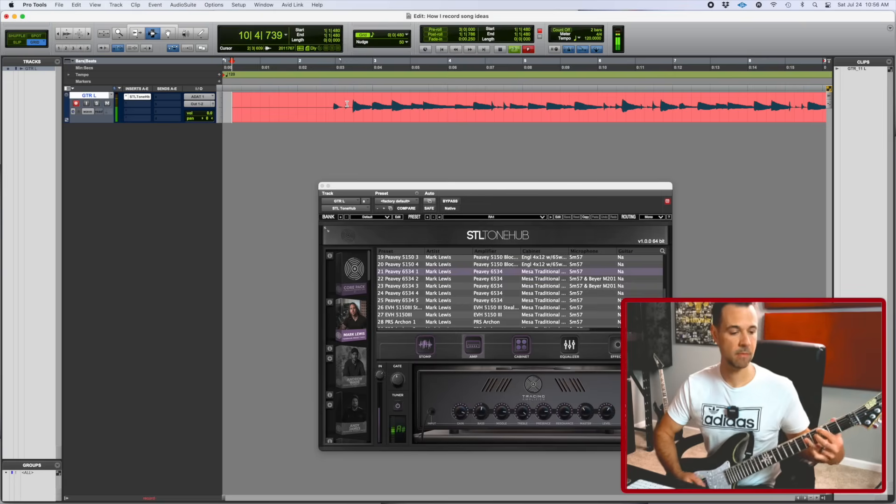
# Stop recording the guitar take and close the STL ToneHub plug-in window
pyautogui.press('space')
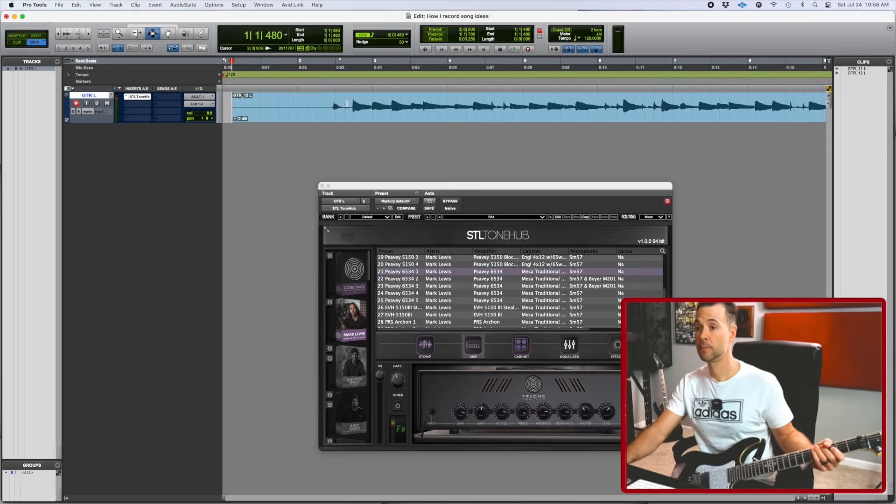
pyautogui.press('t')
pyautogui.press('t')
pyautogui.press('t')
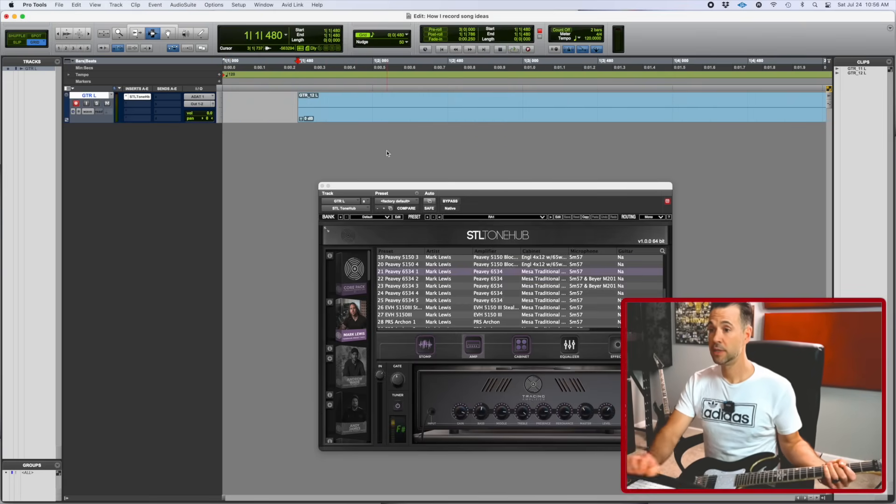
pyautogui.click(322, 186)
pyautogui.press('r')
pyautogui.press('r')
pyautogui.press('r')
pyautogui.press('r')
pyautogui.press('r')
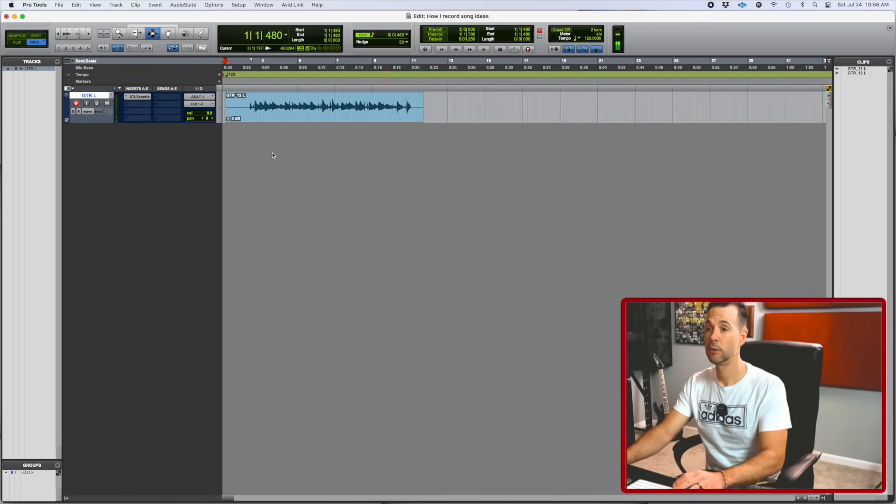
# Play the recorded guitar clip from bar 2, beat 4
pyautogui.click(255, 102)
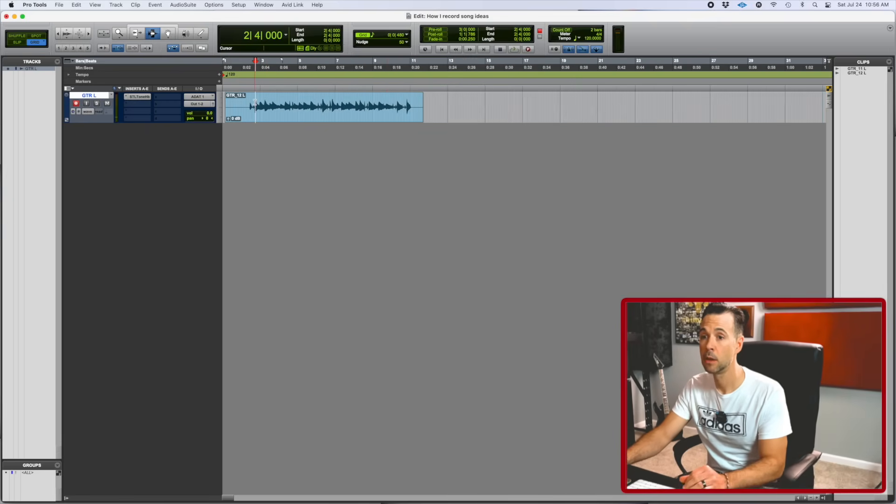
pyautogui.click(219, 75)
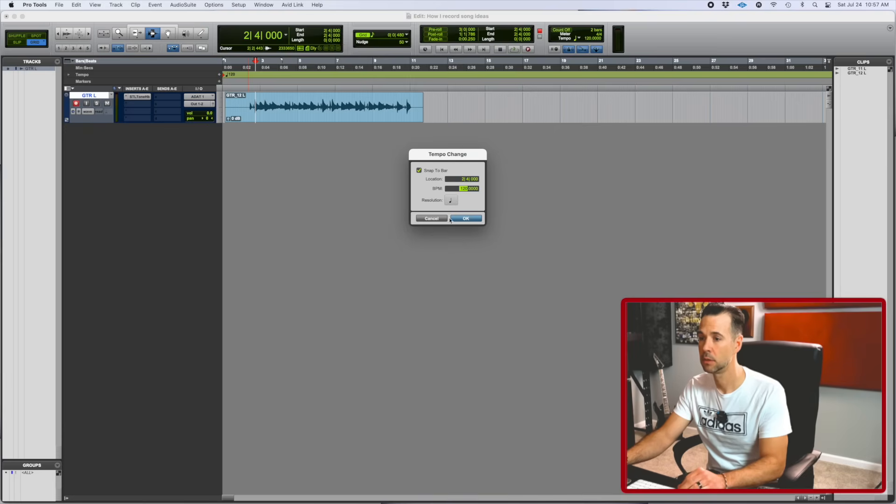
pyautogui.click(431, 219)
pyautogui.press('space')
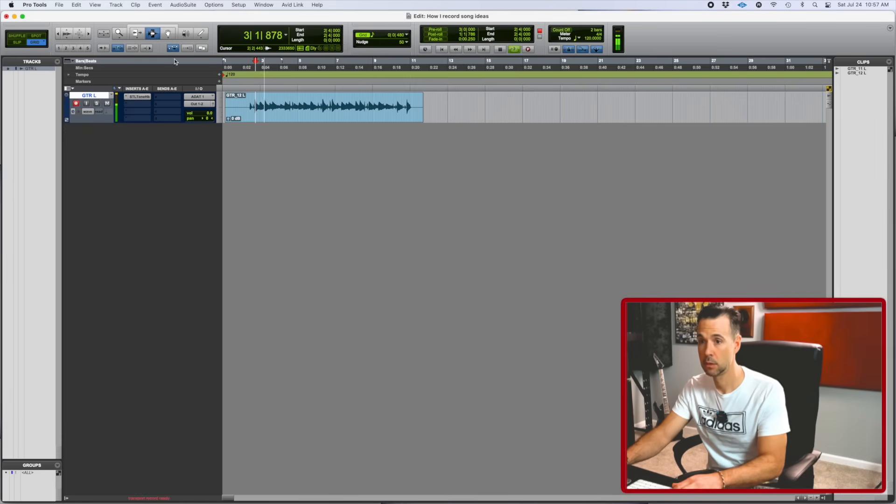
# Tap out the tempo along with the playing guitar clip and add it as a 118 BPM tempo change
pyautogui.click(220, 76)
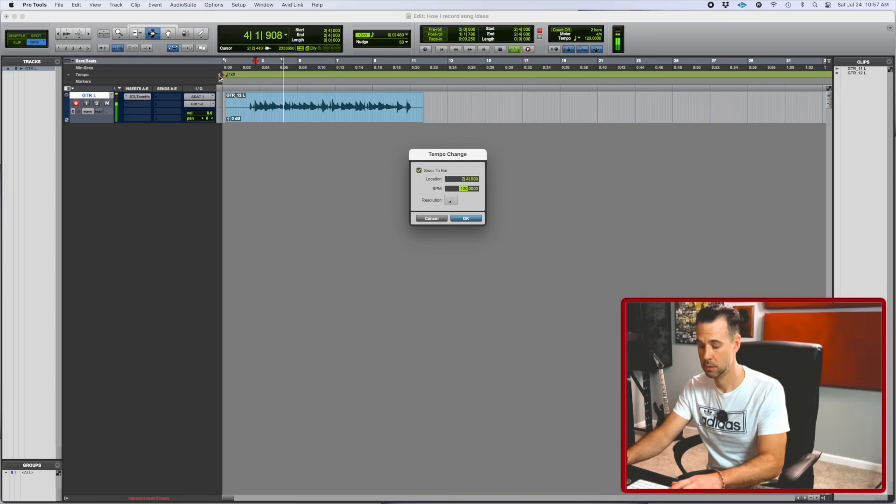
pyautogui.press('t')
pyautogui.press('t')
pyautogui.press('t')
pyautogui.press('t')
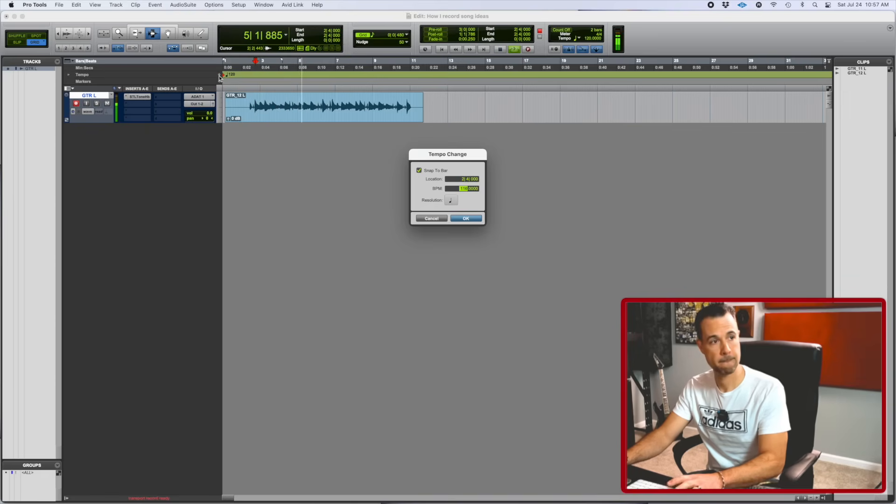
pyautogui.press('t')
pyautogui.press('t')
pyautogui.press('t')
pyautogui.press('t')
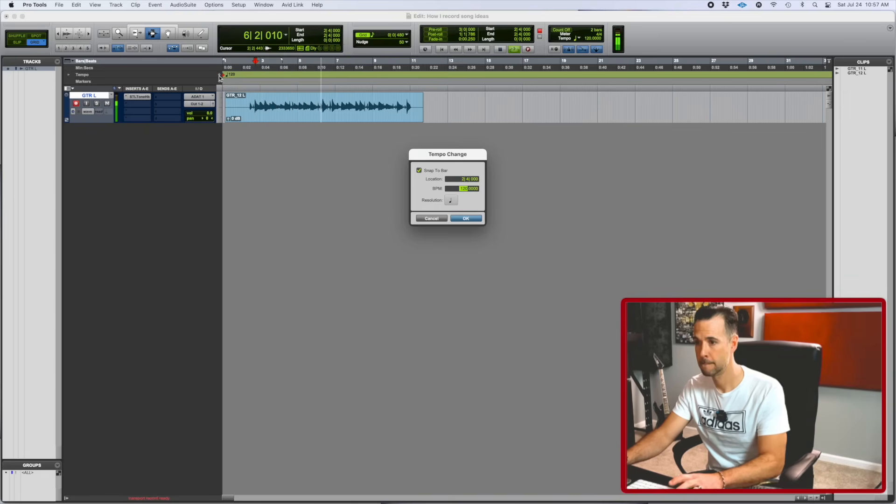
pyautogui.press('t')
pyautogui.press('t')
pyautogui.press('t')
pyautogui.press('t')
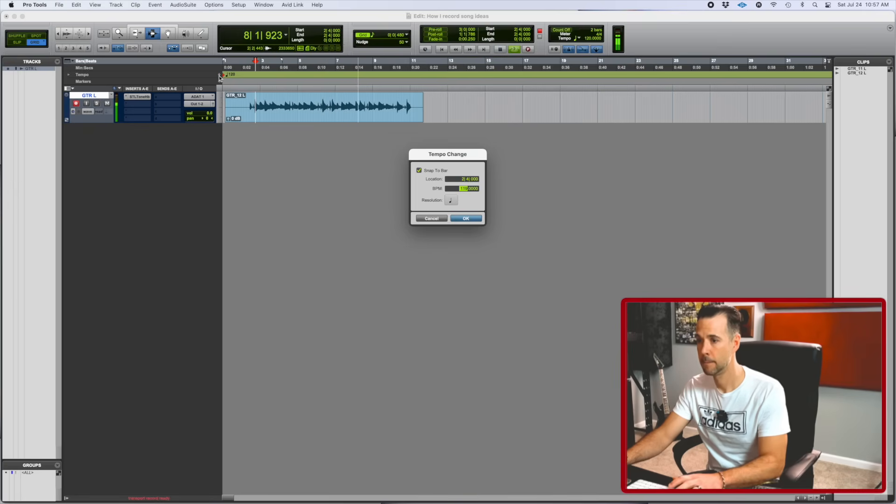
pyautogui.press('t')
pyautogui.press('t')
pyautogui.press('t')
pyautogui.press('t')
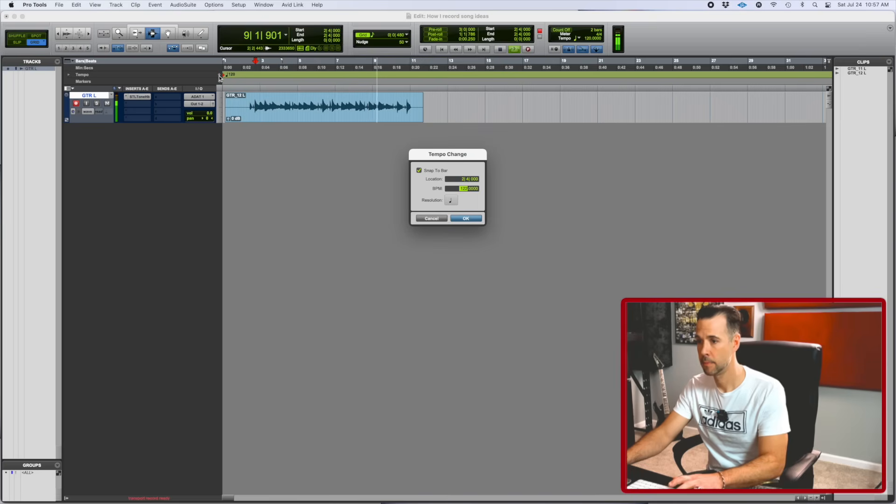
pyautogui.press('t')
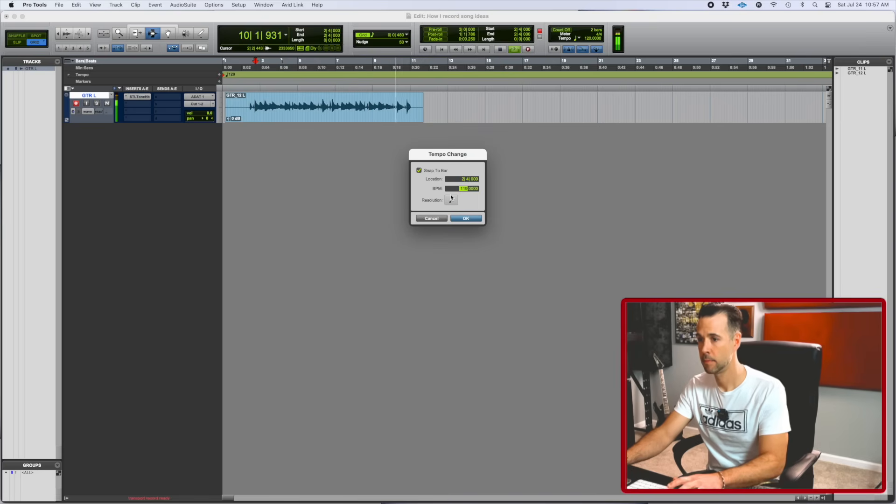
pyautogui.press('t')
pyautogui.click(466, 221)
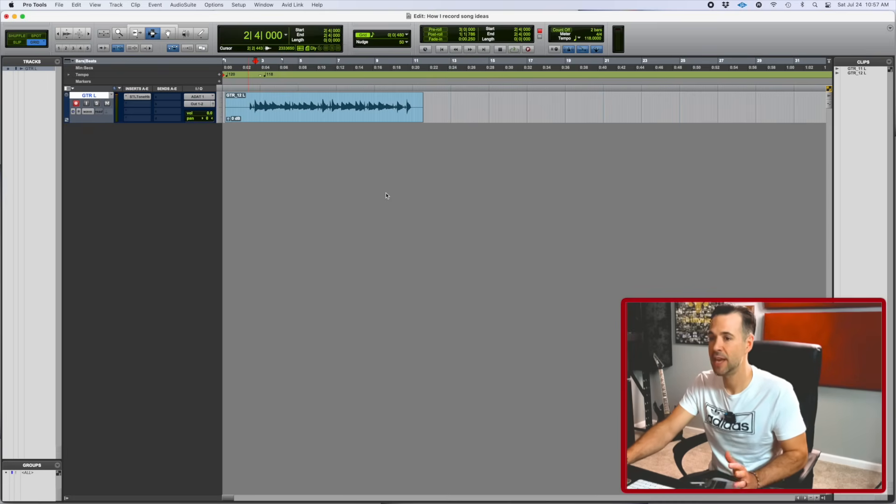
# Delete the 118 BPM tempo change from the tempo ruler
pyautogui.keyDown('alt'); pyautogui.click(264, 74); pyautogui.keyUp('alt')
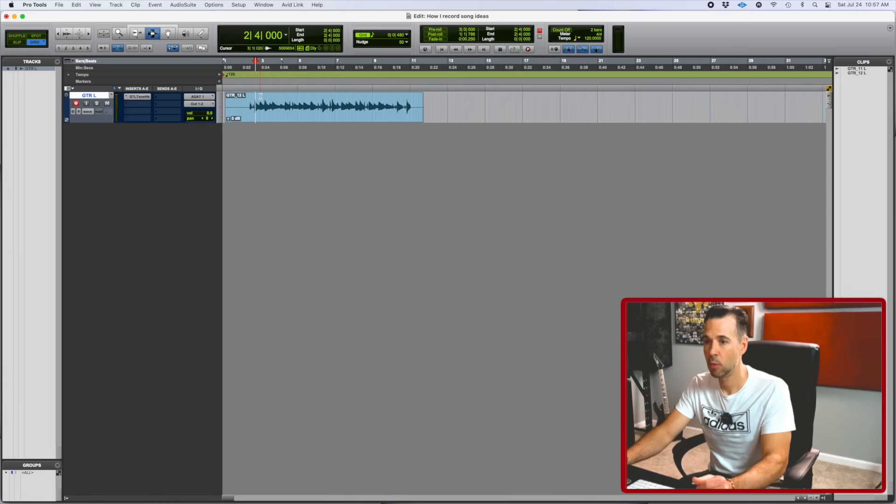
pyautogui.press('t')
pyautogui.press('t')
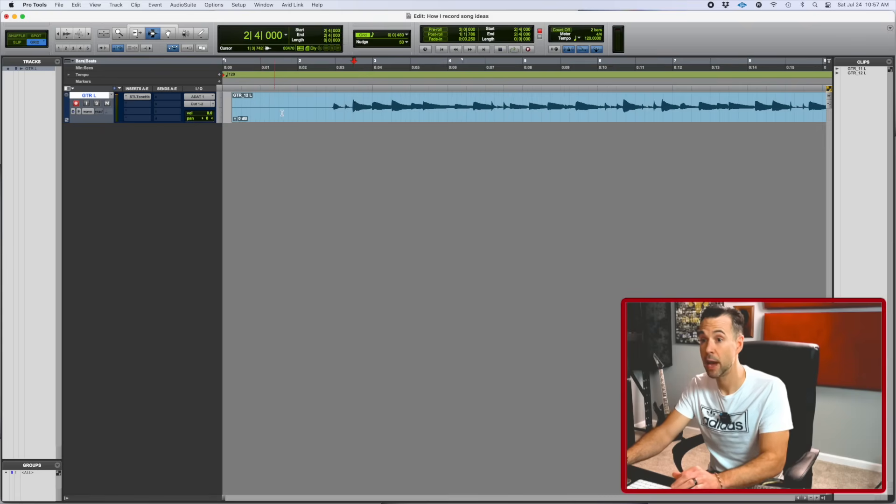
# Create a click track and place it above the GTR L track
pyautogui.click(116, 5)
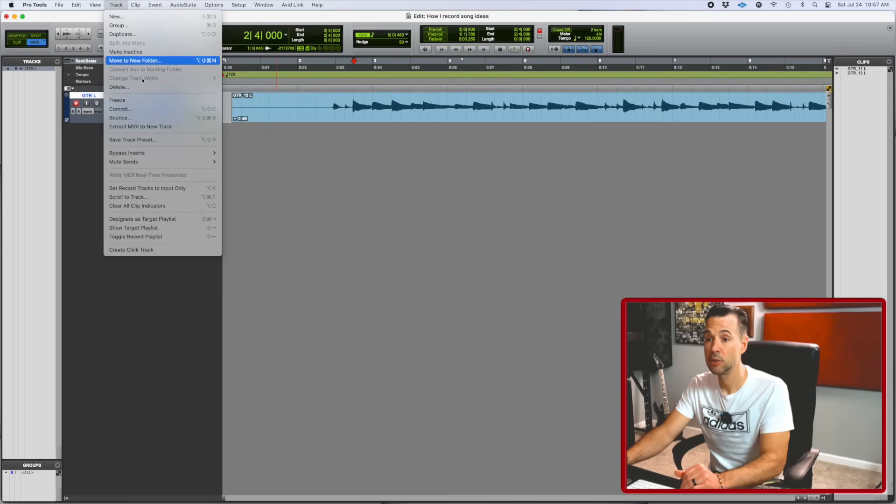
pyautogui.click(157, 250)
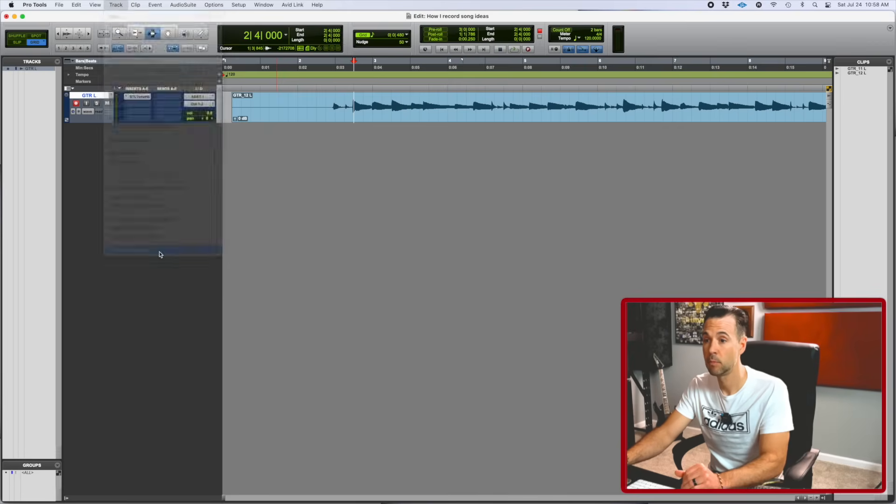
pyautogui.moveTo(91, 128); pyautogui.dragTo(92, 98)
# Play the guitar clip together with the click from position 3|2|480, then stop playback
pyautogui.click(404, 124)
pyautogui.press('space')
pyautogui.press('r')
pyautogui.press('r')
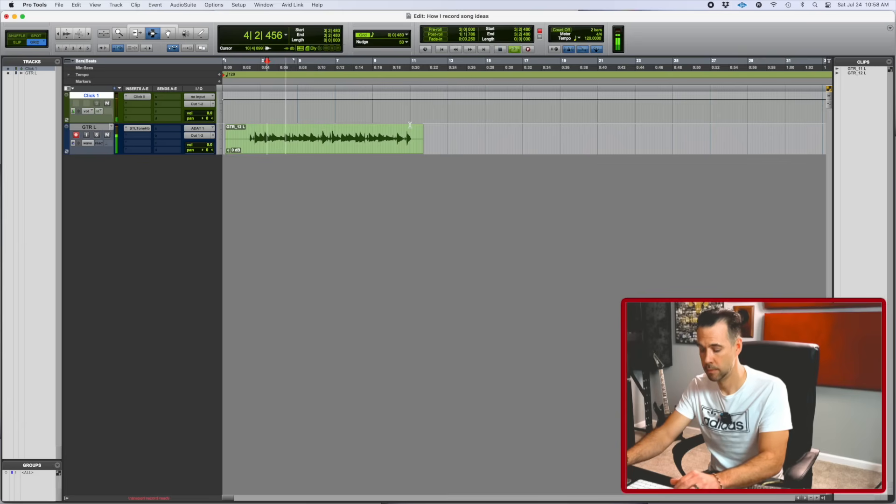
pyautogui.press('t')
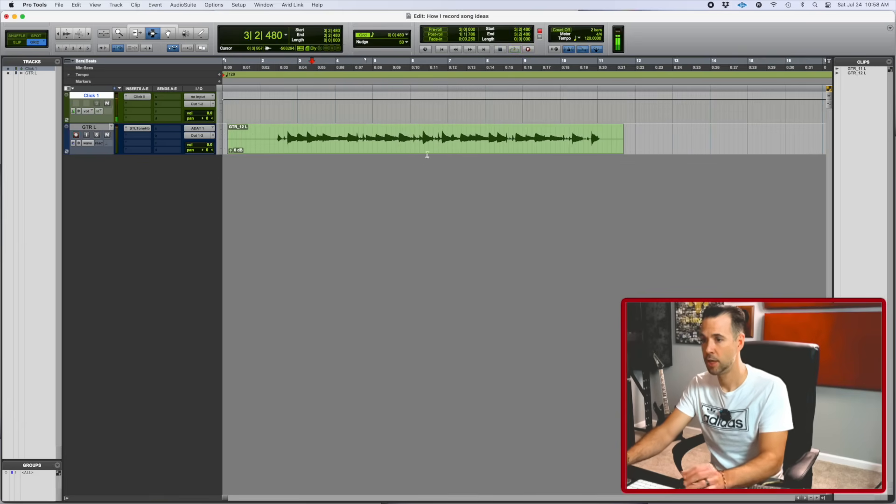
pyautogui.press('space')
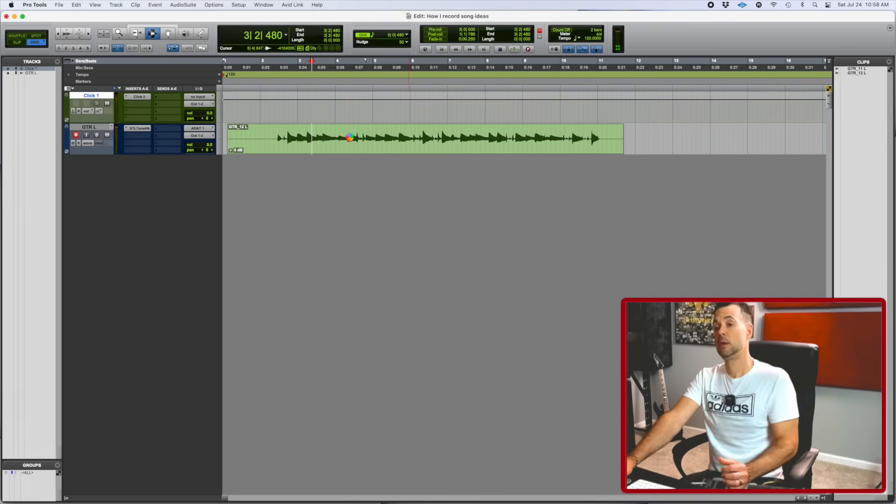
# Delete the GTR_12 L clip from the GTR L track
pyautogui.doubleClick(350, 138)
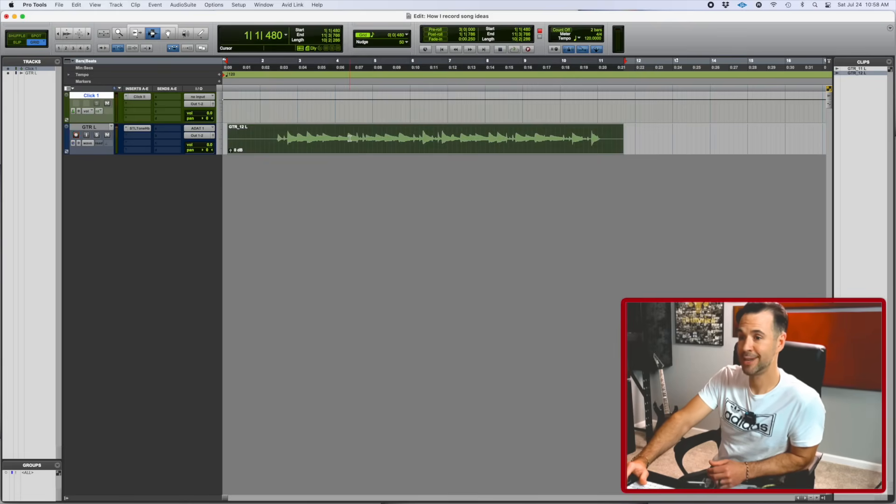
pyautogui.press('Delete')
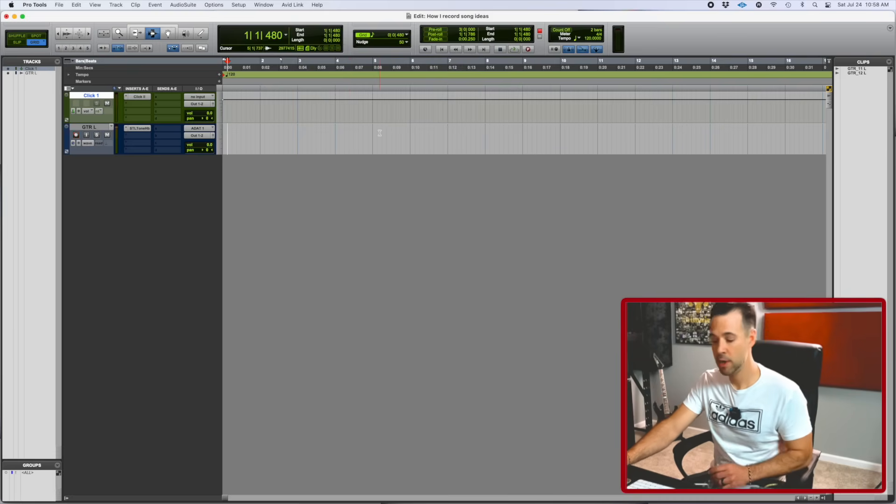
pyautogui.press('r')
pyautogui.press('t')
pyautogui.press('t')
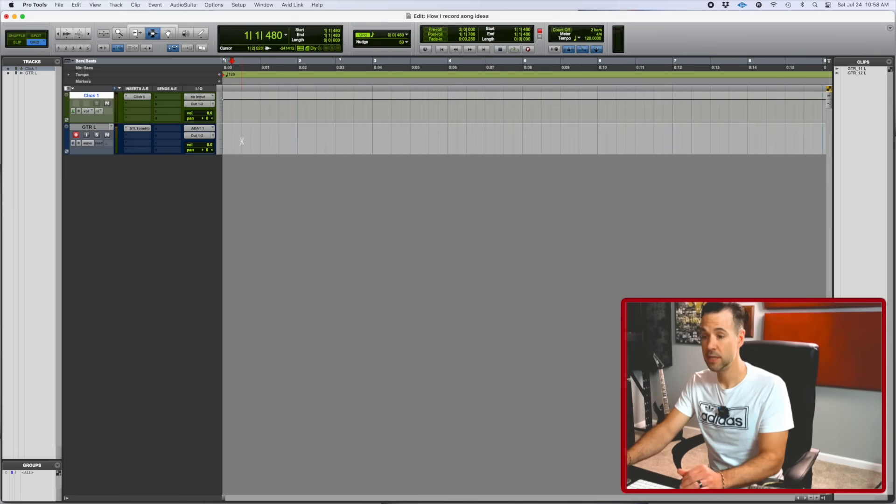
# Load the RA click preset in the Click II plug-in, audition it from the session start, and close the plug-in
pyautogui.press('Return')
pyautogui.click(140, 97)
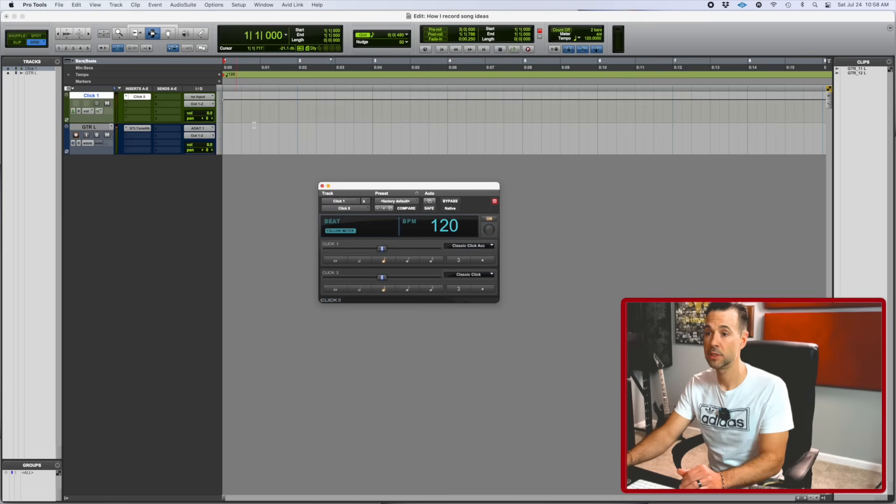
pyautogui.click(413, 199)
pyautogui.click(393, 181)
pyautogui.press('space')
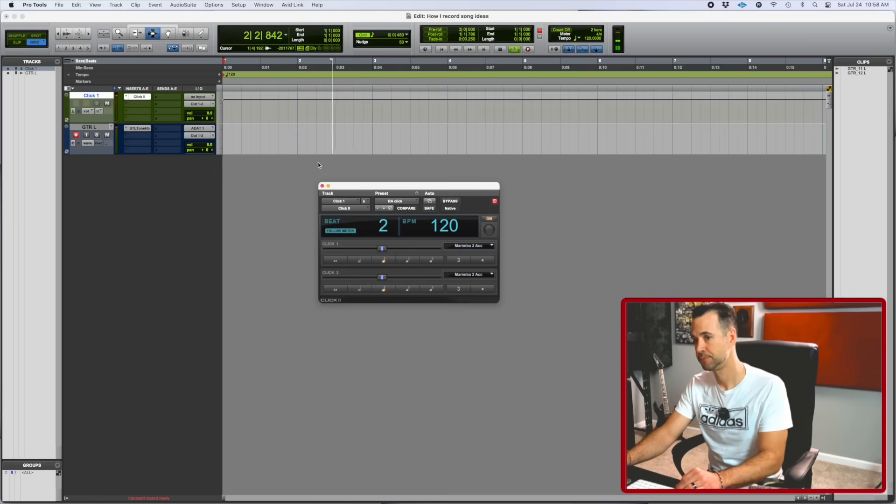
pyautogui.press('space')
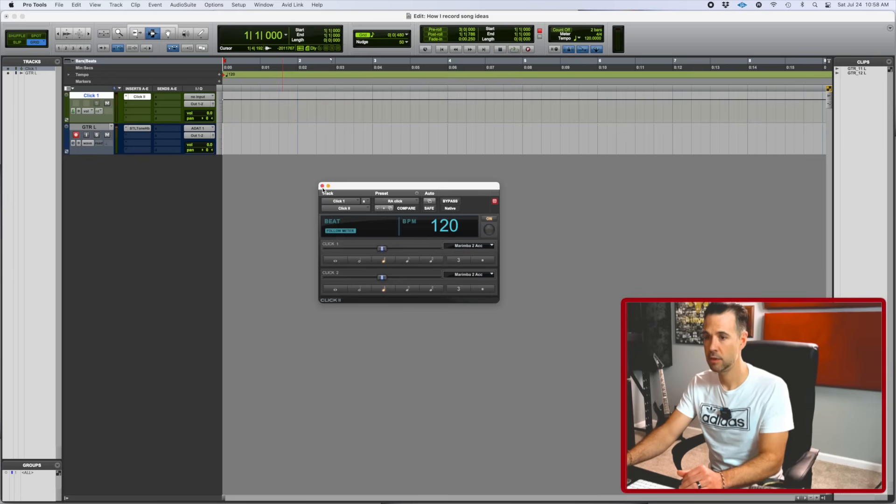
pyautogui.click(322, 187)
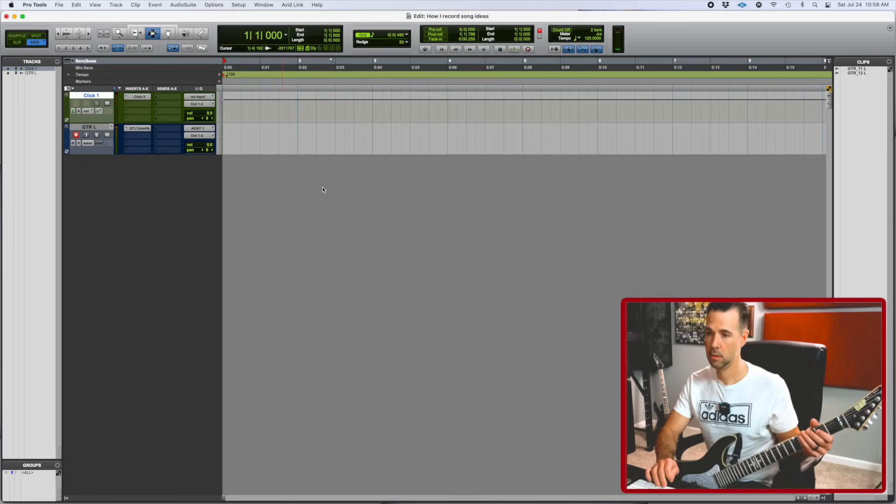
# Record a new guitar take to the click on the GTR L track from the session start
pyautogui.press('super+space')
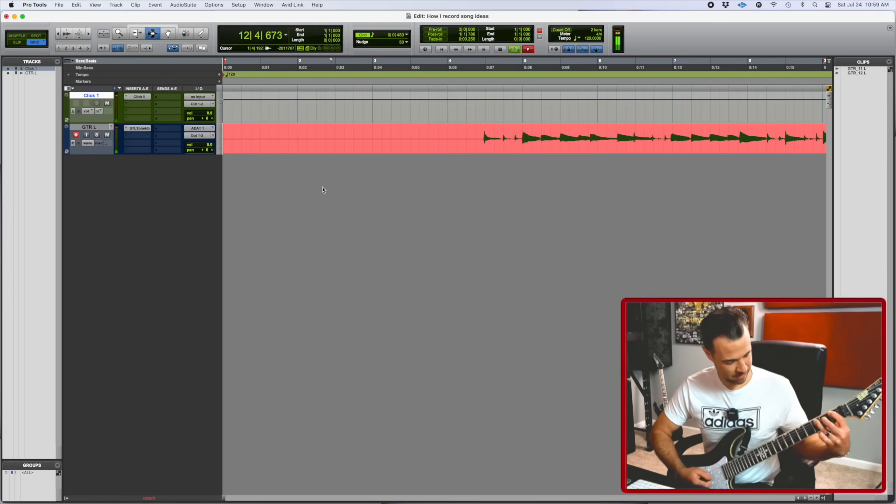
pyautogui.press('space')
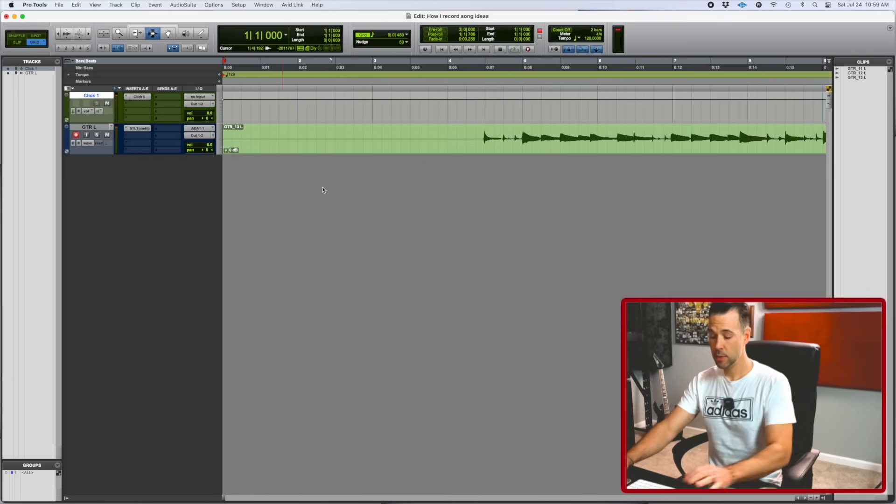
# Play back the new guitar take with the click from position 5|2|480
pyautogui.press('super+bracketleft')
pyautogui.press('super+bracketleft')
pyautogui.press('super+bracketleft')
pyautogui.click(264, 130)
pyautogui.press('space')
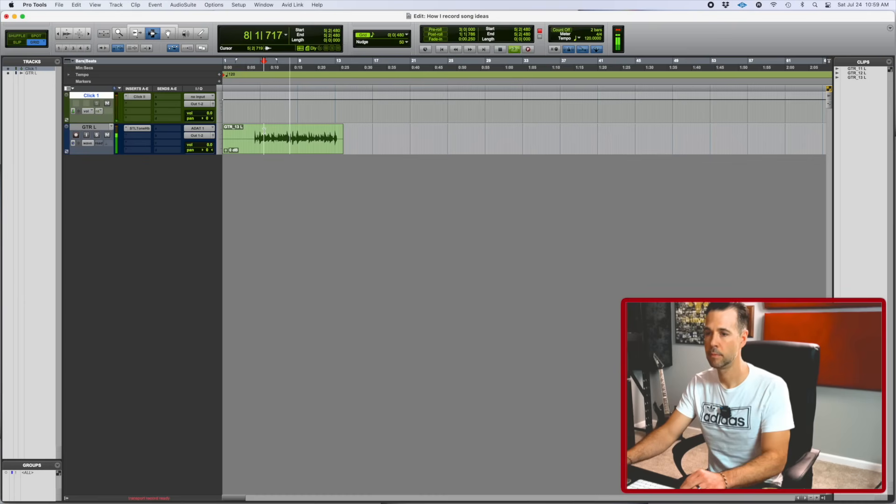
pyautogui.press('space')
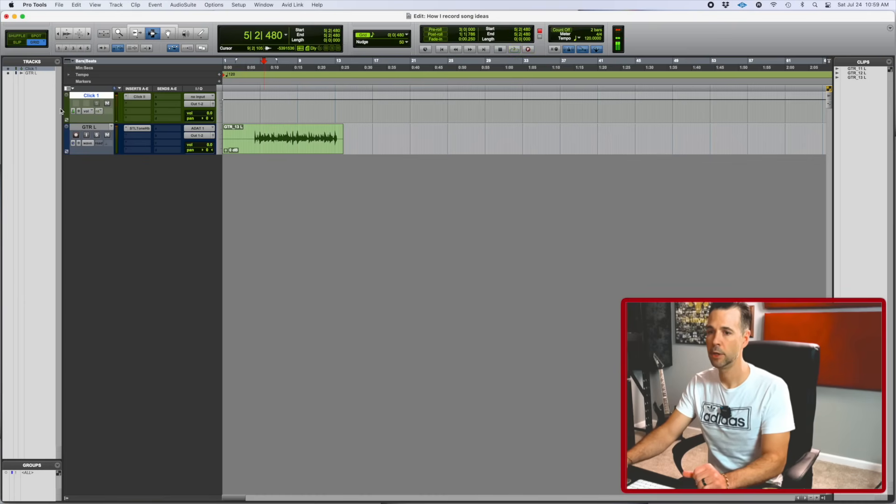
# Add a mono audio track below GTR L and name it GTR R
pyautogui.click(99, 128)
pyautogui.click(115, 5)
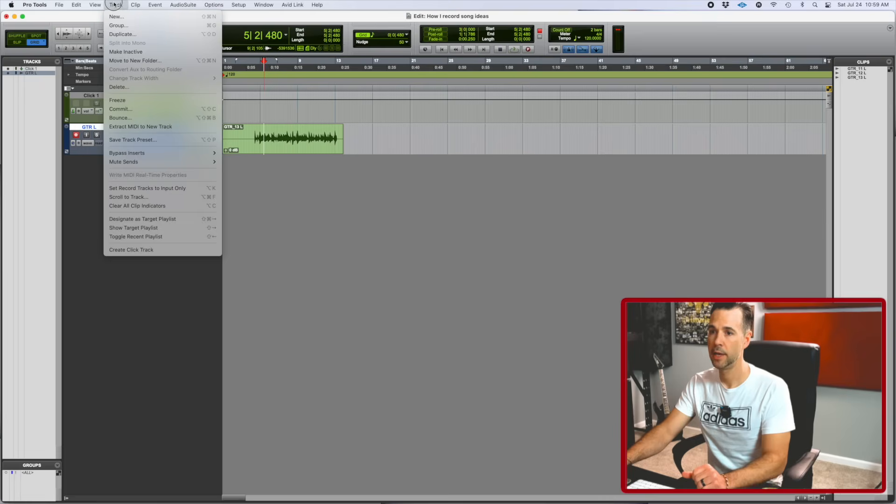
pyautogui.click(155, 18)
pyautogui.click(589, 198)
pyautogui.doubleClick(93, 162)
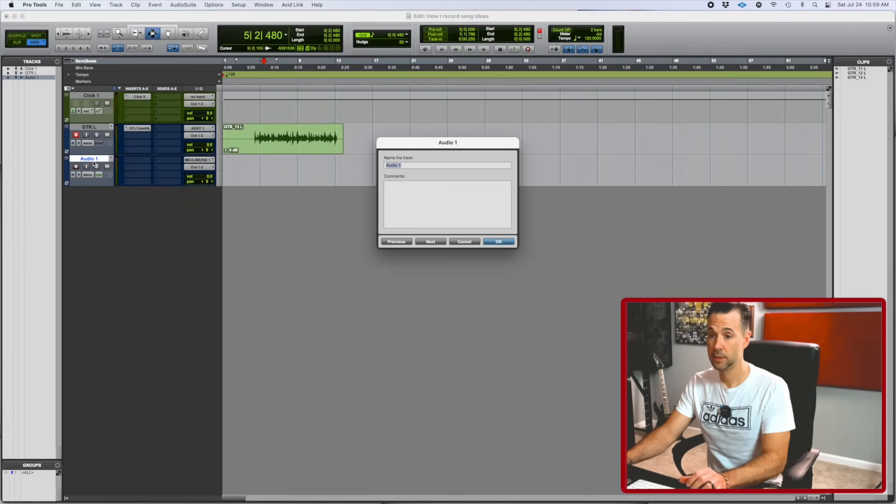
pyautogui.write('GTR R')
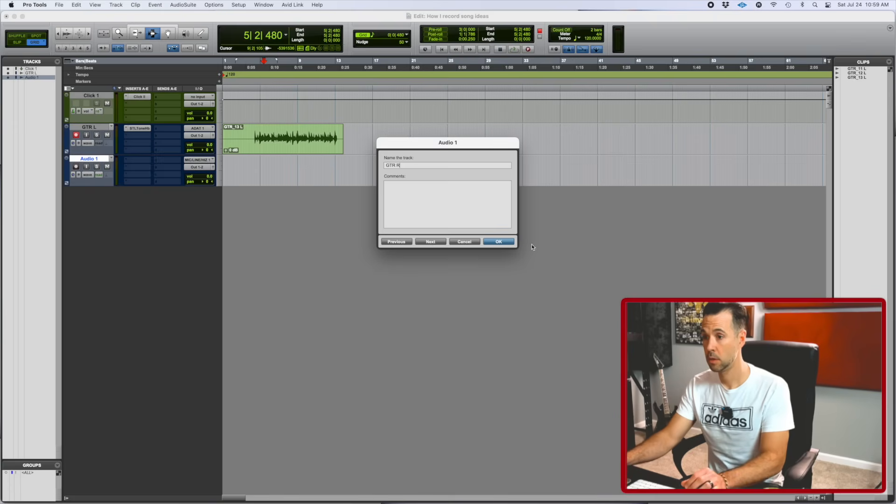
pyautogui.click(498, 242)
# Set the GTR R track's input to ADAT 1 and copy the STL ToneHub insert from GTR L onto it
pyautogui.click(199, 160)
pyautogui.moveTo(206, 160)
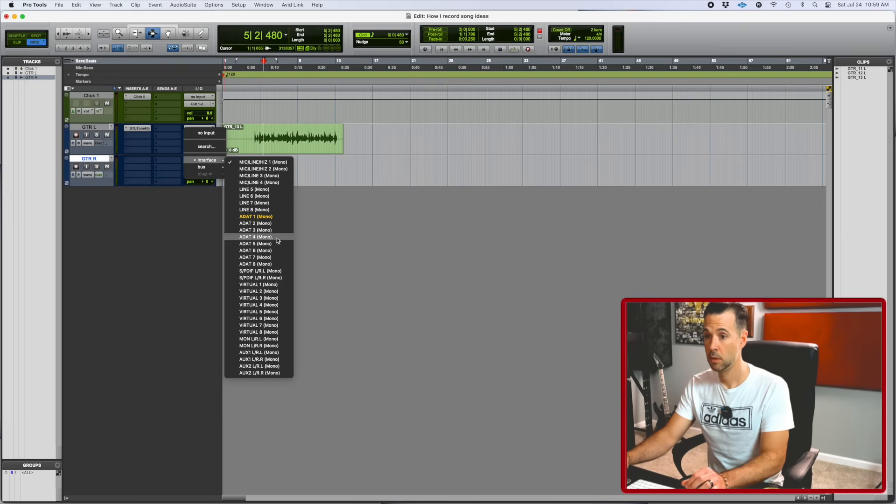
pyautogui.click(264, 217)
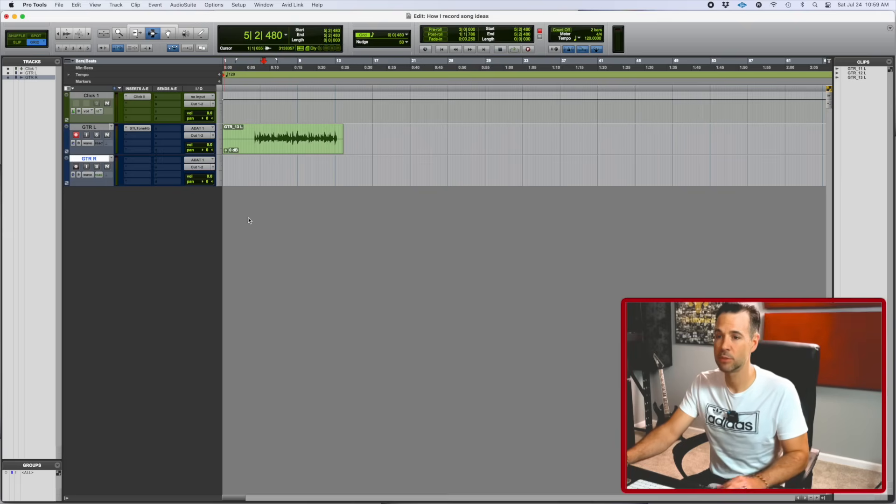
pyautogui.moveTo(139, 130); pyautogui.dragTo(138, 161)
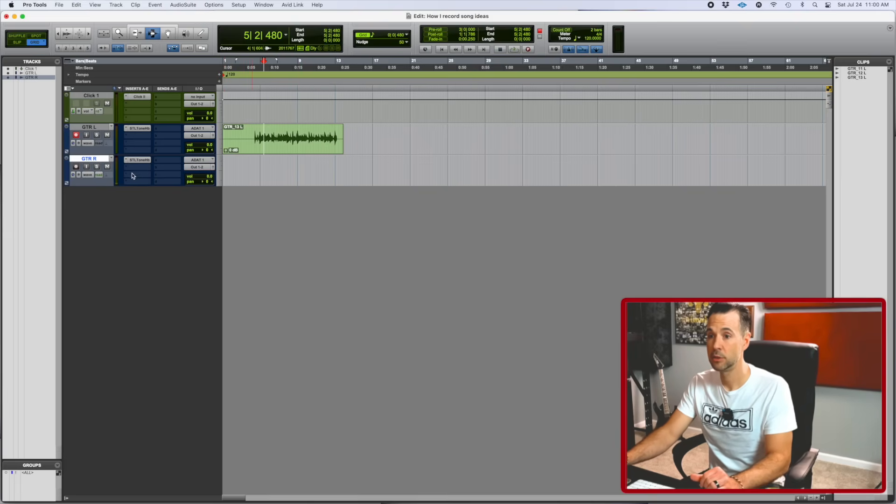
# Pan GTR L fully left and GTR R fully right, both at 100
pyautogui.moveTo(204, 152); pyautogui.dragTo(177, 153)
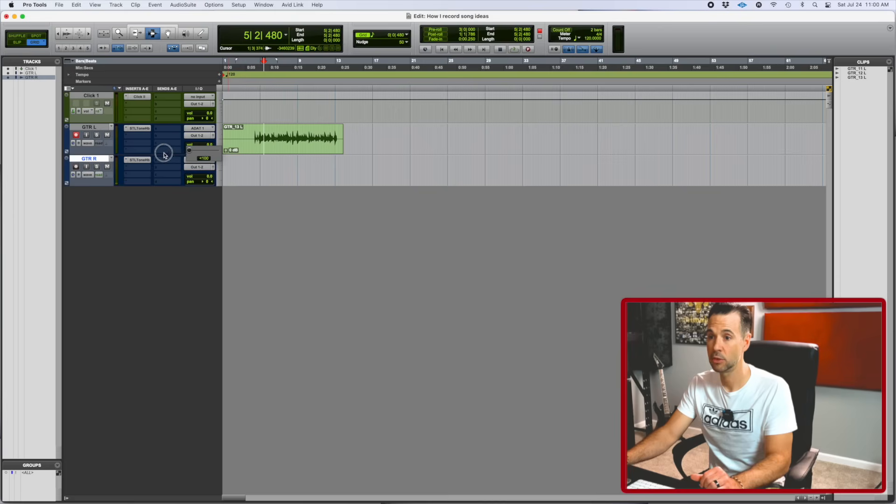
pyautogui.moveTo(207, 185); pyautogui.dragTo(305, 181)
# Record-enable GTR R and record a second guitar take on it starting at 3|1|000
pyautogui.press('t')
pyautogui.press('t')
pyautogui.press('t')
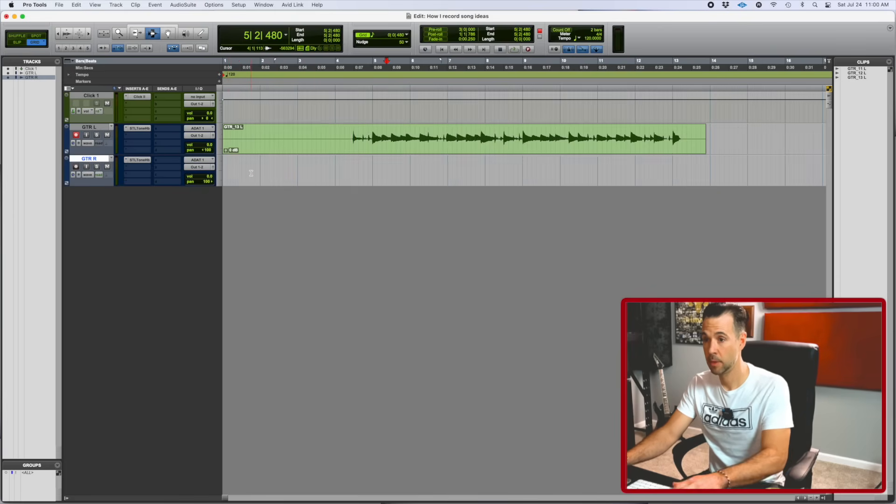
pyautogui.click(346, 164)
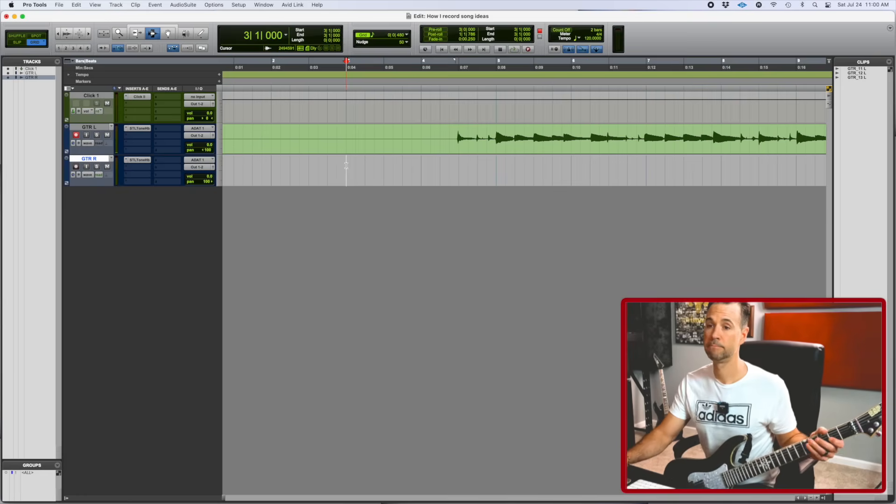
pyautogui.click(76, 166)
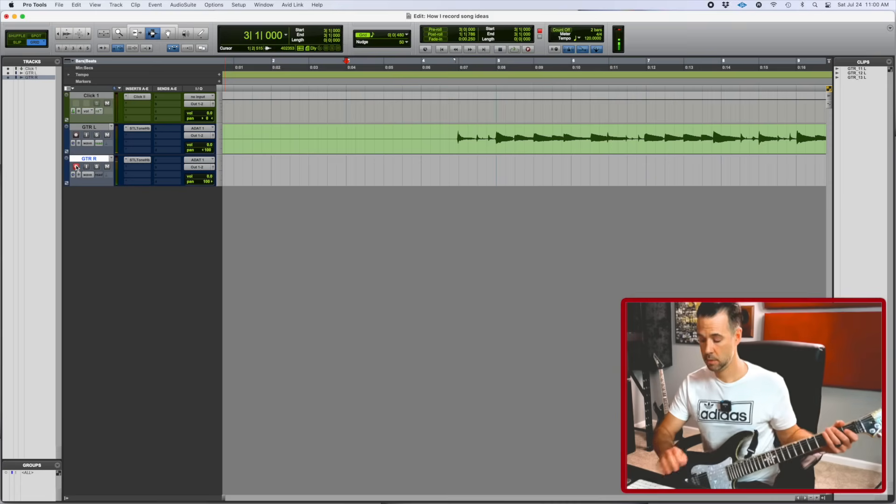
pyautogui.press('super+space')
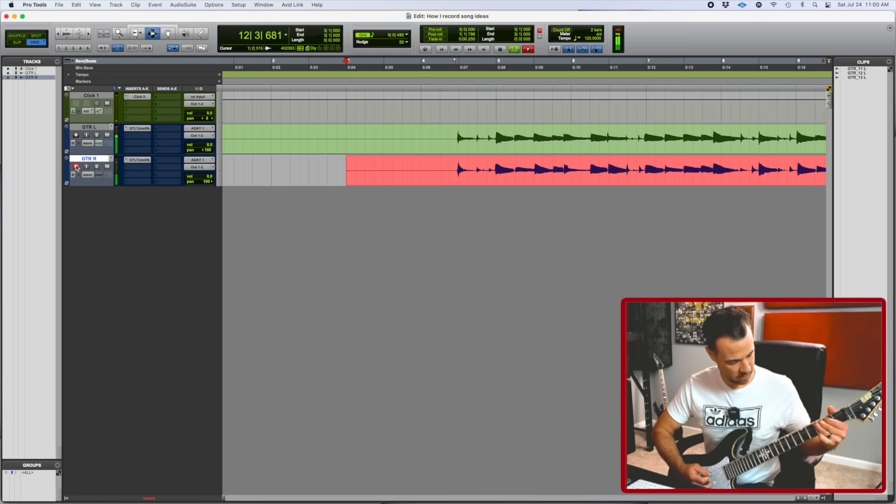
pyautogui.press('space')
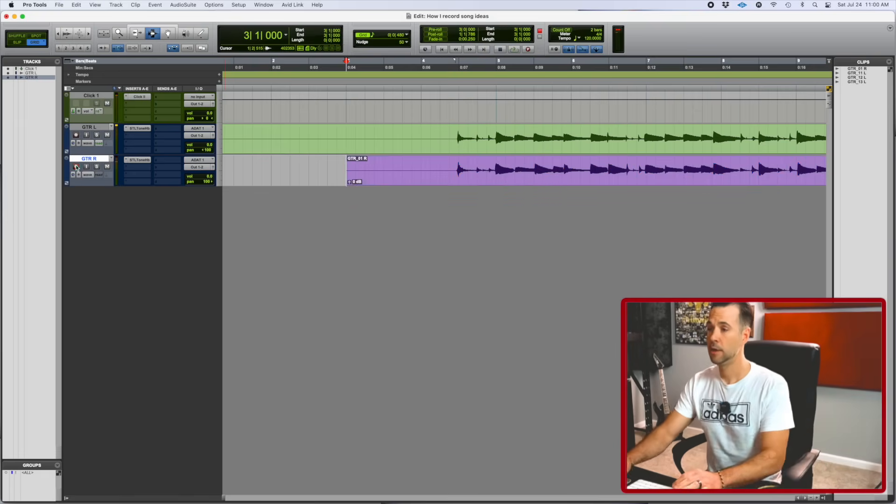
# Check the GTR L and GTR R clips to their end and play both back from 4|2|480
pyautogui.hscroll(10, 225, 154)
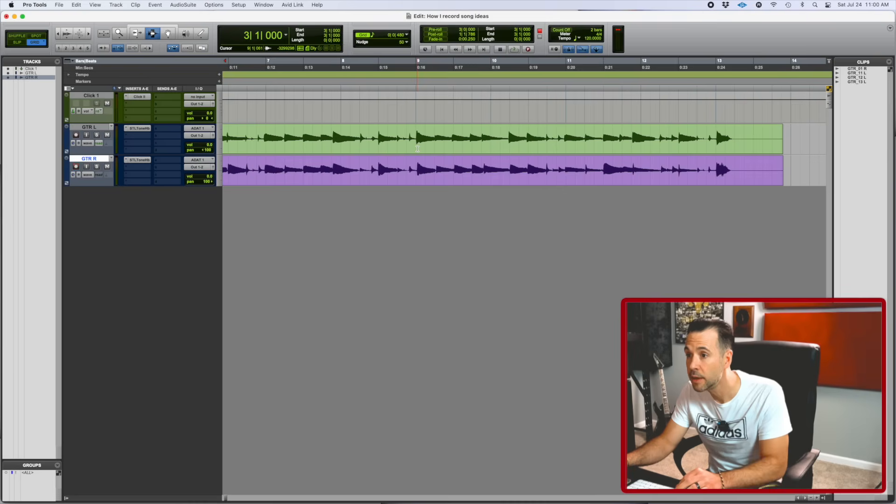
pyautogui.moveTo(424, 136); pyautogui.dragTo(480, 138)
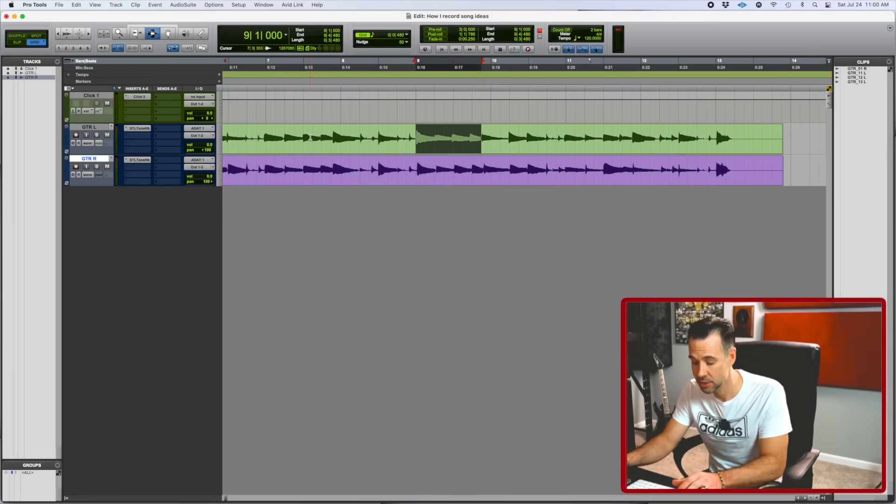
pyautogui.press('r')
pyautogui.click(287, 137)
pyautogui.press('space')
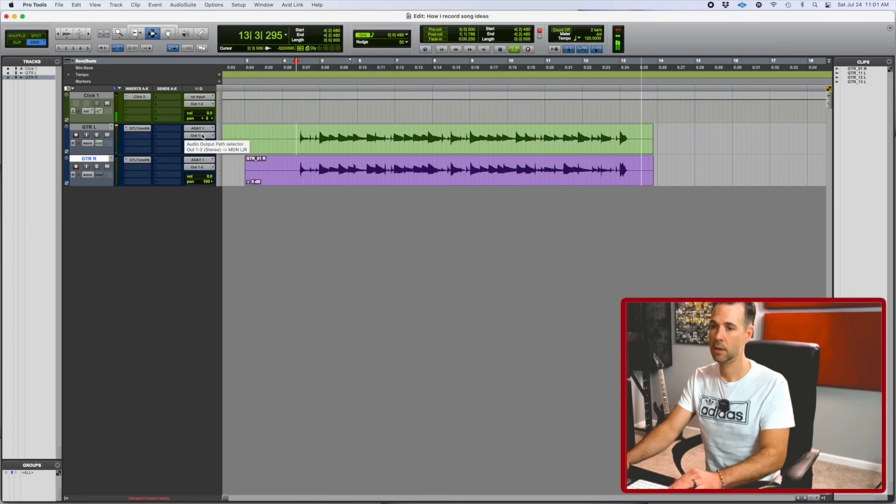
pyautogui.press('space')
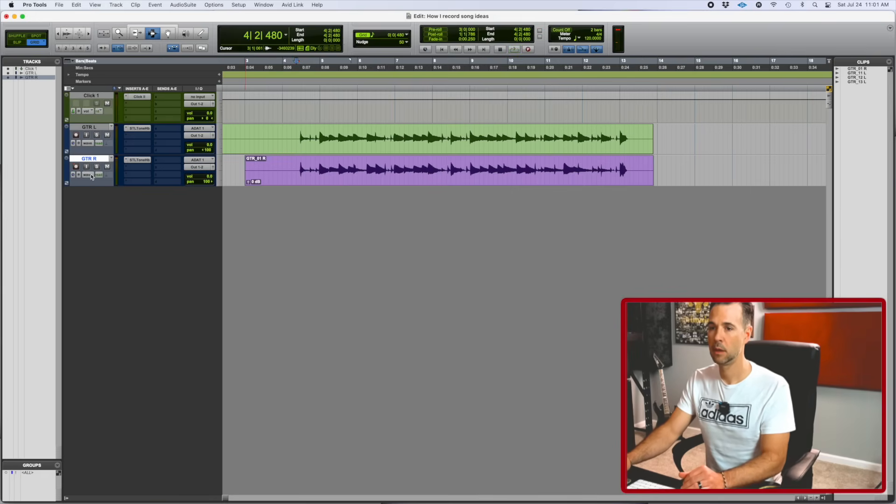
# Create one new stereo instrument track below GTR R
pyautogui.click(116, 5)
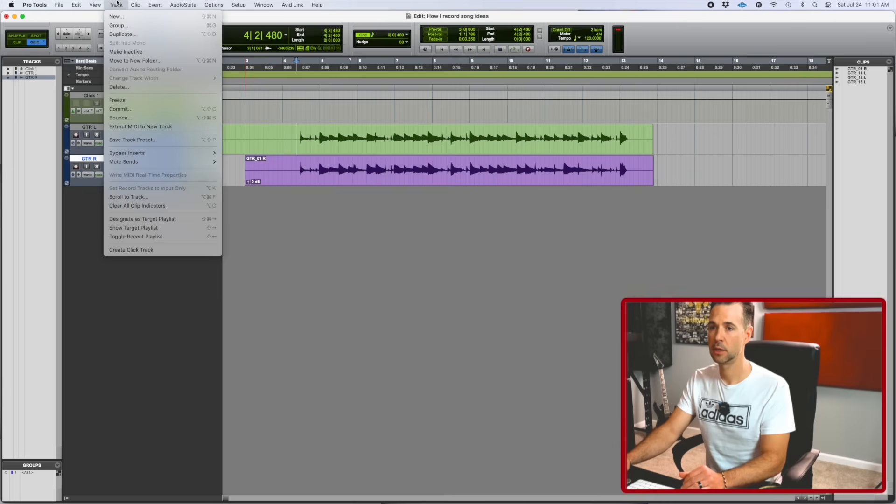
pyautogui.click(122, 19)
pyautogui.click(360, 181)
pyautogui.click(355, 189)
pyautogui.click(421, 182)
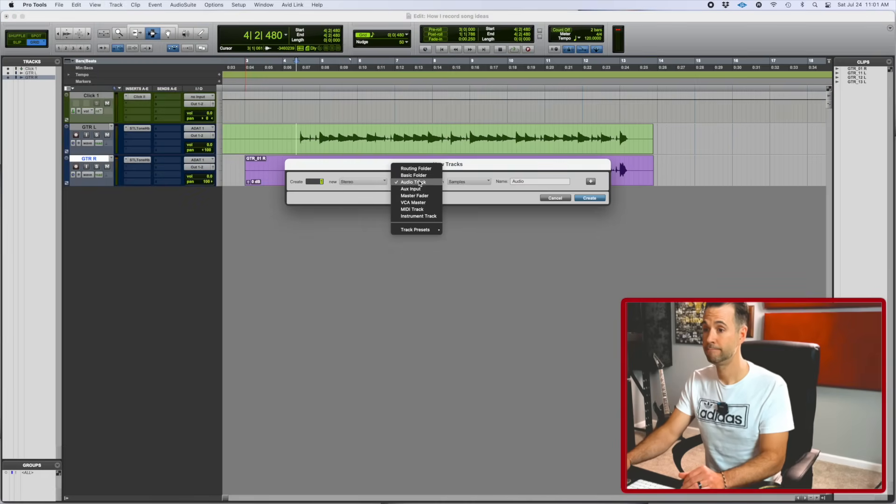
pyautogui.click(418, 216)
pyautogui.click(590, 199)
# Name the new instrument track drums and move it directly above GTR L
pyautogui.doubleClick(98, 189)
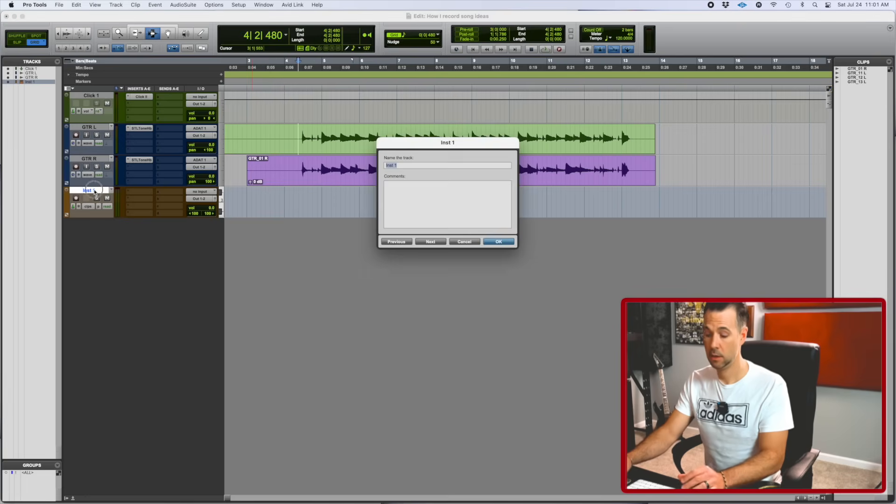
pyautogui.write('drums')
pyautogui.press('Return')
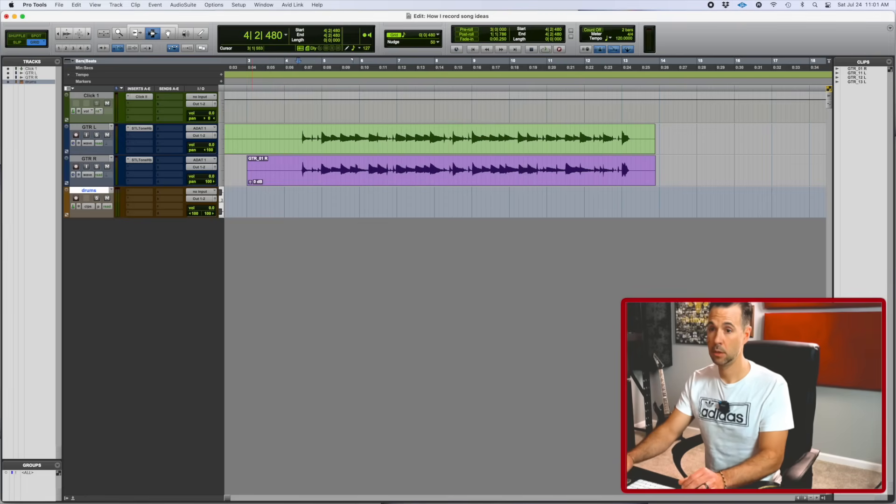
pyautogui.moveTo(89, 190); pyautogui.dragTo(93, 133)
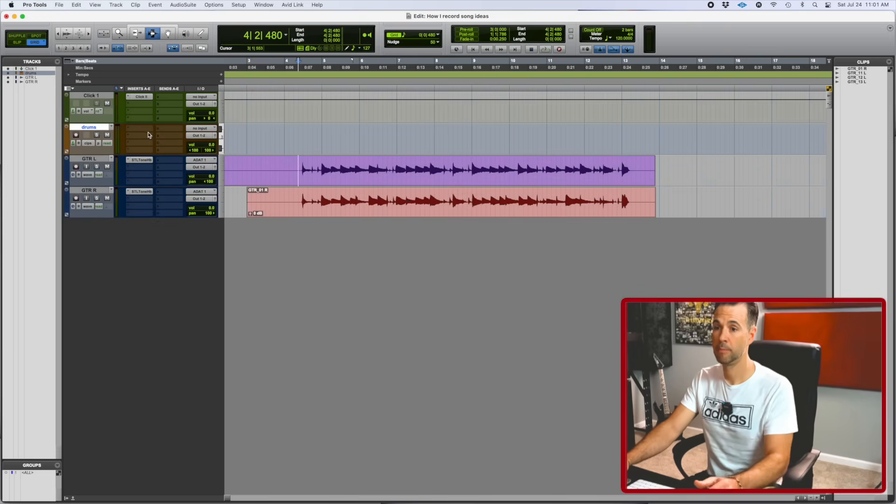
# Insert the multichannel instrument plug-in Superior Drummer MultiOut (stereo) on the drums track
pyautogui.click(135, 129)
pyautogui.moveTo(189, 131)
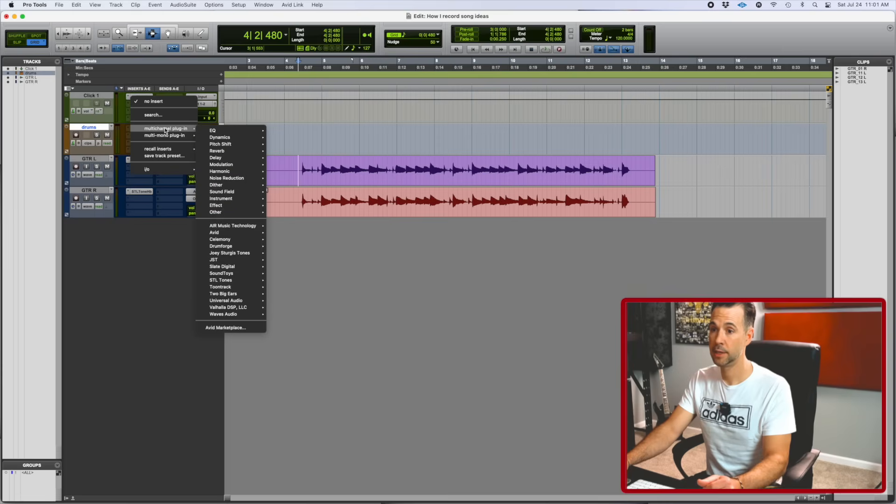
pyautogui.moveTo(230, 201)
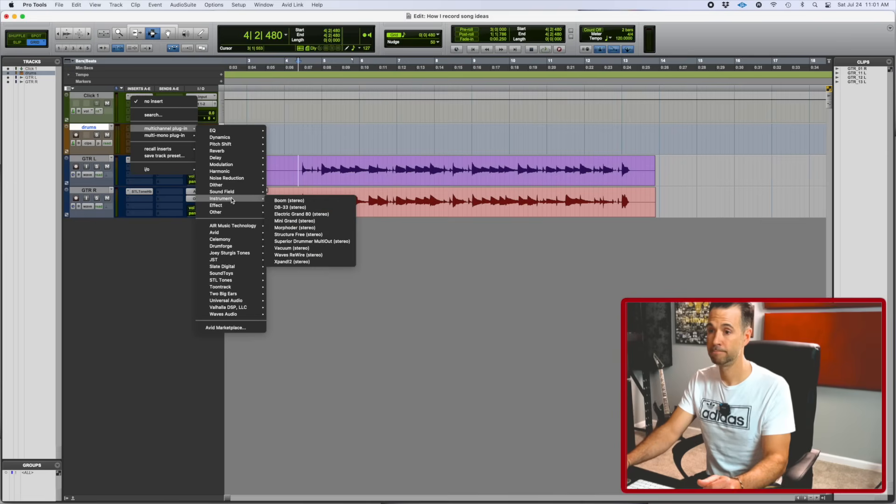
pyautogui.click(300, 242)
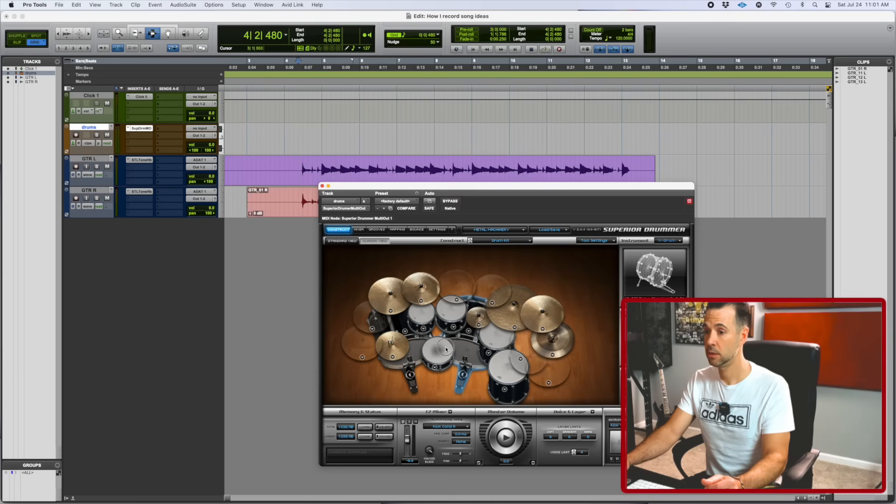
# Switch the Superior Drummer library to N.Y. - Avatar and load the combined preset listed just below Fat Nat
pyautogui.click(522, 232)
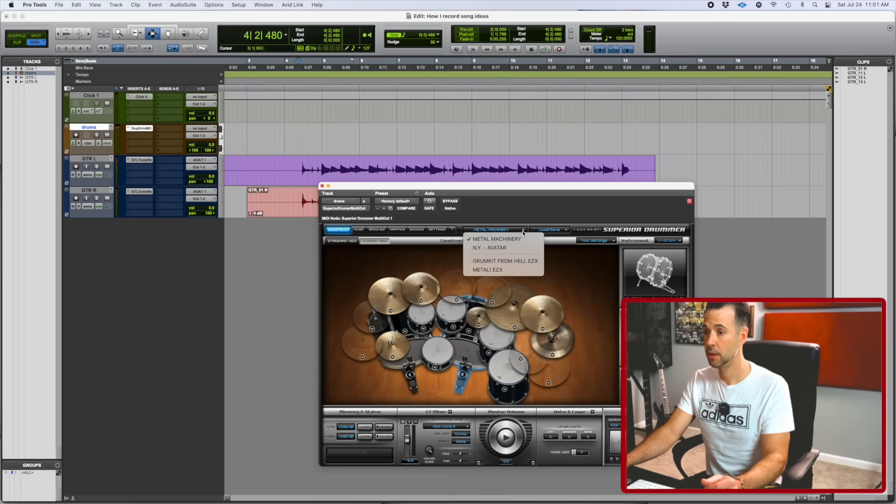
pyautogui.click(508, 251)
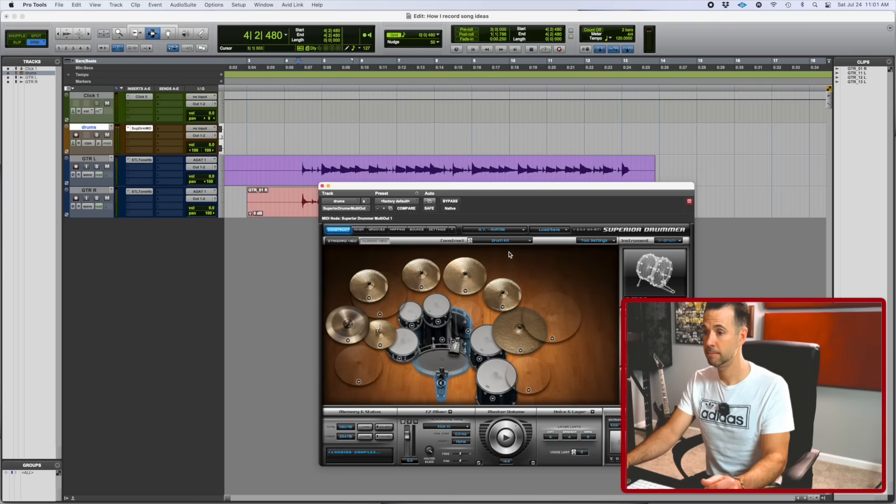
pyautogui.click(565, 230)
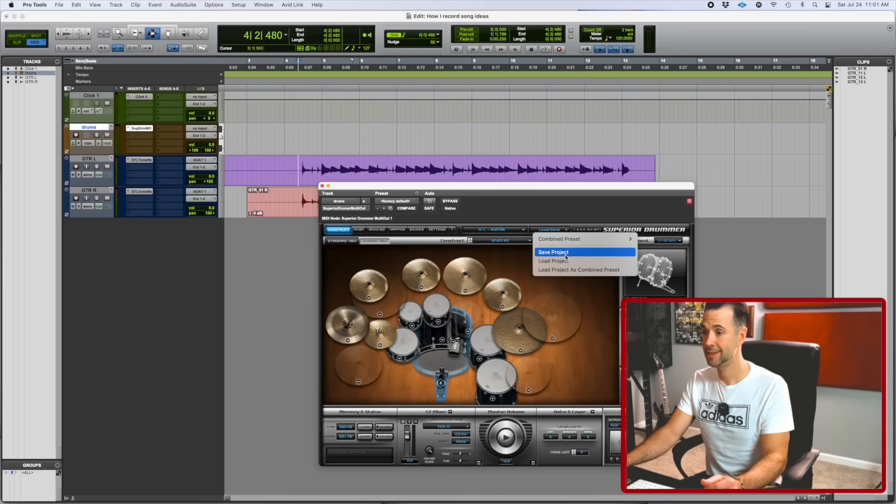
pyautogui.moveTo(607, 239)
pyautogui.moveTo(678, 257)
pyautogui.click(719, 265)
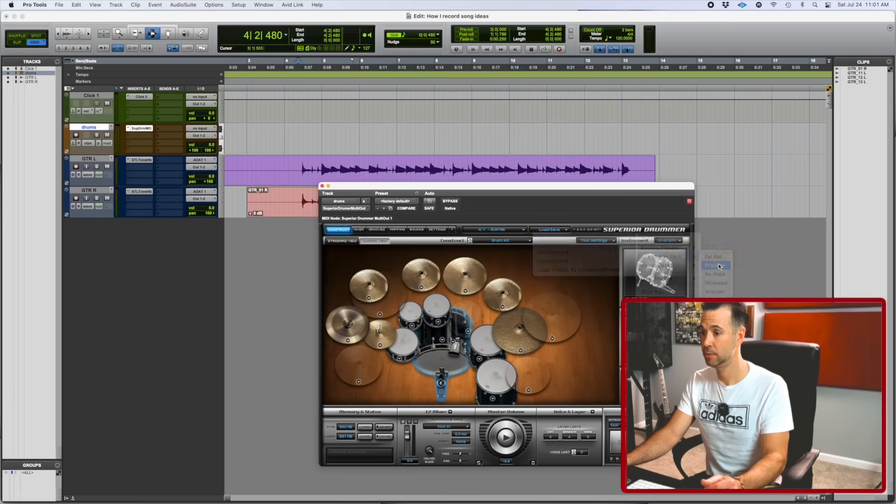
pyautogui.click(558, 415)
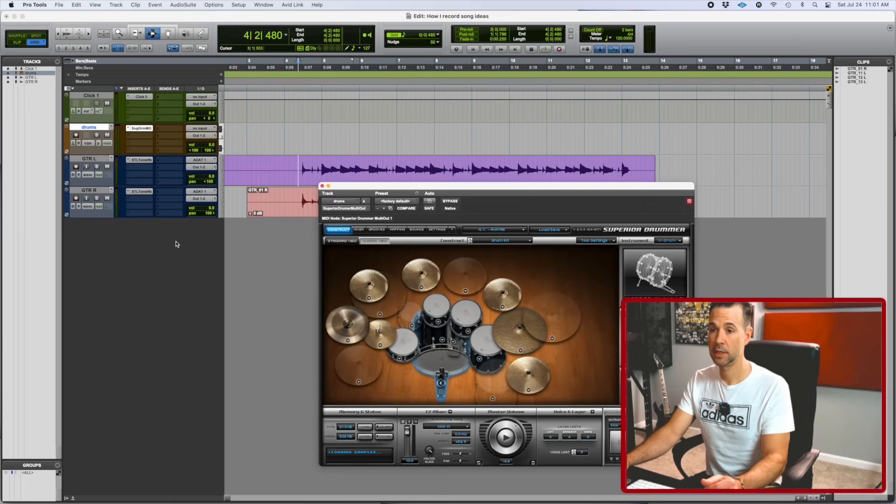
# Switch the drums track to notes view and enlarge its height to show more of the piano keys
pyautogui.moveTo(86, 155); pyautogui.dragTo(87, 172)
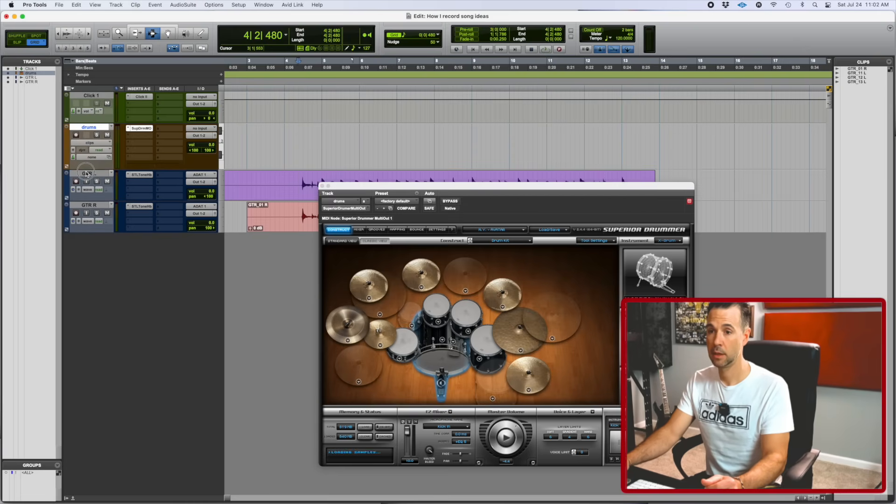
pyautogui.click(89, 142)
pyautogui.click(105, 151)
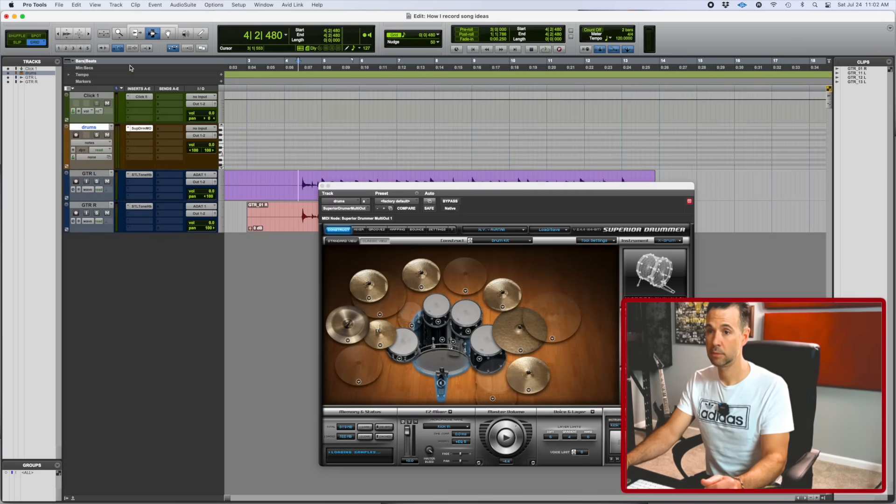
pyautogui.click(79, 32)
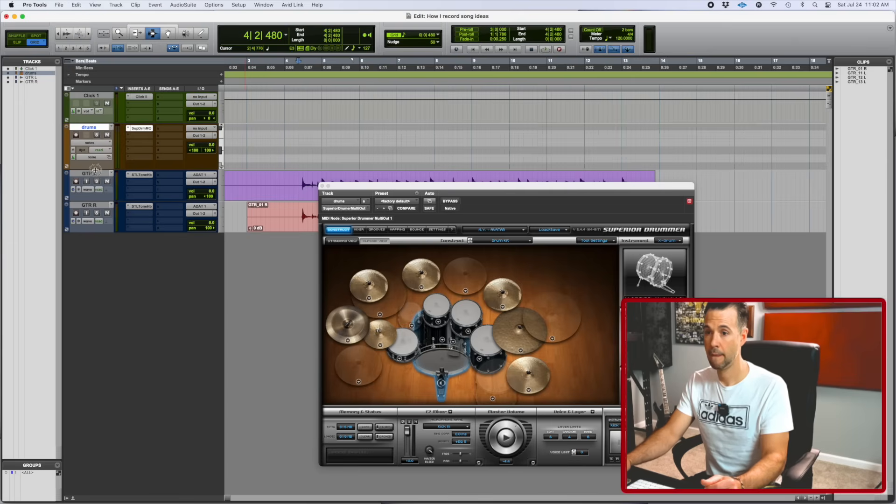
pyautogui.moveTo(96, 175); pyautogui.dragTo(95, 229)
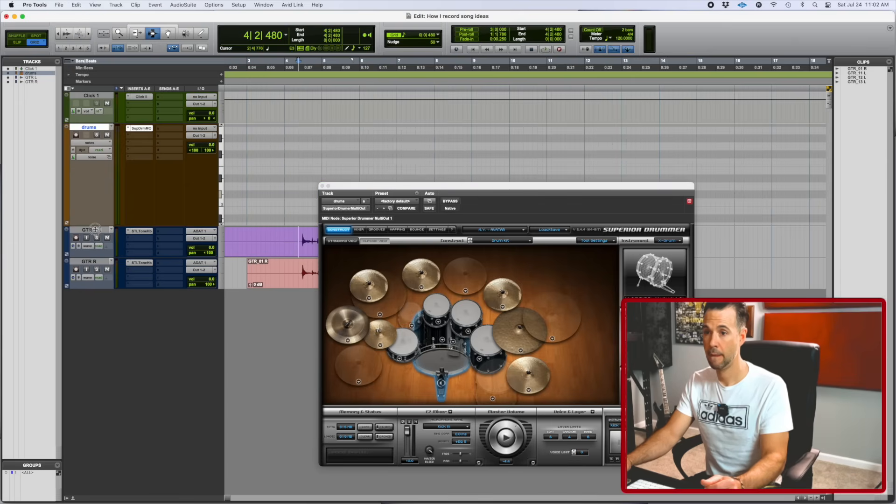
# Move the Superior Drummer window aside and use the Pencil tool on the drums track in bar 4, at 4|3|480
pyautogui.moveTo(387, 186); pyautogui.dragTo(515, 180)
pyautogui.click(201, 34)
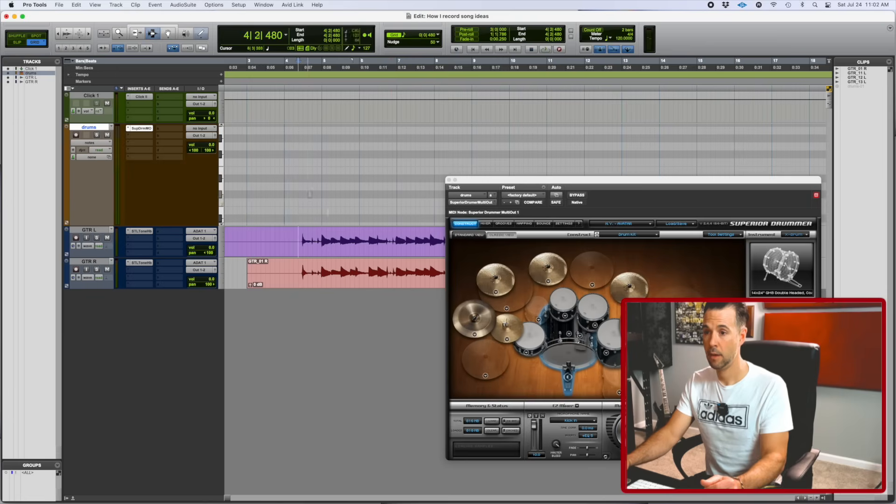
pyautogui.click(308, 155)
# Audition the kick, snare, toms, hi-hat and cymbals of the loaded Superior Drummer kit, and close the plug-in window
pyautogui.click(562, 358)
pyautogui.click(530, 336)
pyautogui.click(564, 300)
pyautogui.click(580, 308)
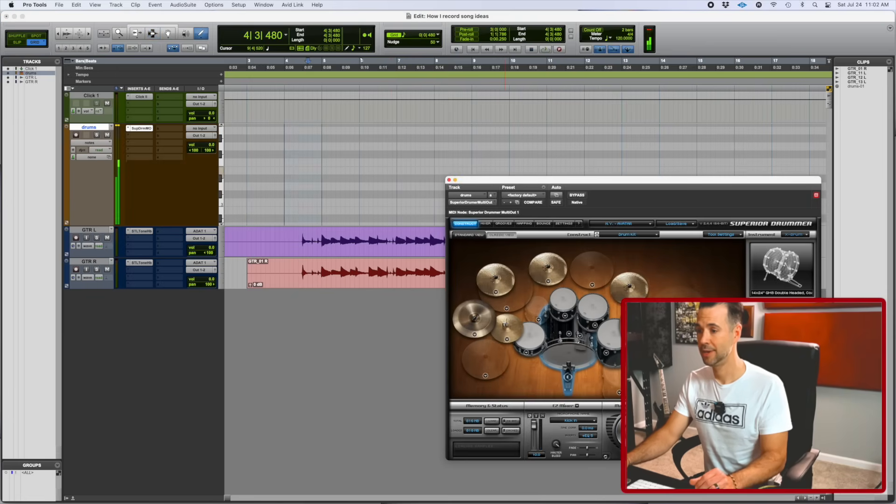
pyautogui.click(629, 288)
pyautogui.click(560, 280)
pyautogui.click(497, 282)
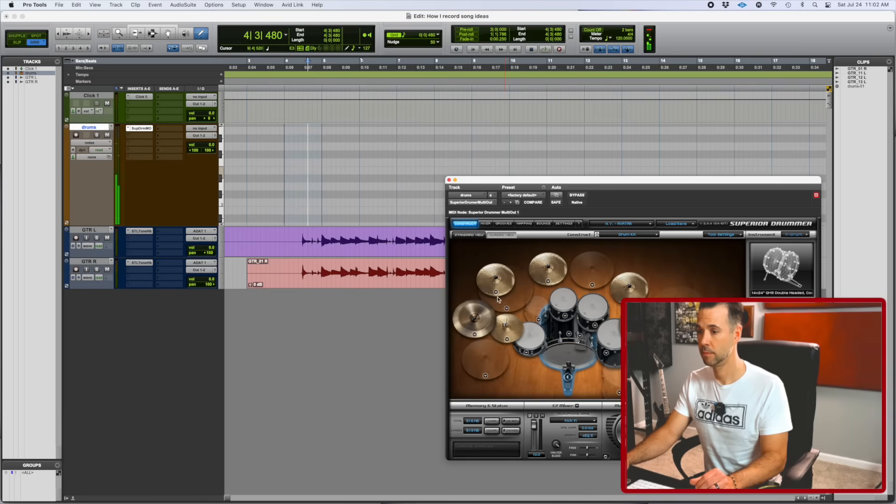
pyautogui.click(505, 339)
pyautogui.click(505, 332)
pyautogui.click(507, 331)
pyautogui.click(526, 338)
pyautogui.click(567, 357)
pyautogui.click(449, 180)
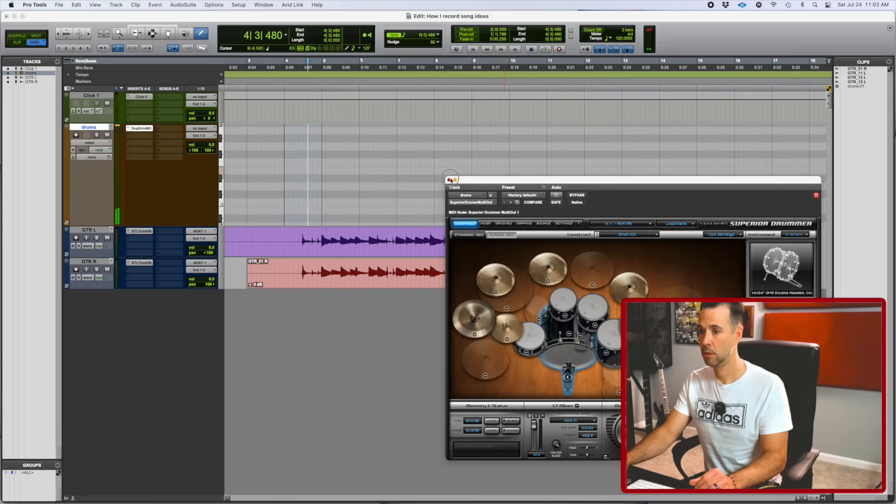
pyautogui.press('t')
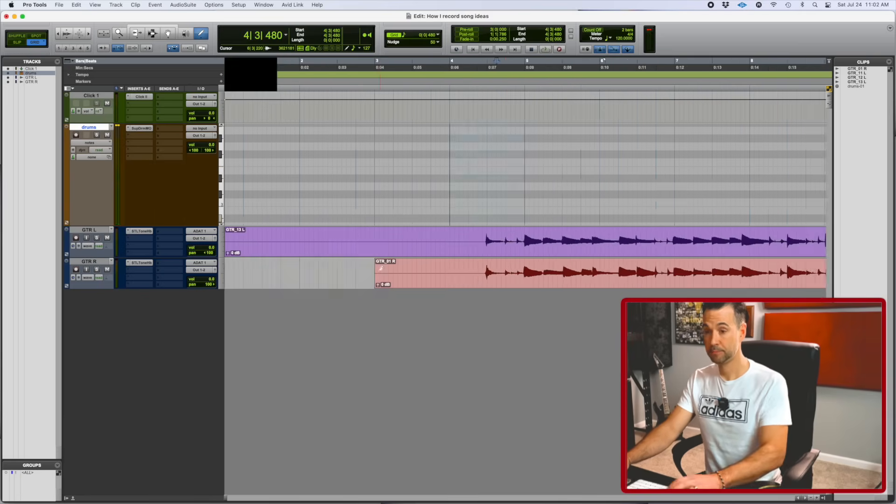
# Bring the lower drum keys into view on the drums track and try an eighth note on F#0 at 4|1|000
pyautogui.click(222, 225)
pyautogui.click(222, 225)
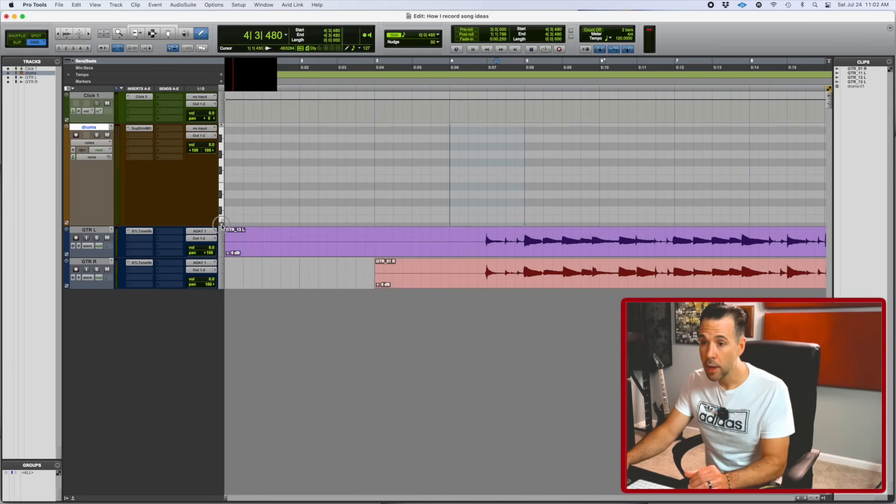
pyautogui.click(222, 226)
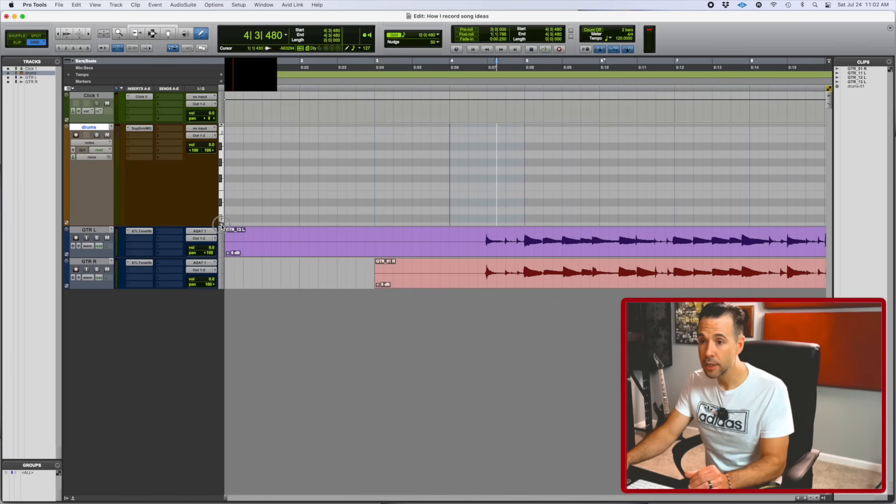
pyautogui.click(222, 225)
pyautogui.click(221, 226)
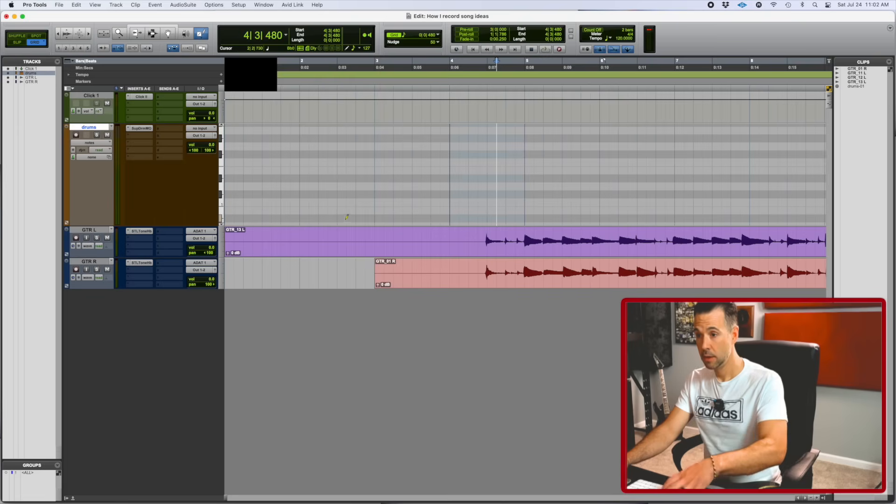
pyautogui.moveTo(457, 202)
pyautogui.mouseDown()
pyautogui.moveTo(452, 186)
pyautogui.moveTo(454, 228)
pyautogui.moveTo(454, 186)
pyautogui.mouseUp()
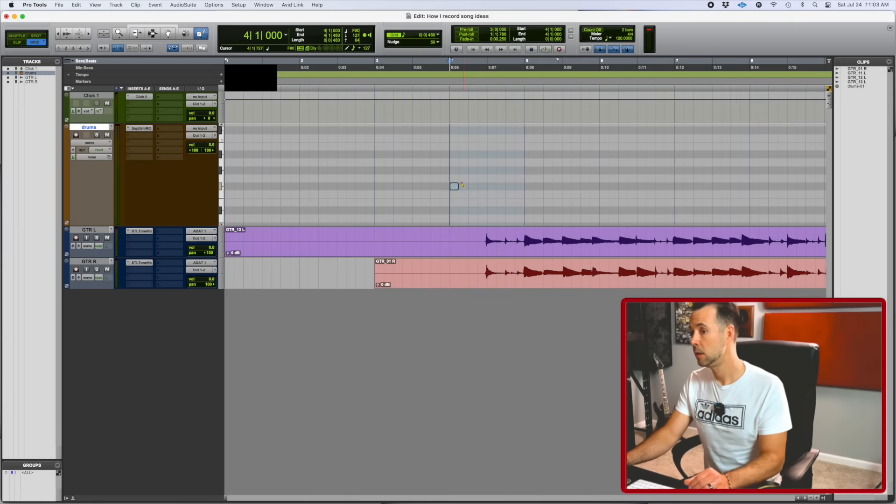
# Draw eighth-note hits at 5|1|000 on C1, G0 and F0 of the drums track, and play from 4|4|480
pyautogui.press('super+bracketleft')
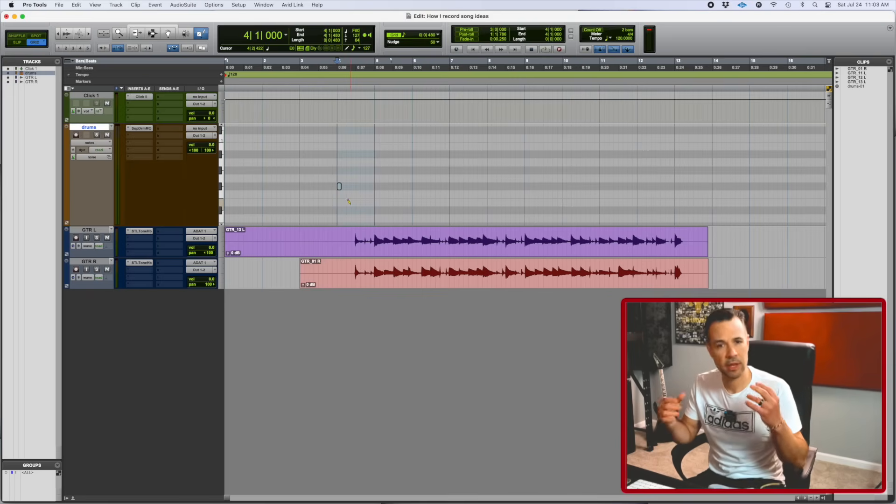
pyautogui.press('t')
pyautogui.press('t')
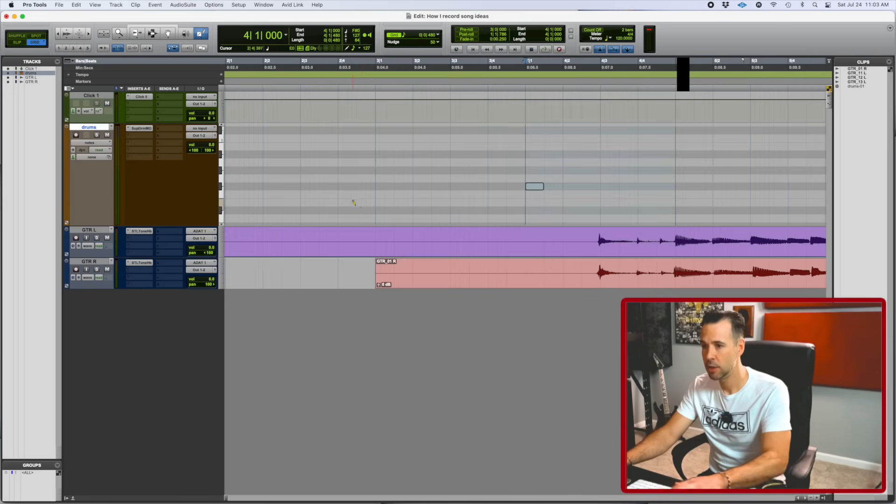
pyautogui.hscroll(3, 364, 210)
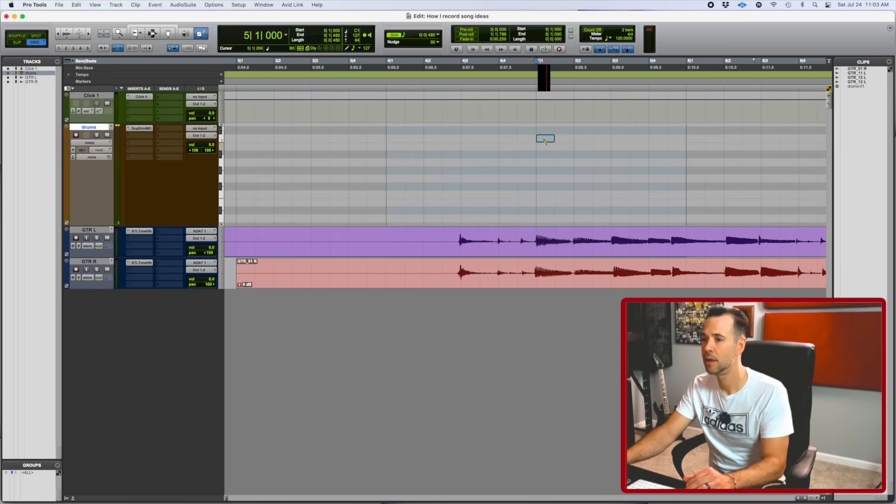
pyautogui.click(541, 194)
pyautogui.click(543, 186)
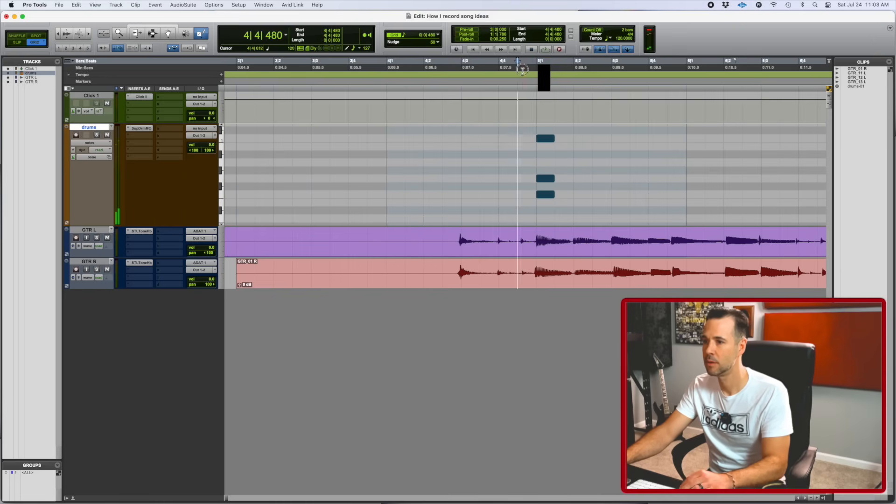
pyautogui.click(517, 65)
pyautogui.press('space')
pyautogui.press('space')
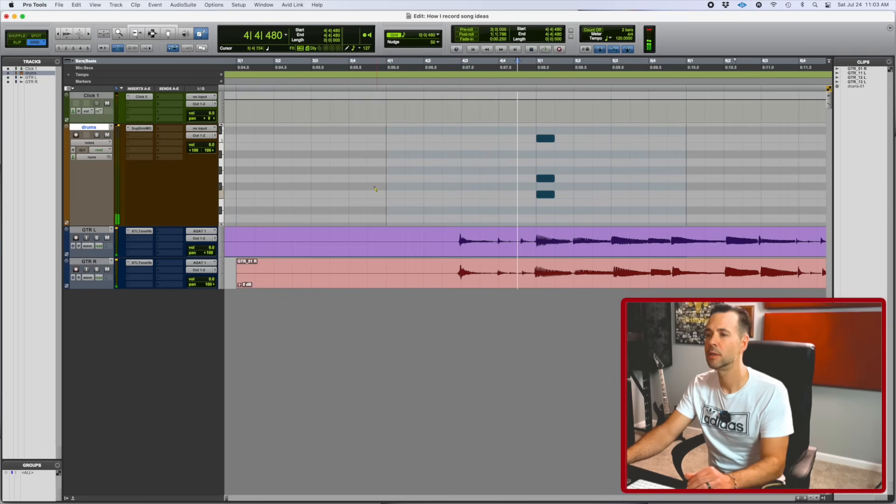
# Set the grid to 1/8 note triplets and play the passage from 4|2|640
pyautogui.click(403, 35)
pyautogui.click(415, 36)
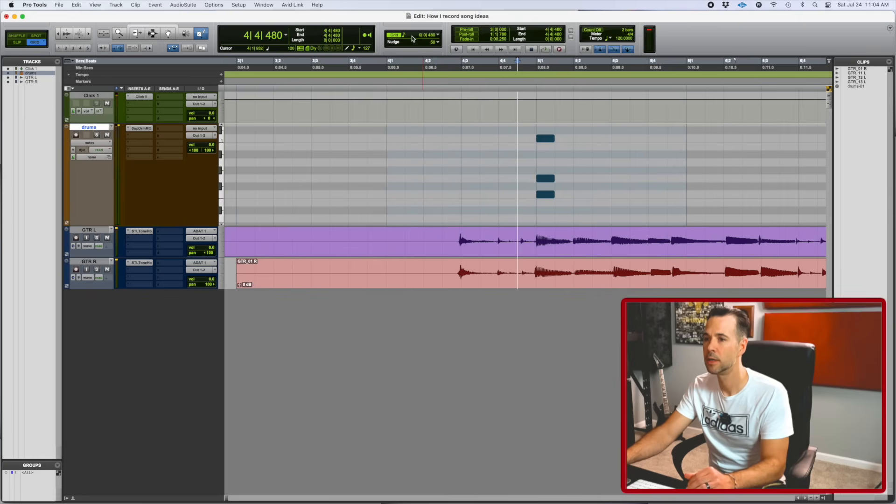
pyautogui.click(408, 37)
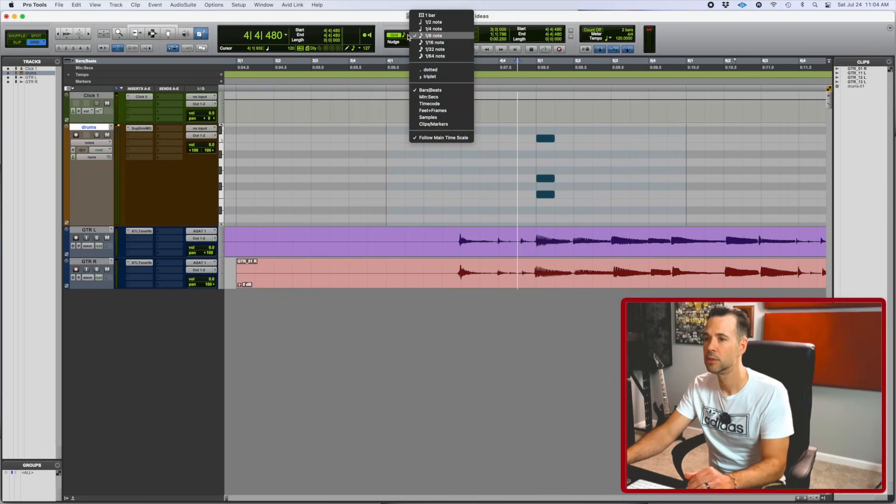
pyautogui.click(430, 77)
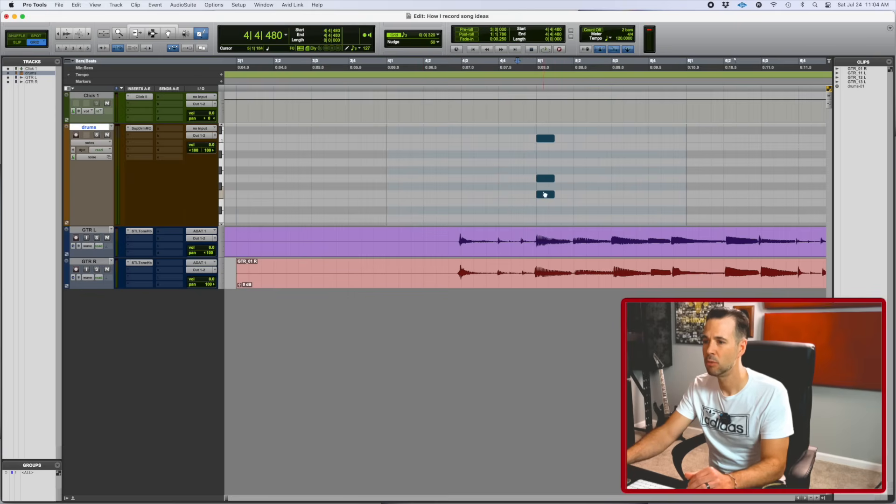
pyautogui.click(450, 74)
pyautogui.press('space')
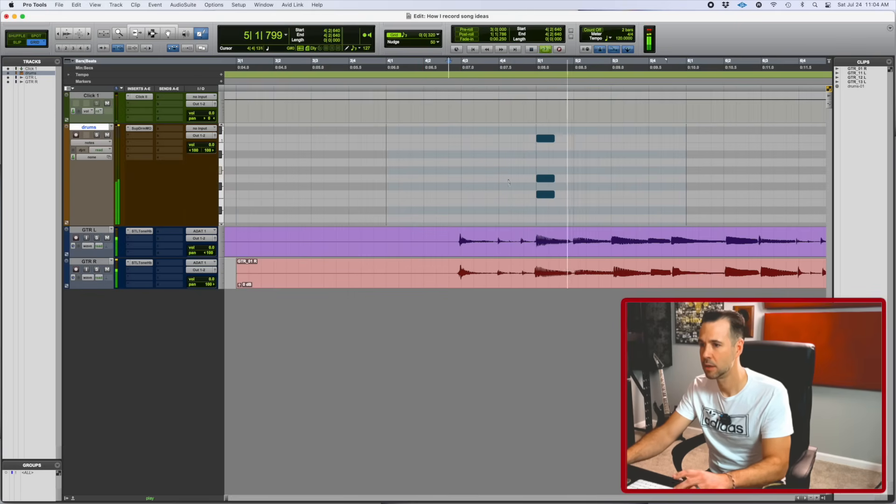
pyautogui.press('space')
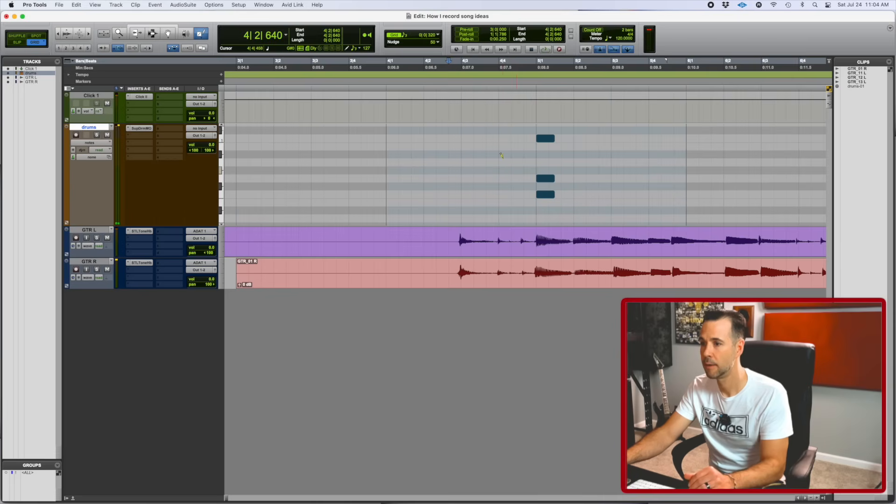
# Draw three triplet hits on D1 across beat 4 of bar 4, and enlarge the drums track while checking them in playback
pyautogui.click(503, 125)
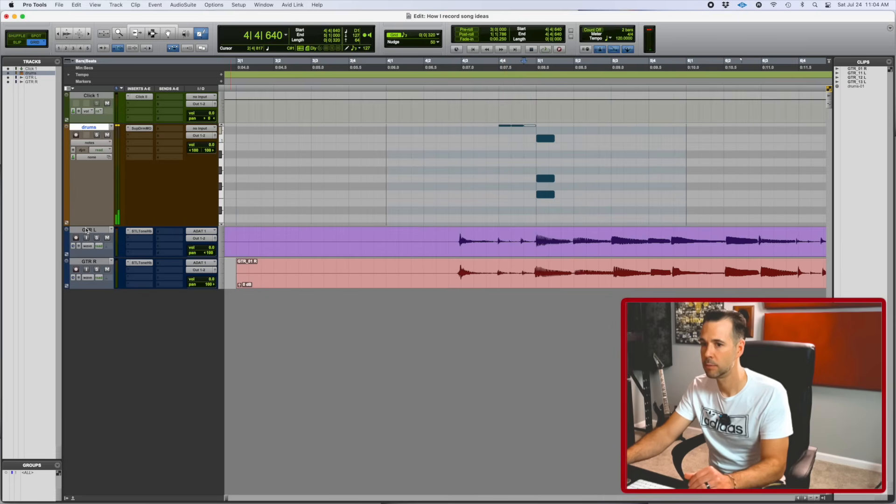
pyautogui.moveTo(89, 225); pyautogui.dragTo(93, 362)
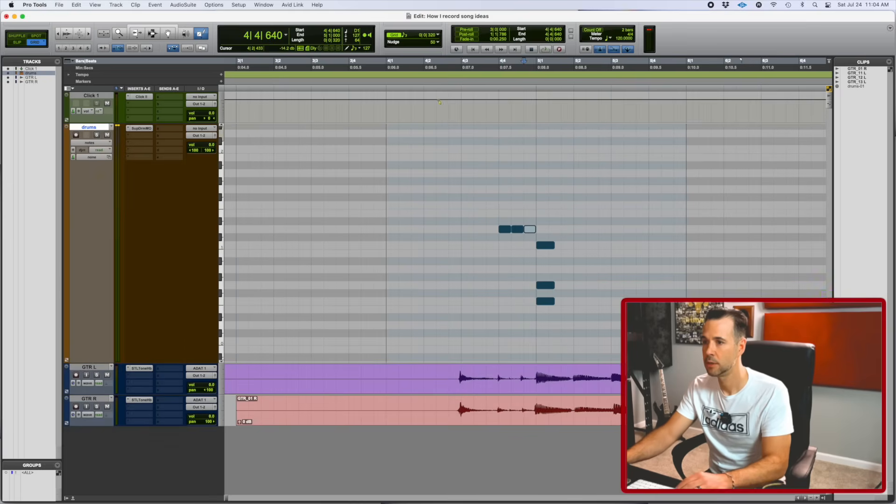
pyautogui.click(464, 70)
pyautogui.press('space')
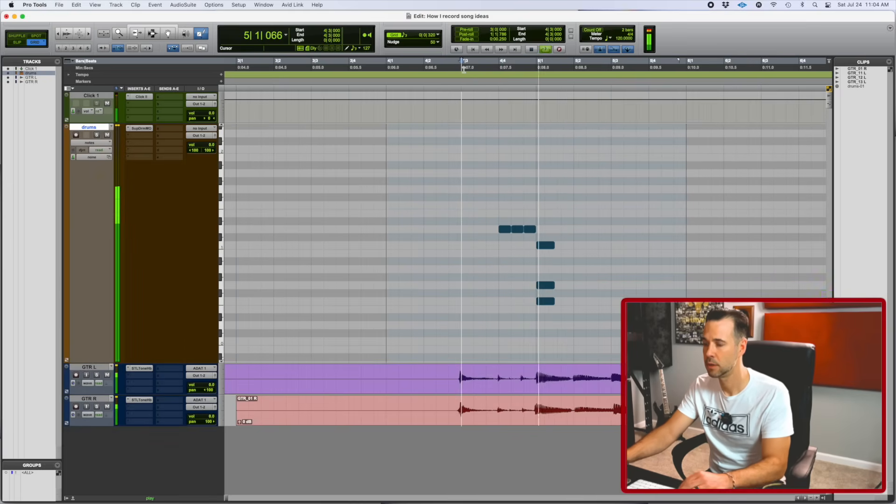
pyautogui.press('space')
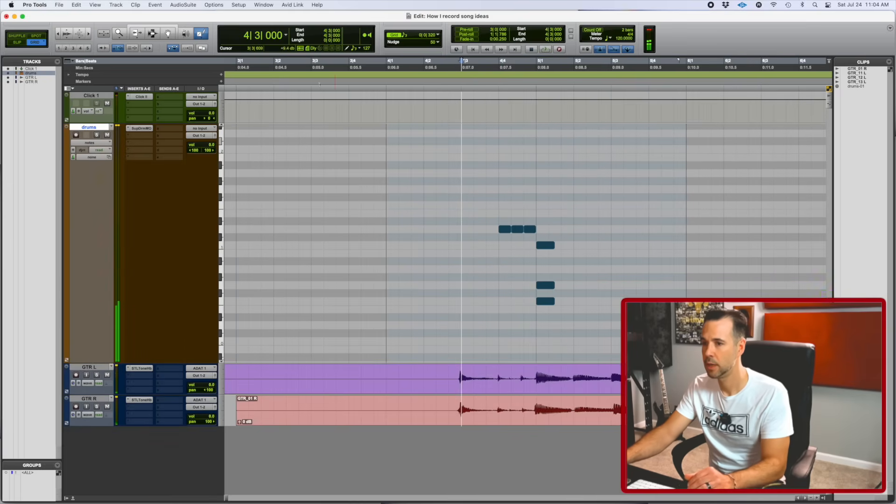
# Set the grid to 1/16 note triplets and draw two short C1 notes leading into beat 4 of bar 4
pyautogui.click(409, 39)
pyautogui.click(430, 41)
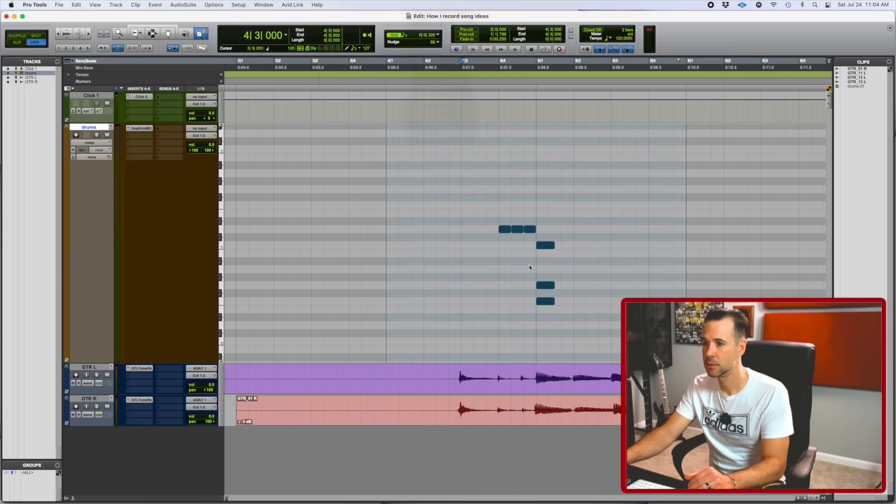
pyautogui.click(494, 245)
# Play the drum fill with the guitars from 4|2|320 and mute the Click 1 track
pyautogui.press('space')
pyautogui.click(439, 78)
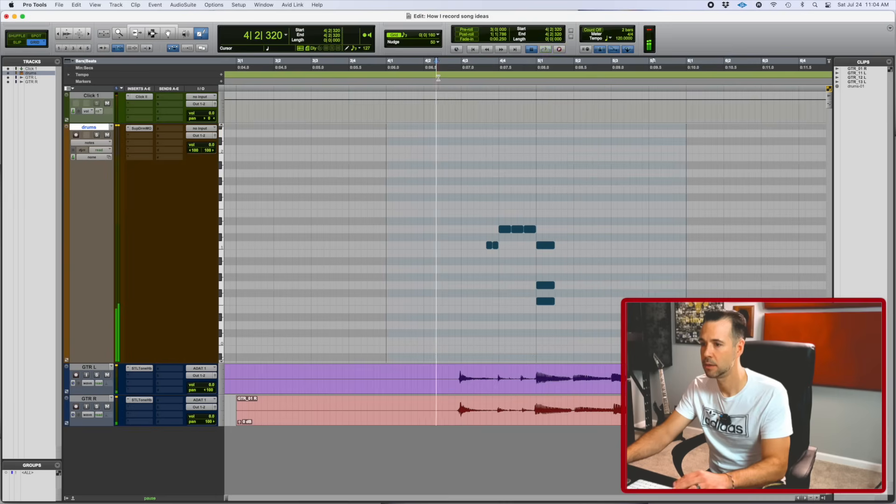
pyautogui.press('space')
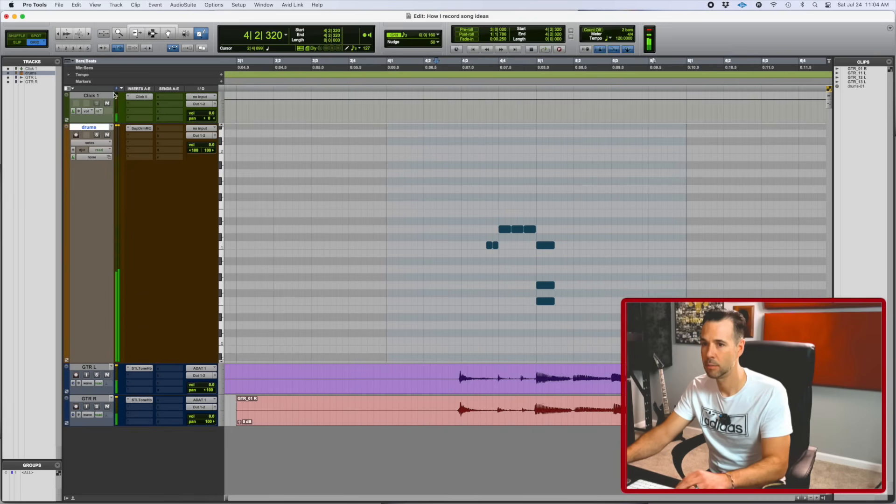
pyautogui.press('space')
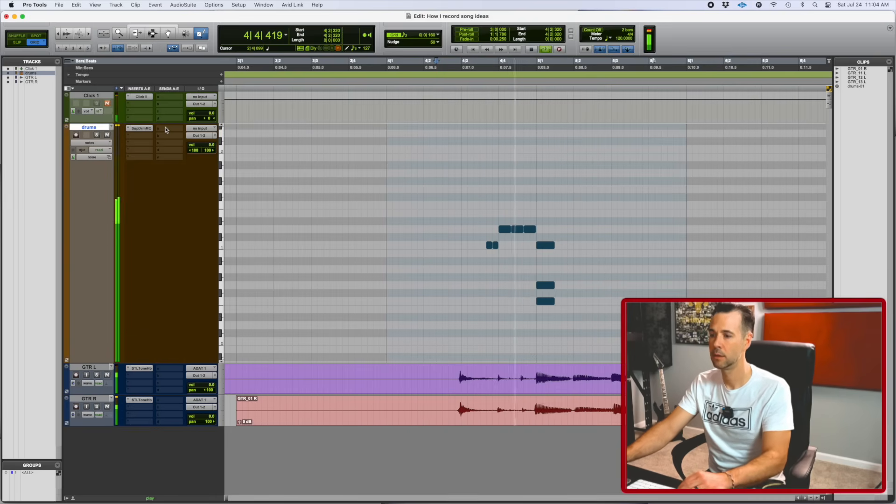
pyautogui.press('space')
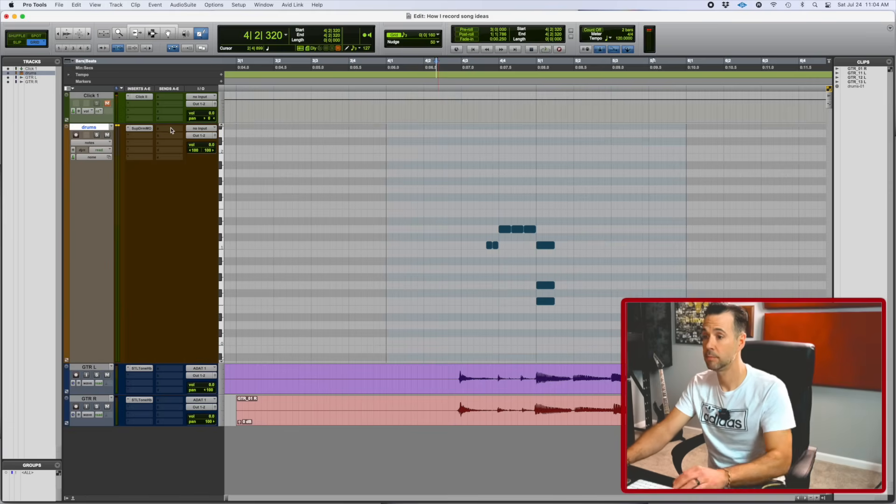
# Set the grid back to 1/8 note triplets and listen to the guitars from 5|1|000
pyautogui.hscroll(3, 547, 307)
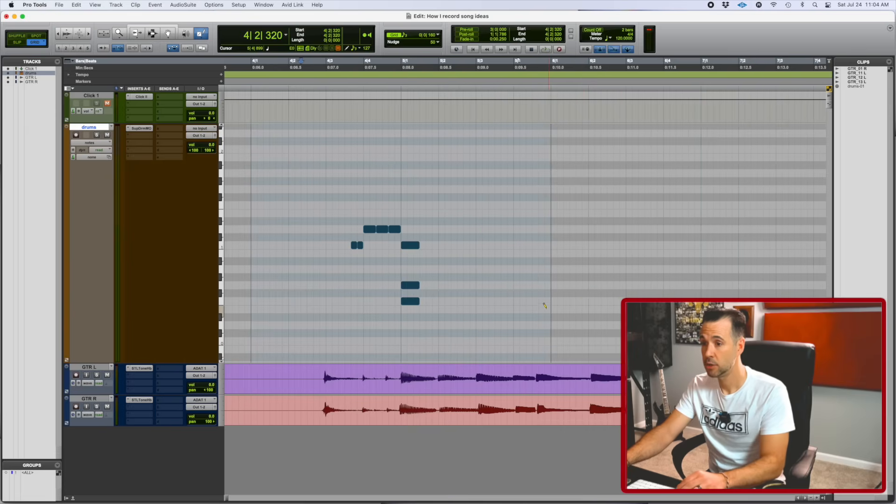
pyautogui.click(406, 35)
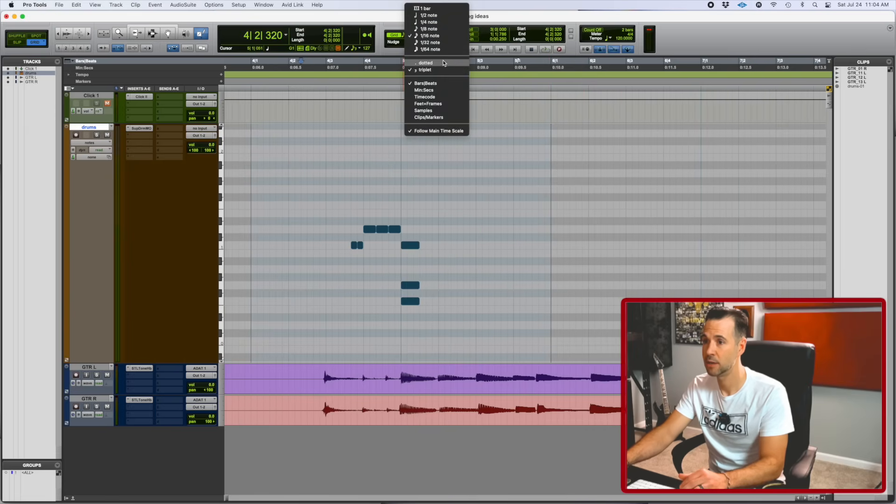
pyautogui.click(442, 29)
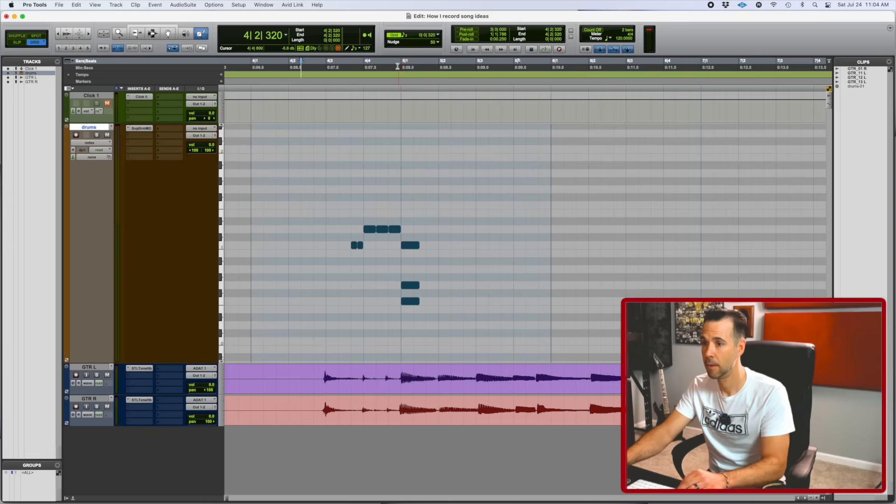
pyautogui.press('space')
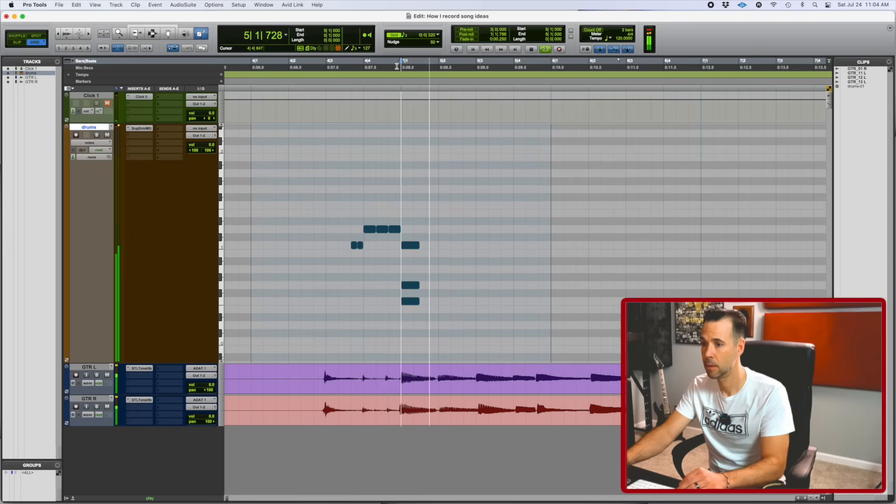
pyautogui.press('space')
# Draw D1 hits on beat 3 of bars 5, 6 and 7, and play the pattern from 4|4|000
pyautogui.click(482, 229)
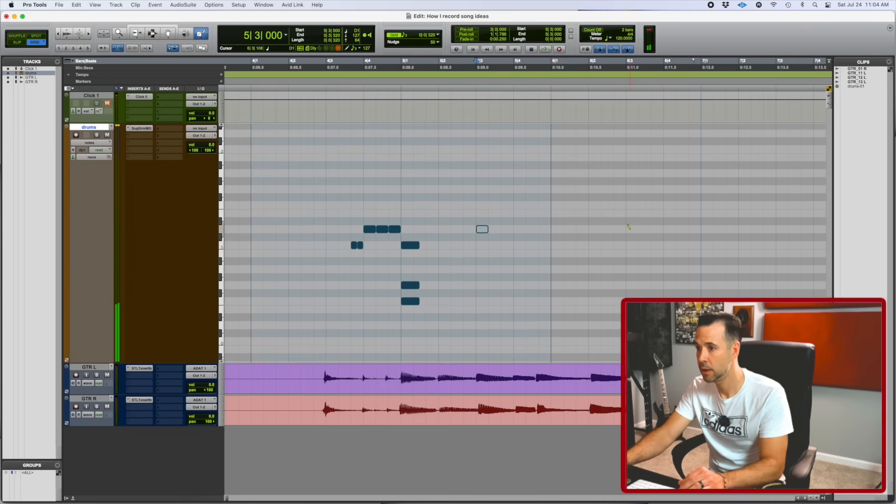
pyautogui.click(631, 230)
pyautogui.press('space')
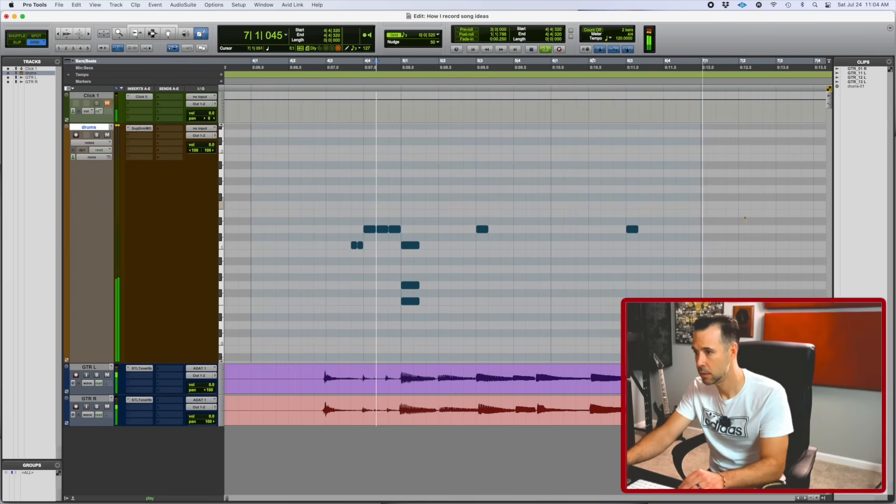
pyautogui.click(782, 230)
pyautogui.hscroll(5, 757, 230)
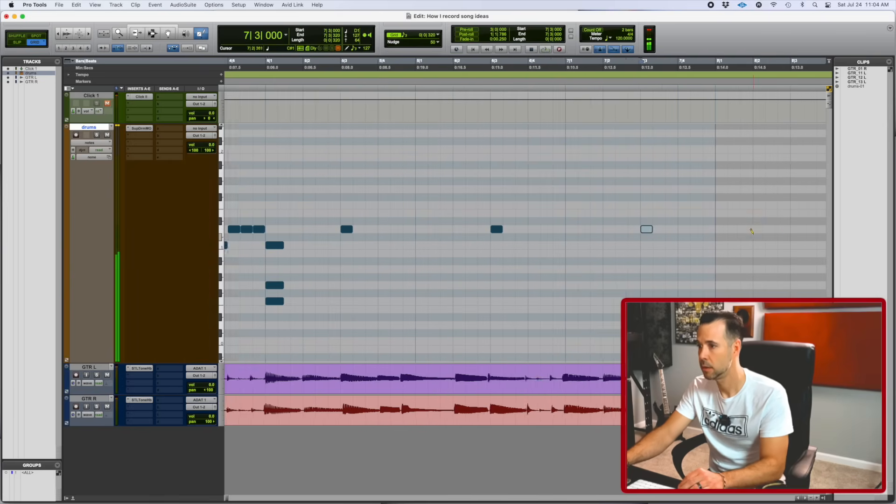
pyautogui.hscroll(-2, 625, 187)
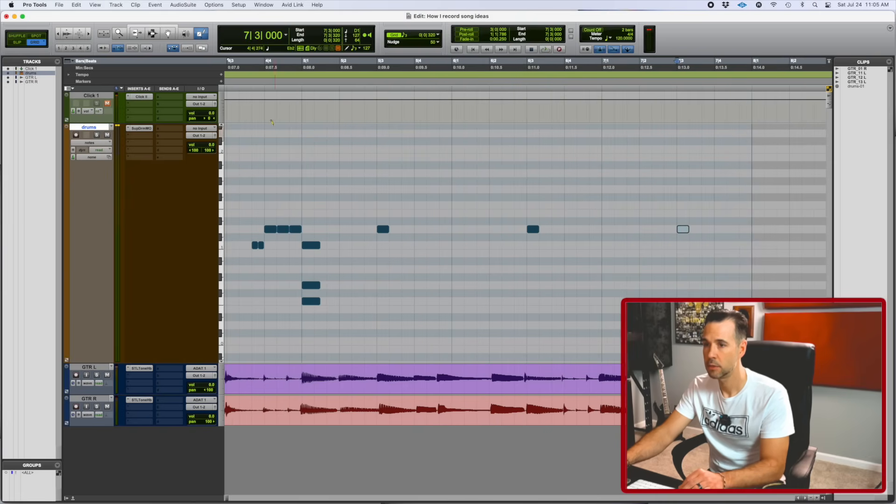
pyautogui.click(265, 61)
pyautogui.press('space')
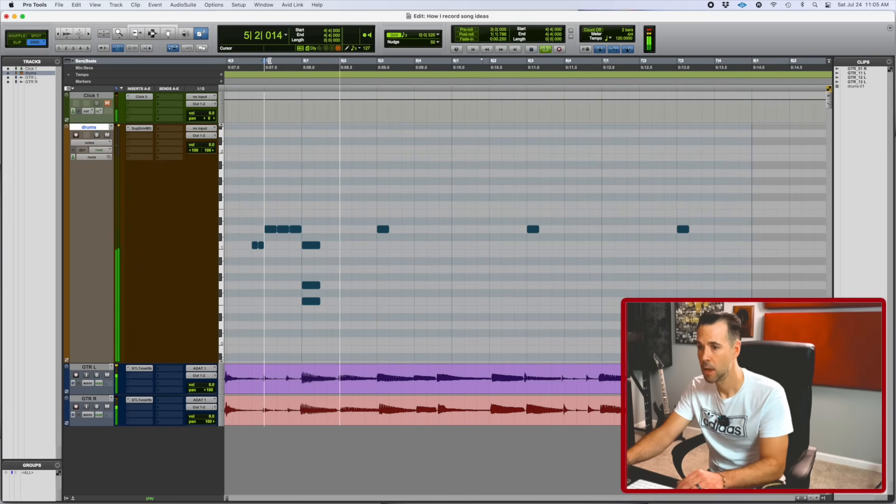
pyautogui.press('space')
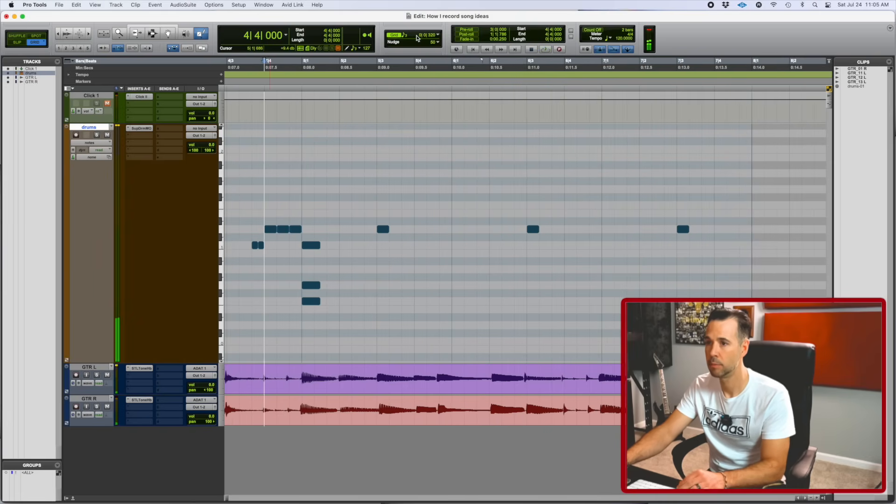
# Draw a C1 triplet note directly before the D1 hit at 5|3|000 and play from 5|1|000
pyautogui.click(408, 35)
pyautogui.click(408, 36)
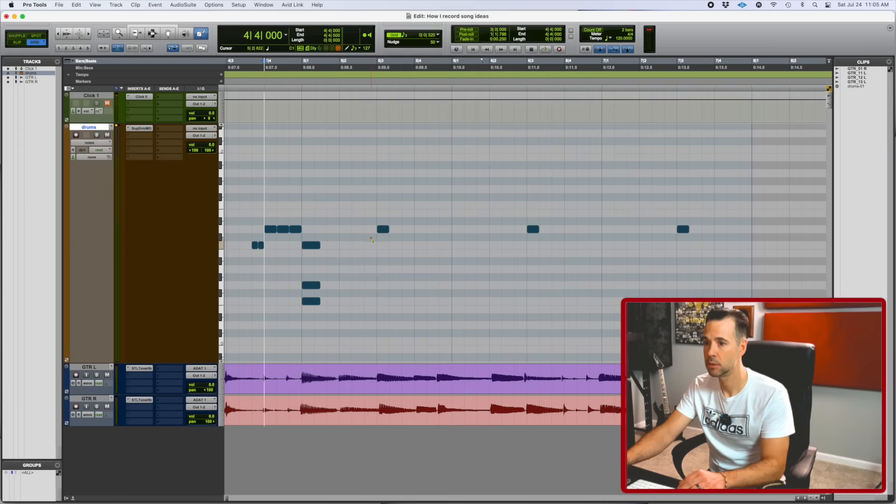
pyautogui.click(367, 244)
pyautogui.click(304, 76)
pyautogui.press('space')
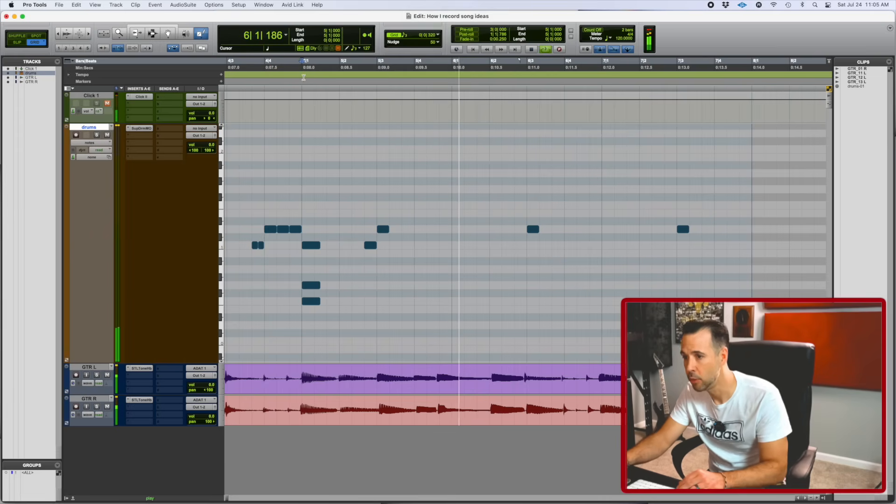
# Draw C1 triplet notes at 5|4|640 and 6|1|000 and play the pattern from 4|4|320
pyautogui.press('space')
pyautogui.click(447, 245)
pyautogui.click(454, 244)
pyautogui.click(278, 73)
pyautogui.press('space')
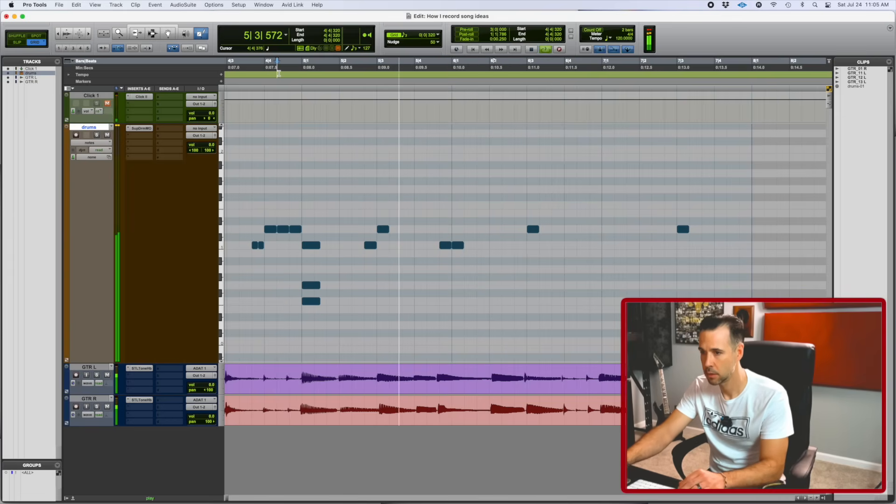
# Draw a C1 triplet note directly before the D1 hit at 6|3|000 and play from 4|3|640
pyautogui.press('space')
pyautogui.click(520, 245)
pyautogui.click(252, 66)
pyautogui.press('space')
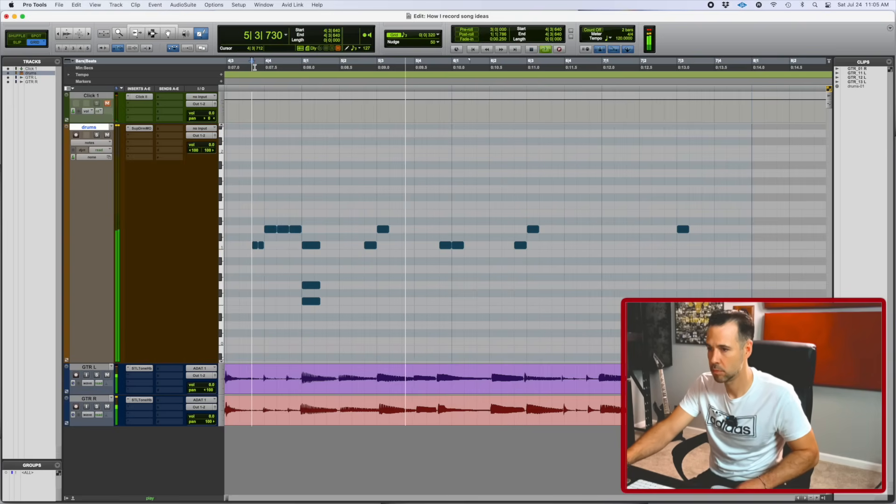
# Draw C1 triplet notes at 6|4|640, 7|1|000 and 7|2|640
pyautogui.hscroll(1, 323, 127)
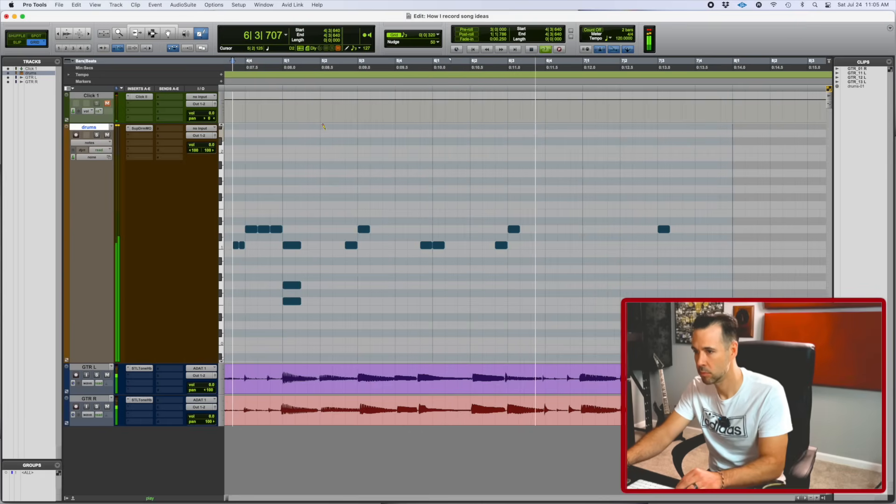
pyautogui.click(577, 245)
pyautogui.click(588, 245)
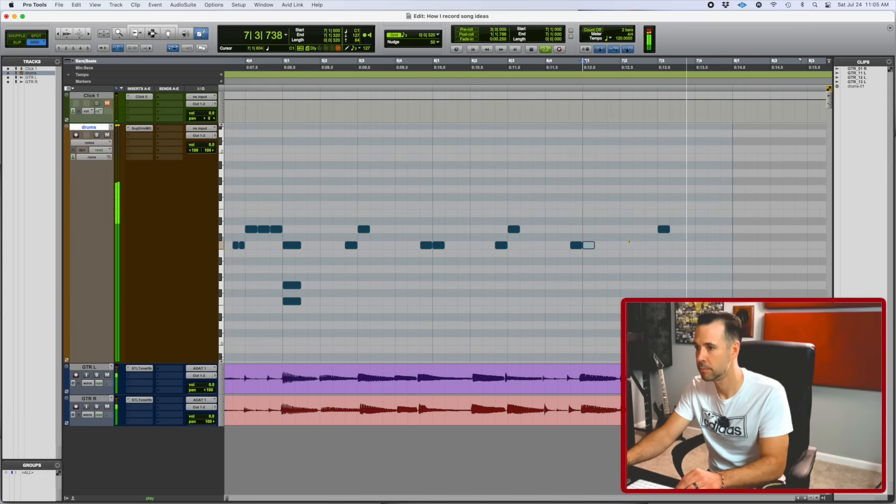
pyautogui.click(652, 246)
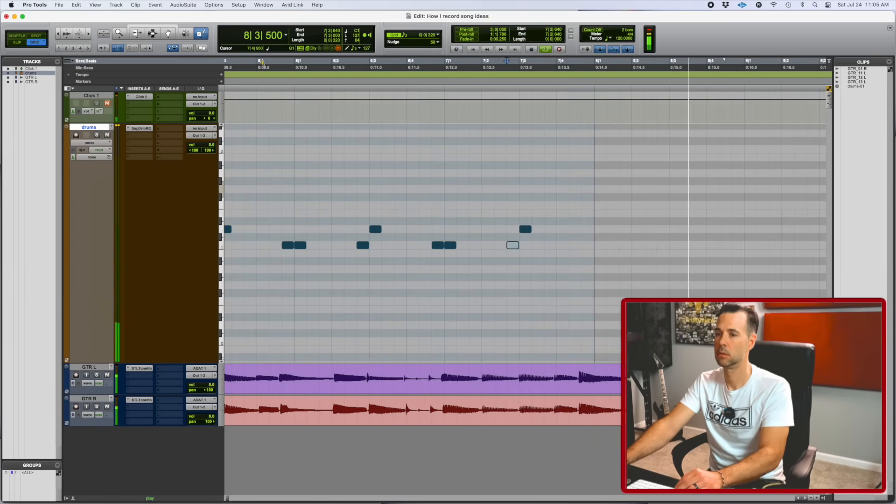
# Play the kick and snare pattern with the guitars from 4|4|640
pyautogui.press('space')
pyautogui.click(264, 66)
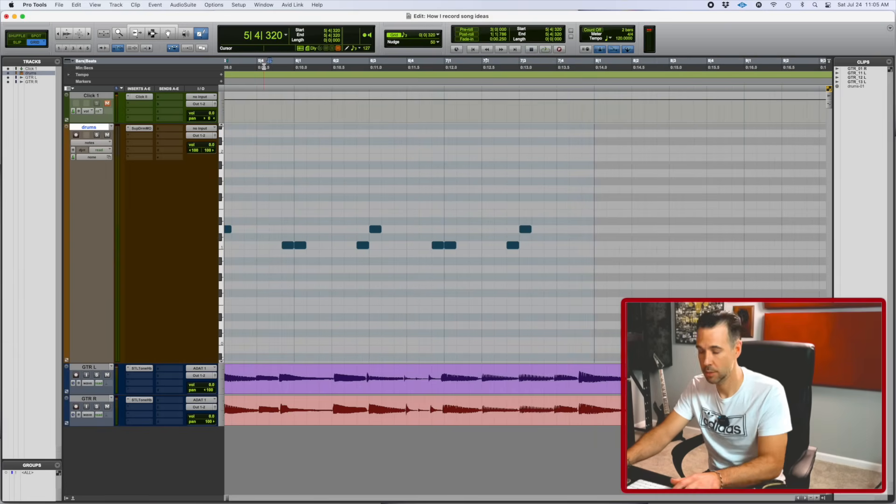
pyautogui.press('r')
pyautogui.press('space')
pyautogui.press('t')
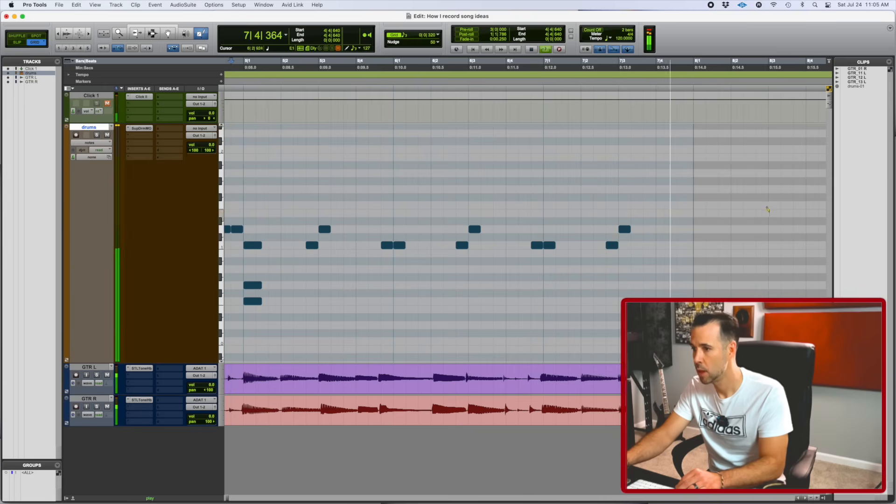
# Stop playback and draw C1 triplet notes at 7|4|640 and 8|1|000
pyautogui.press('space')
pyautogui.click(687, 245)
pyautogui.click(700, 245)
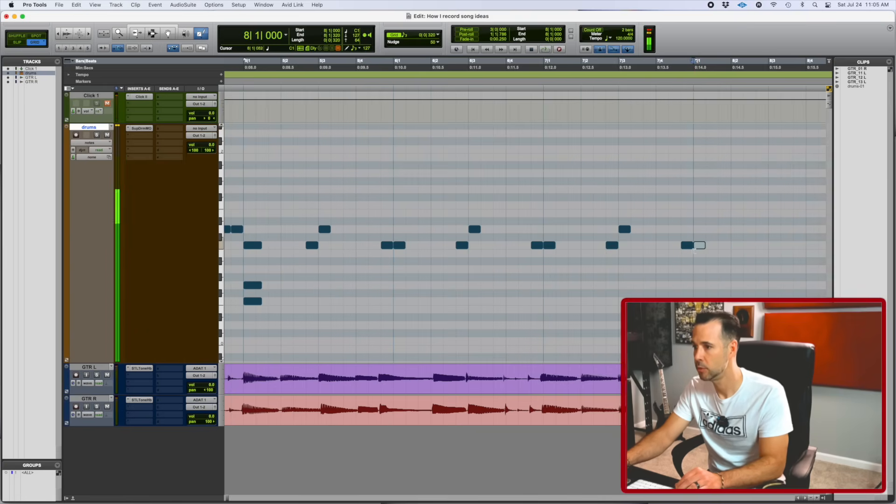
# Draw D0 hits on beats 1 and 3 from 5|3|000 to 7|3|000 and play from 4|3|320
pyautogui.hscroll(-5, 697, 250)
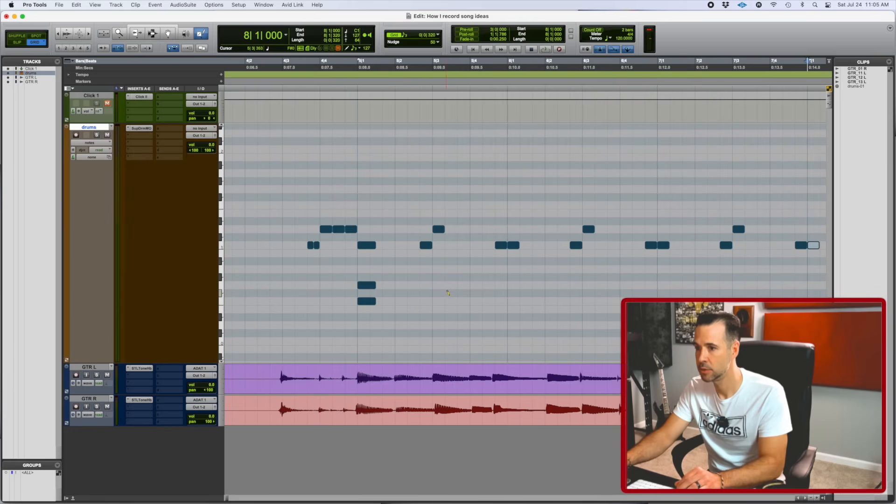
pyautogui.moveTo(439, 299); pyautogui.dragTo(439, 325)
pyautogui.click(514, 326)
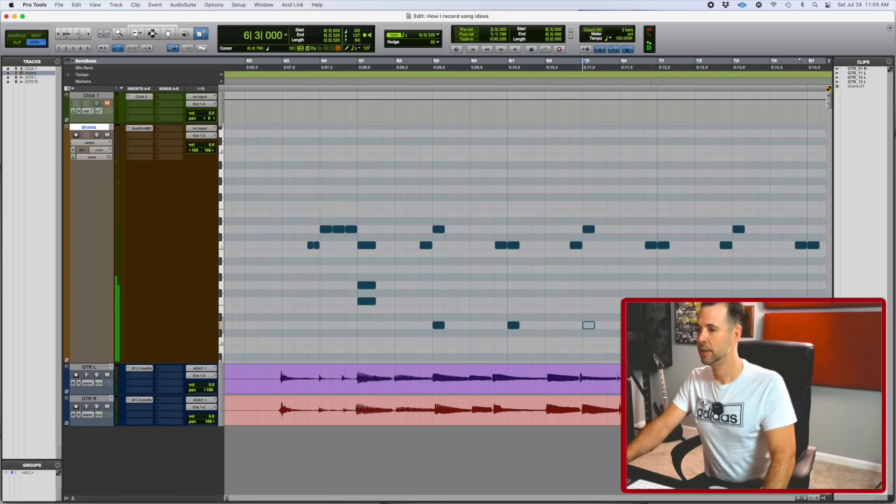
pyautogui.click(665, 325)
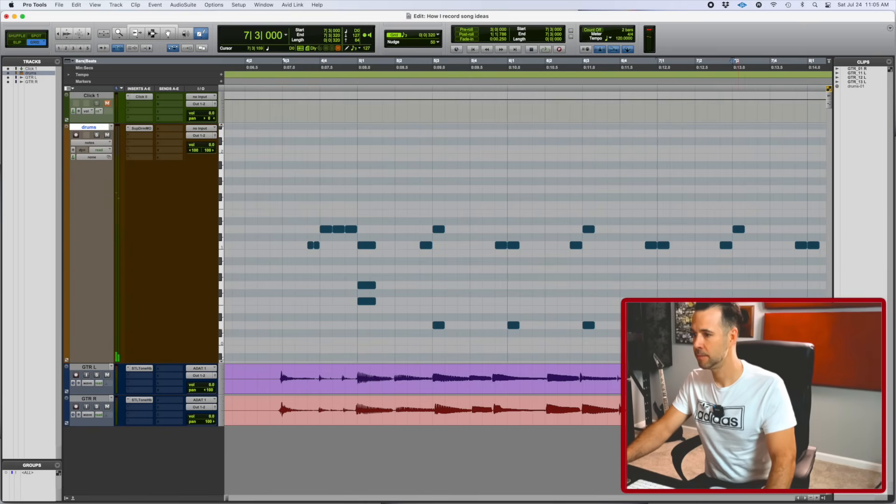
pyautogui.press('space')
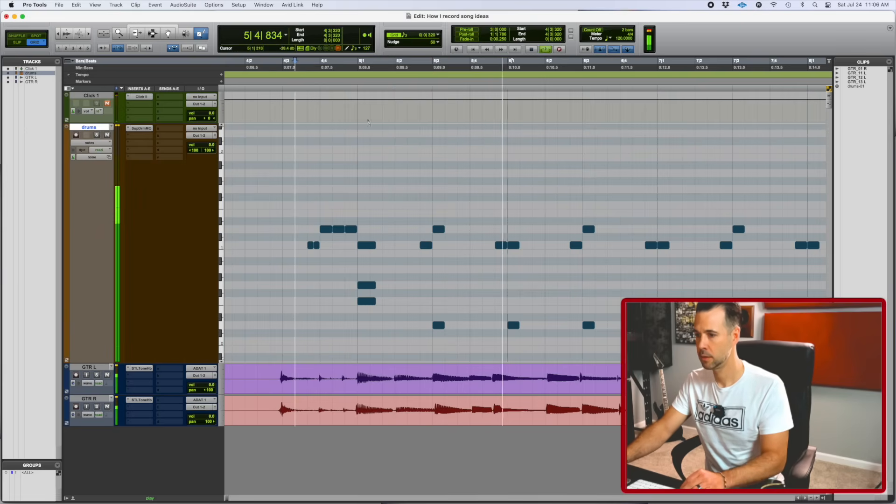
# Fill in D0 hits on beats 2 and 4 from 5|2|000, add one at 8|1|000, and play from 4|3|000
pyautogui.press('space')
pyautogui.click(401, 325)
pyautogui.click(475, 325)
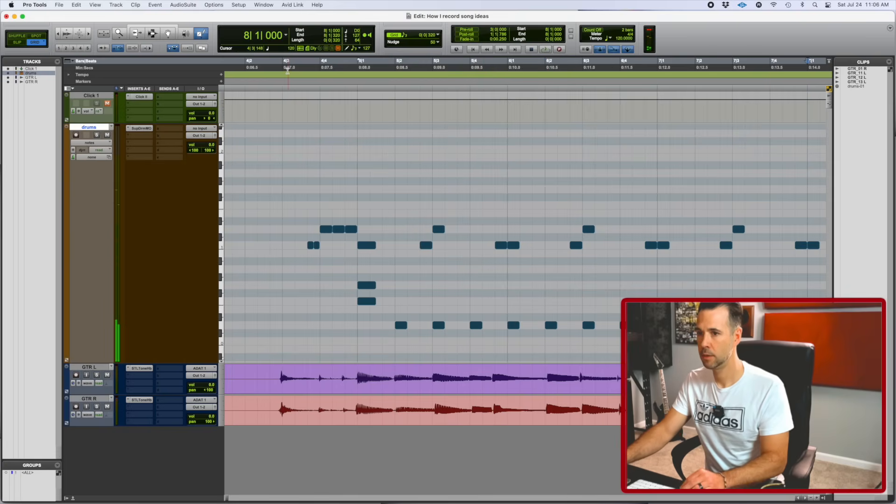
pyautogui.press('space')
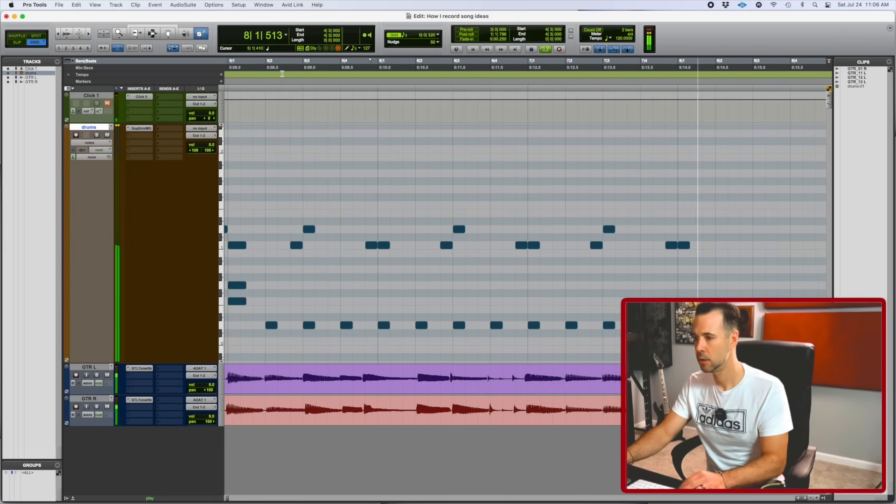
pyautogui.press('space')
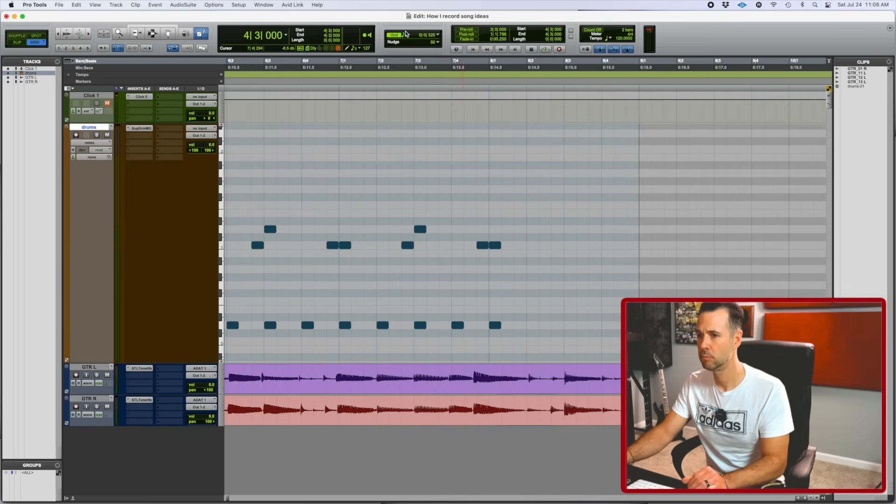
# Set the grid to 0|0|160 and listen to the guitars from 7|3|800
pyautogui.click(409, 38)
pyautogui.click(432, 43)
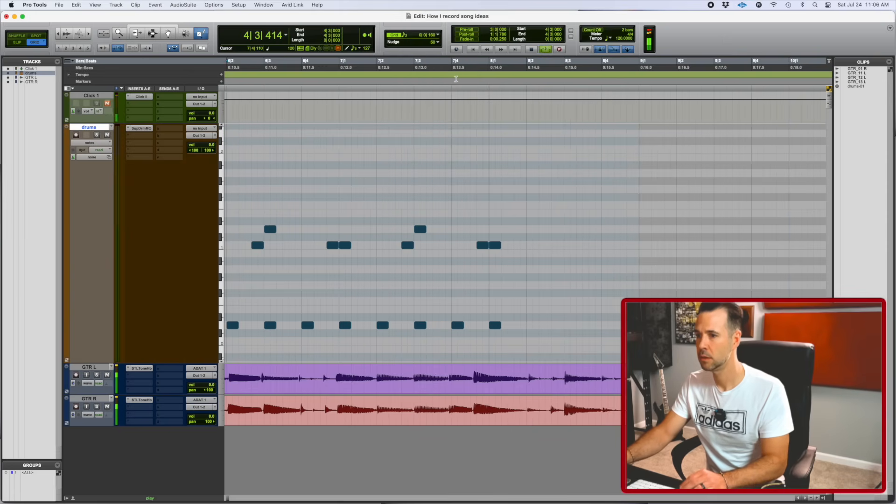
pyautogui.doubleClick(456, 79)
pyautogui.click(444, 72)
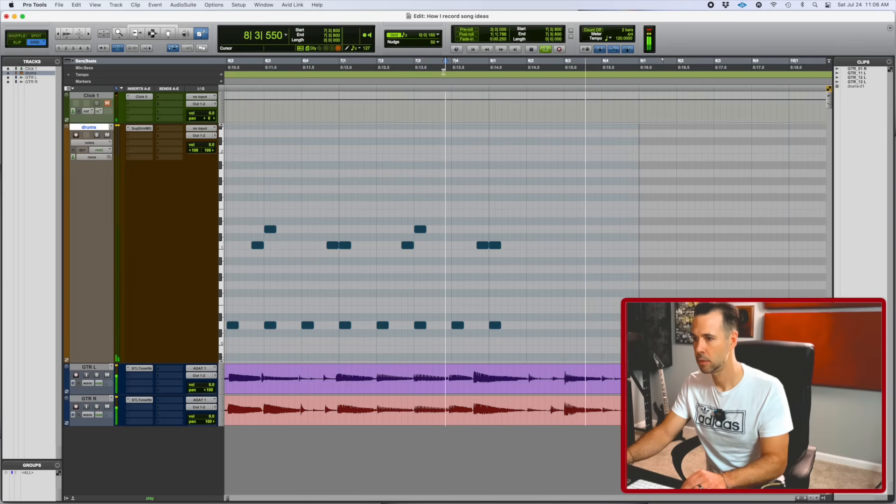
pyautogui.press('space')
# Switch the Pencil to Free Hand, draw B1 hits at 8|2|000, 8|2|160, 8|2|320 and 8|2|640, and play from 7|4|000
pyautogui.click(201, 33)
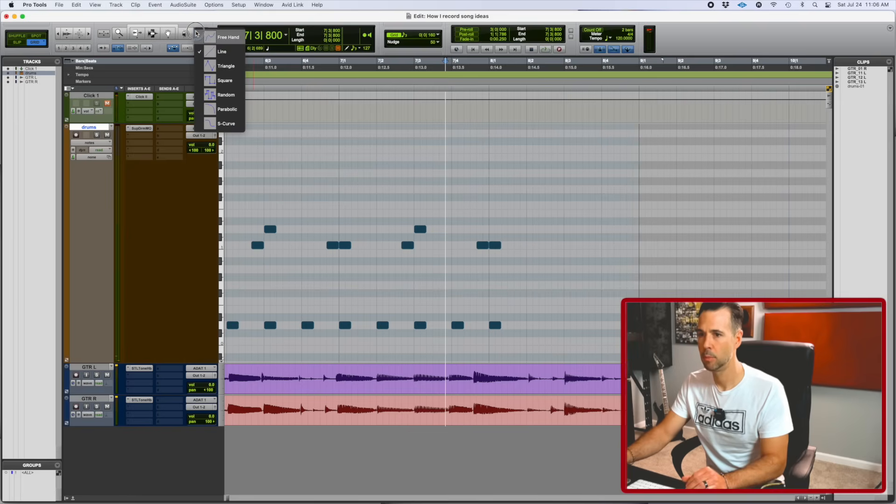
pyautogui.click(224, 37)
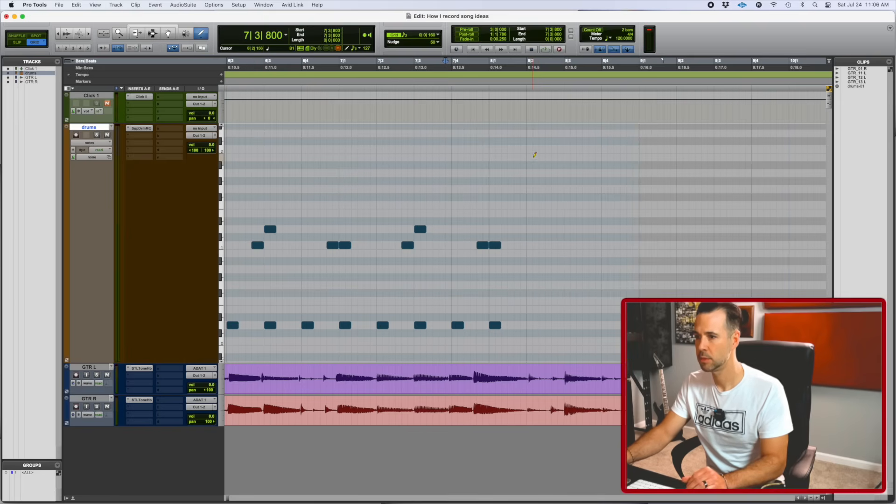
pyautogui.click(534, 158)
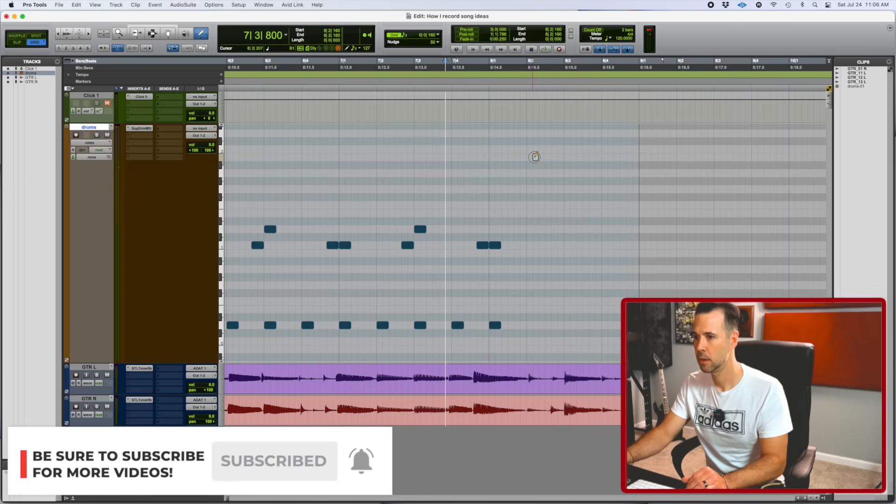
pyautogui.click(554, 157)
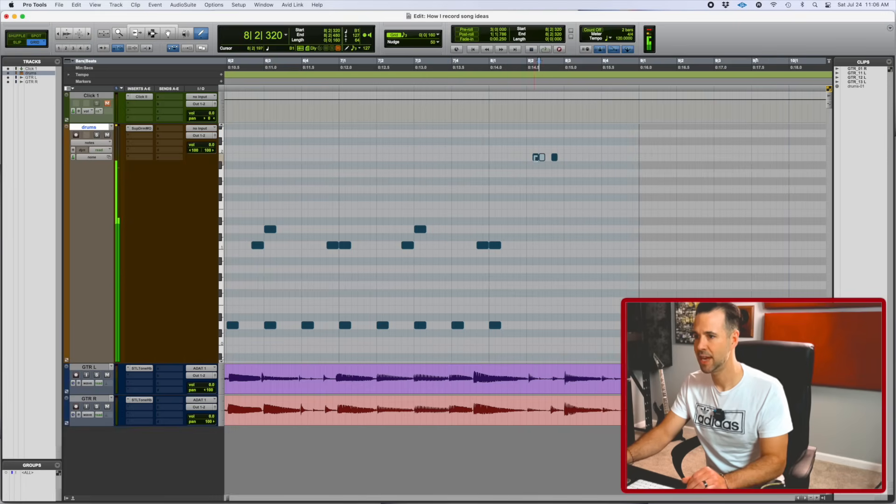
pyautogui.click(530, 157)
pyautogui.click(449, 68)
pyautogui.press('space')
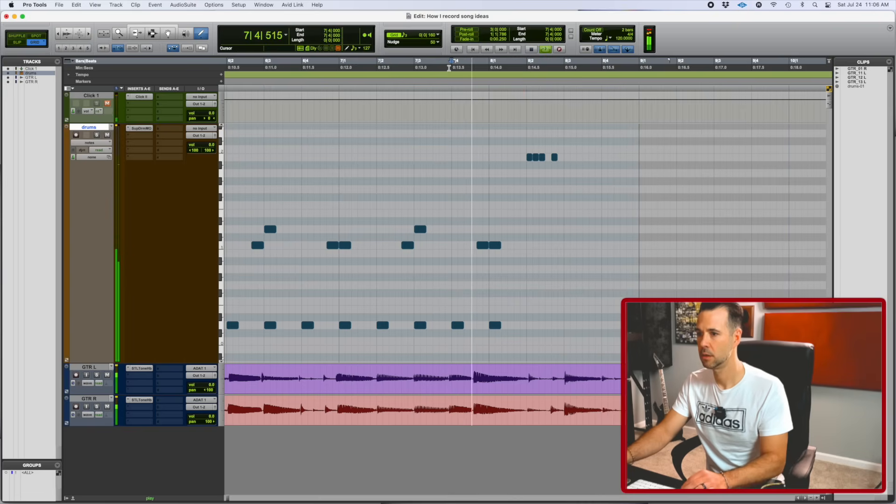
pyautogui.press('space')
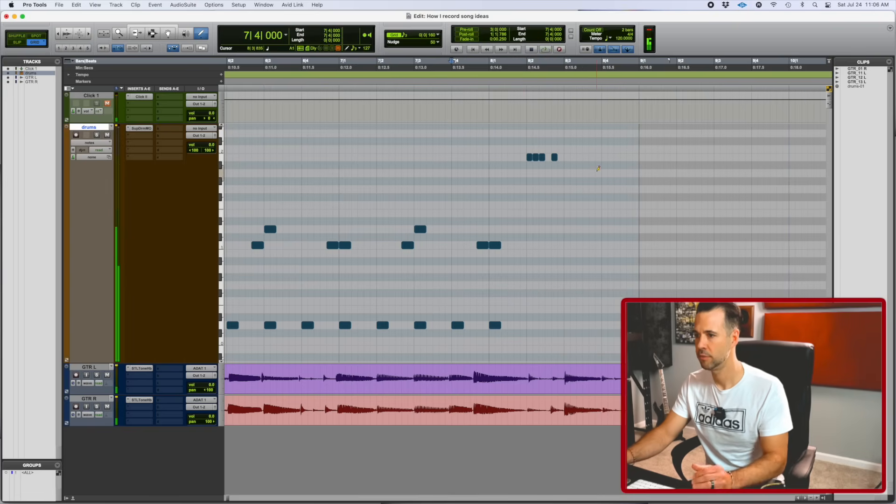
# Draw A1 hits at 8|3|000, 8|3|160, 8|3|320 and 8|3|640, and play from 8|1|160
pyautogui.click(552, 134)
pyautogui.moveTo(552, 172)
pyautogui.mouseDown()
pyautogui.moveTo(579, 172)
pyautogui.moveTo(554, 173)
pyautogui.moveTo(568, 174)
pyautogui.mouseUp()
pyautogui.click(574, 173)
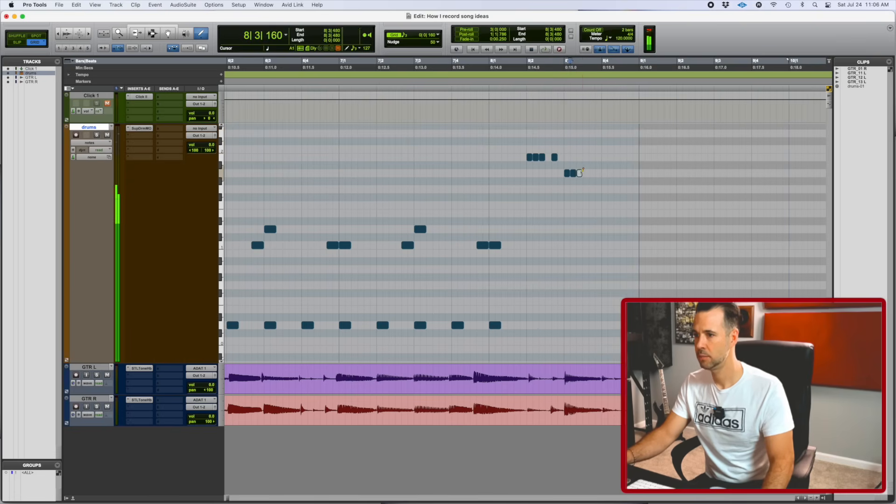
pyautogui.click(592, 173)
pyautogui.click(496, 75)
pyautogui.press('space')
pyautogui.press('space')
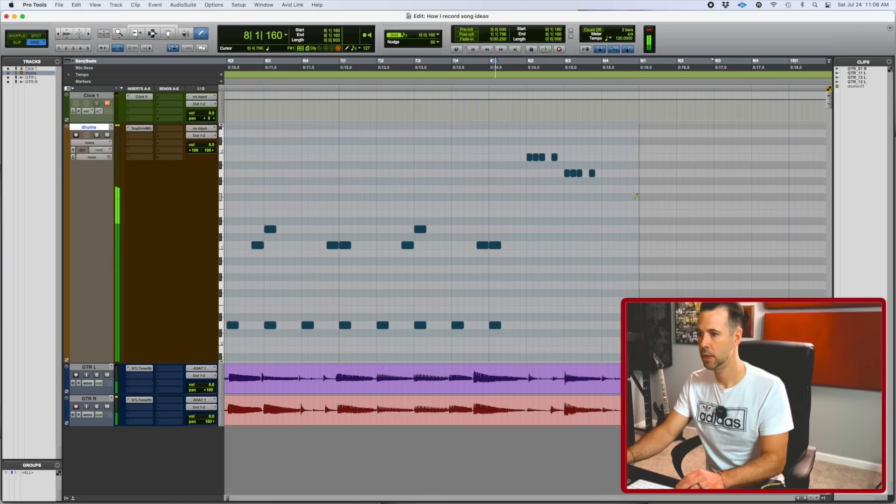
# Draw G1 hits at 8|4|000, 8|4|160, 8|4|320 and 8|4|640, and play from 7|3|160
pyautogui.click(630, 189)
pyautogui.click(422, 70)
pyautogui.press('space')
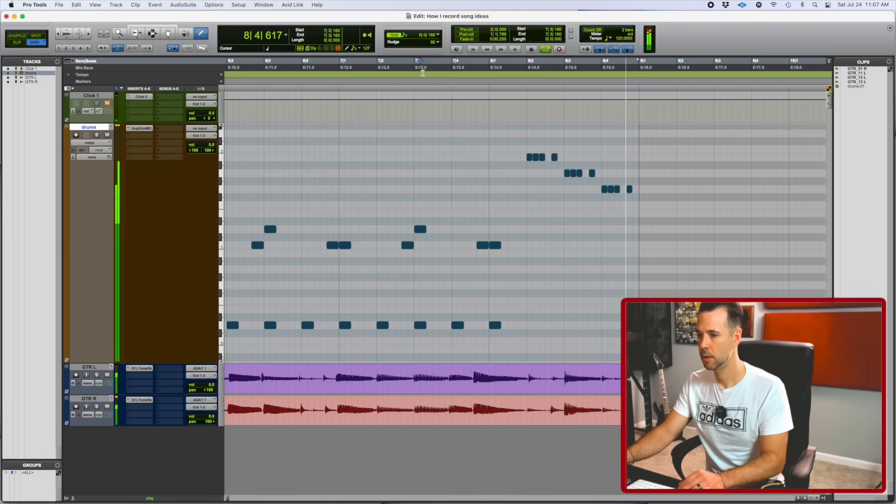
# Play the whole drum part with the guitars from 4|1|160
pyautogui.press('space')
pyautogui.press('r')
pyautogui.press('r')
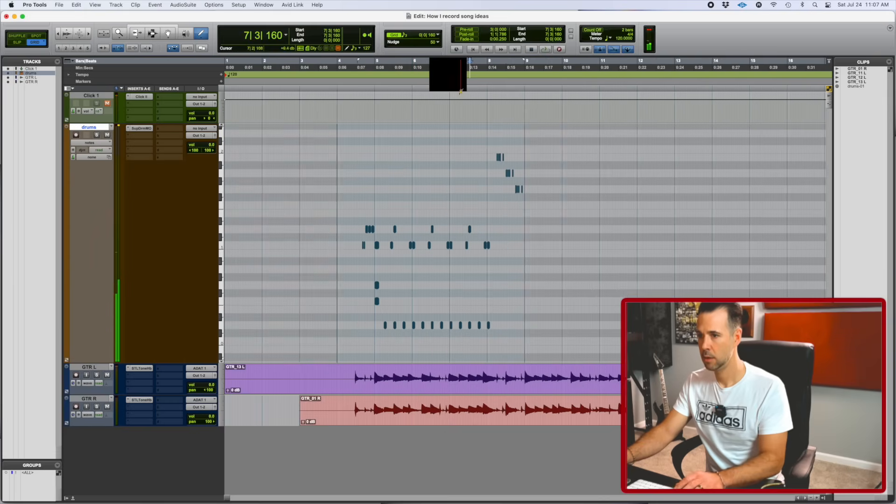
pyautogui.click(339, 68)
pyautogui.press('space')
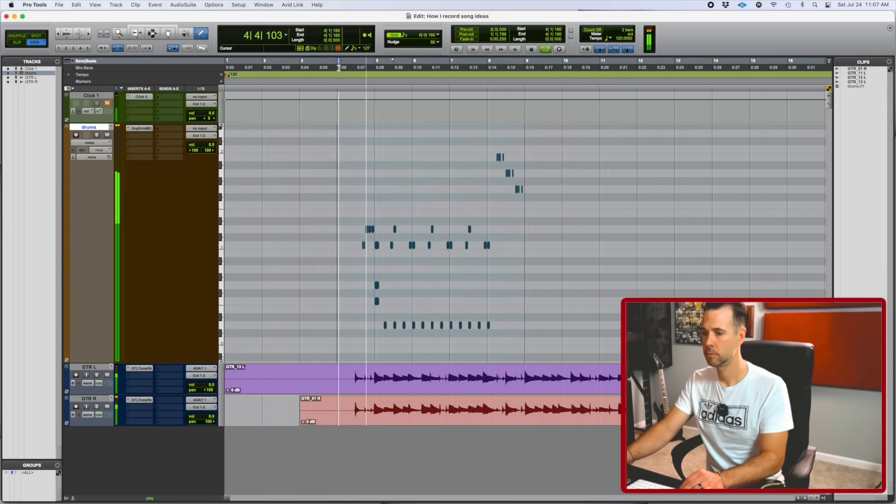
pyautogui.press('t')
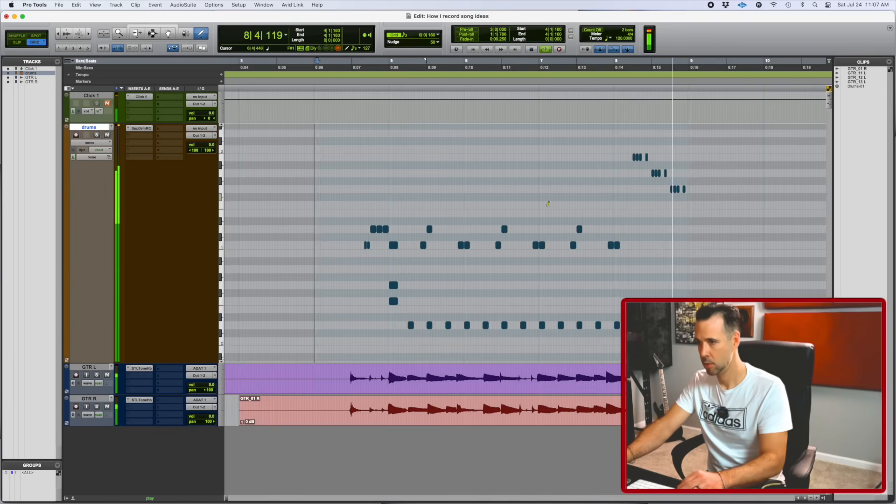
# Replace the D0 hit at 8|1|000 with a G0 hit and play from 7|1|320
pyautogui.press('space')
pyautogui.click(617, 326)
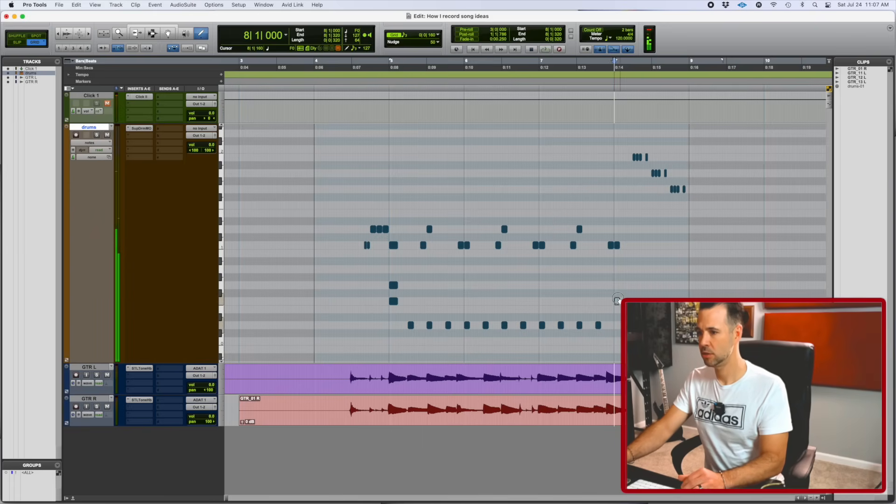
pyautogui.click(617, 286)
pyautogui.click(544, 73)
pyautogui.press('space')
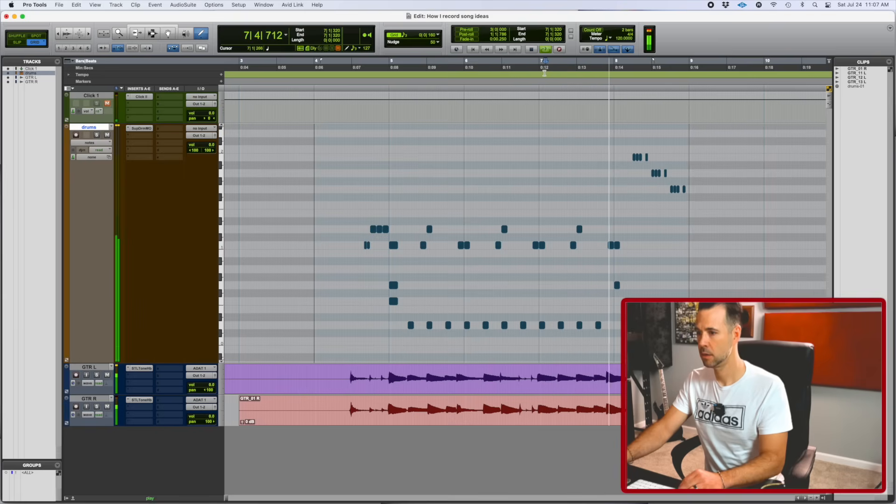
# Duplicate the drum notes of bars 5 through 8 so the copy starts at bar 9, and play from 7|2|480
pyautogui.press('space')
pyautogui.press('F7')
pyautogui.hscroll(2, 422, 291)
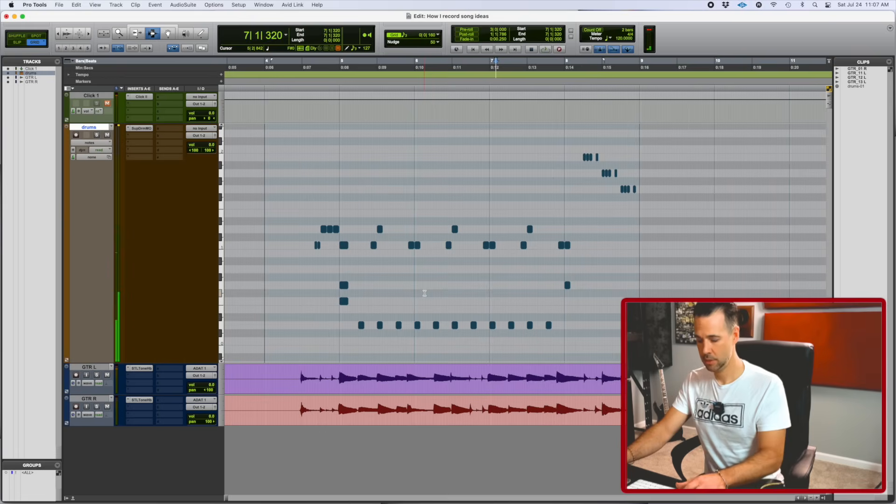
pyautogui.press('r')
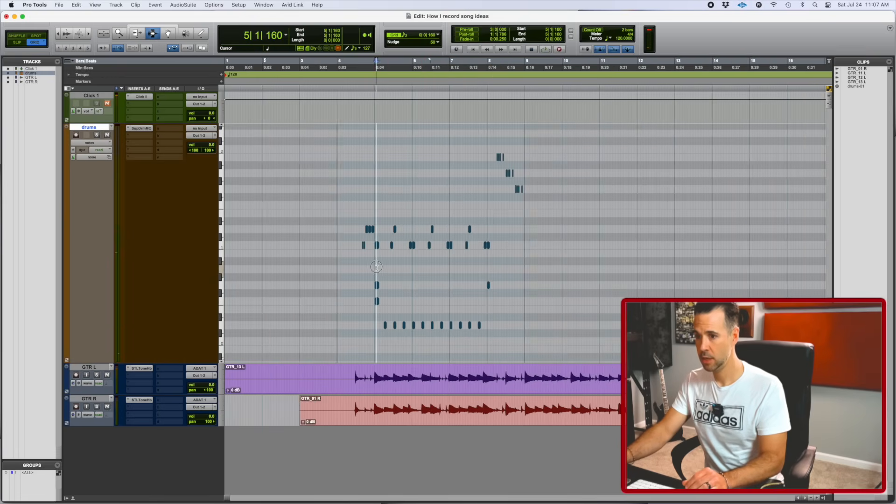
pyautogui.moveTo(376, 266); pyautogui.dragTo(426, 268)
pyautogui.click(376, 269)
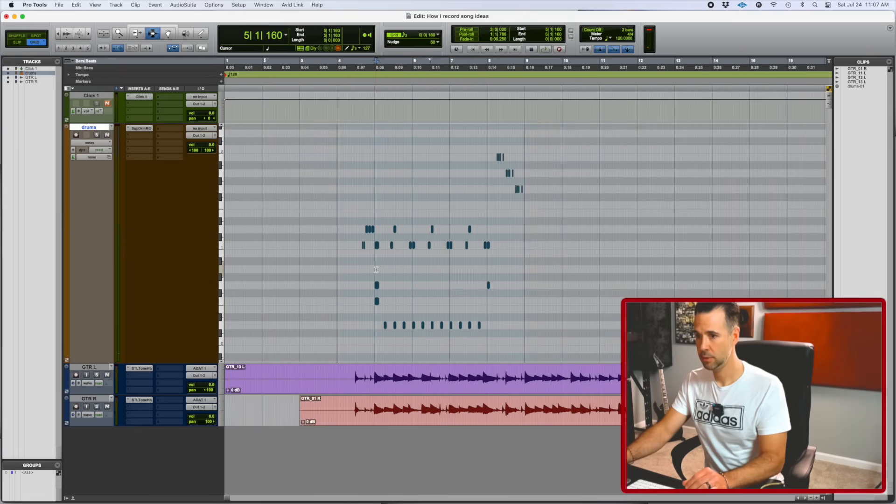
pyautogui.moveTo(375, 269); pyautogui.dragTo(525, 268)
pyautogui.press('super+d')
pyautogui.click(463, 263)
pyautogui.press('space')
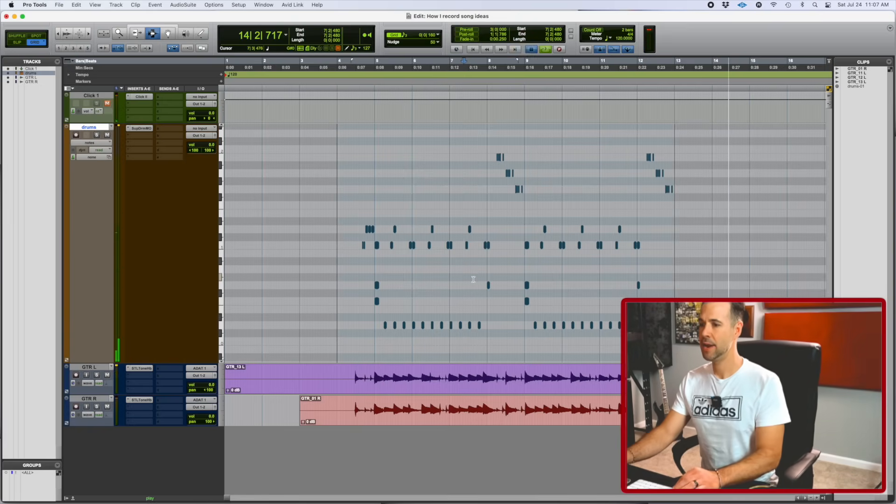
# Play the copied drum section with the guitars from 11|1|000
pyautogui.press('space')
pyautogui.hscroll(5, 533, 272)
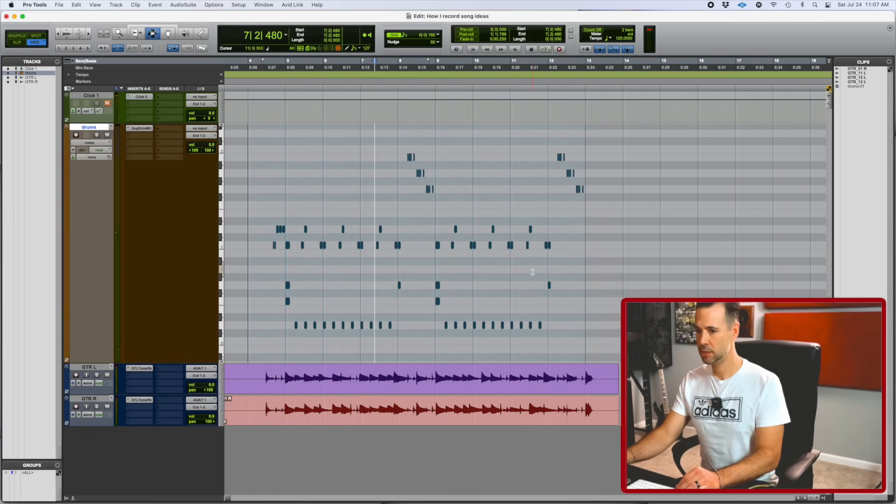
pyautogui.press('t')
pyautogui.hscroll(8, 533, 272)
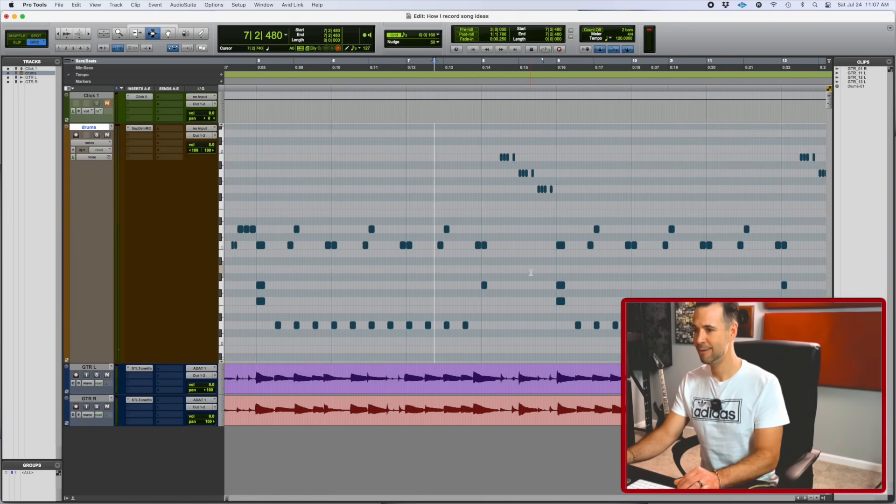
pyautogui.press('r')
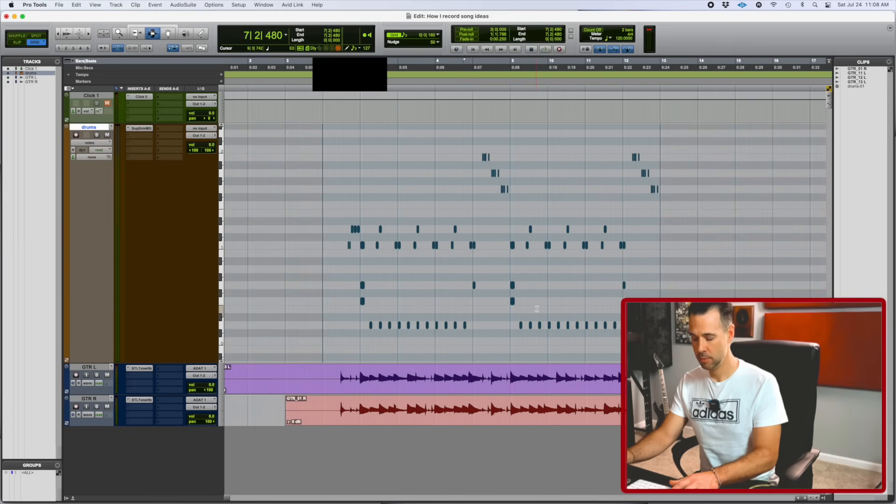
pyautogui.press('t')
pyautogui.hscroll(10, 537, 309)
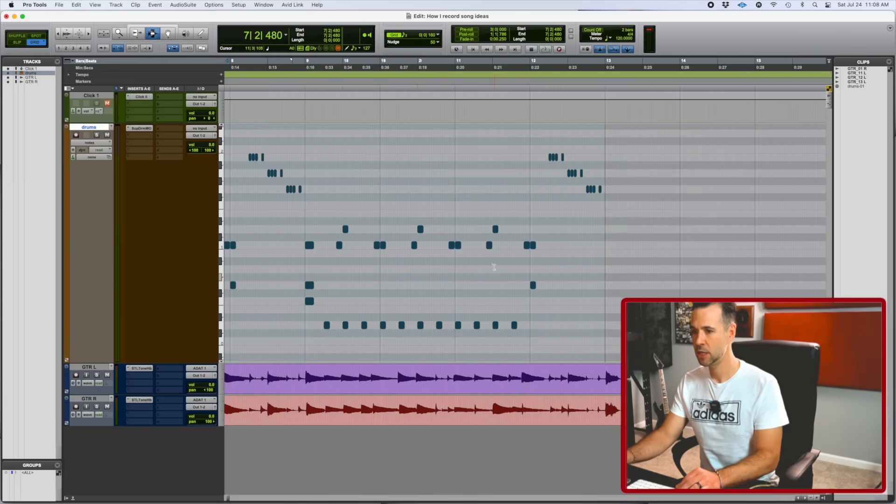
pyautogui.click(455, 252)
pyautogui.press('space')
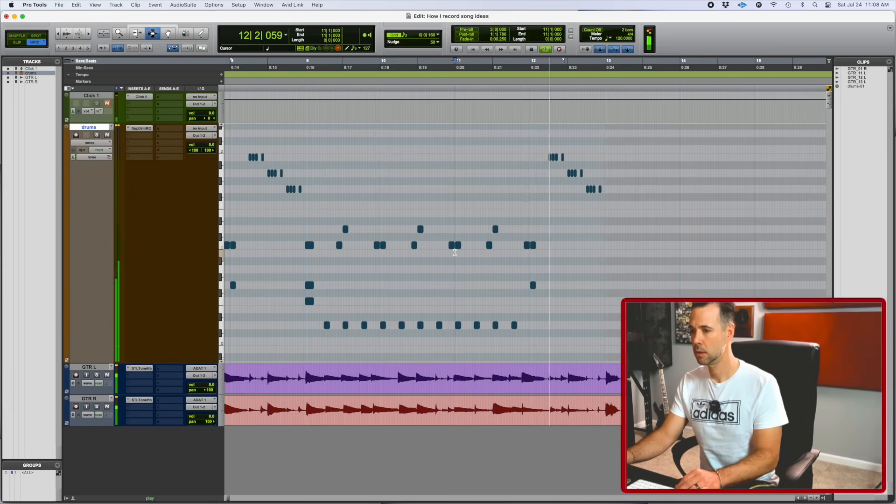
pyautogui.press('space')
# Draw three stacked drum hits at 13|1|000 on the same rows as the bar 9 downbeat, and play from 12|2|640
pyautogui.press('F10')
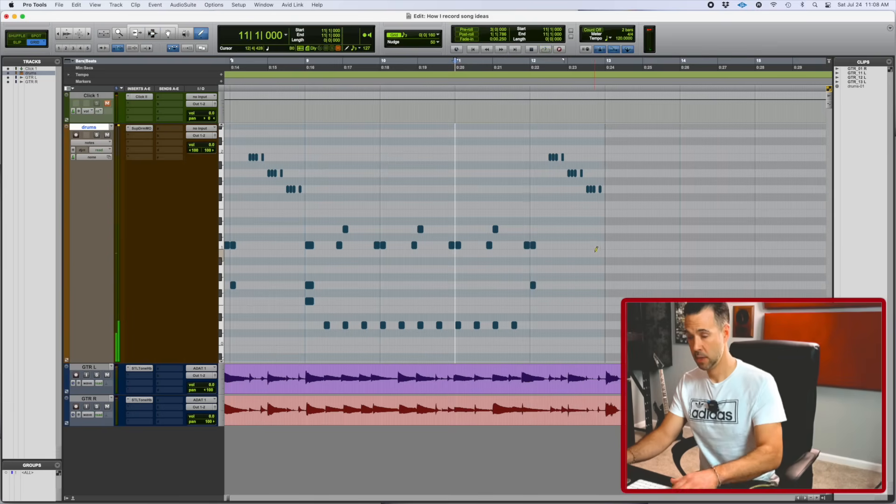
pyautogui.press('super+bracketright')
pyautogui.press('super+bracketright')
pyautogui.hscroll(5, 614, 256)
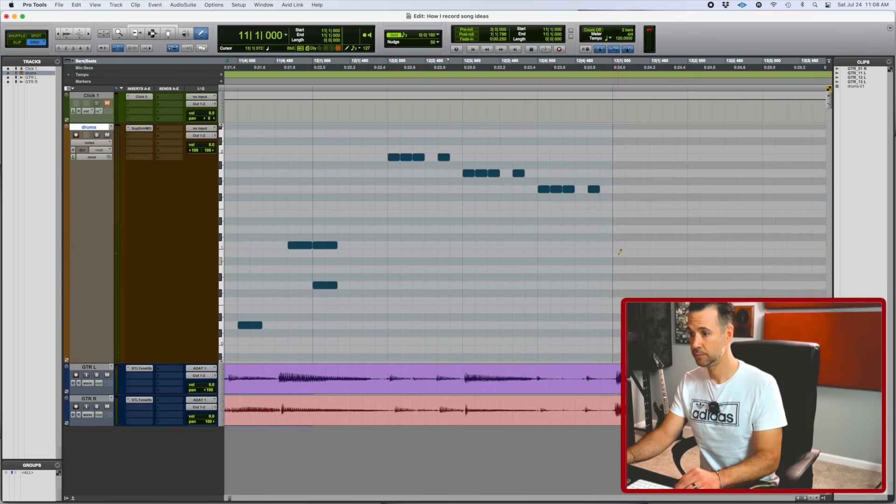
pyautogui.click(613, 244)
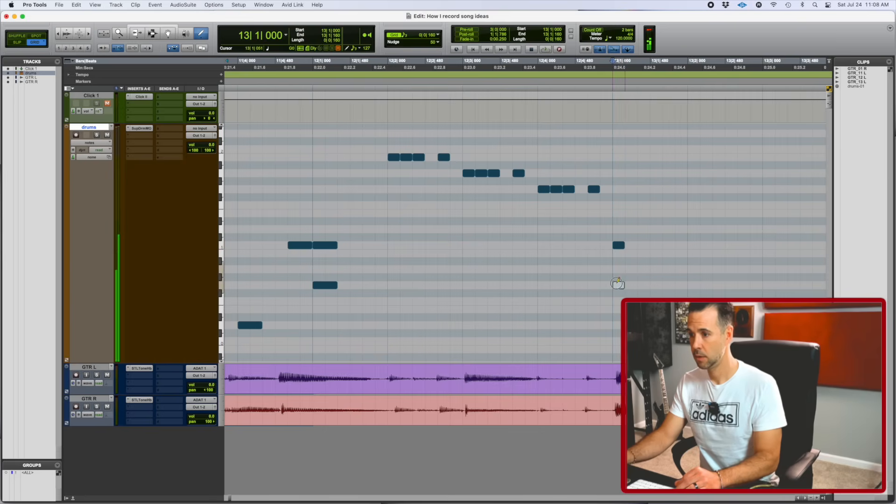
pyautogui.click(618, 285)
pyautogui.click(442, 72)
pyautogui.press('space')
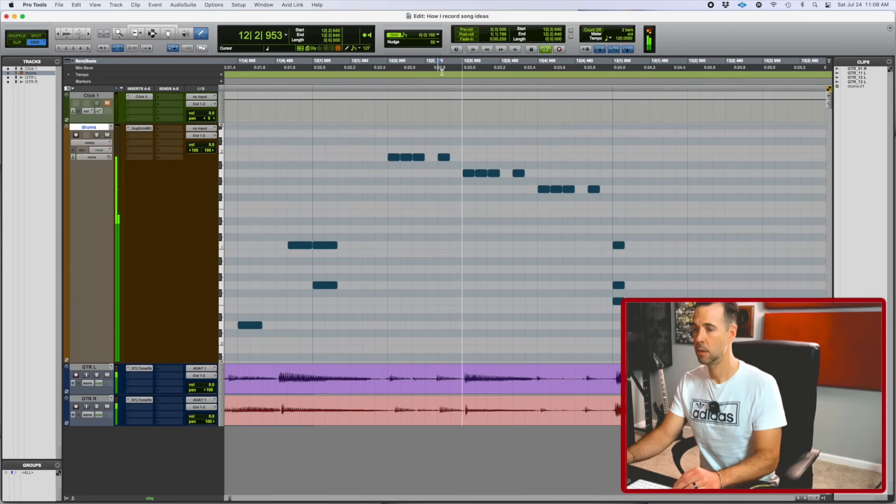
pyautogui.press('r')
pyautogui.press('r')
pyautogui.press('r')
pyautogui.hscroll(-5, 574, 212)
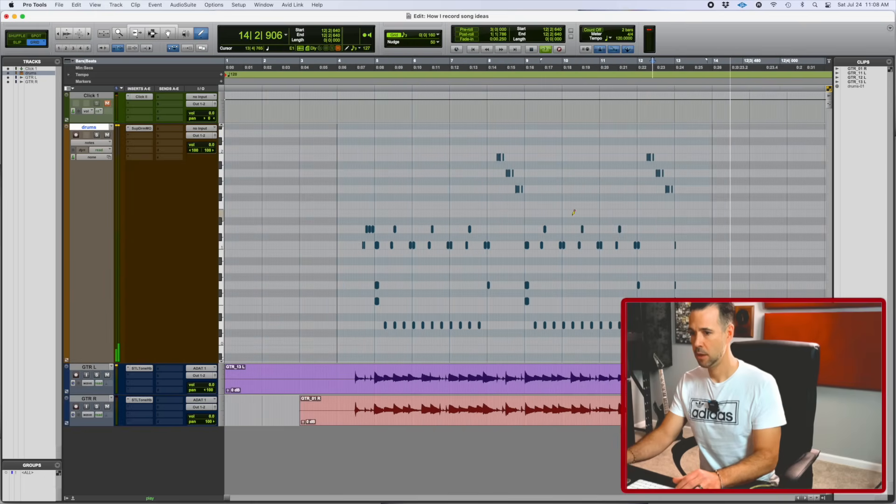
pyautogui.press('F7')
pyautogui.press('r')
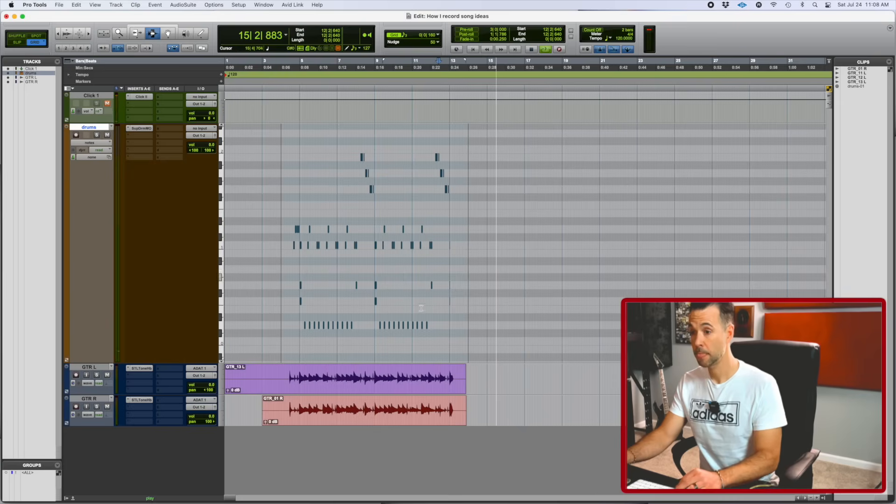
pyautogui.press('space')
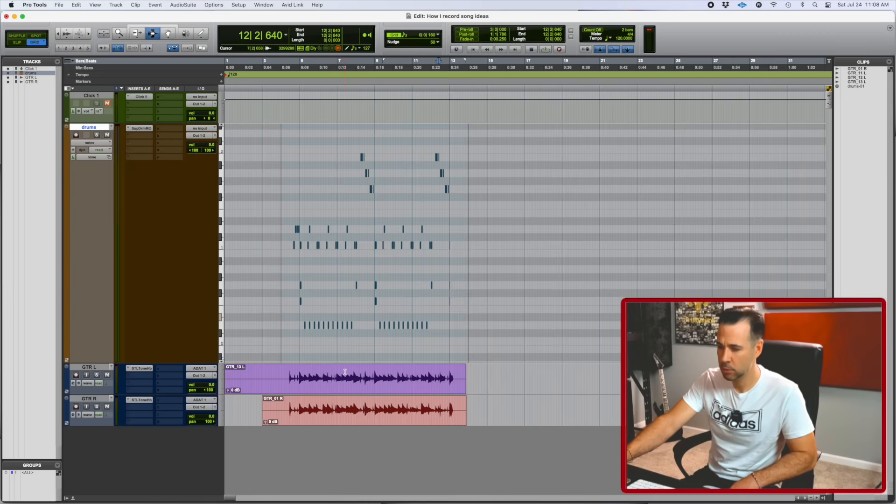
# Play the drum part with both guitars from 4|2|640
pyautogui.click(290, 376)
pyautogui.press('space')
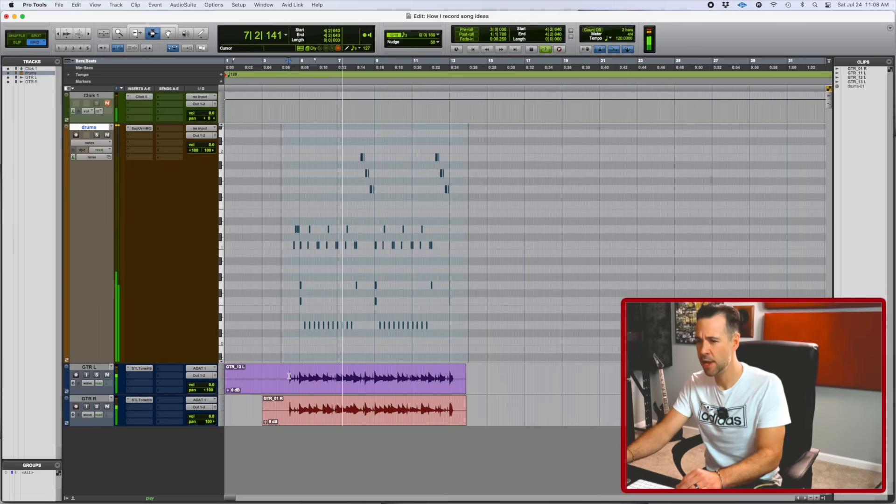
pyautogui.press('space')
# Duplicate the GTR L and GTR R tracks once, without their active playlists and inserted after the last selected track
pyautogui.press('t')
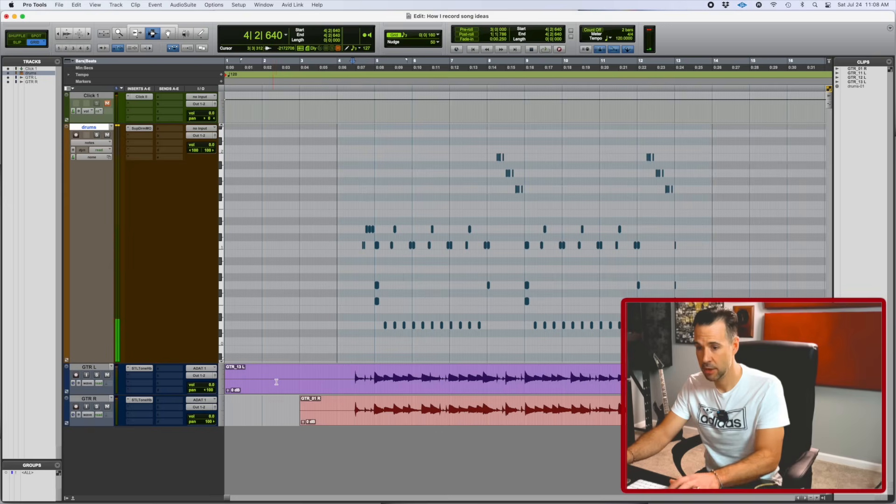
pyautogui.click(106, 368)
pyautogui.keyDown('shift'); pyautogui.click(93, 398); pyautogui.keyUp('shift')
pyautogui.rightClick(93, 398)
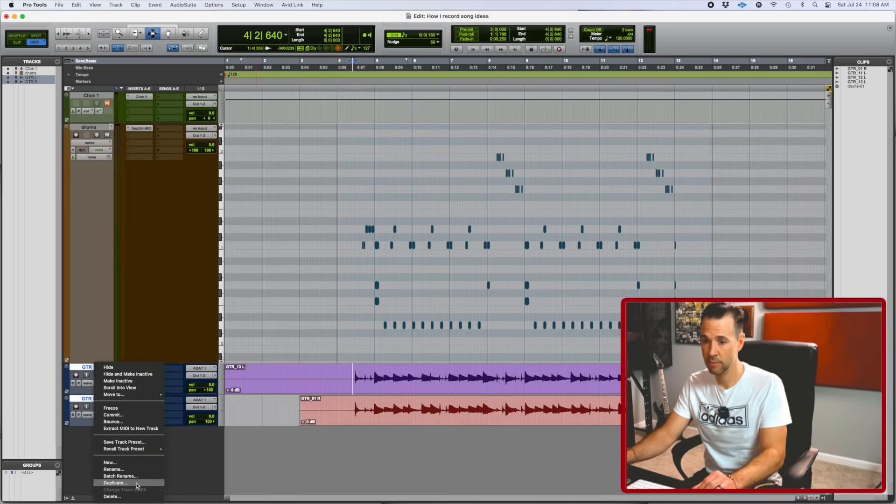
pyautogui.click(114, 483)
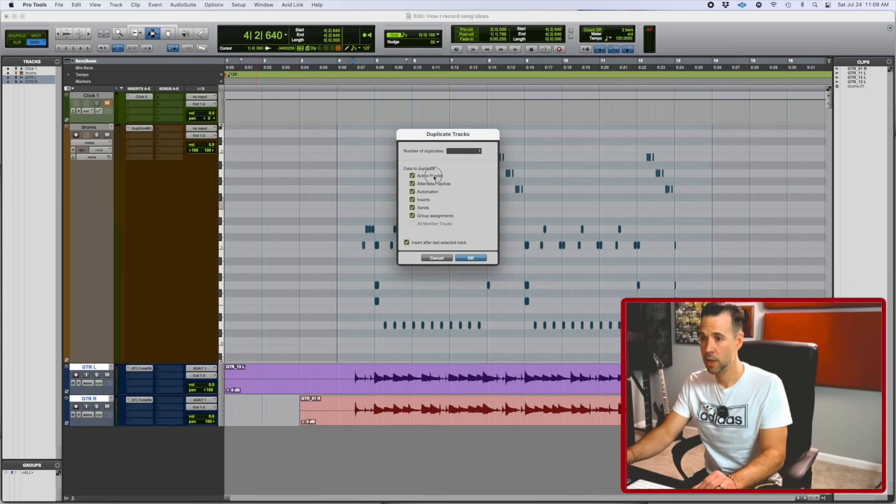
pyautogui.click(471, 258)
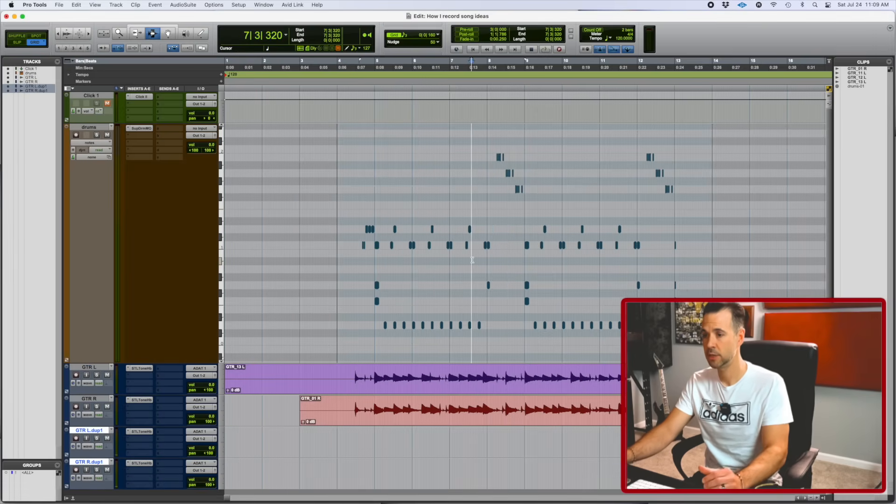
# Rename the duplicated guitar tracks as gtr L OD and gtr R OD
pyautogui.scroll(-3, 291, 370)
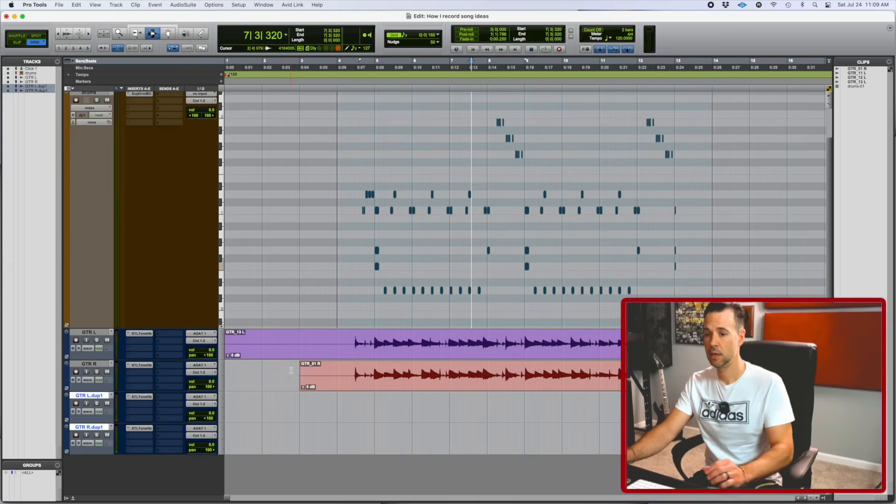
pyautogui.doubleClick(92, 397)
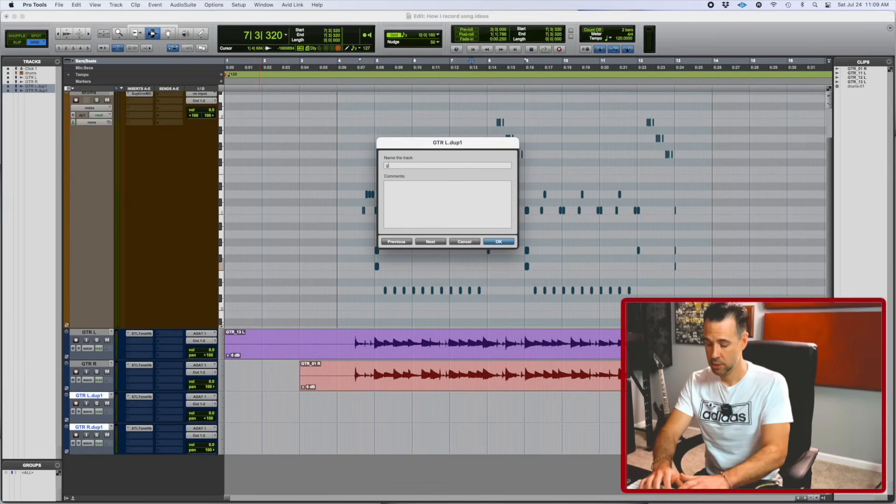
pyautogui.write('gtr L O')
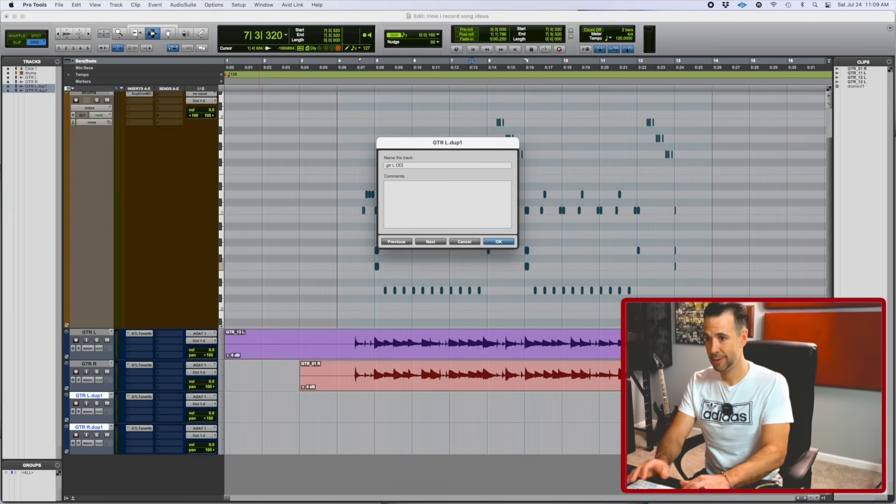
pyautogui.write('D')
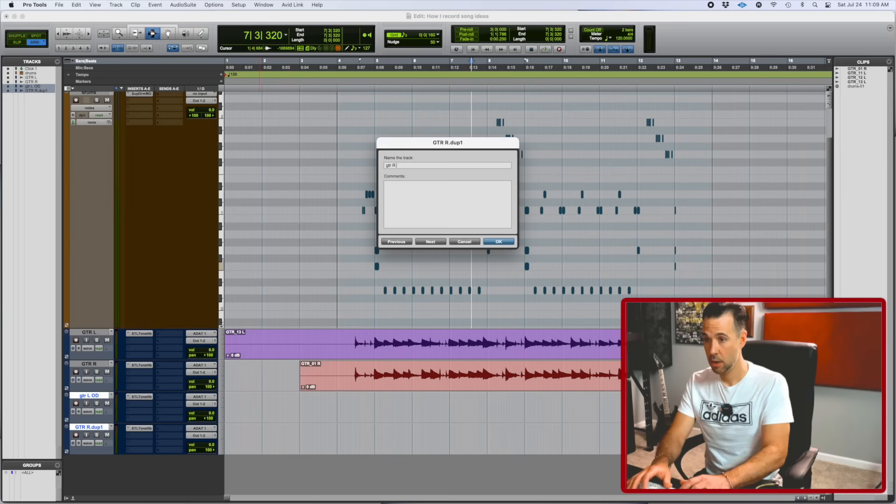
pyautogui.write('gtr R OD')
pyautogui.press('Return')
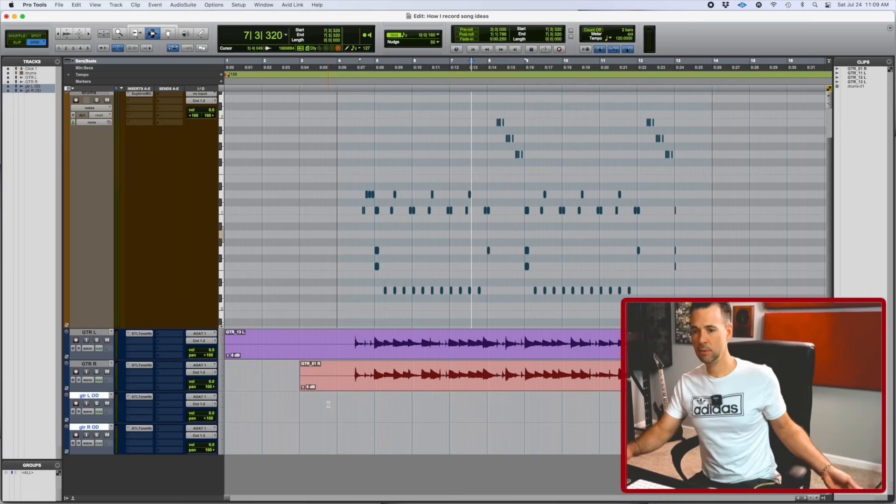
# Record-enable gtr L OD, set the start position to 4|1|000 and play the backing from there
pyautogui.click(75, 403)
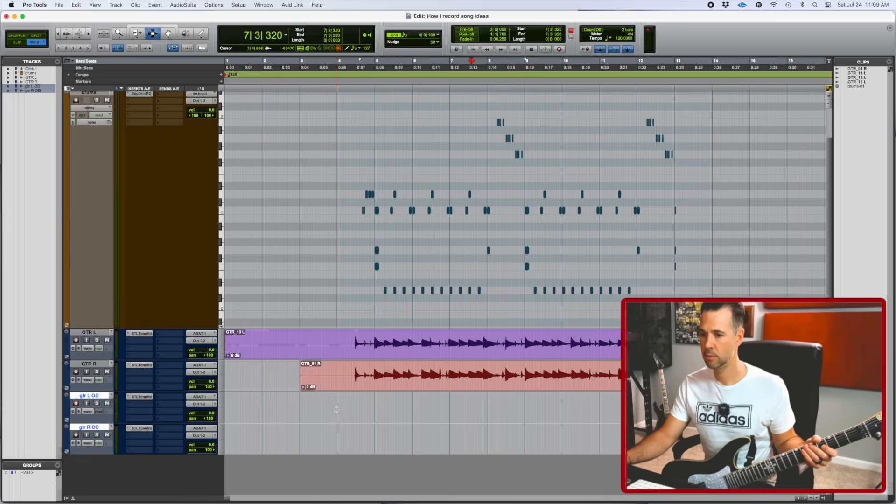
pyautogui.scroll(2, 99, 102)
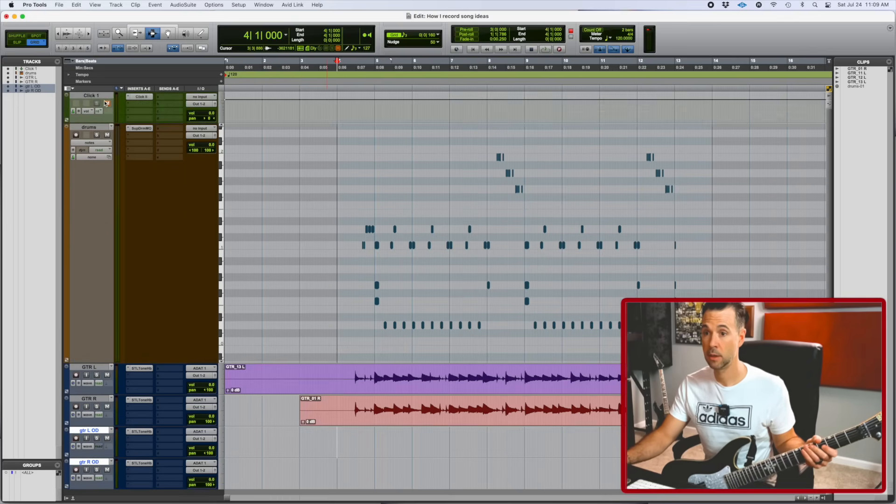
pyautogui.scroll(-2, 201, 173)
pyautogui.press('space')
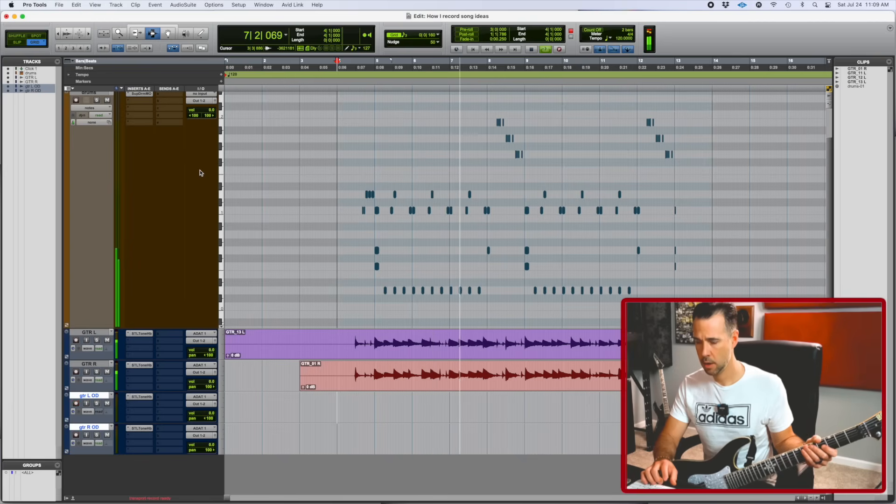
pyautogui.press('space')
# Record two trial overdub takes on gtr L OD from 4|1|000 and discard both
pyautogui.press('super+space')
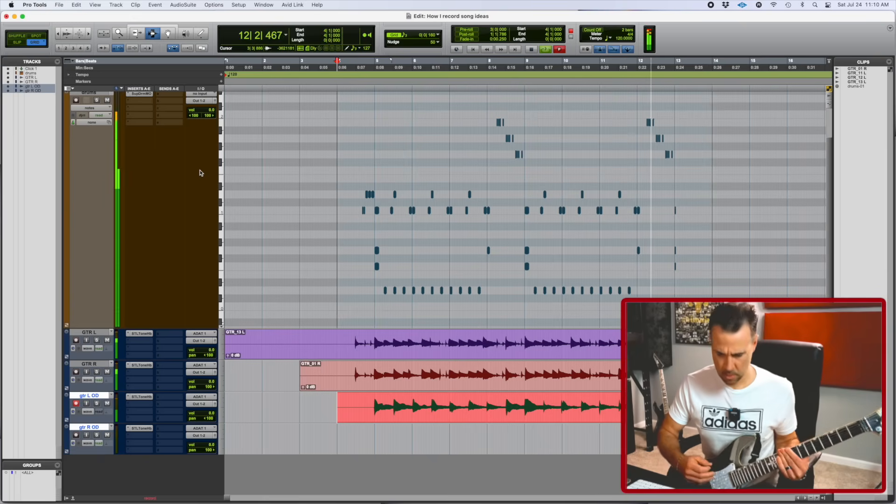
pyautogui.press('space')
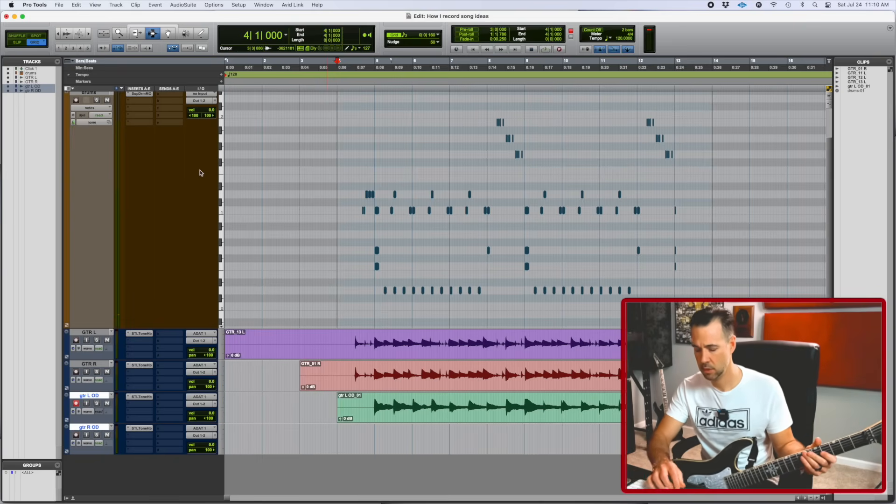
pyautogui.press('super+z')
pyautogui.press('super+space')
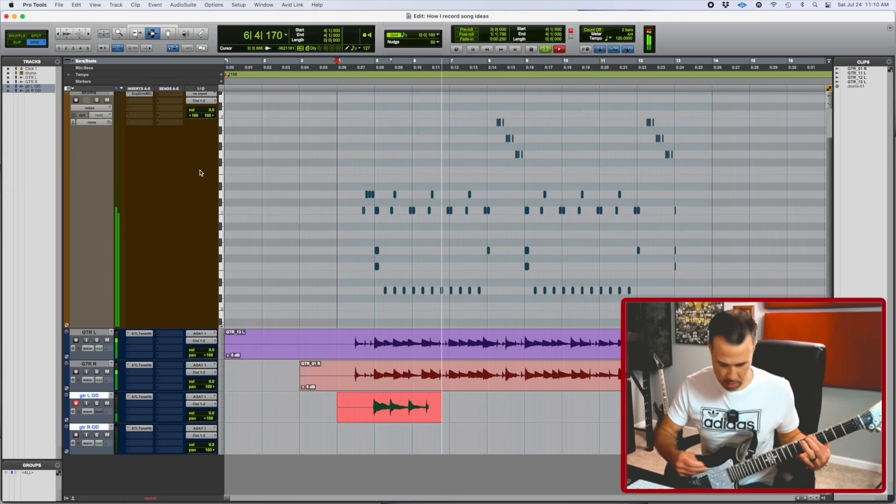
pyautogui.press('super+period')
# Record a full overdub take on gtr L OD from 4|1|000 to past bar 13, and record-enable gtr R OD
pyautogui.press('super+space')
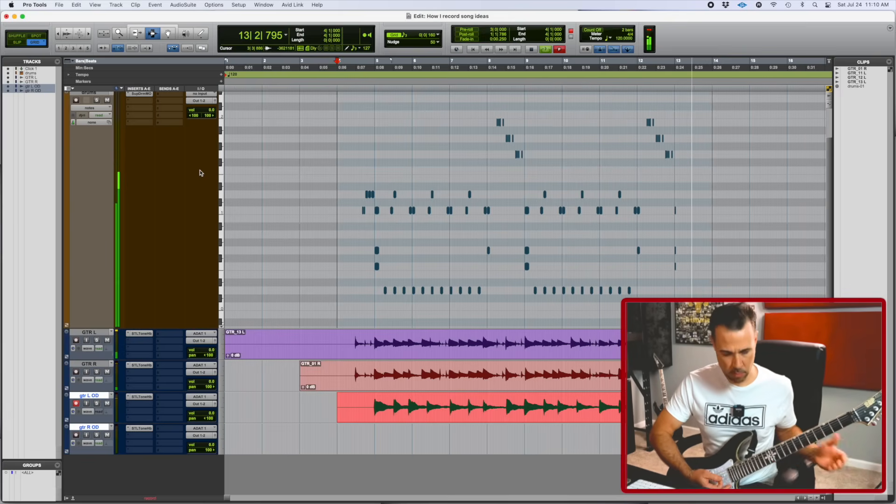
pyautogui.press('space')
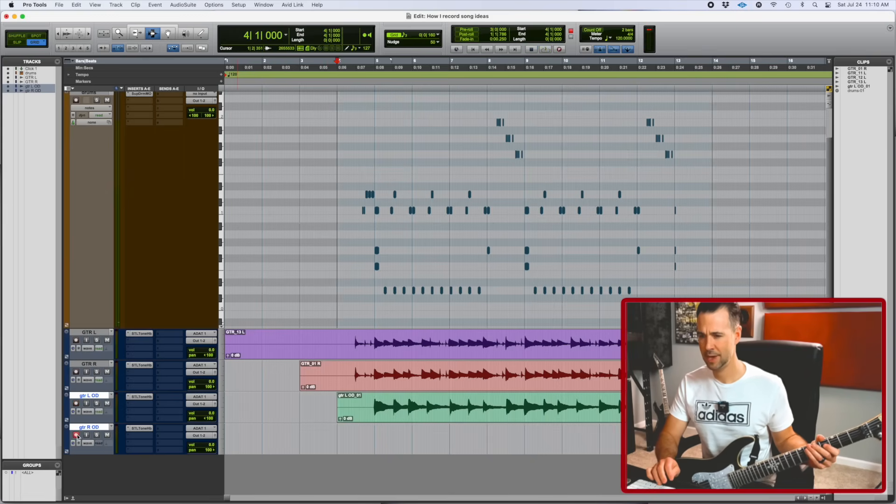
# Play the gtr L OD take with the drums and rhythm guitars from 4|4|800
pyautogui.press('t')
pyautogui.press('t')
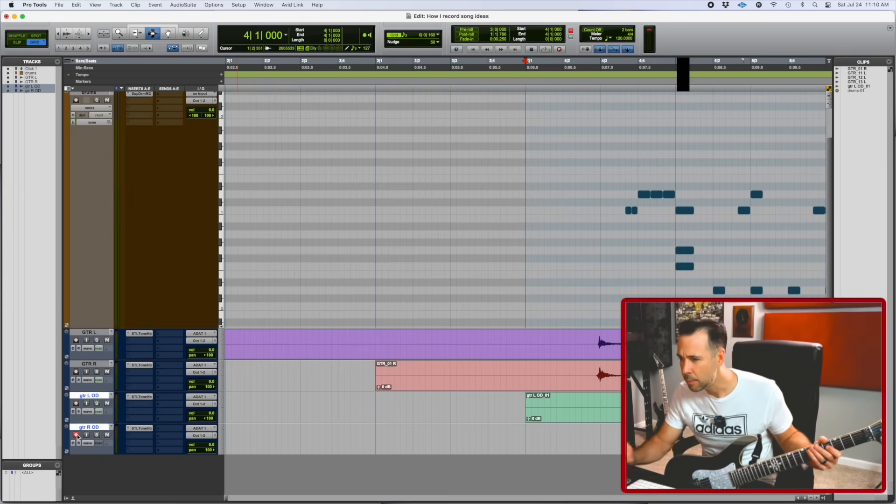
pyautogui.hscroll(10, 83, 436)
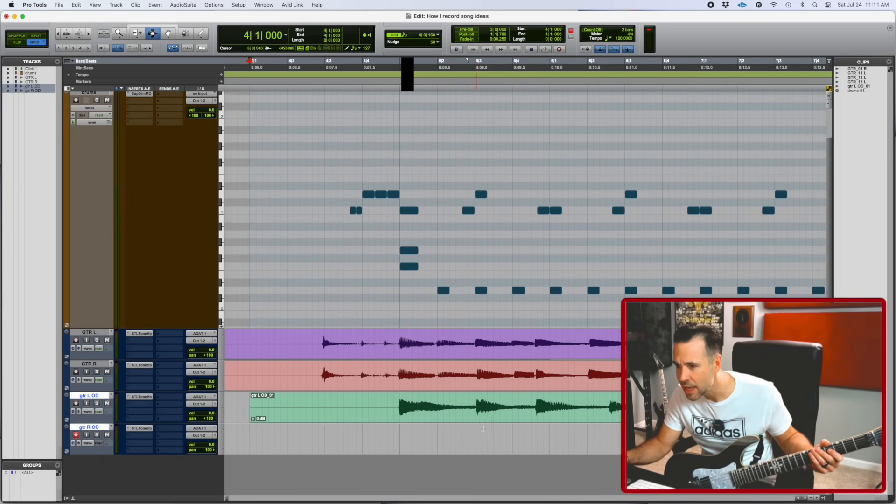
pyautogui.moveTo(534, 408); pyautogui.dragTo(551, 408)
pyautogui.click(551, 407)
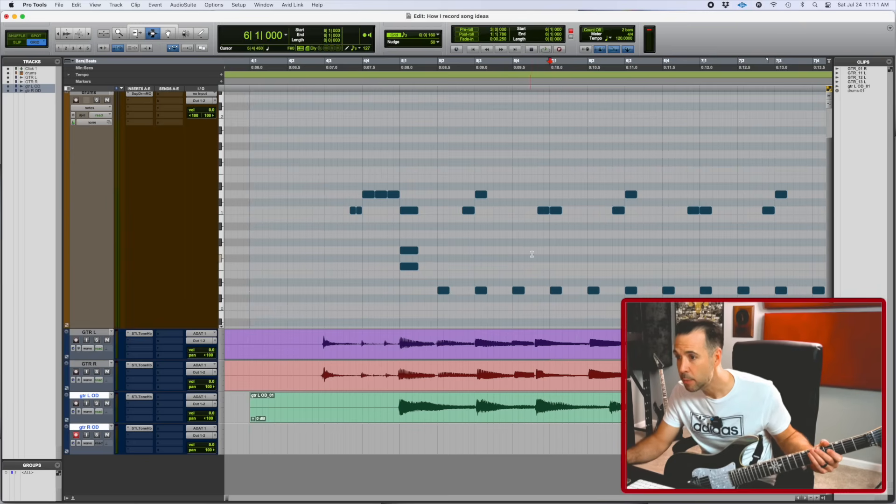
pyautogui.click(393, 68)
pyautogui.press('space')
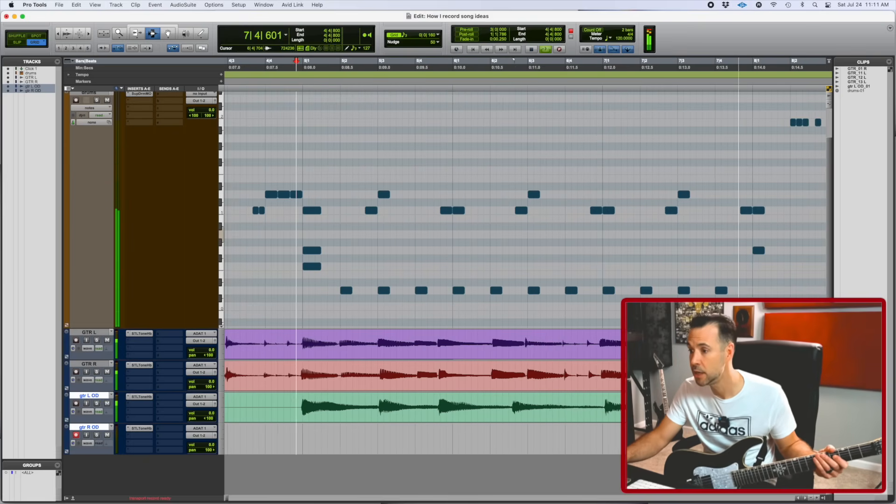
pyautogui.press('space')
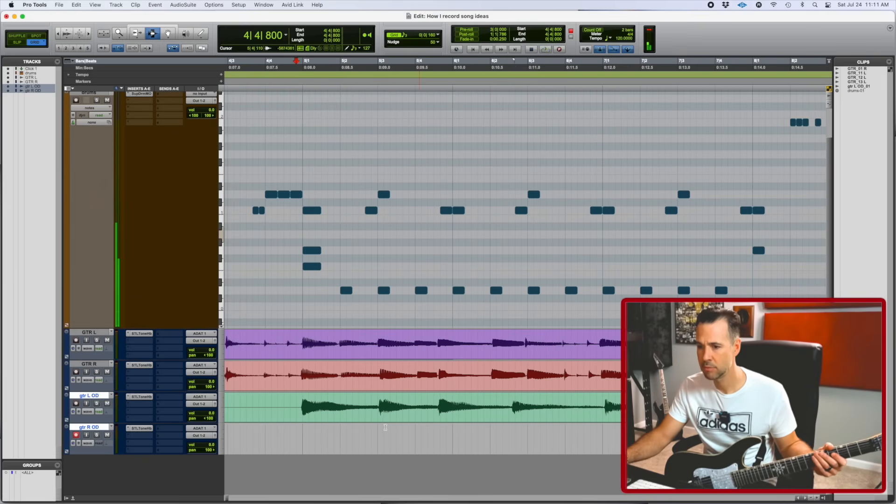
# Record an overdub on gtr R OD from 4|1|000, discarding a short trial take and recording a second one to bar 14
pyautogui.hscroll(-1, 391, 425)
pyautogui.press('r')
pyautogui.press('r')
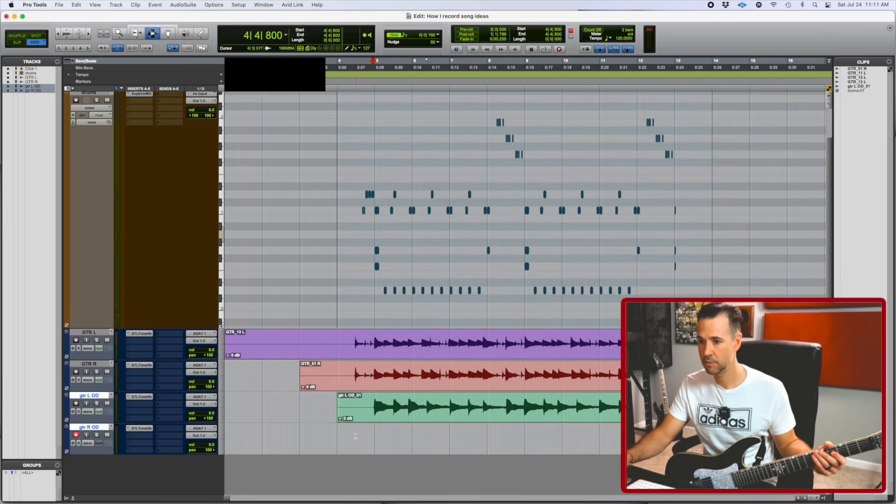
pyautogui.click(337, 441)
pyautogui.press('super+space')
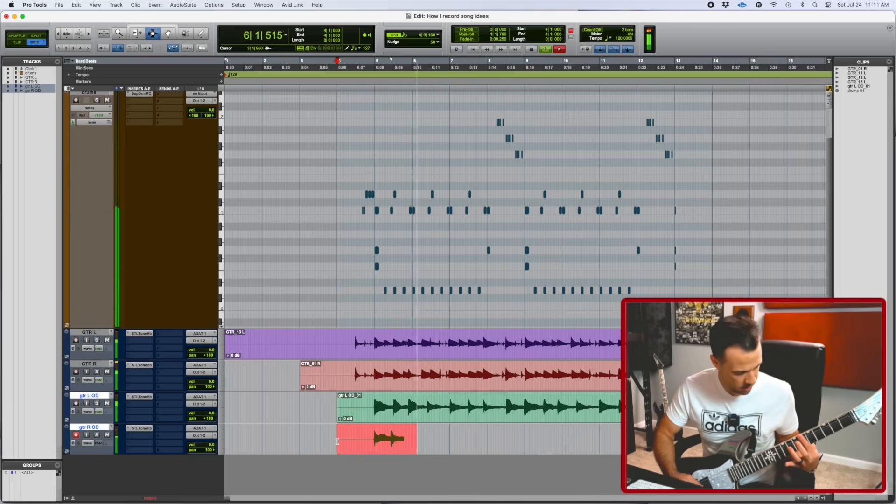
pyautogui.press('super+period')
pyautogui.press('super+space')
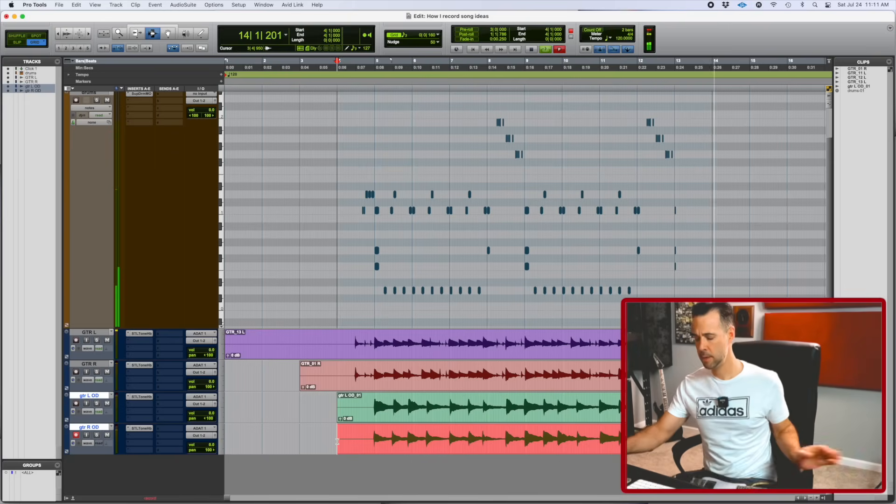
pyautogui.press('space')
# Compare the timing of the gtr L OD and gtr R OD takes against the rhythm guitars and drums through bar 12
pyautogui.press('t')
pyautogui.press('t')
pyautogui.hscroll(3, 442, 363)
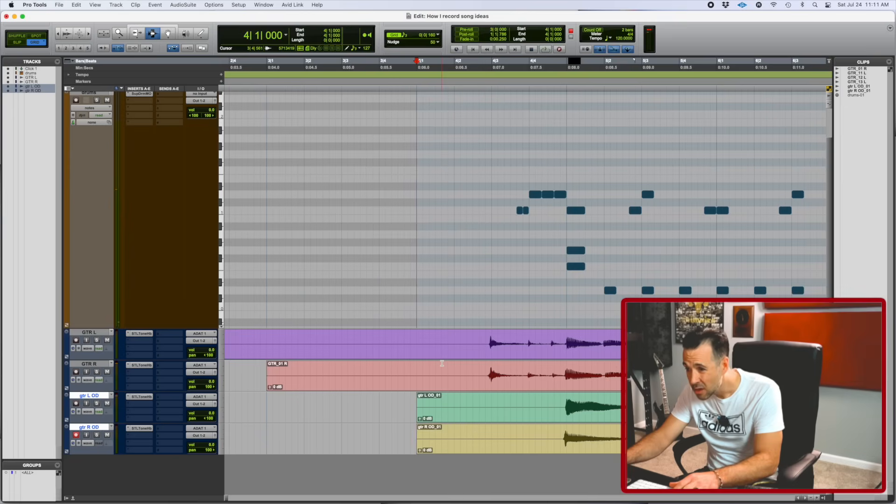
pyautogui.hscroll(3, 442, 364)
pyautogui.click(349, 409)
pyautogui.hscroll(3, 439, 430)
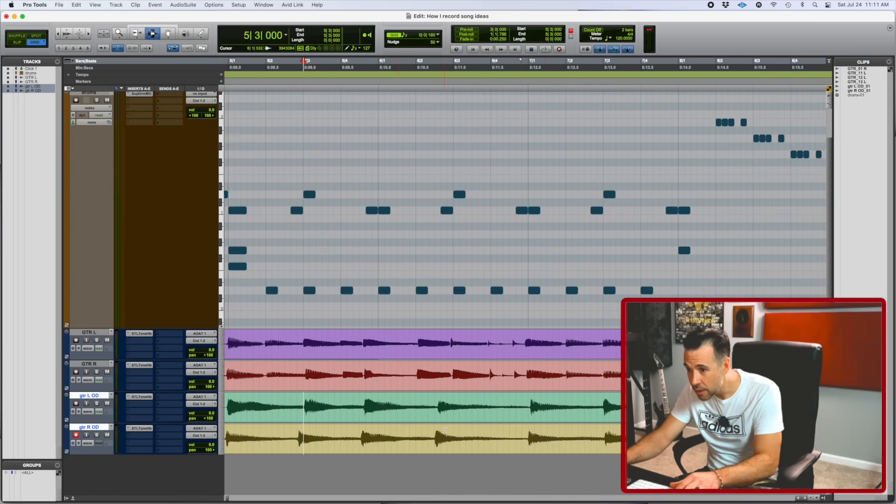
pyautogui.hscroll(1, 444, 430)
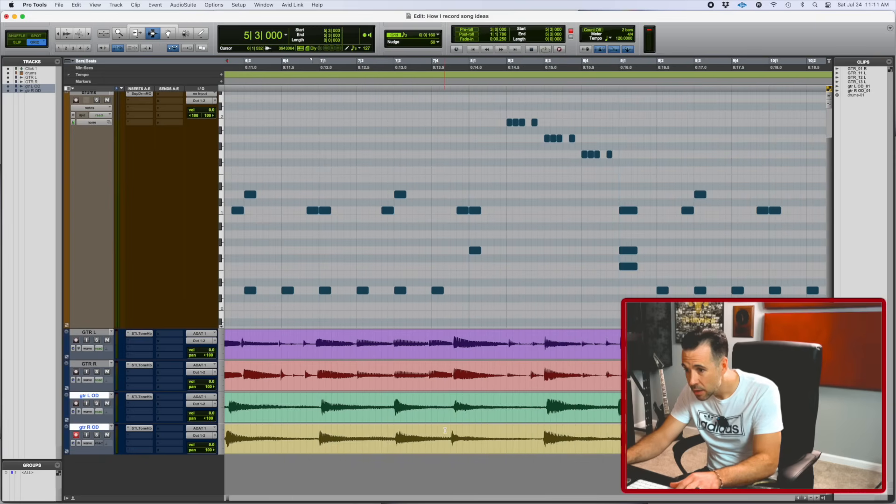
pyautogui.hscroll(2, 458, 436)
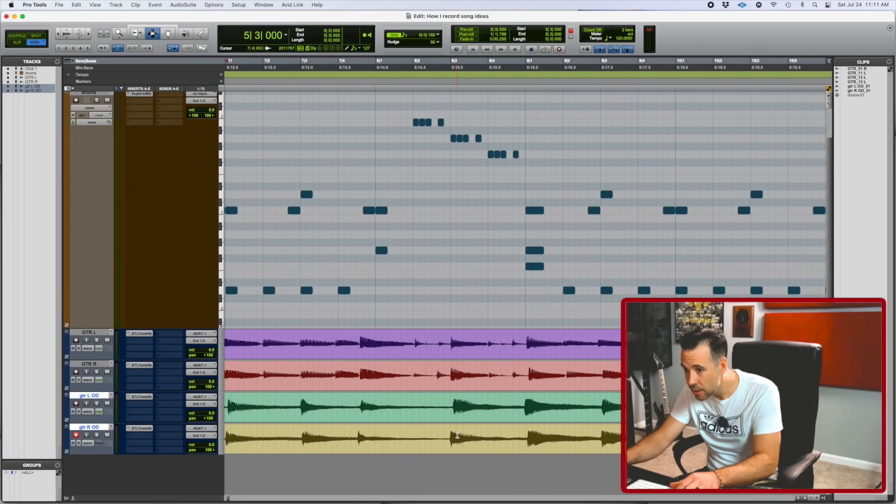
pyautogui.hscroll(2, 457, 436)
pyautogui.hscroll(5, 458, 436)
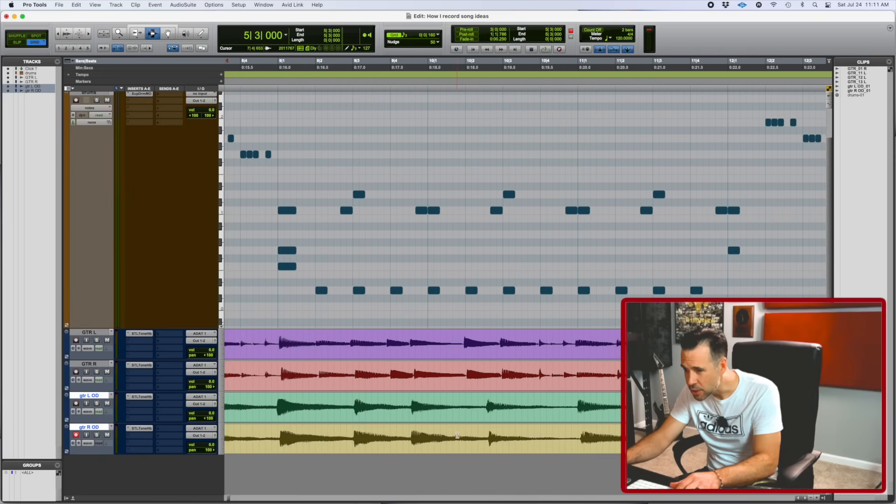
pyautogui.hscroll(2, 458, 436)
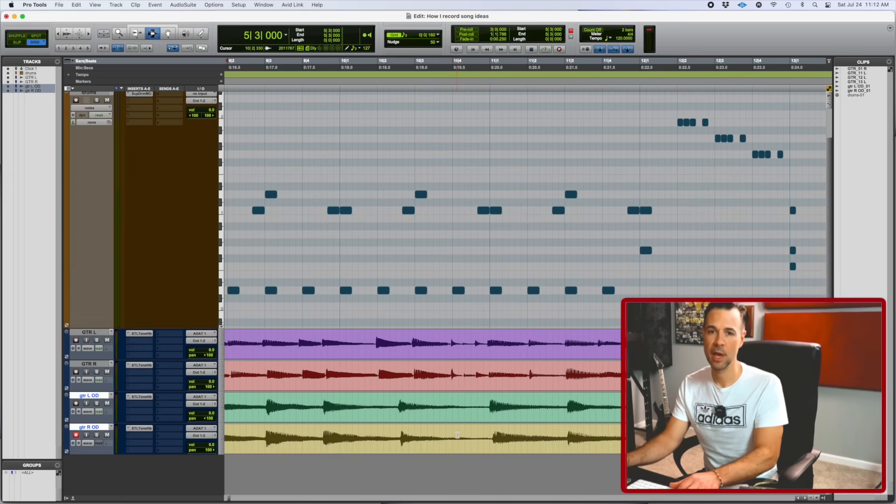
# Examine the note attacks of both overdub takes around bar 5 against the beat grid at a closer zoom
pyautogui.press('r')
pyautogui.hscroll(-4, 451, 431)
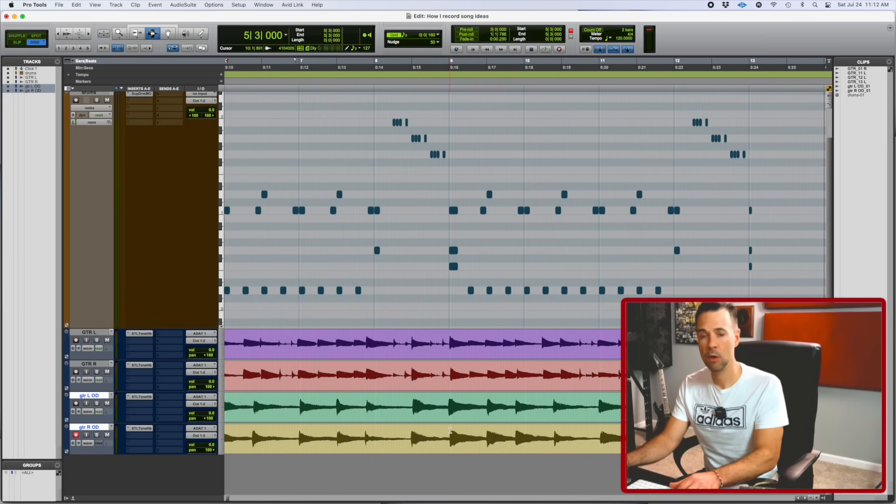
pyautogui.hscroll(-4, 450, 431)
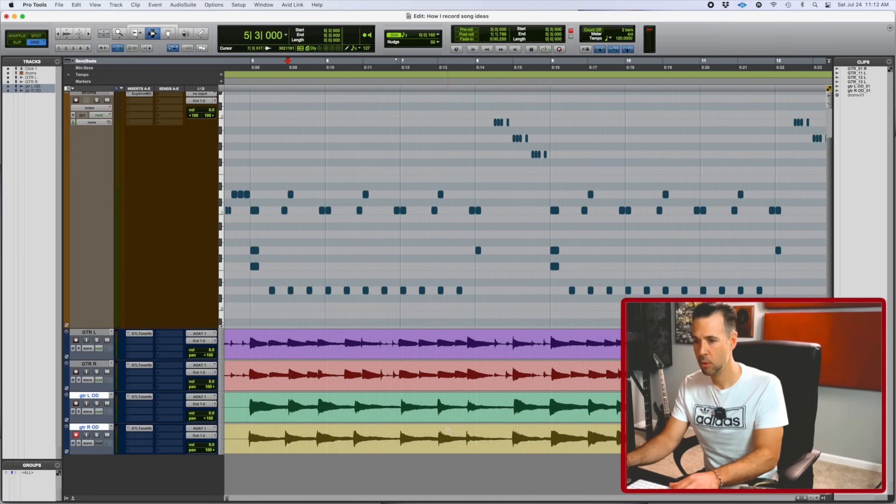
pyautogui.press('t')
pyautogui.press('t')
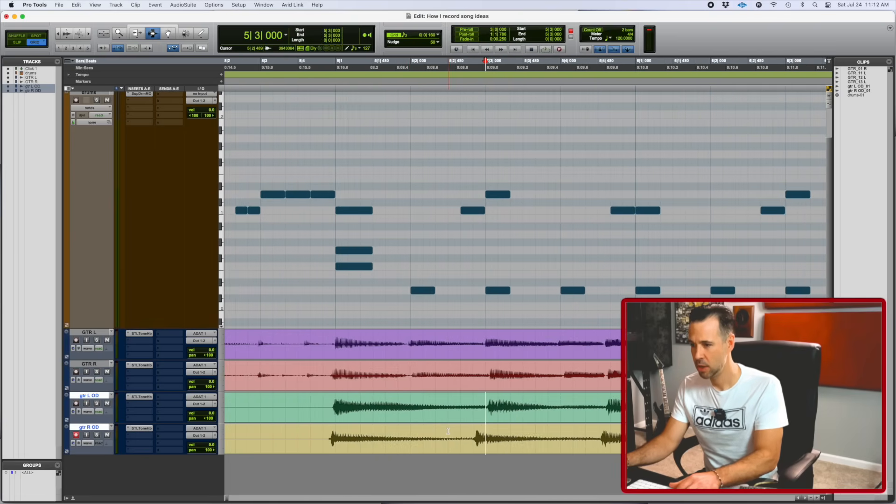
pyautogui.hscroll(3, 448, 431)
pyautogui.hscroll(2, 448, 431)
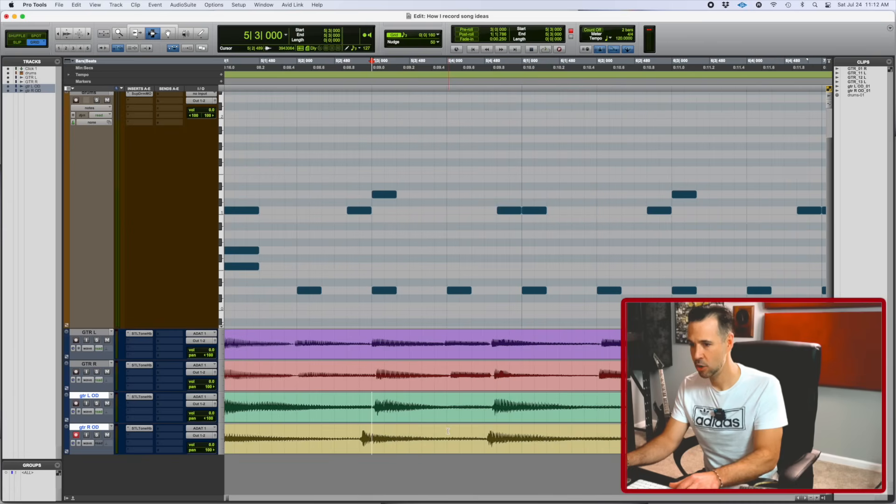
pyautogui.hscroll(-3, 448, 431)
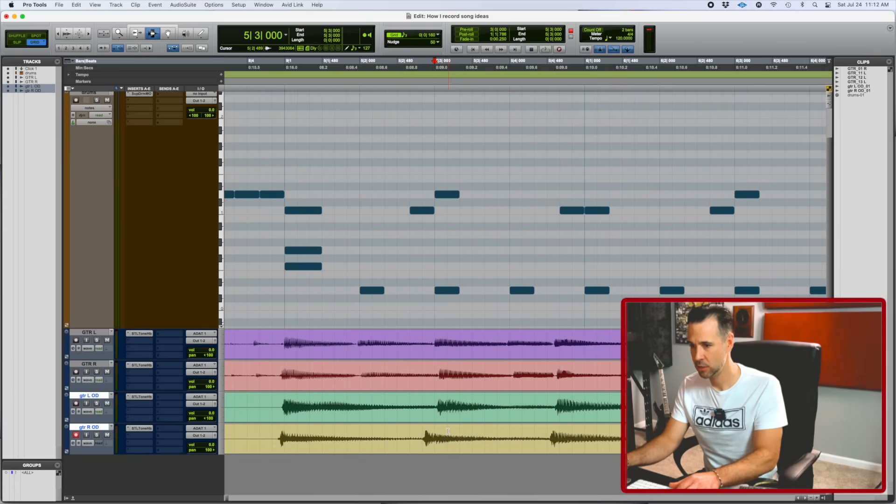
pyautogui.scroll(-6, 449, 431)
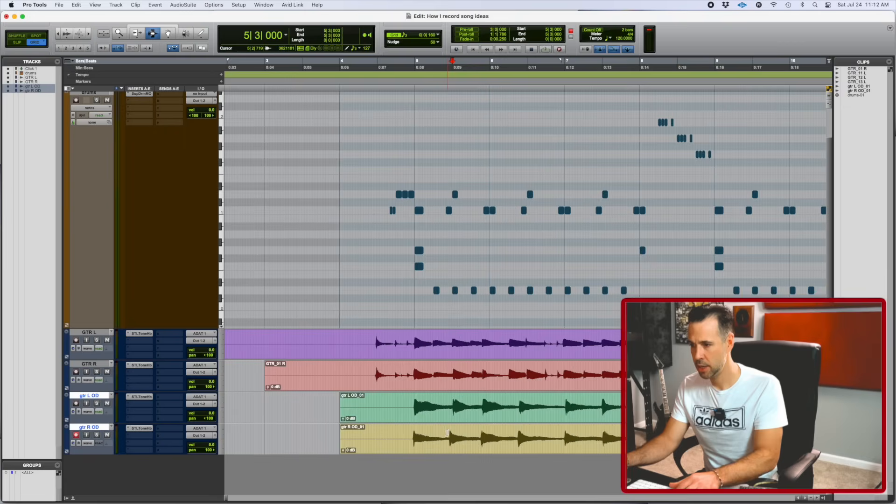
# Delete the takes on gtr L OD and gtr R OD, and set the start position to 3|1|000
pyautogui.moveTo(490, 436); pyautogui.dragTo(269, 409)
pyautogui.press('Delete')
pyautogui.scroll(2, 296, 411)
pyautogui.scroll(1, 296, 411)
pyautogui.click(375, 405)
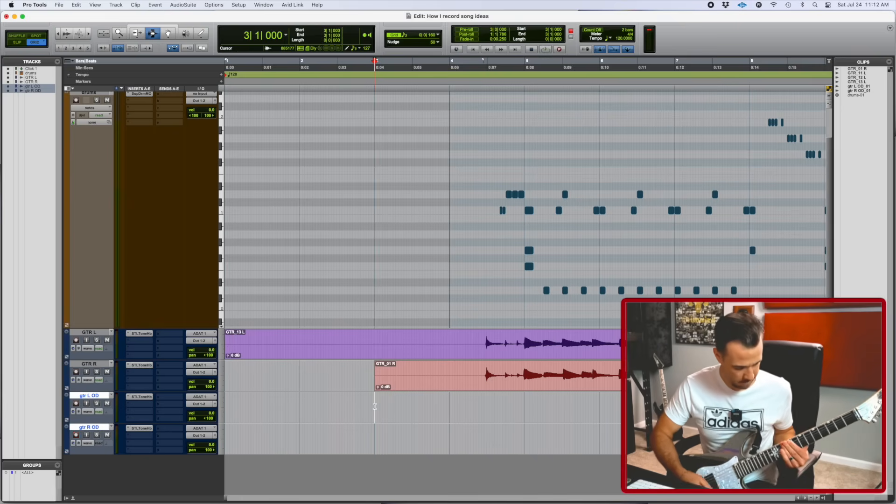
# Record a take on gtr R OD from 3|1|000 to past bar 13, and a matching one on gtr L OD
pyautogui.press('super+space')
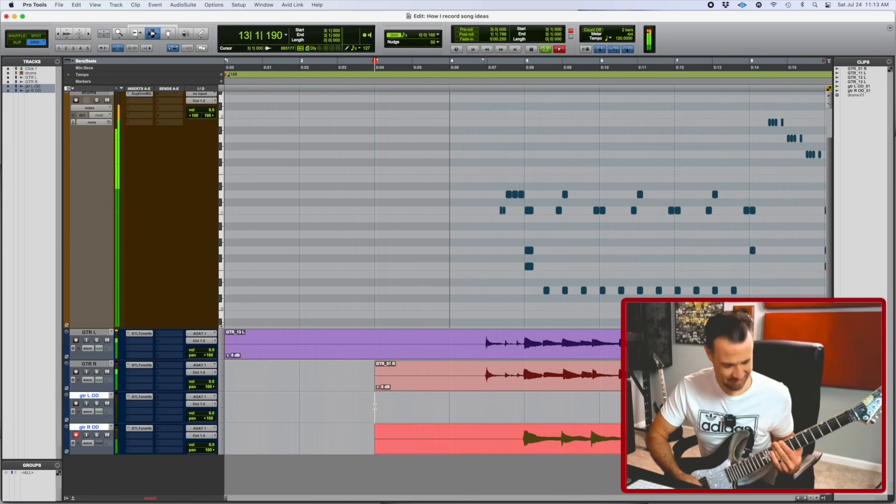
pyautogui.press('space')
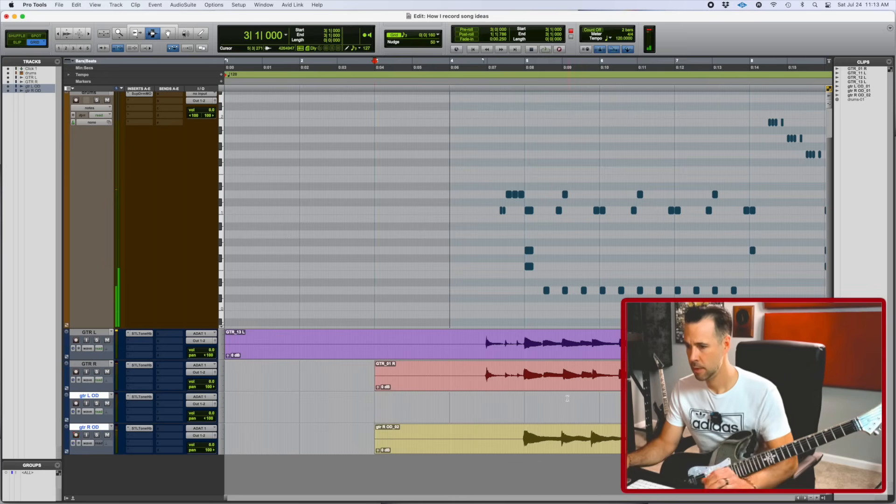
pyautogui.click(76, 435)
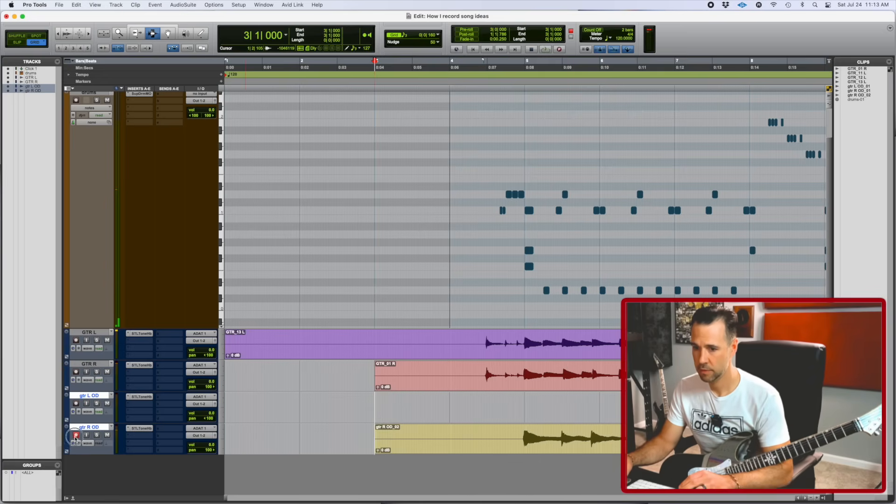
pyautogui.click(76, 405)
pyautogui.press('super+space')
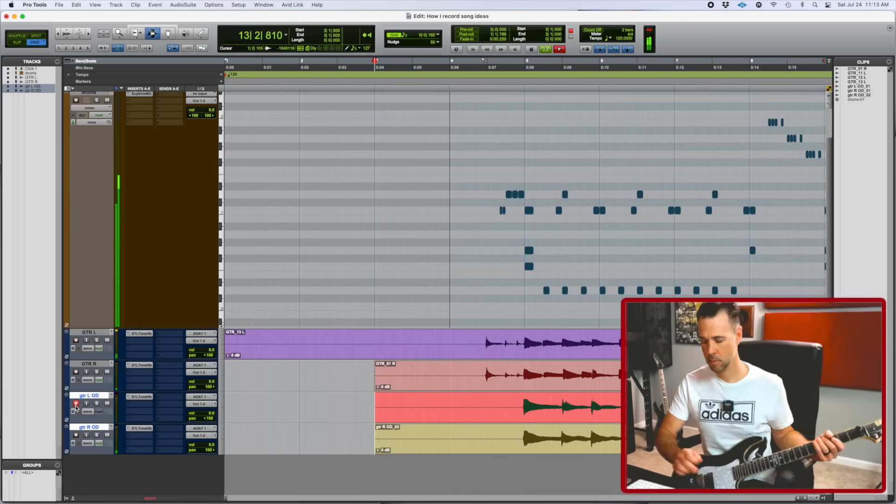
pyautogui.press('space')
# Compare the note alignment of the new gtr L OD and gtr R OD takes from bar 5 to bar 13
pyautogui.moveTo(526, 407); pyautogui.dragTo(615, 439)
pyautogui.press('t')
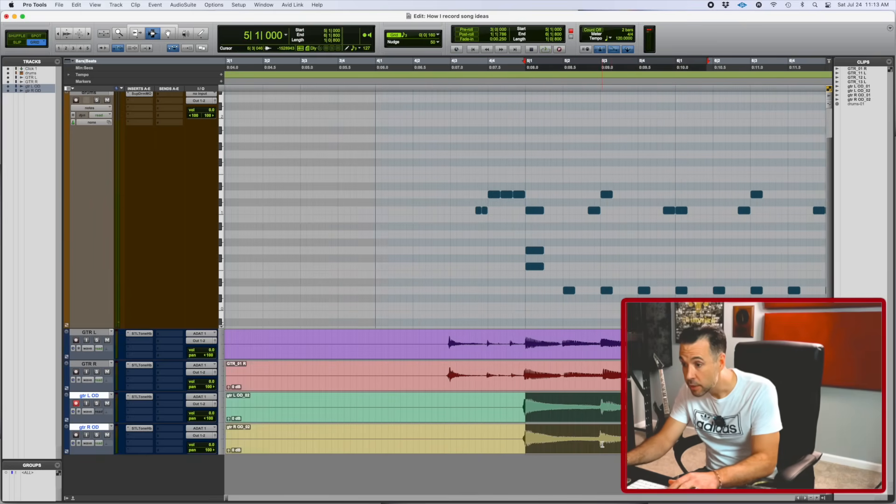
pyautogui.hscroll(5, 602, 445)
pyautogui.hscroll(5, 602, 445)
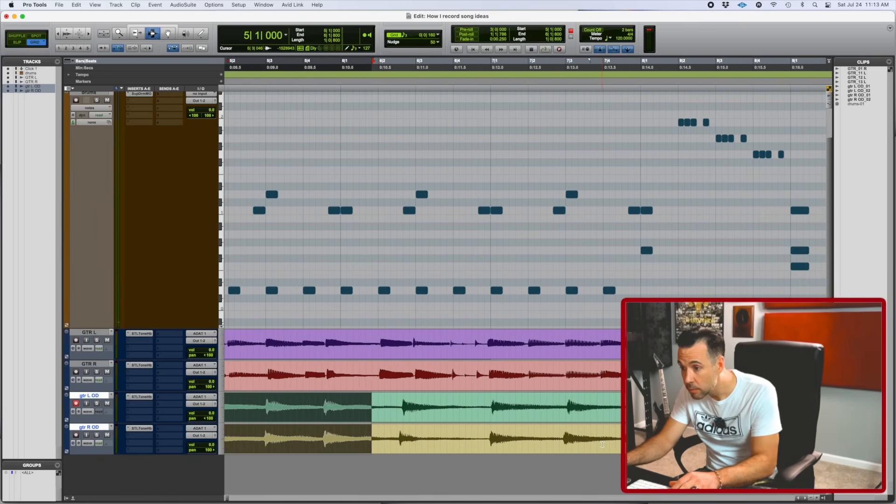
pyautogui.hscroll(2, 602, 444)
pyautogui.moveTo(489, 420); pyautogui.dragTo(608, 451)
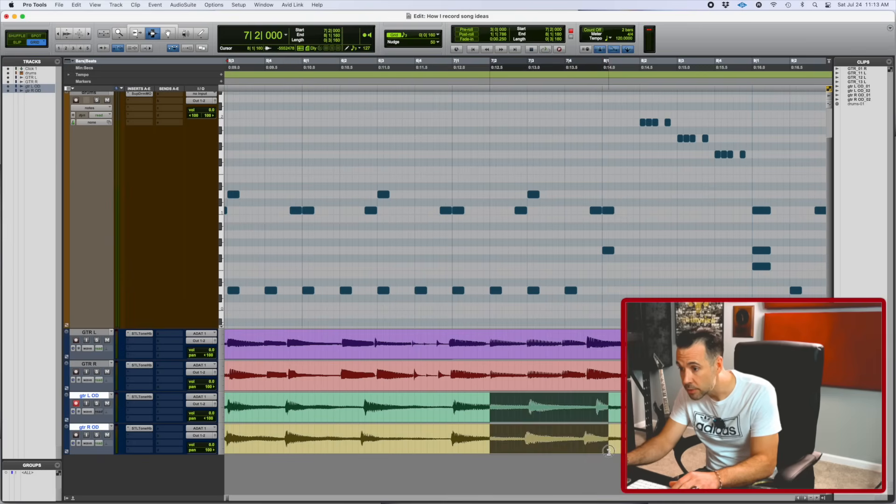
pyautogui.hscroll(15, 617, 449)
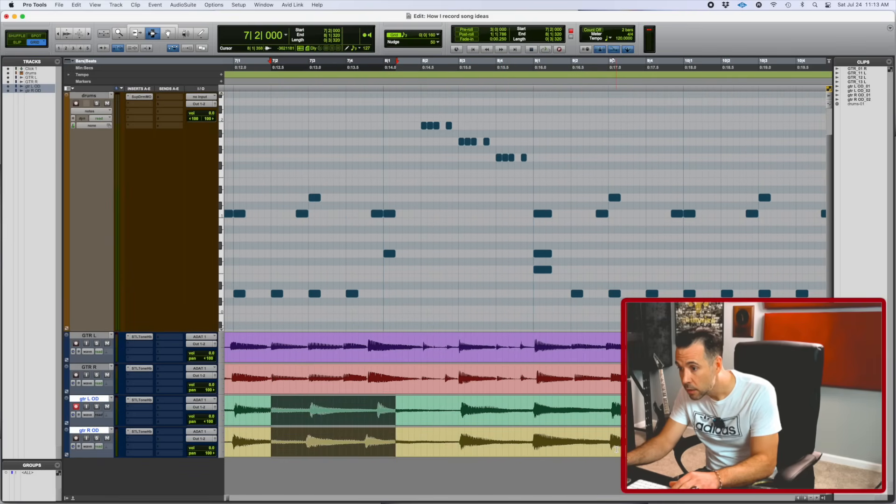
pyautogui.hscroll(16, 616, 449)
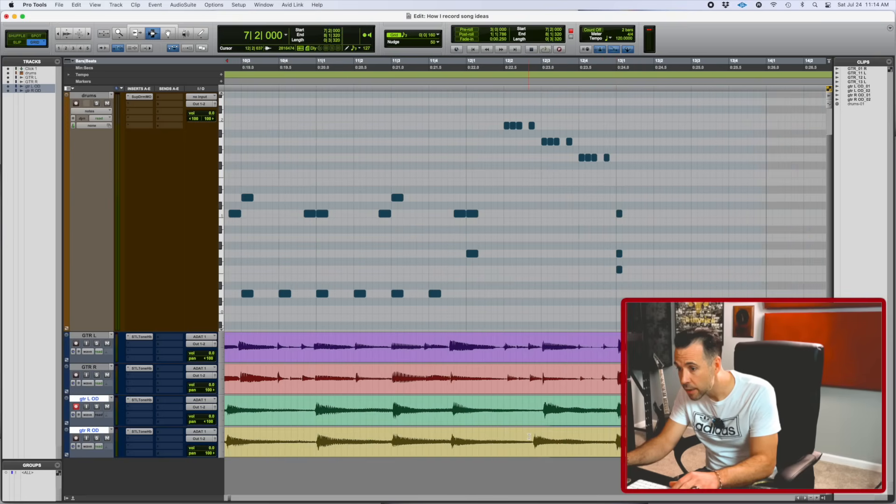
# Play from 6|3|640 with the full backing, and again with gtr L OD and gtr R OD soloed
pyautogui.hscroll(-20, 529, 436)
pyautogui.click(332, 407)
pyautogui.press('space')
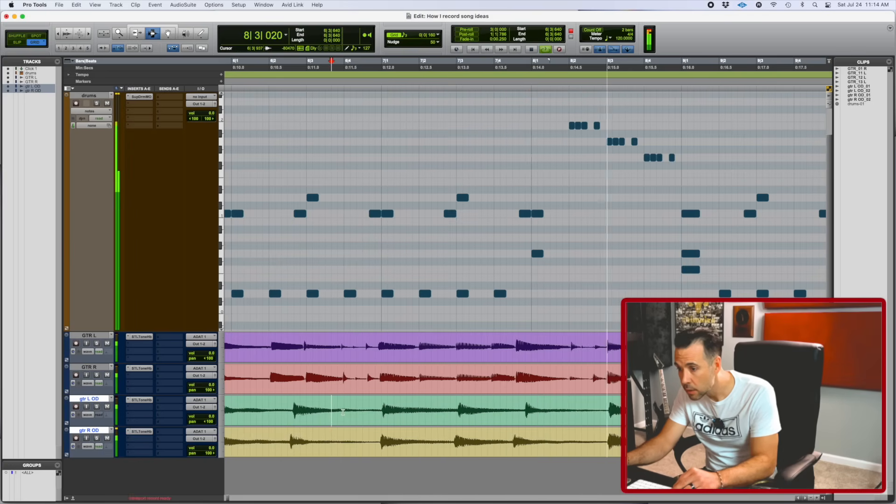
pyautogui.press('space')
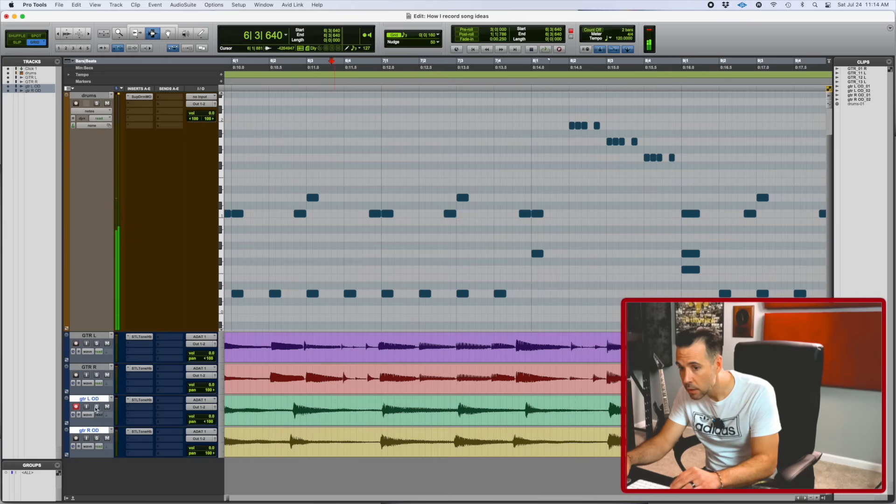
pyautogui.click(97, 438)
pyautogui.press('space')
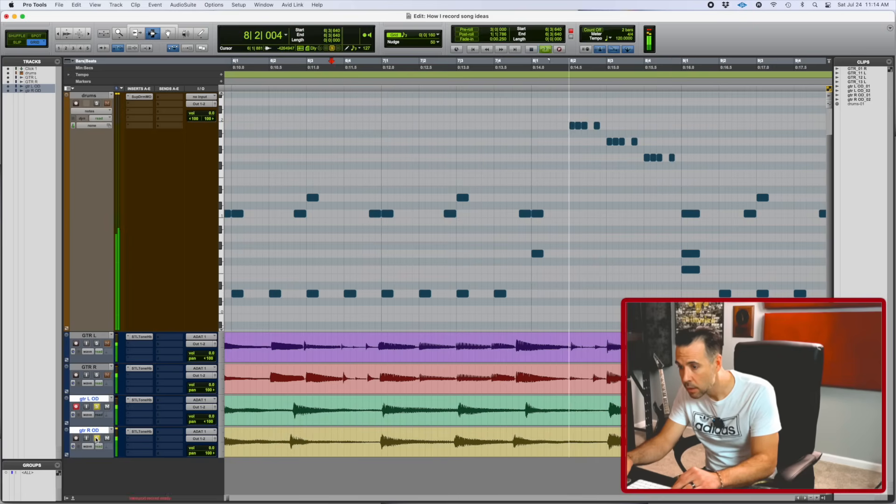
pyautogui.press('space')
pyautogui.hotkey('shift', 'r')
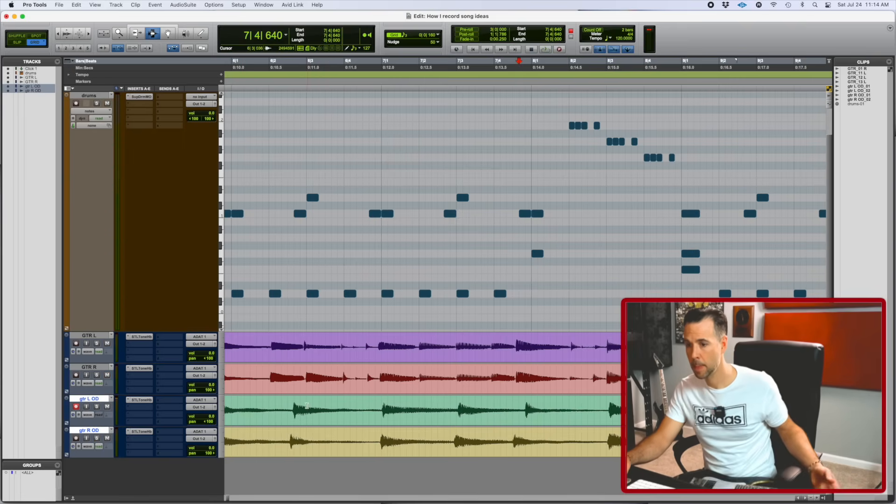
# Set the start position to 6|2|480 on gtr L OD and play the passage from there
pyautogui.click(287, 407)
pyautogui.press('space')
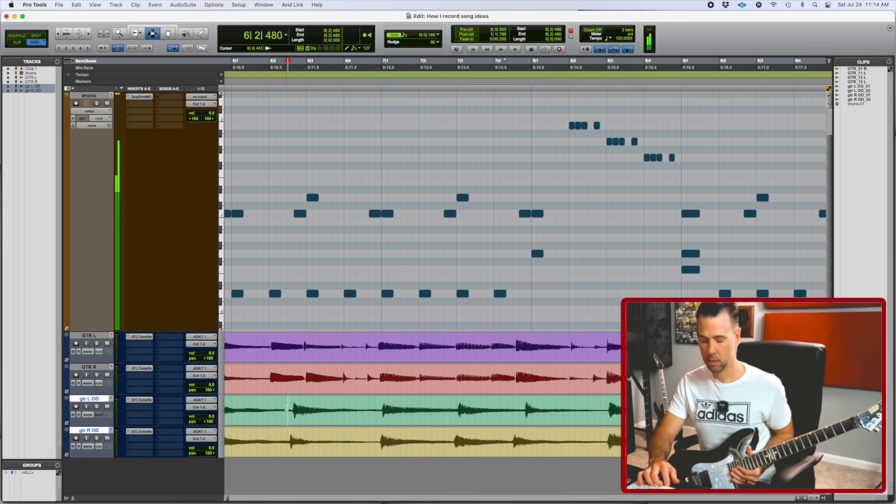
pyautogui.press('super+space')
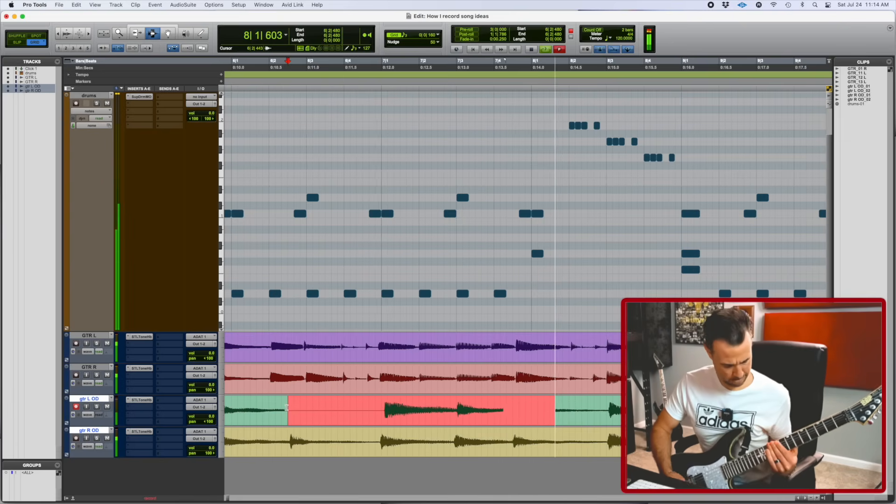
pyautogui.press('super+period')
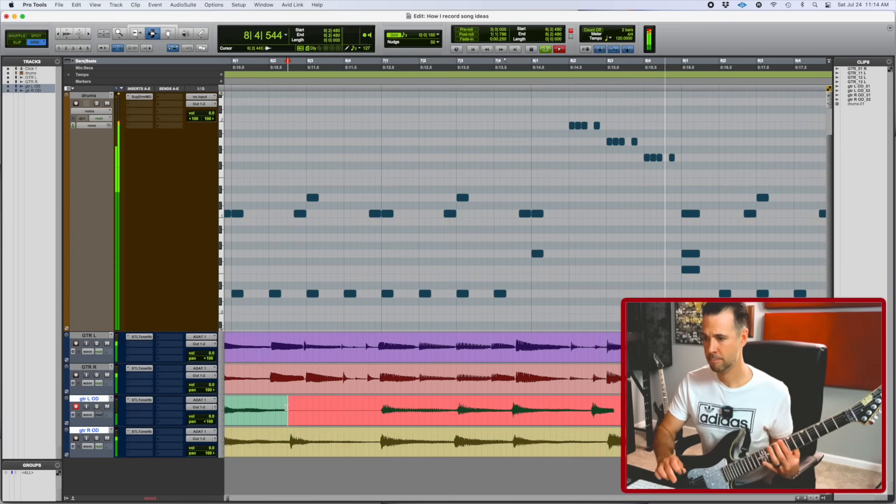
pyautogui.press('space')
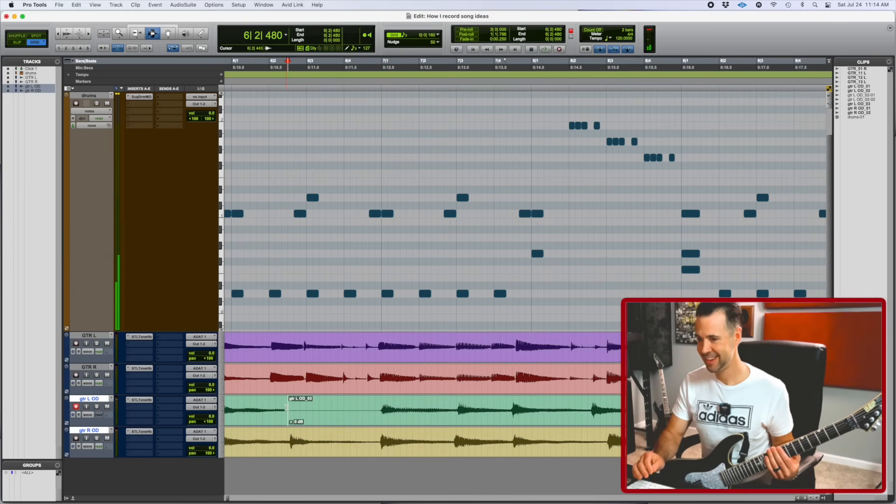
pyautogui.press('super+z')
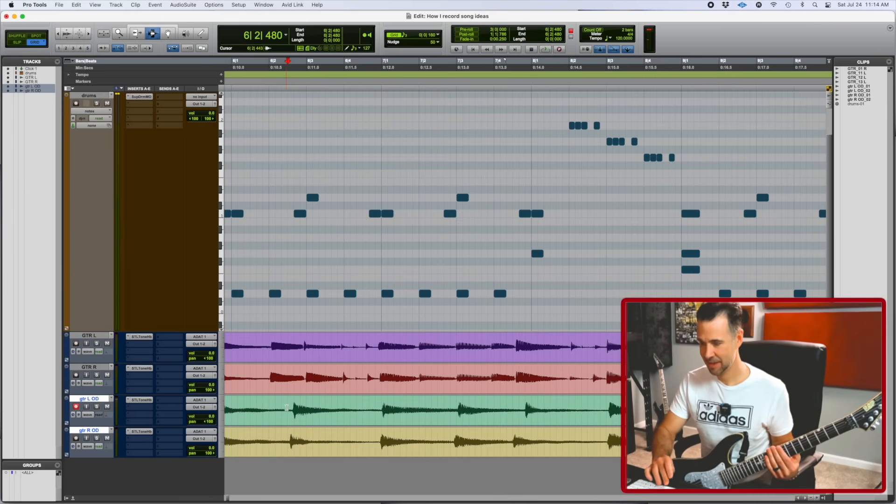
# Punch in a new gtr L OD take from 6|2|480 to past bar 9, and trim it to 7|1|000 through 9|1|000
pyautogui.press('super+space')
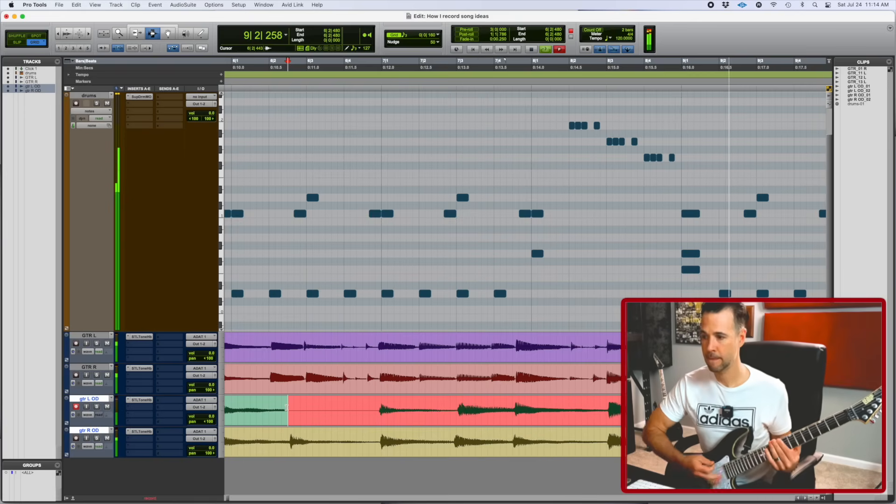
pyautogui.press('space')
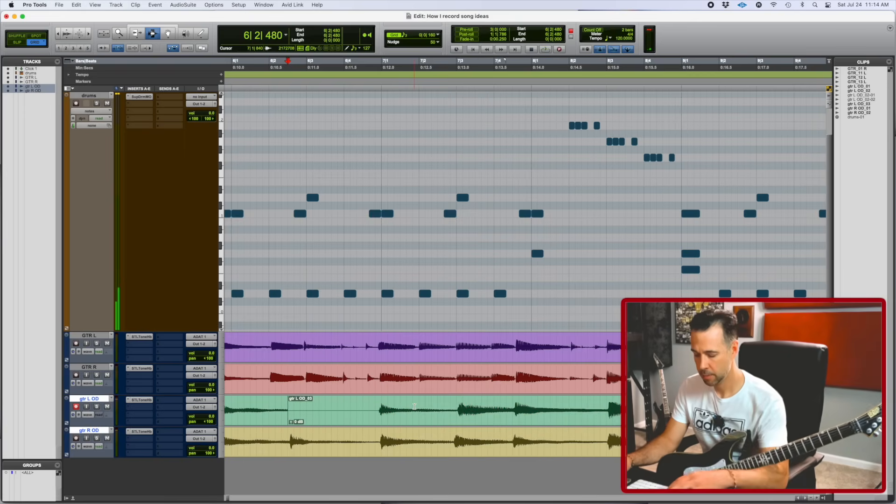
pyautogui.moveTo(287, 409); pyautogui.dragTo(382, 411)
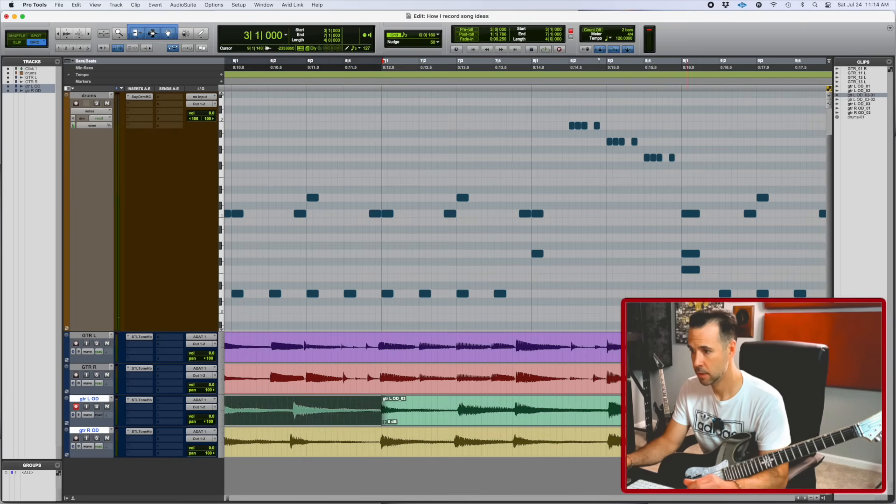
pyautogui.moveTo(765, 411); pyautogui.dragTo(682, 411)
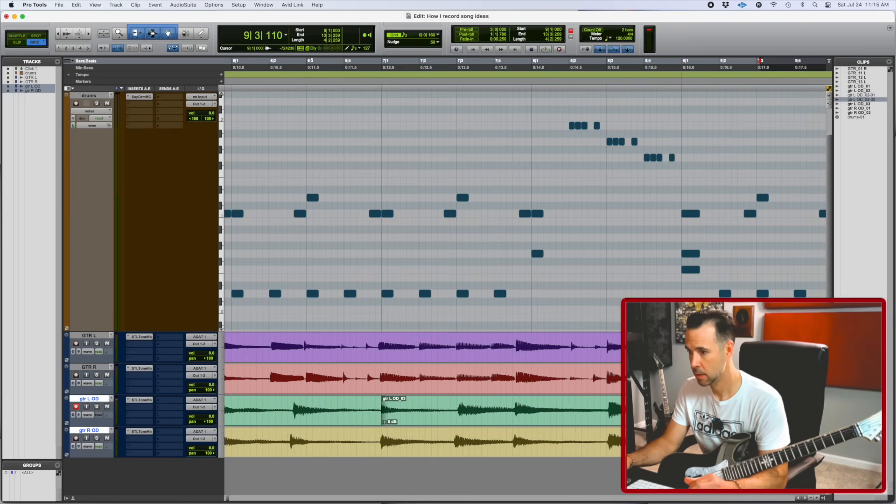
# Switch to Slip mode and crossfade both edit points of the new gtr L OD clip, around 7|1|000 and 9|1|000
pyautogui.press('F1')
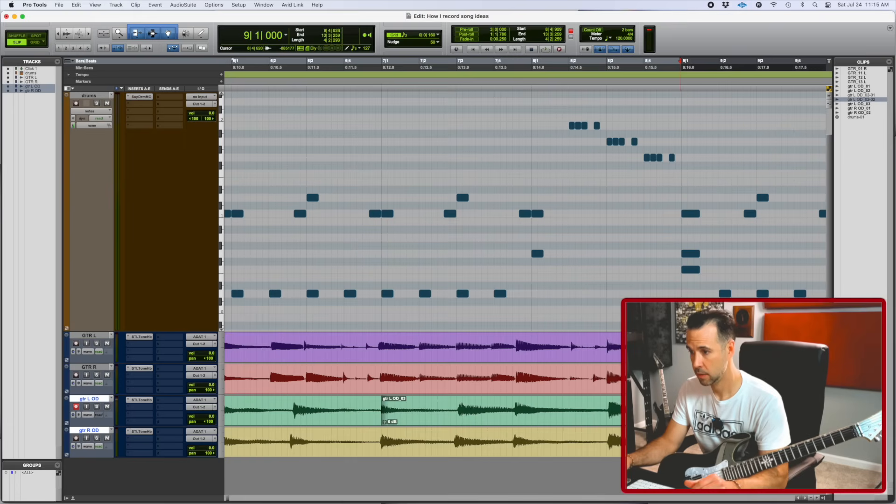
pyautogui.moveTo(383, 410)
pyautogui.mouseDown()
pyautogui.moveTo(372, 415)
pyautogui.moveTo(377, 423)
pyautogui.mouseUp()
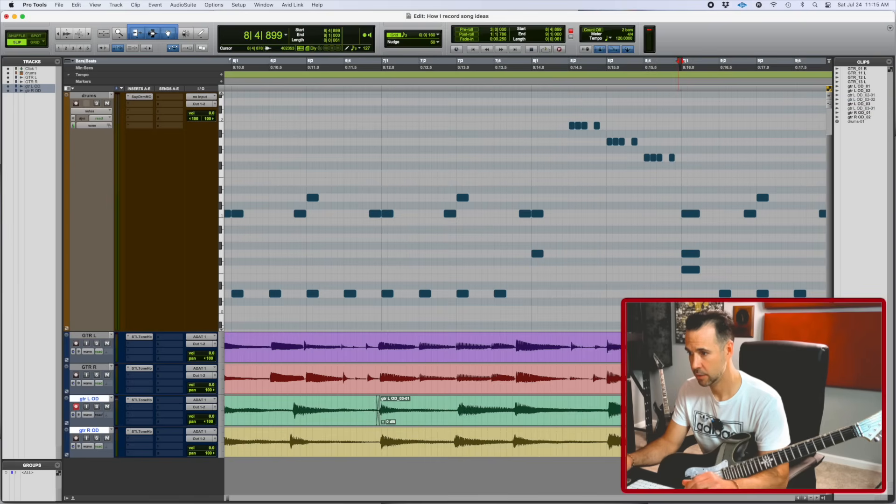
pyautogui.press('t')
pyautogui.press('t')
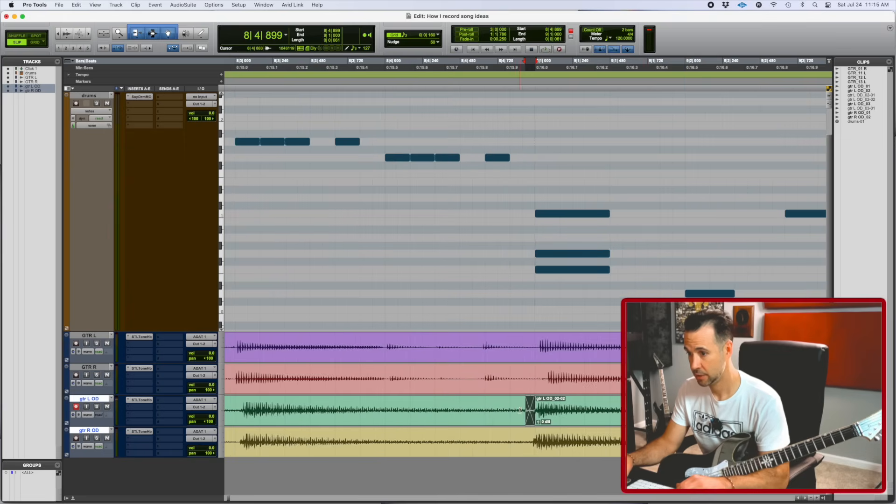
pyautogui.moveTo(531, 423)
pyautogui.mouseDown()
pyautogui.moveTo(379, 417)
pyautogui.moveTo(531, 424)
pyautogui.mouseUp()
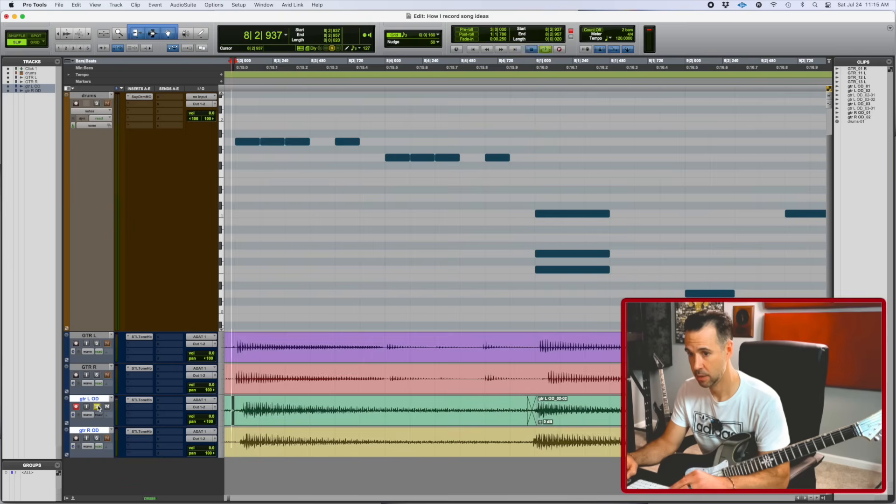
# Play across the bar 9 crossfade from 8|3|013 with gtr L OD soloed, and unsolo the track
pyautogui.press('space')
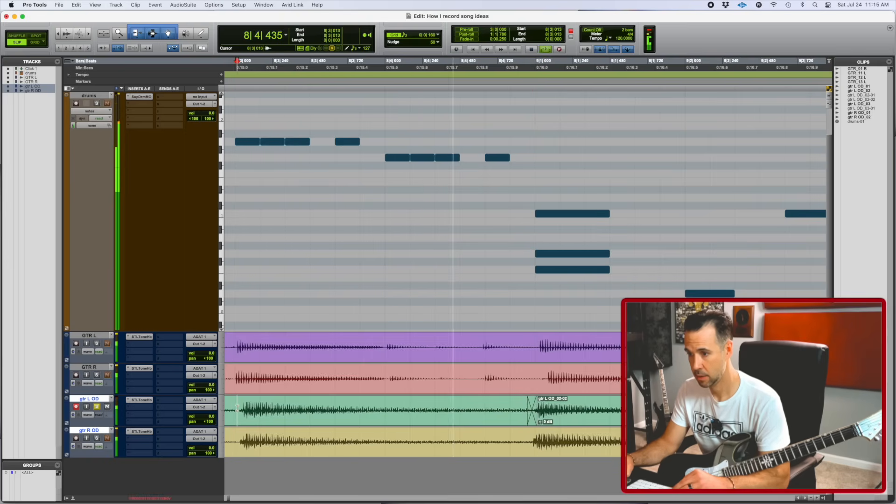
pyautogui.press('space')
pyautogui.click(96, 407)
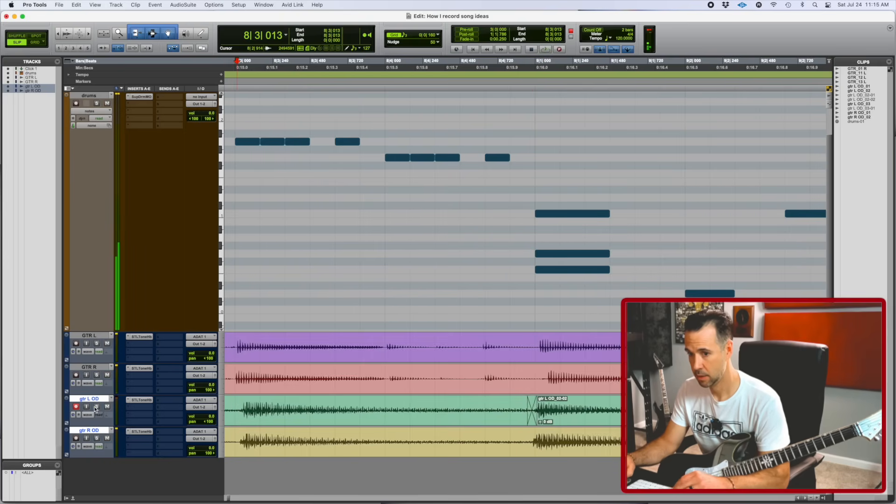
# Examine the overdub tracks toward bar 13, and play from 11|4|673 with gtr L OD and gtr R OD soloed
pyautogui.press('r')
pyautogui.press('r')
pyautogui.press('r')
pyautogui.press('r')
pyautogui.hscroll(2, 392, 420)
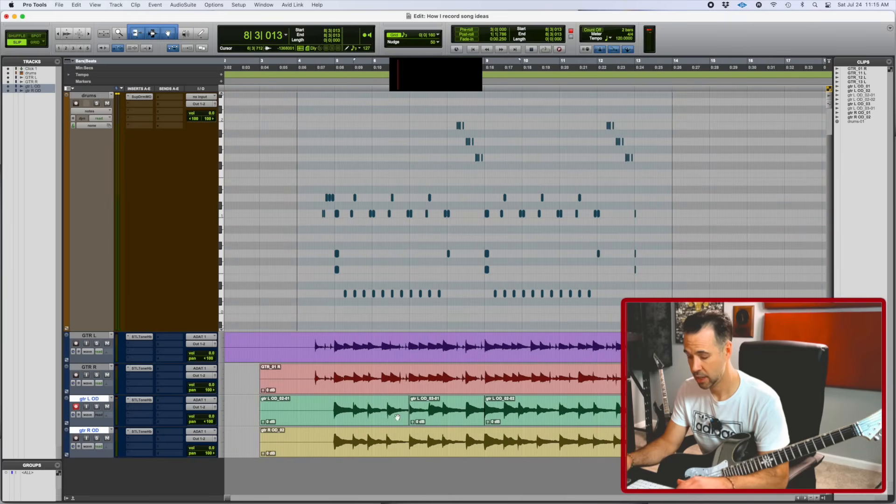
pyautogui.press('t')
pyautogui.hscroll(5, 392, 423)
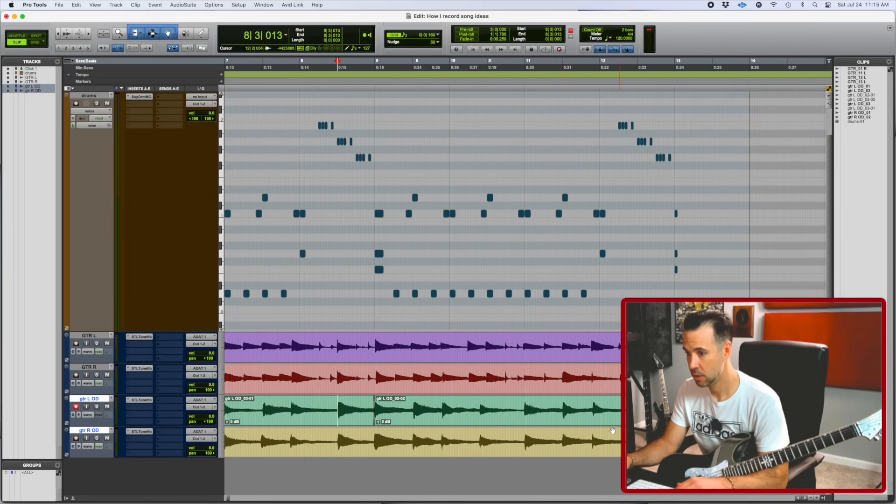
pyautogui.press('t')
pyautogui.hscroll(4, 562, 435)
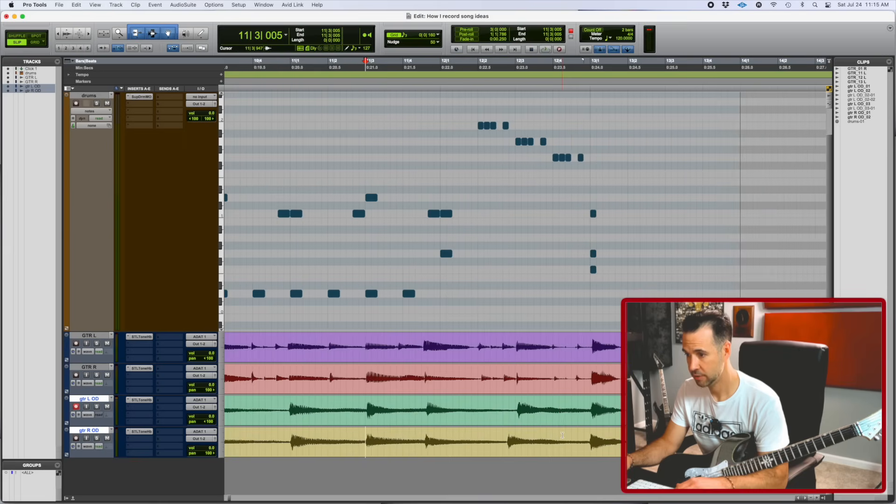
pyautogui.press('space')
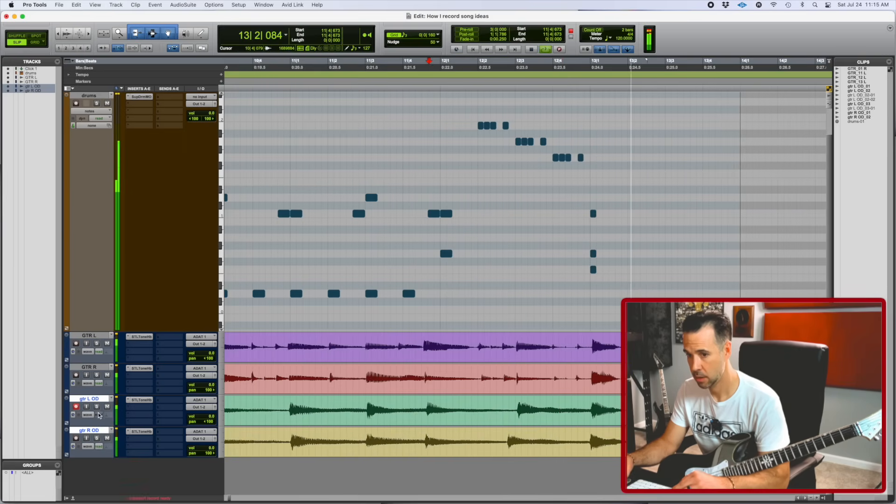
pyautogui.click(96, 439)
pyautogui.press('space')
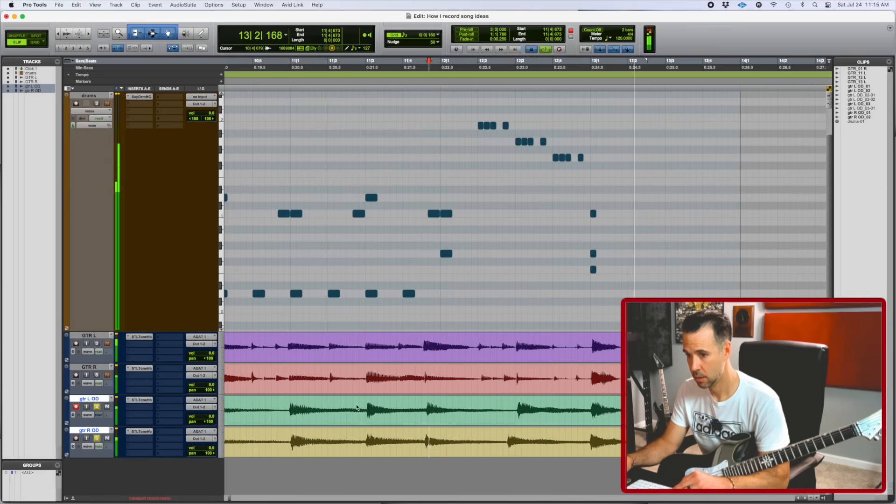
# Play the soloed gtr L OD and gtr R OD tracks twice from 11|1|020 to compare their timing through bar 12
pyautogui.click(290, 404)
pyautogui.press('space')
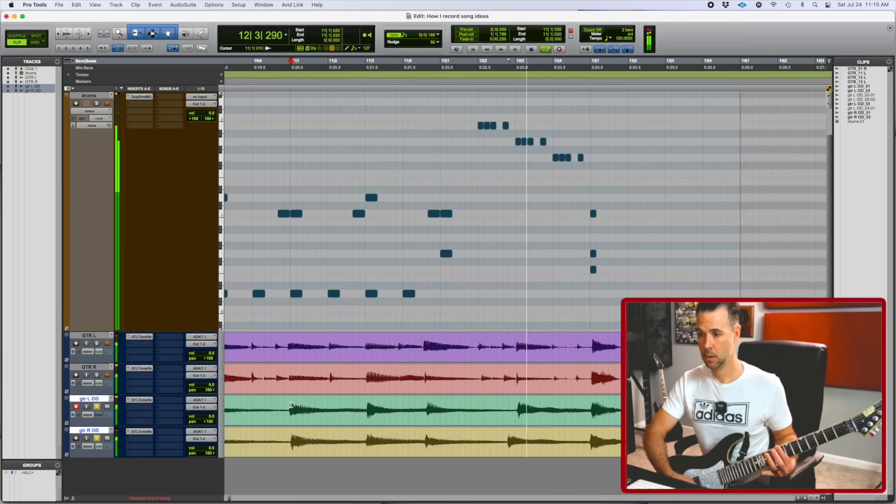
pyautogui.press('space')
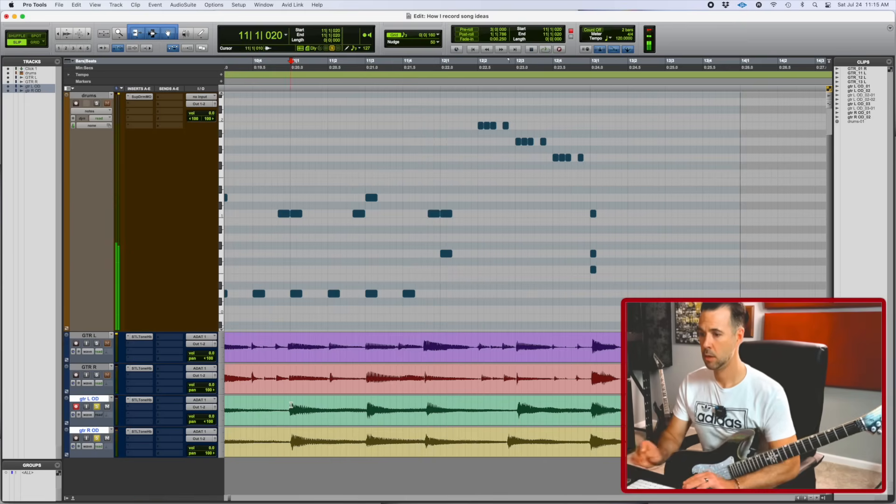
pyautogui.press('space')
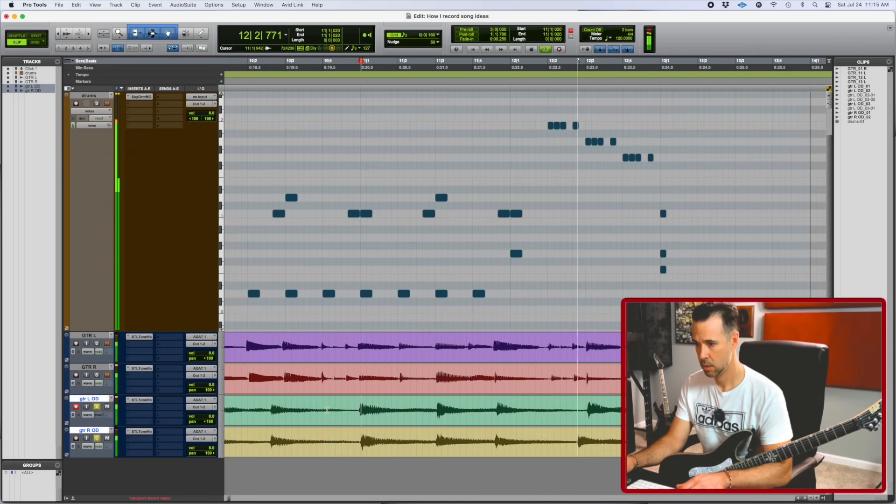
pyautogui.press('space')
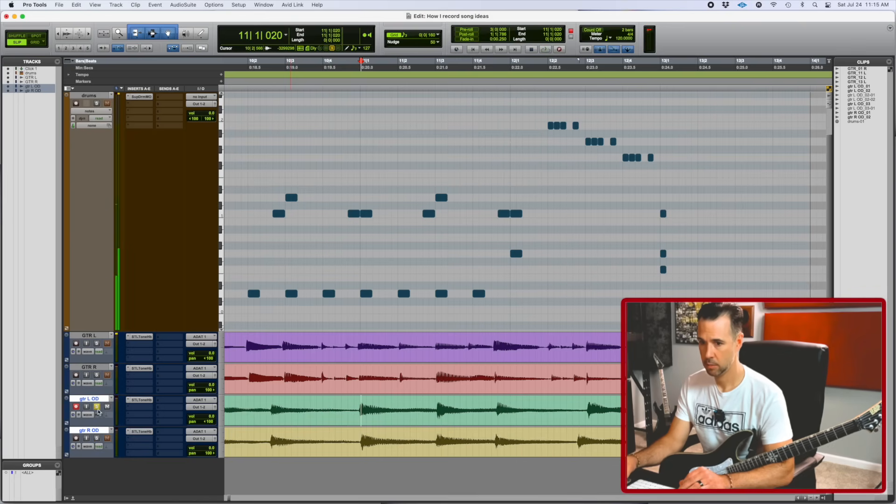
# Unsolo the overdub tracks and play from 10|2|586 with the full backing
pyautogui.click(271, 404)
pyautogui.press('space')
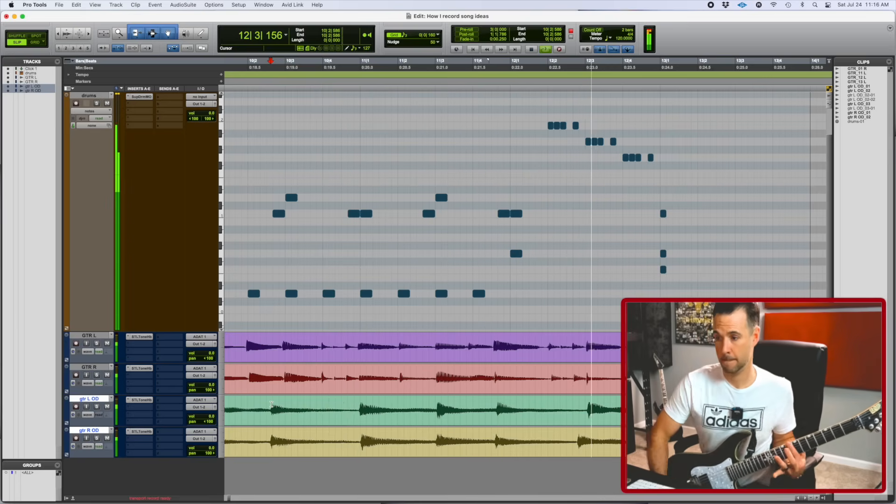
pyautogui.press('super+space')
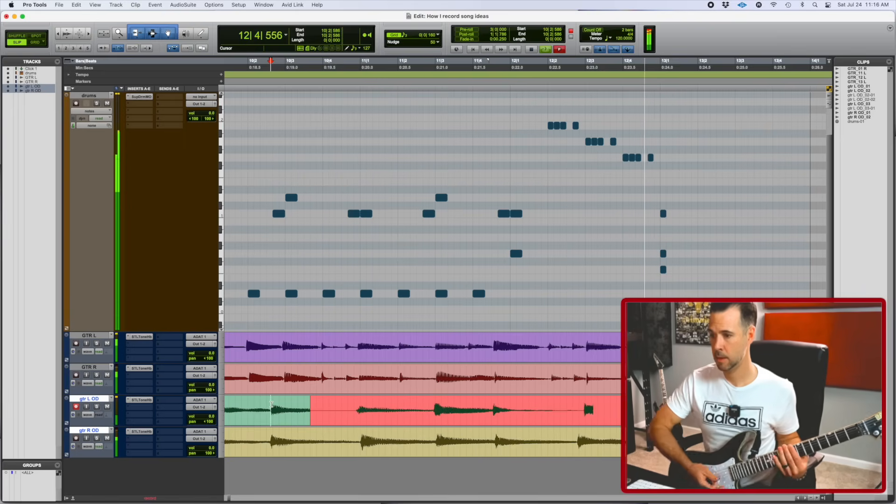
pyautogui.press('space')
pyautogui.press('super+z')
# Record a new guitar take on the gtr L OD track from bar 10 beat 2 and move the recorded clip down to gtr R OD
pyautogui.press('super+space')
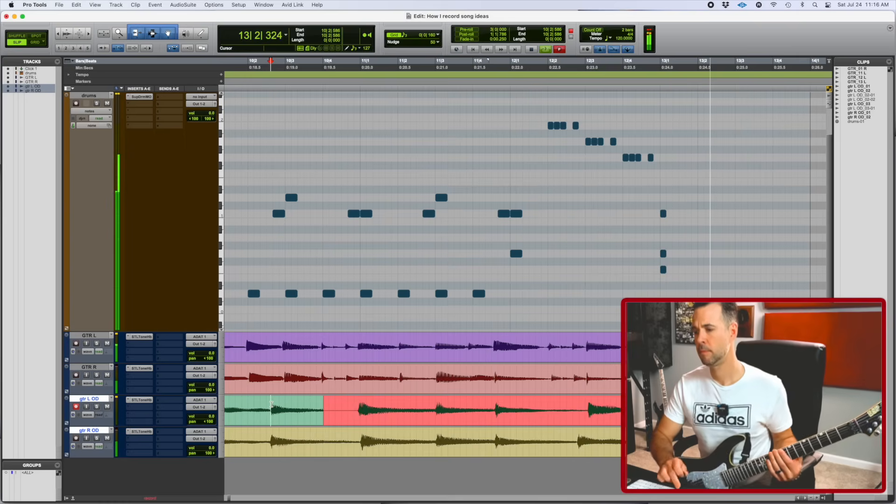
pyautogui.press('space')
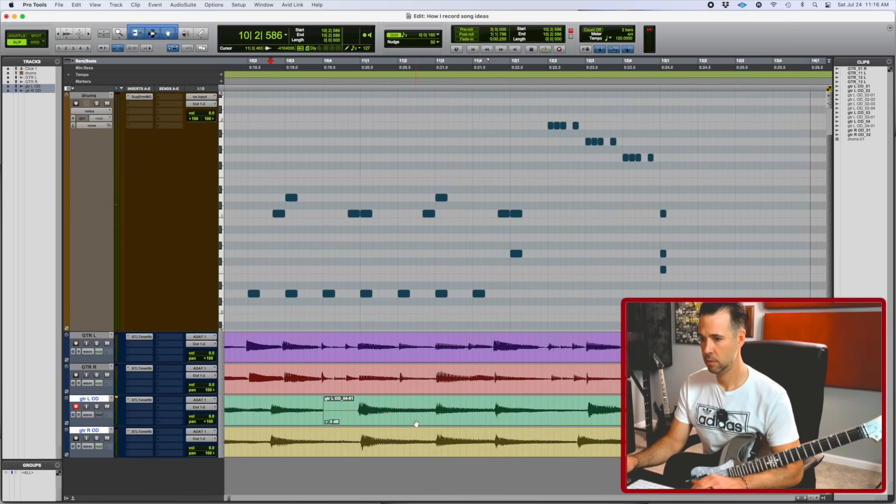
pyautogui.moveTo(416, 424); pyautogui.dragTo(414, 433)
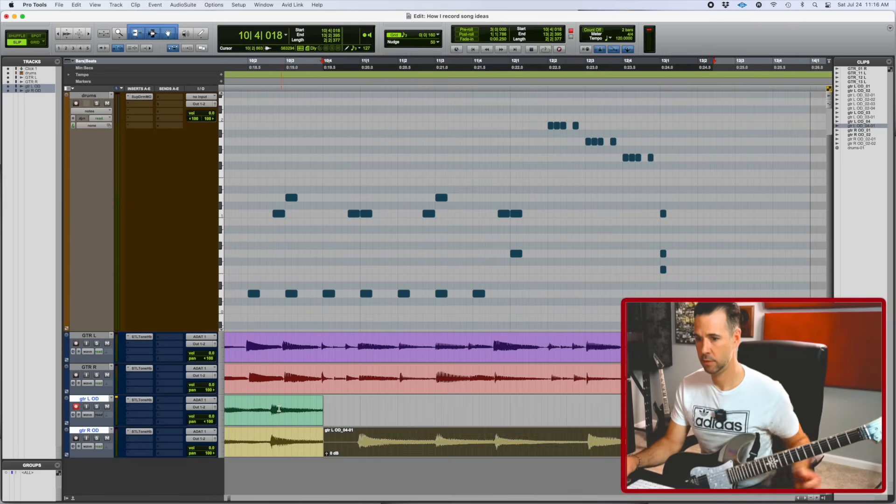
# Record a second guitar take on the gtr L OD track, starting from bar 10 beat 3, to fill the emptied section
pyautogui.click(285, 403)
pyautogui.press('super+space')
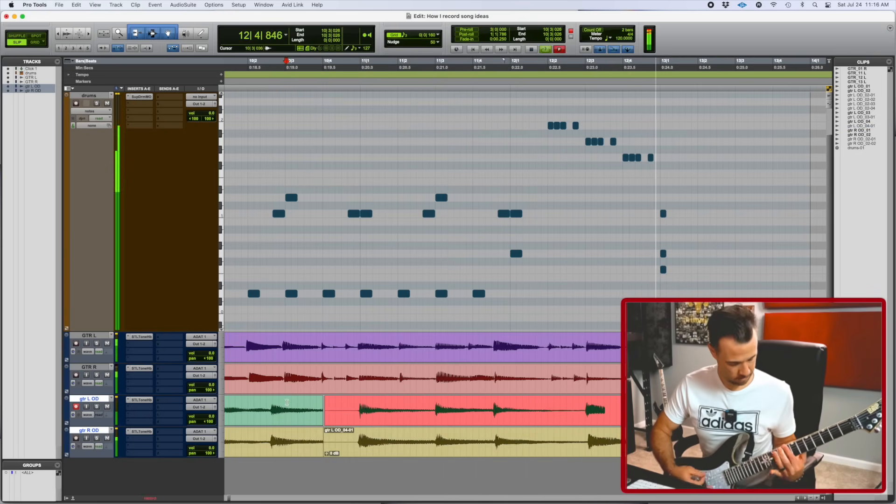
pyautogui.press('space')
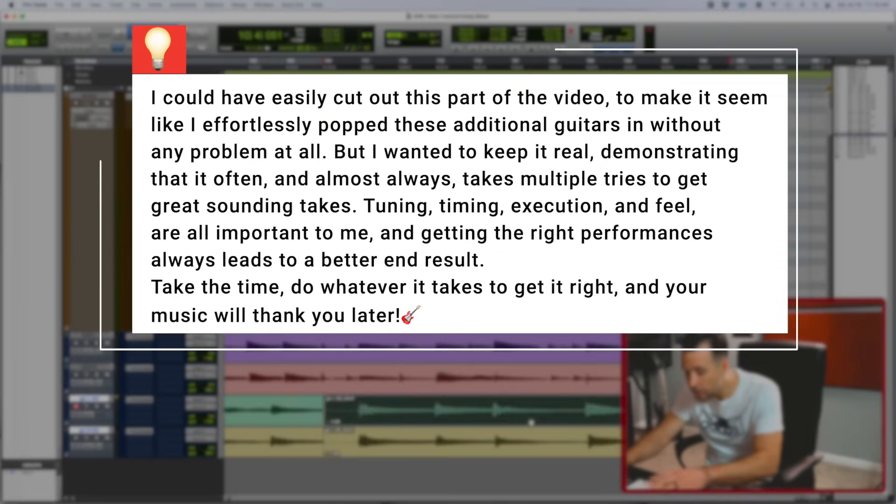
# Shift the edit points between the old and new takes on gtr L OD and gtr R OD to just before bar 11
pyautogui.click(726, 411)
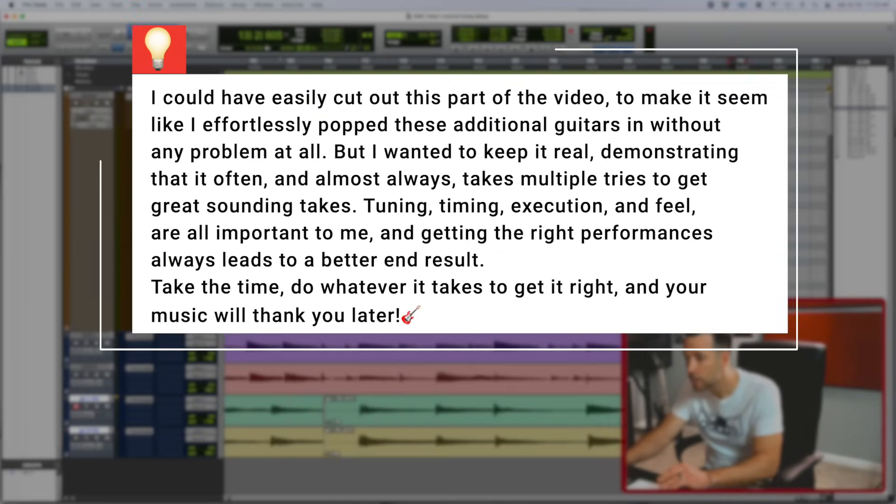
pyautogui.moveTo(729, 410); pyautogui.dragTo(659, 411)
pyautogui.doubleClick(659, 411)
pyautogui.click(659, 411)
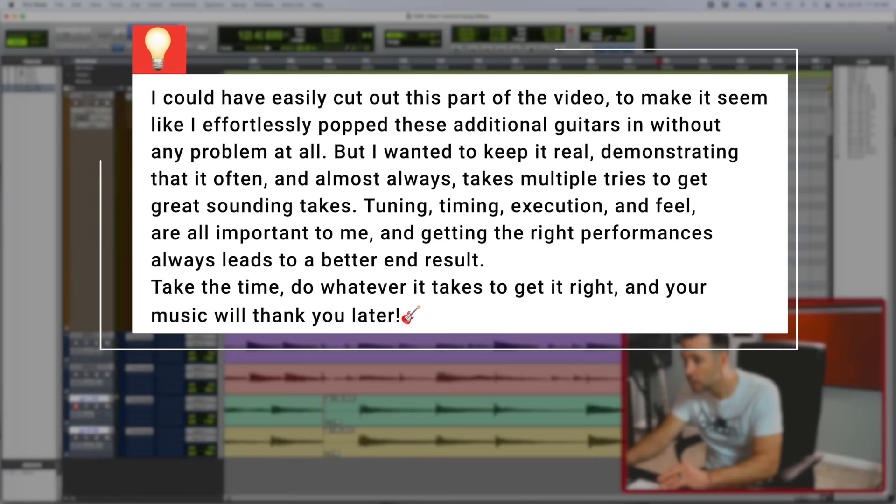
pyautogui.moveTo(713, 410); pyautogui.dragTo(354, 421)
pyautogui.click(660, 411)
pyautogui.doubleClick(299, 411)
pyautogui.moveTo(321, 446); pyautogui.dragTo(354, 453)
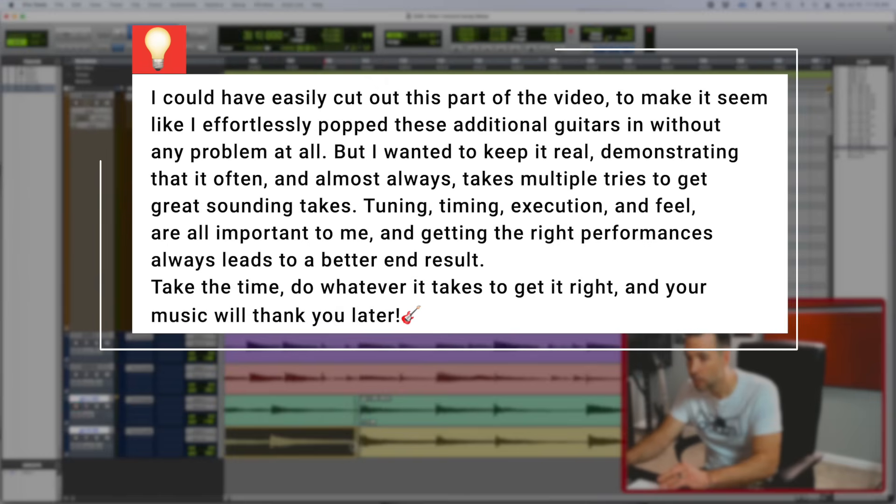
# Play back the song idea to check the new overdubs on gtr L OD and gtr R OD in context
pyautogui.press('r')
pyautogui.press('r')
pyautogui.press('r')
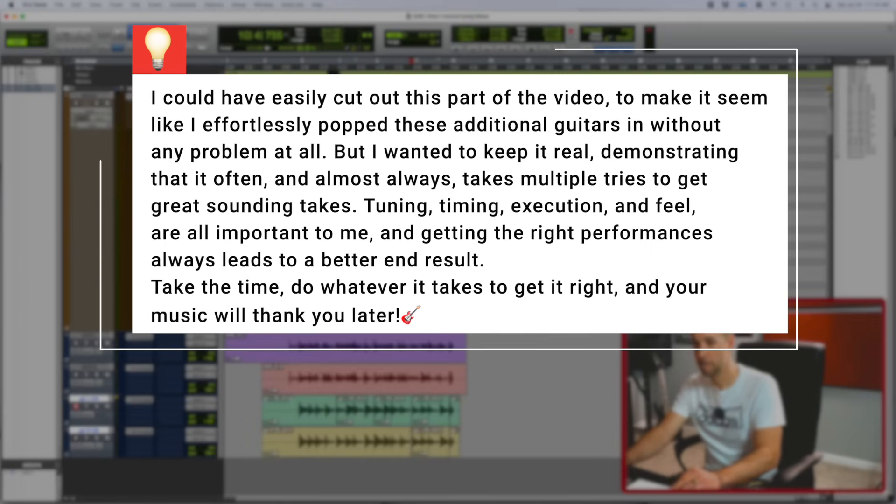
pyautogui.press('space')
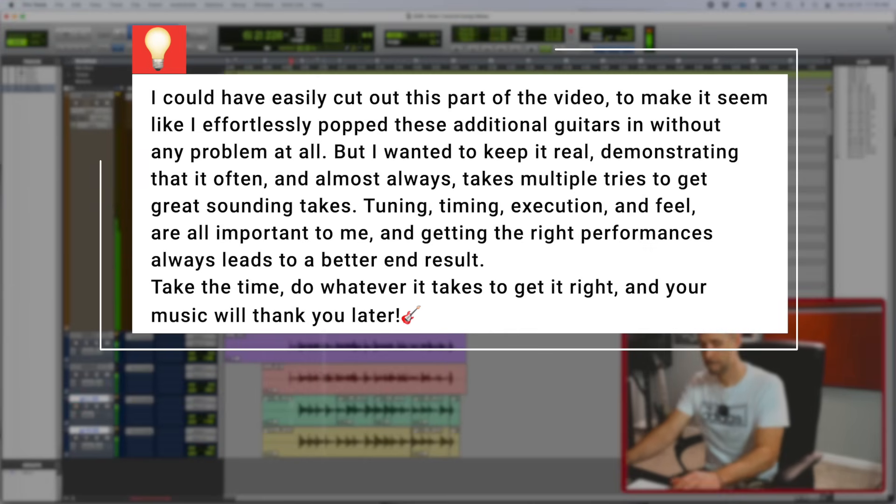
pyautogui.press('t')
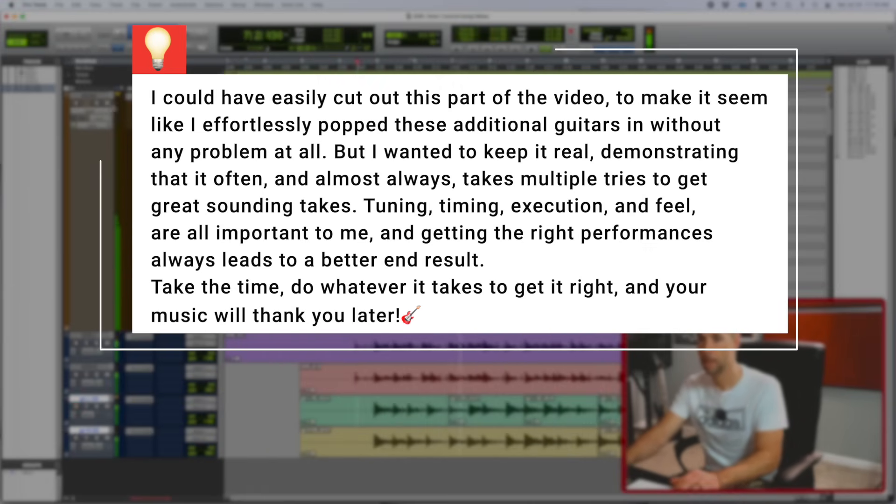
pyautogui.scroll(1, 423, 411)
pyautogui.scroll(-1, 422, 411)
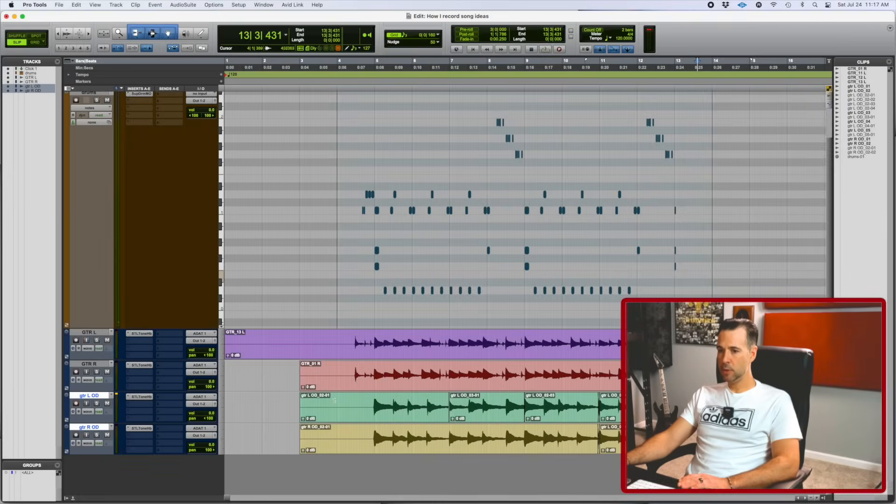
# Create one new stereo Master Fader track with the default name in the session
pyautogui.scroll(3, 177, 315)
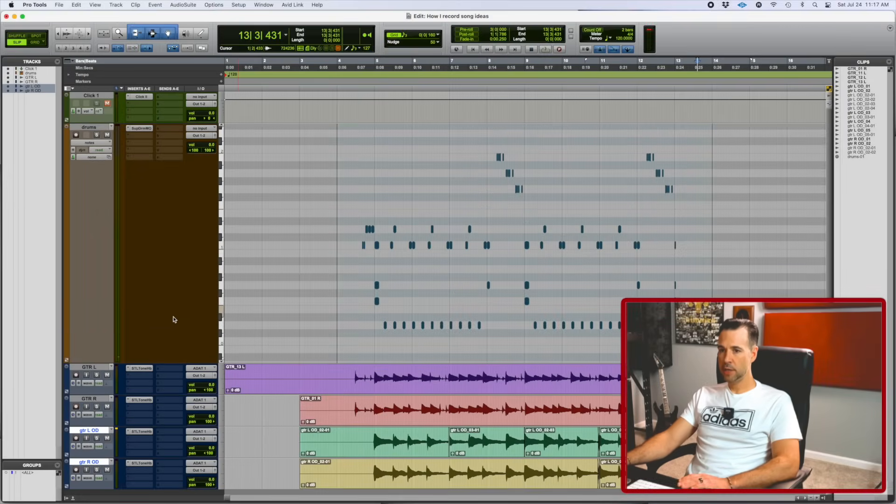
pyautogui.scroll(-3, 173, 319)
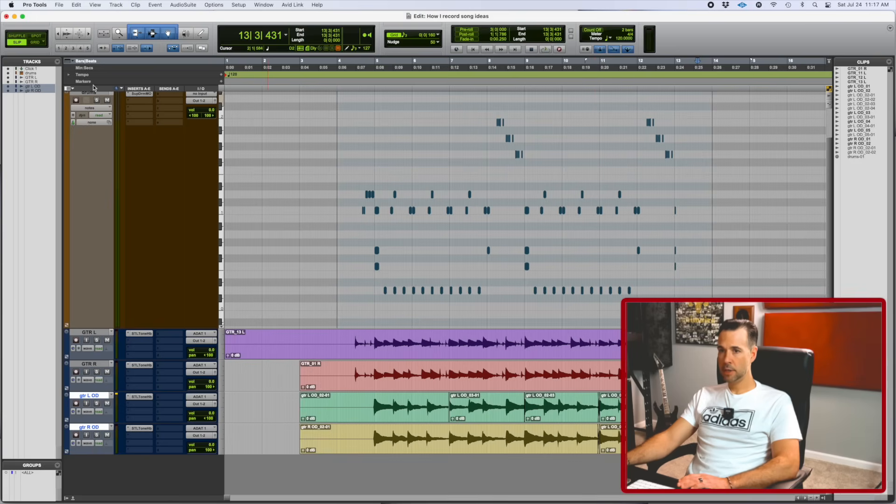
pyautogui.click(60, 5)
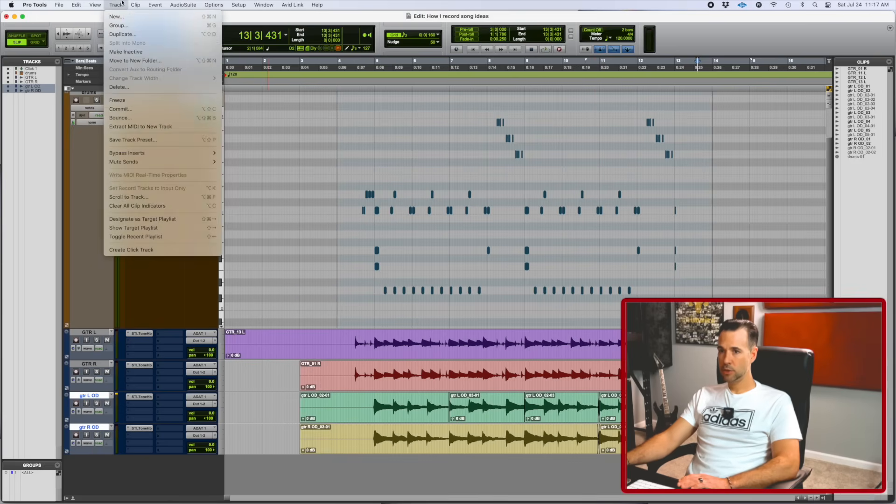
pyautogui.click(120, 16)
pyautogui.click(368, 182)
pyautogui.click(363, 190)
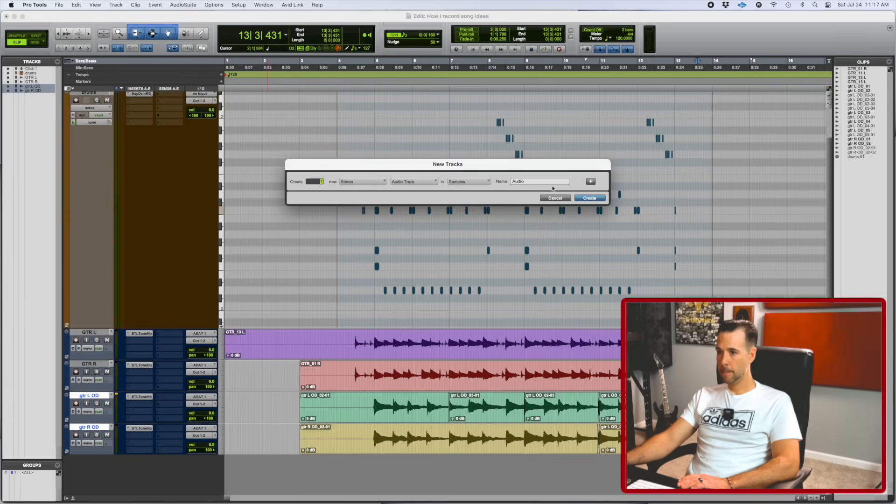
pyautogui.click(428, 183)
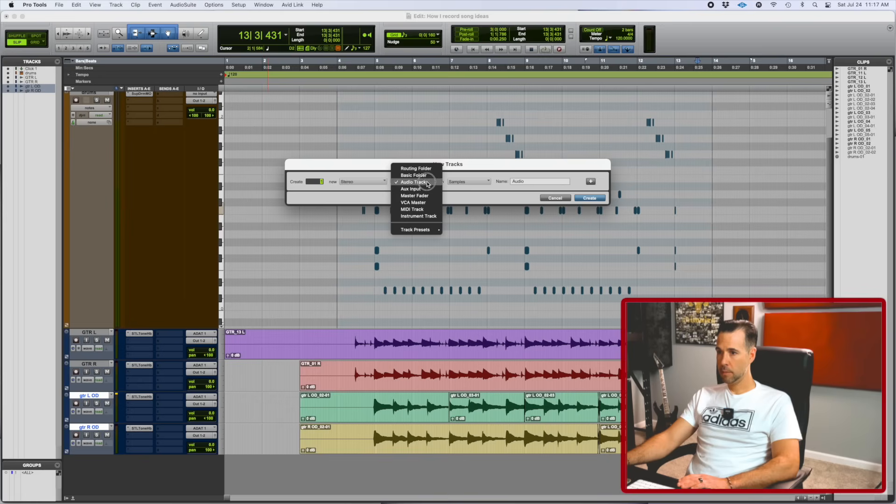
pyautogui.click(427, 197)
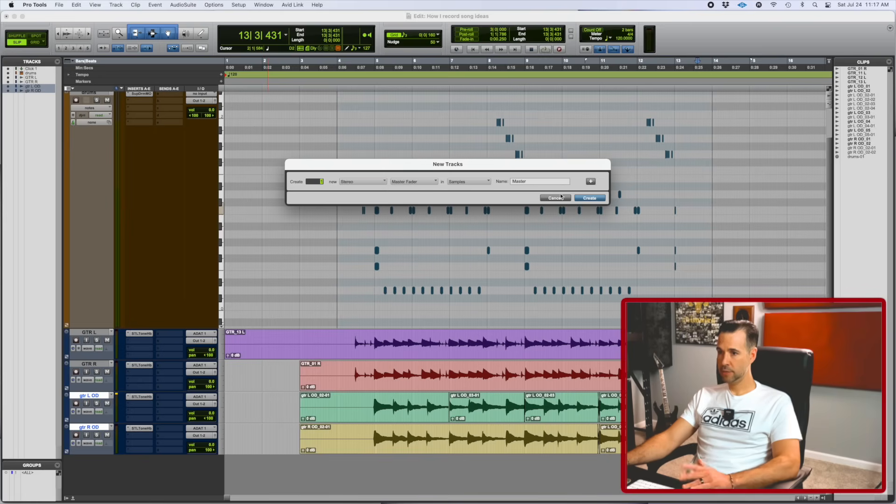
pyautogui.click(589, 198)
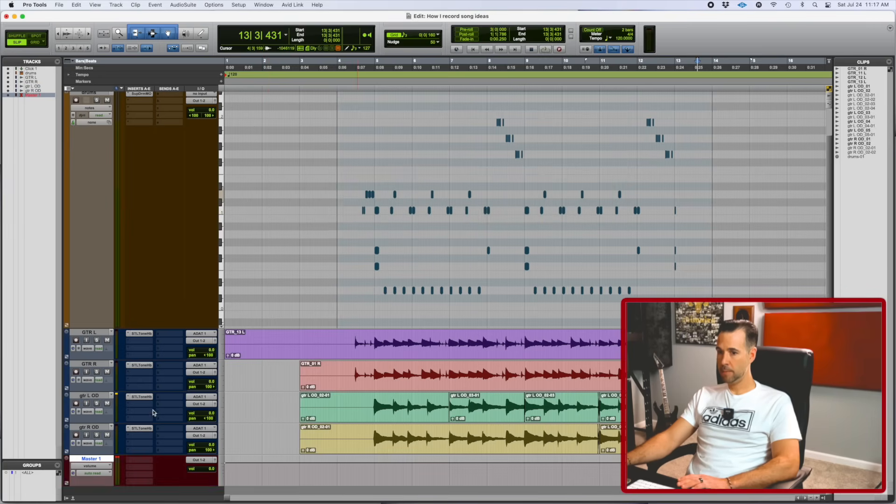
# Insert the multi-mono Trim plug-in on the first insert slot of the Master 1 track
pyautogui.click(138, 463)
pyautogui.moveTo(139, 460)
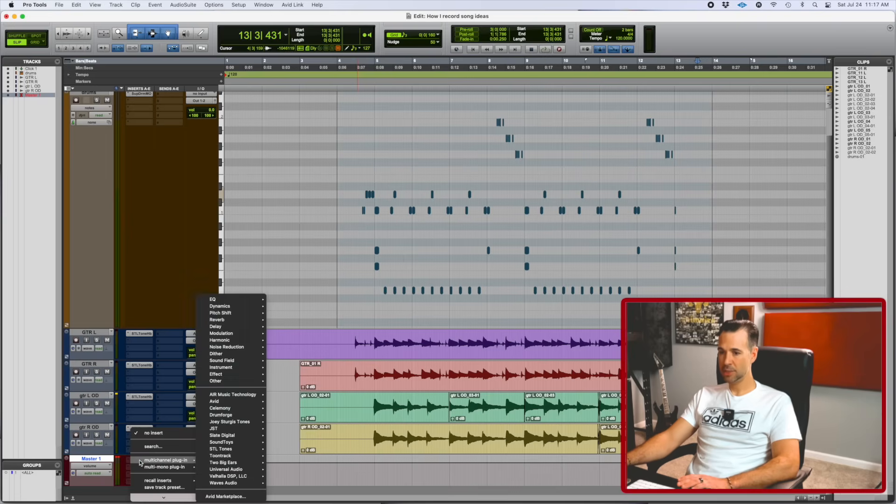
pyautogui.moveTo(222, 380)
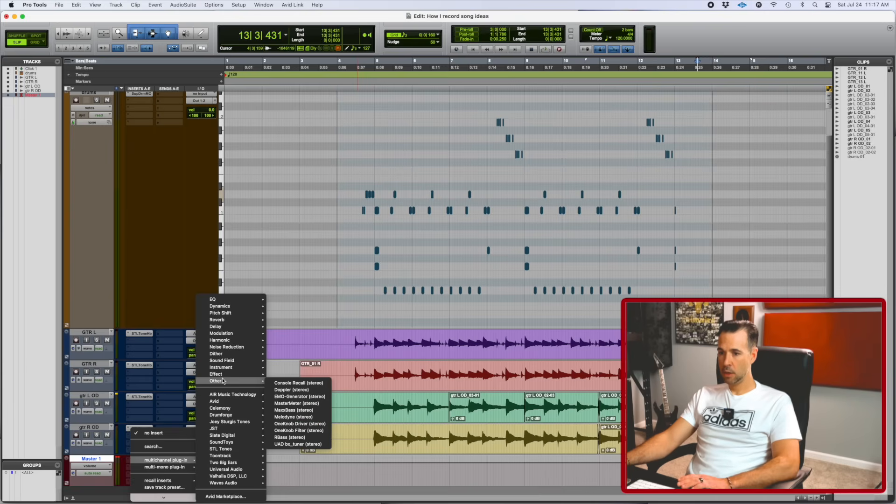
pyautogui.moveTo(182, 468)
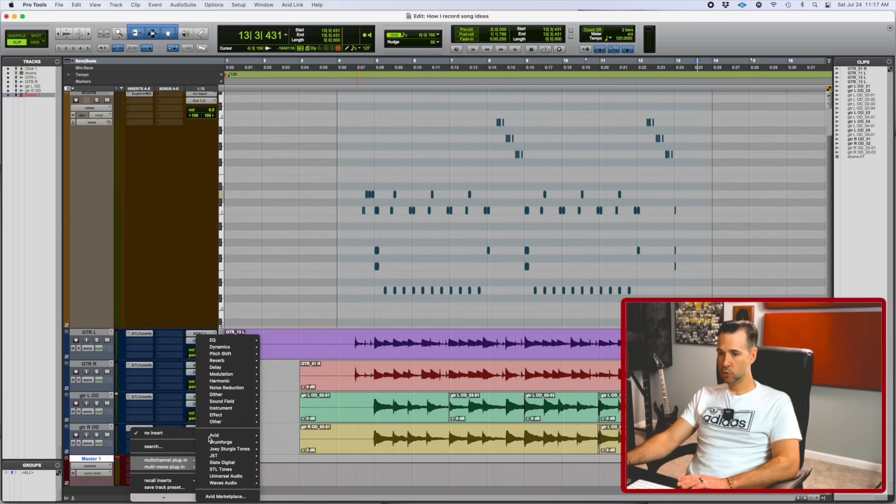
pyautogui.moveTo(216, 423)
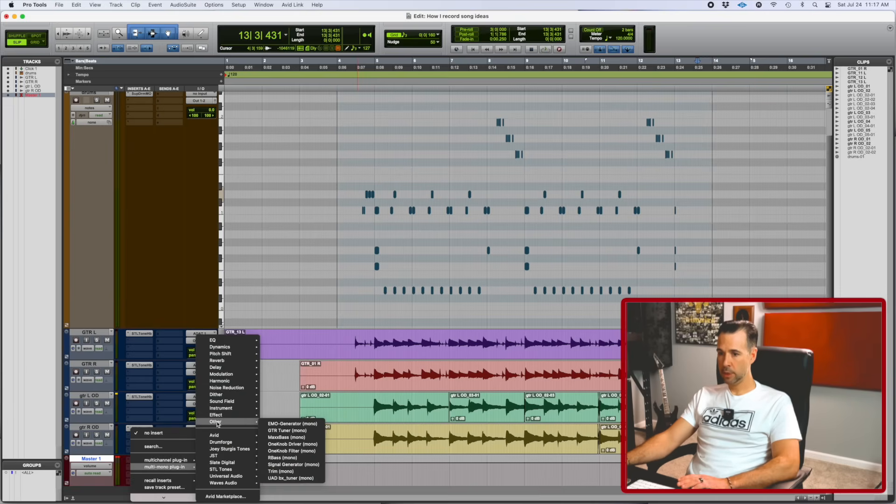
pyautogui.click(306, 470)
# Check the master level during playback from bar 5 and lower the Trim plug-in's gain on Master 1 to -5.6 dB
pyautogui.press('space')
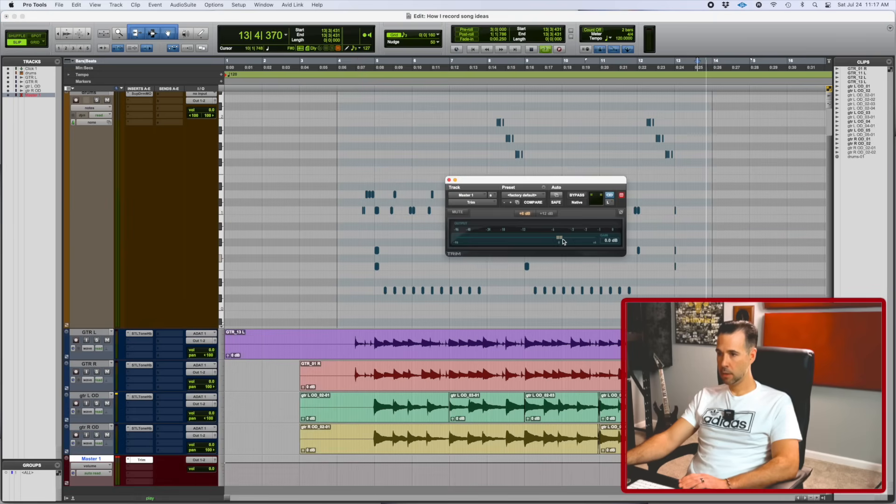
pyautogui.click(377, 346)
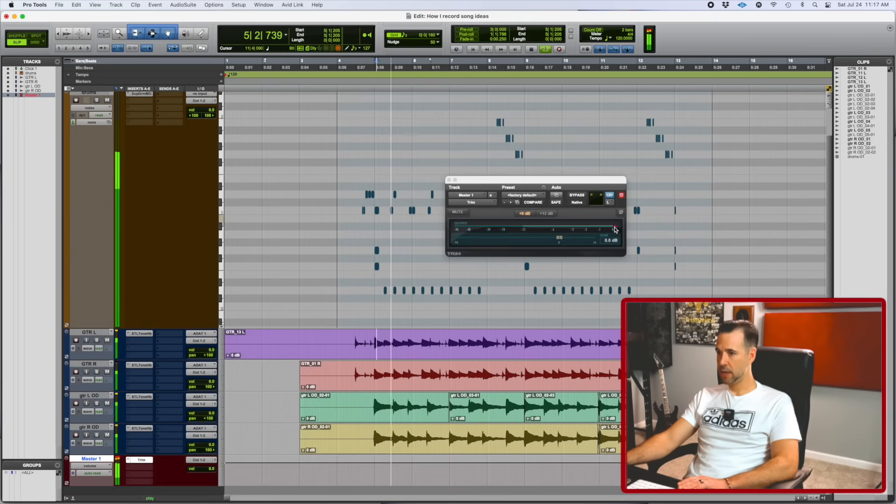
pyautogui.moveTo(559, 238); pyautogui.dragTo(549, 239)
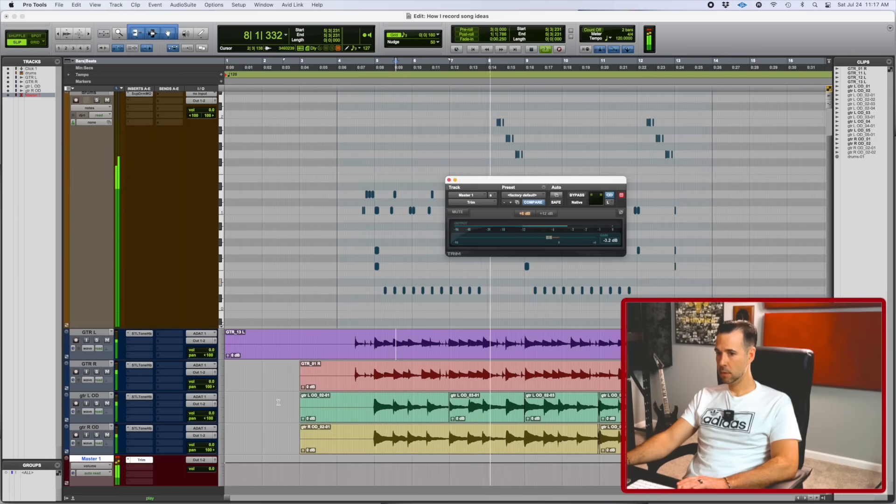
pyautogui.click(118, 459)
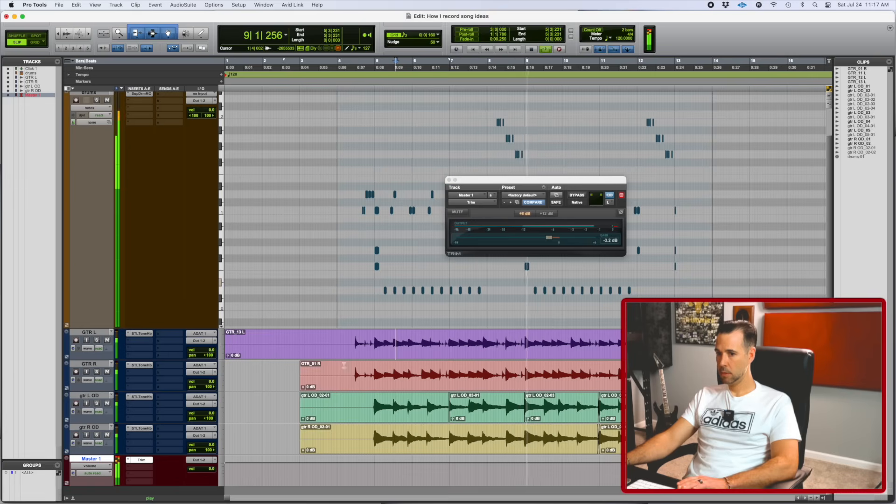
pyautogui.moveTo(549, 238); pyautogui.dragTo(545, 239)
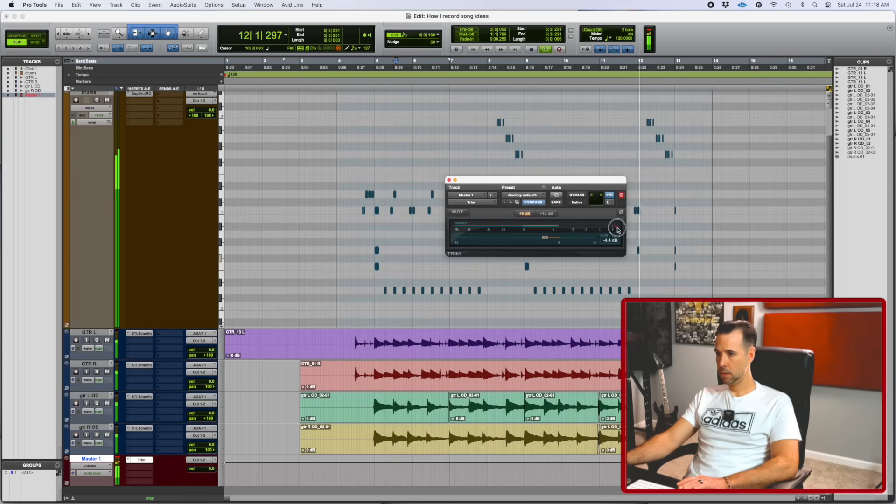
pyautogui.press('space')
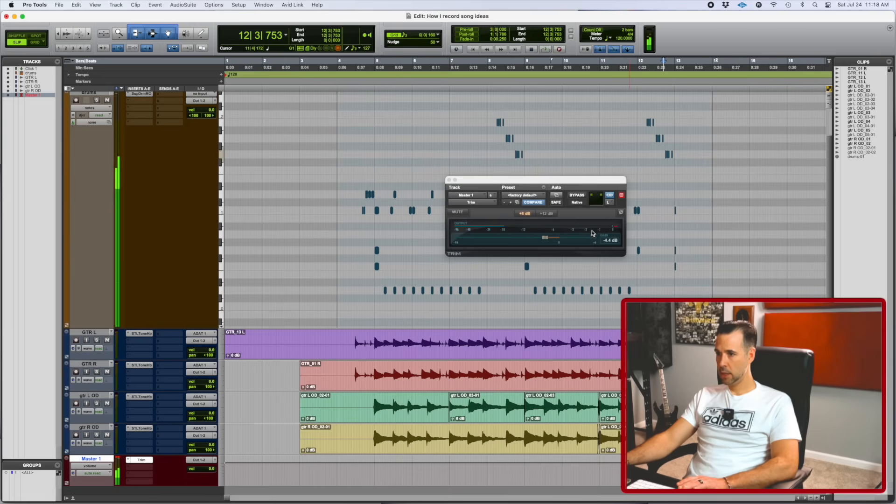
pyautogui.click(449, 181)
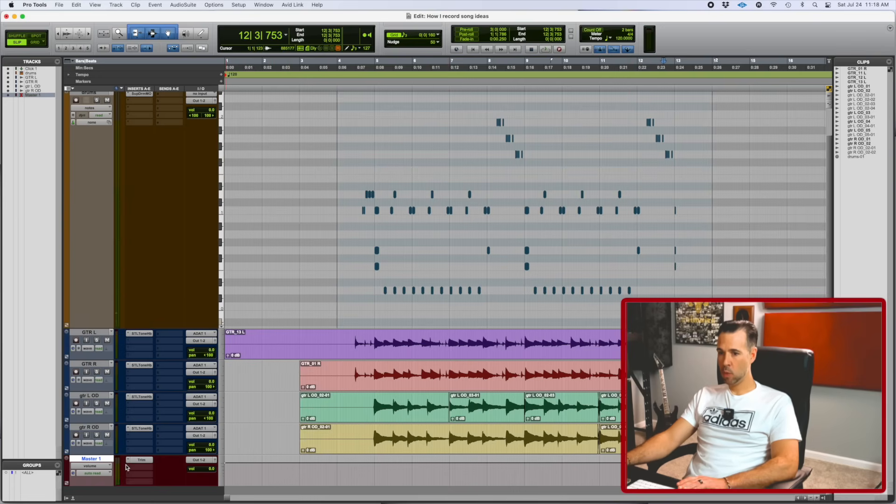
pyautogui.click(141, 460)
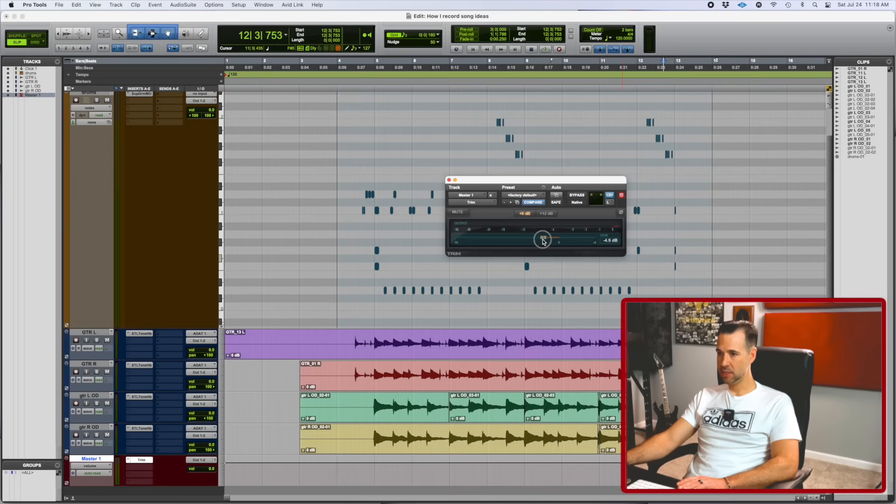
pyautogui.moveTo(542, 242); pyautogui.dragTo(541, 241)
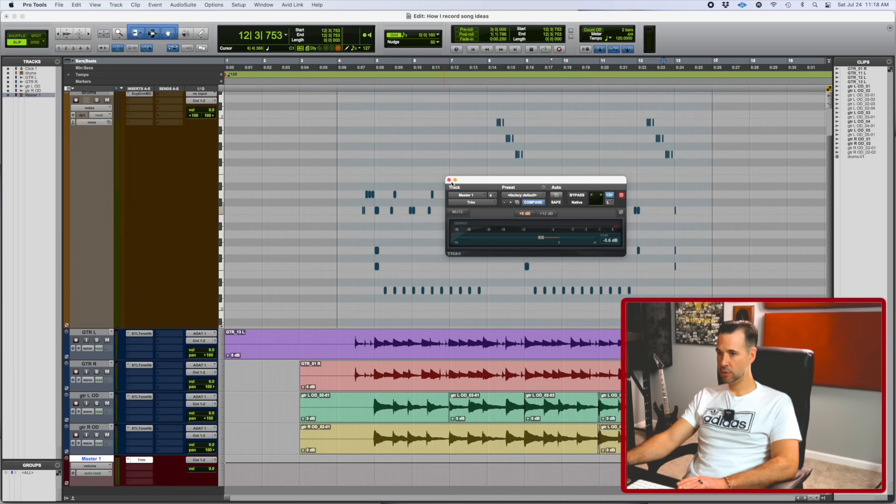
pyautogui.click(449, 180)
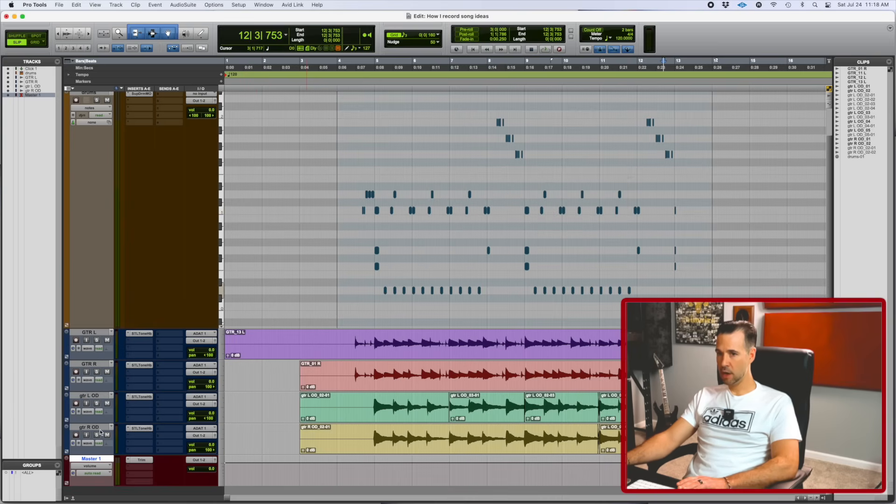
pyautogui.scroll(3, 125, 335)
pyautogui.scroll(-3, 125, 336)
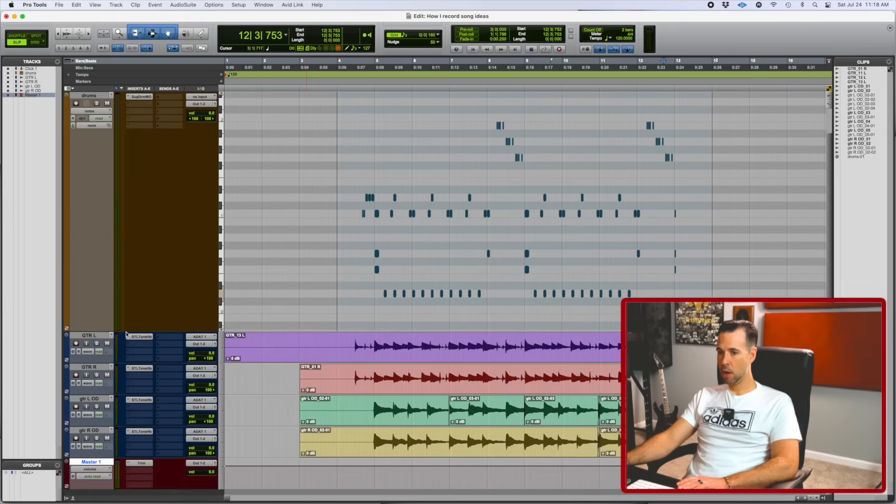
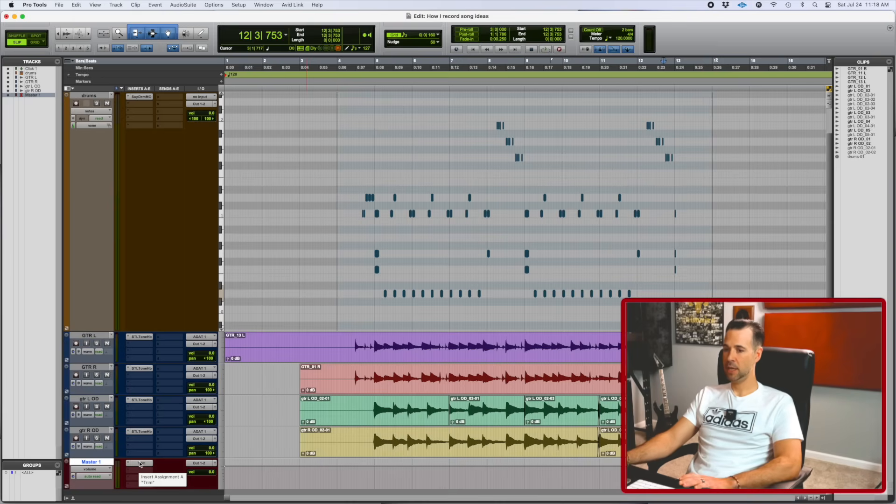
# Play back the mix from bar 5, beat 3 to check the overall level with the Trim plug-in applied
pyautogui.click(396, 343)
pyautogui.press('space')
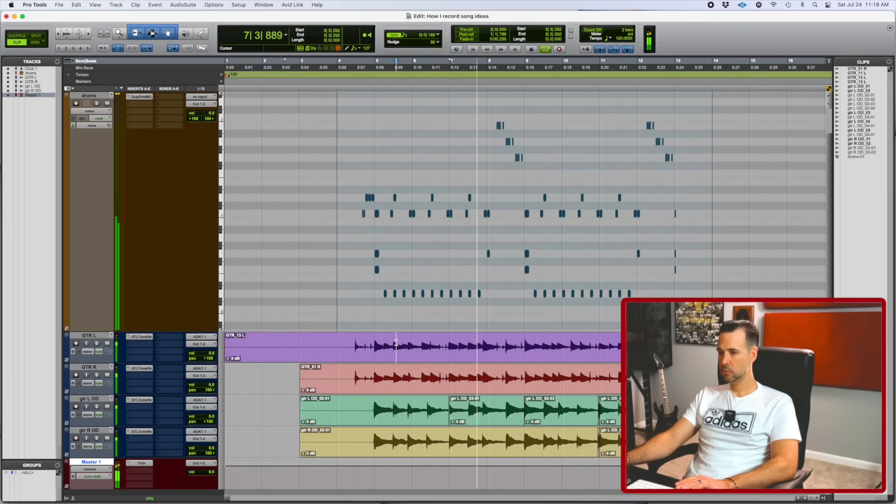
pyautogui.press('space')
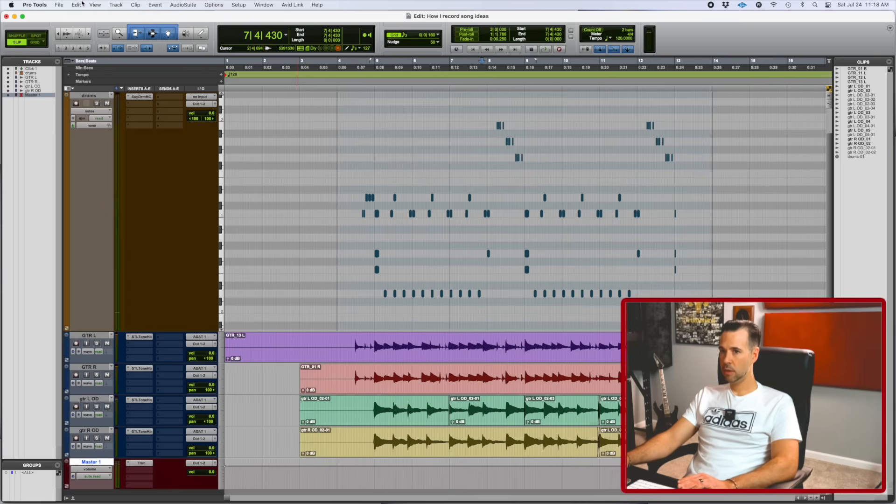
# Create one new mono Instrument track with the default name and place it between the drums and GTR L tracks
pyautogui.click(122, 5)
pyautogui.click(122, 17)
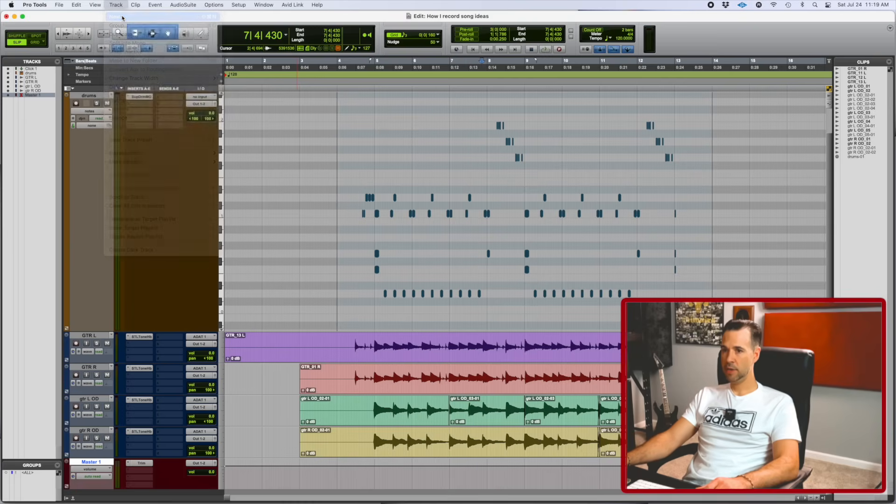
pyautogui.click(422, 184)
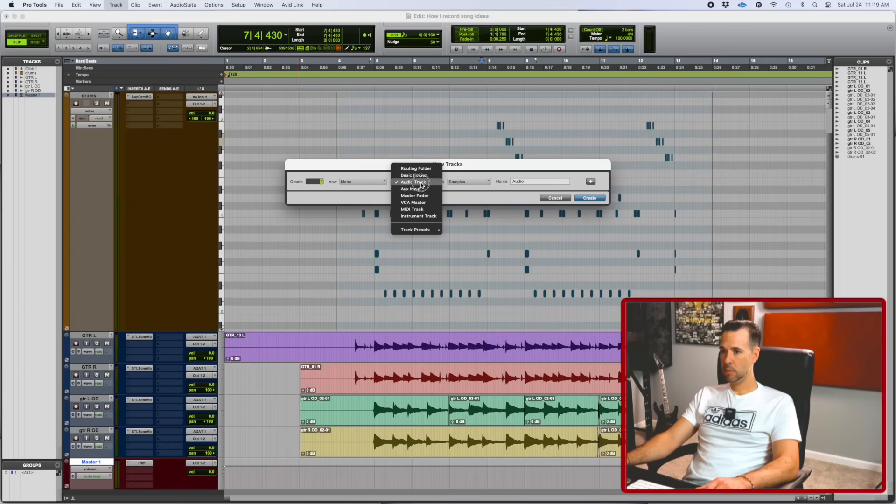
pyautogui.click(419, 216)
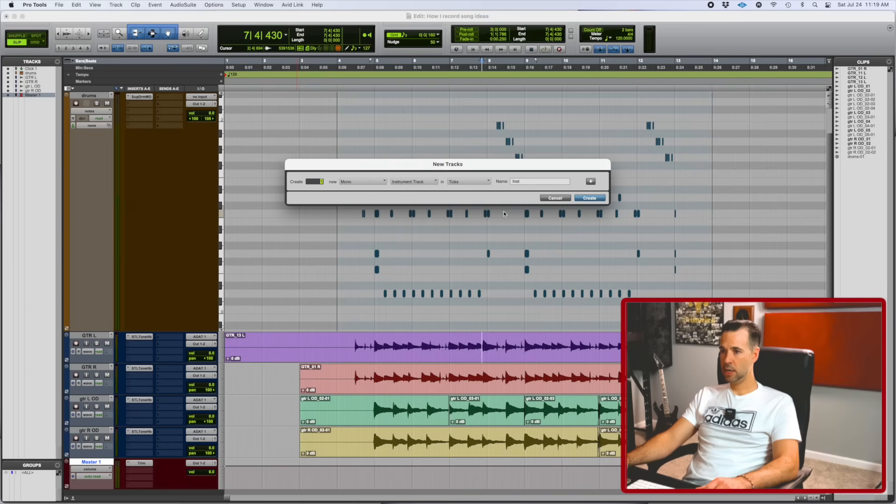
pyautogui.press('Return')
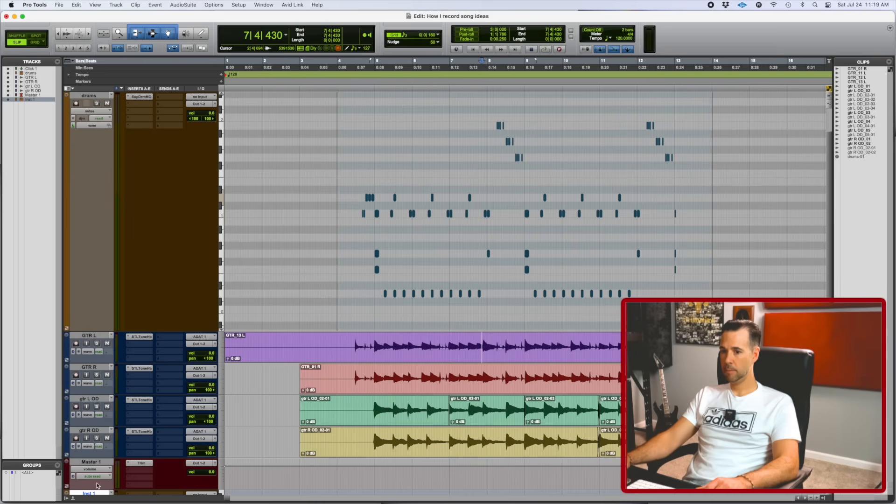
pyautogui.moveTo(98, 494); pyautogui.dragTo(95, 341)
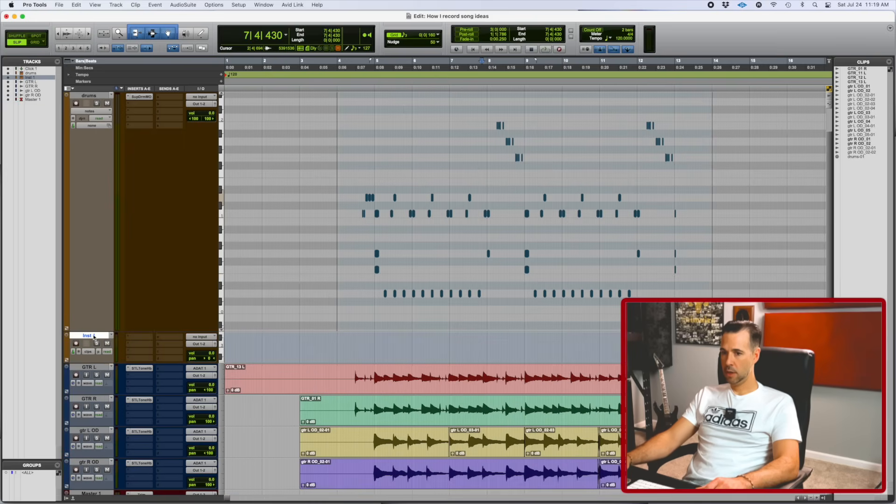
# Colour the new instrument track red and rename it bass
pyautogui.doubleClick(68, 344)
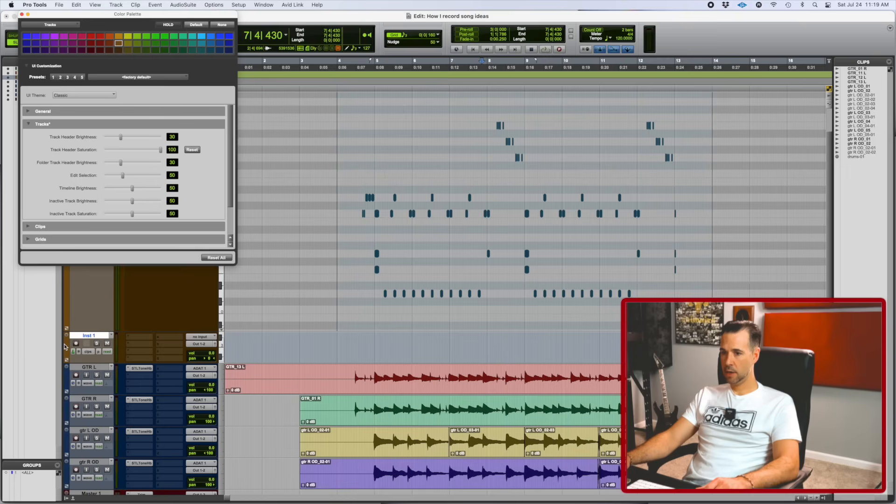
pyautogui.click(97, 38)
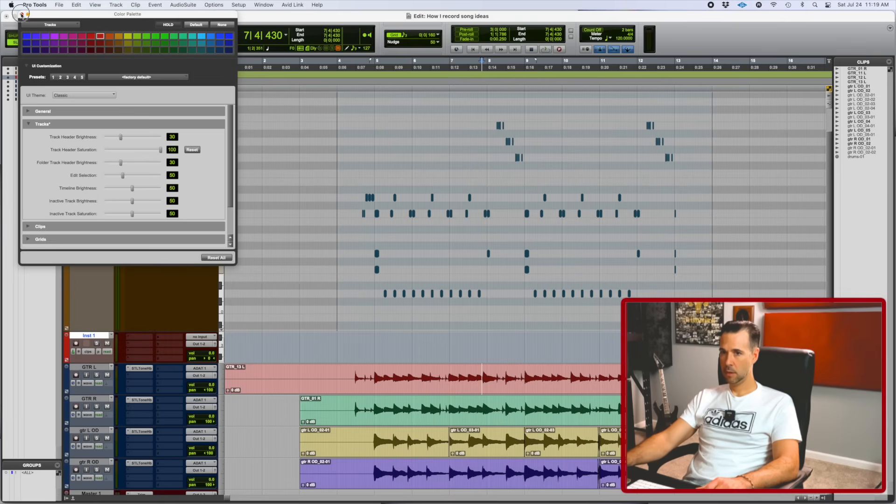
pyautogui.click(21, 15)
pyautogui.doubleClick(89, 336)
pyautogui.write('bass')
pyautogui.press('Return')
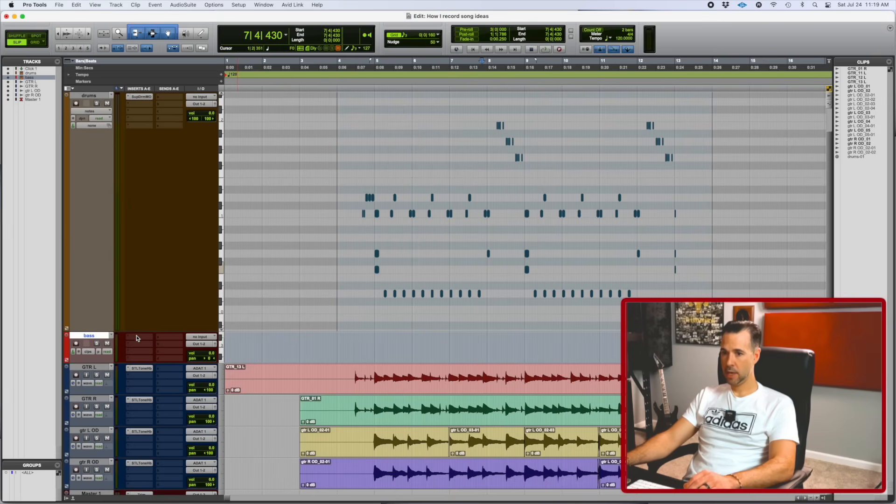
# Insert the mono Xpand!2 instrument on the bass track's first insert slot and load its RA bass preset
pyautogui.click(140, 337)
pyautogui.moveTo(141, 339)
pyautogui.moveTo(231, 381)
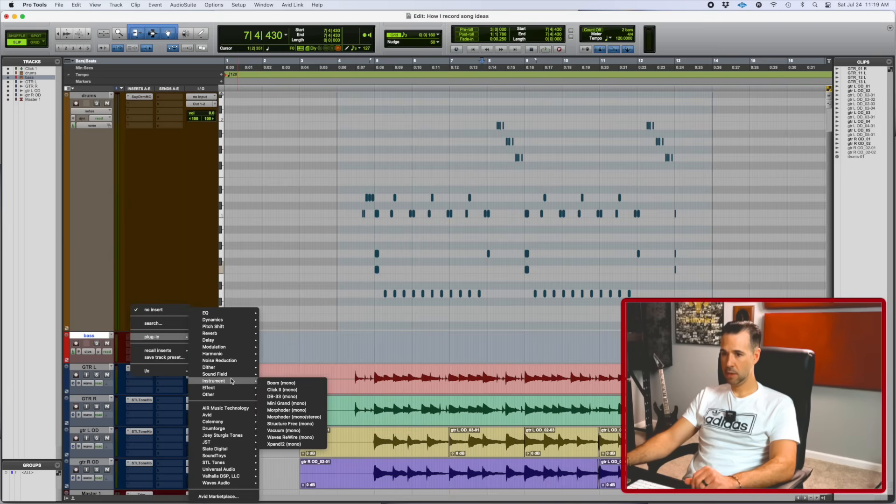
pyautogui.click(297, 444)
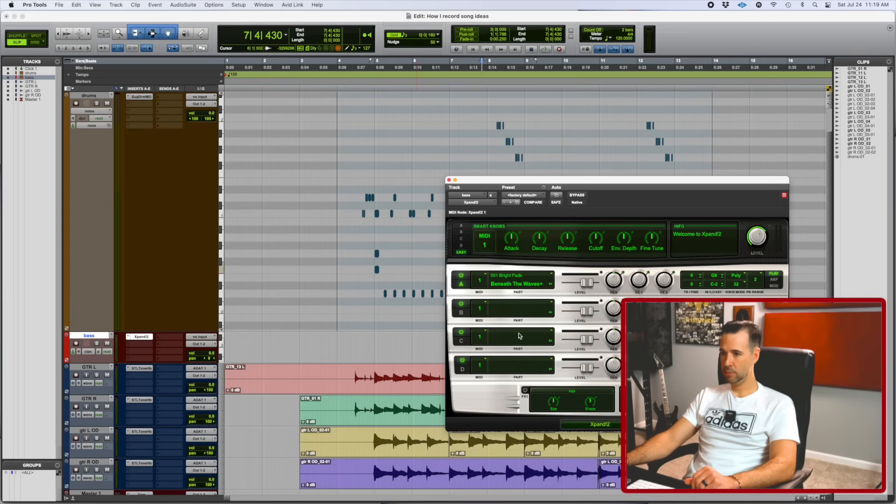
pyautogui.click(525, 198)
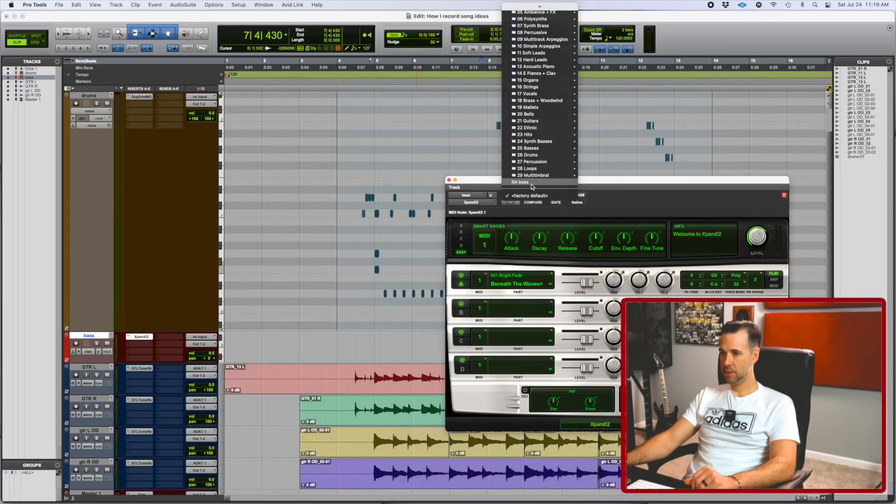
pyautogui.click(527, 186)
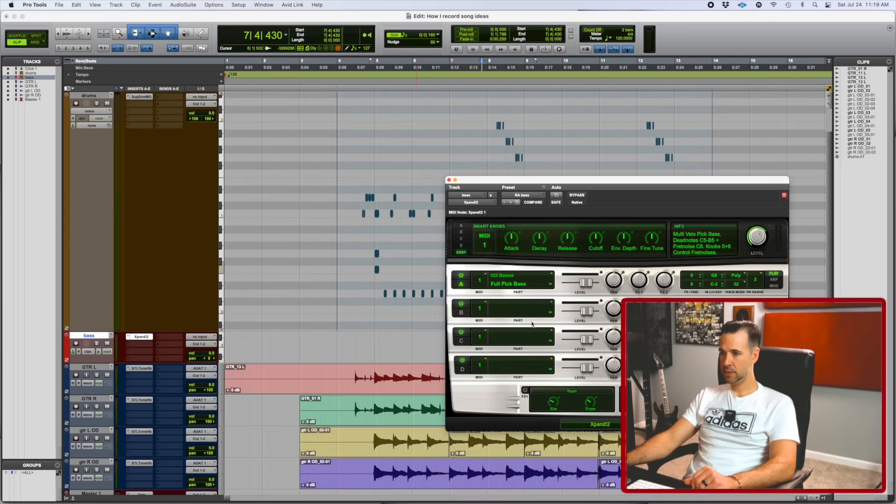
# Look through the sound categories available for part A in Xpand!2, leaving Full Pick Bass selected
pyautogui.click(550, 277)
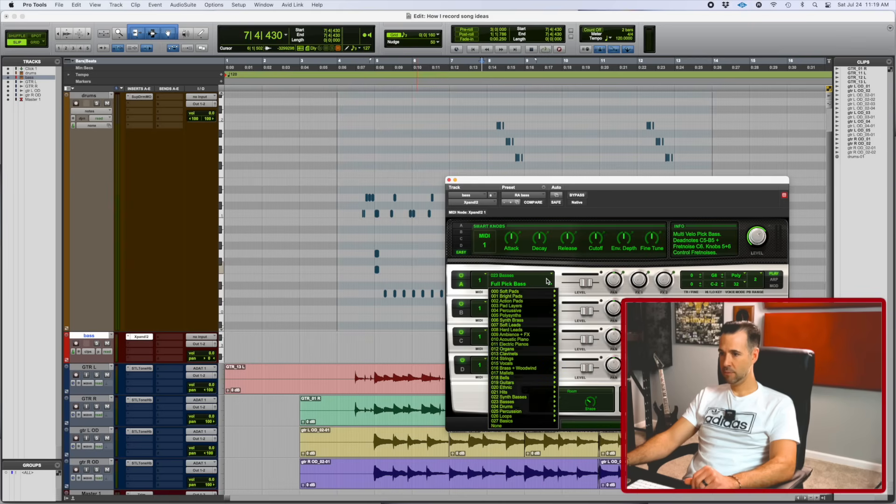
pyautogui.moveTo(522, 398)
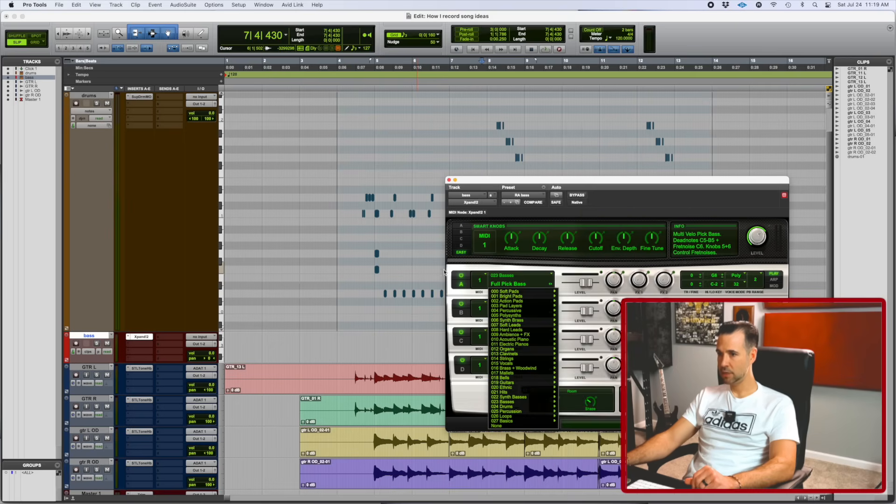
pyautogui.click(637, 181)
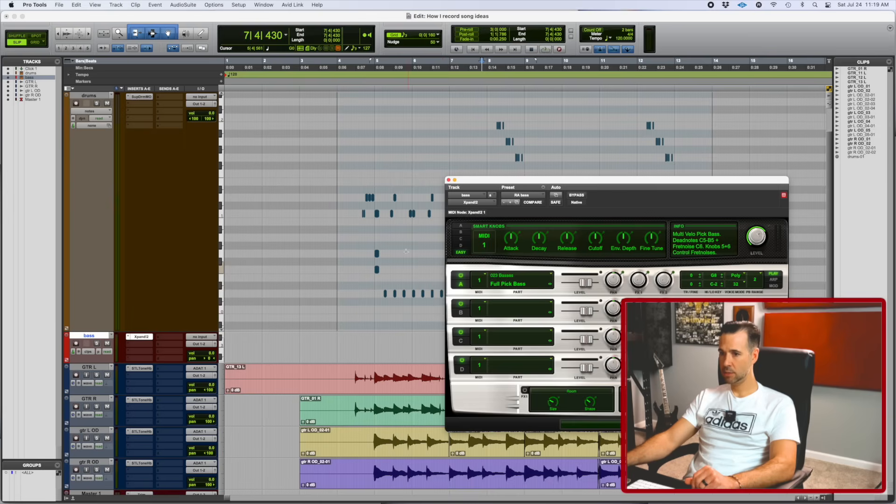
# Increase the bass track's height and switch its track view from clips to notes
pyautogui.click(83, 366)
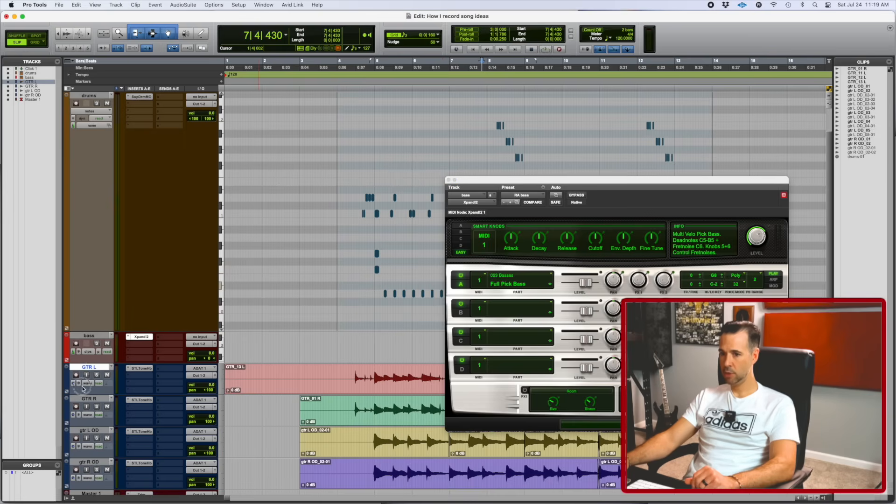
pyautogui.moveTo(83, 363); pyautogui.dragTo(90, 394)
pyautogui.click(90, 351)
pyautogui.click(93, 359)
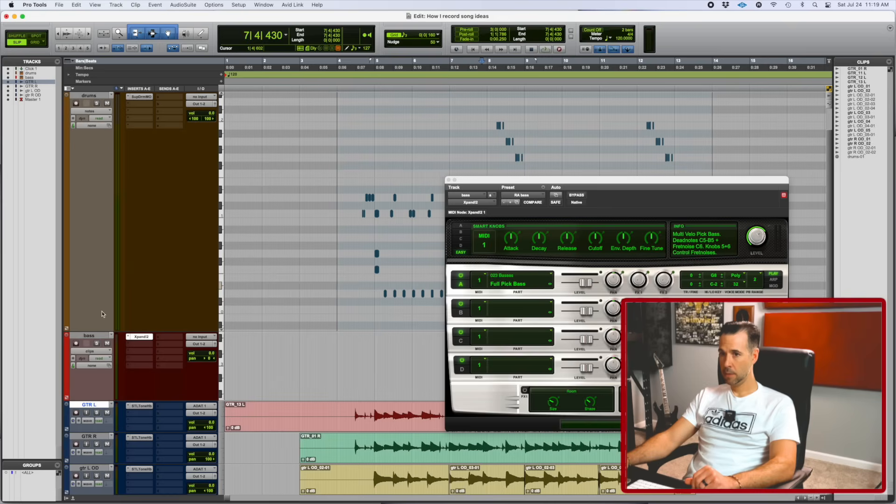
# Draw a short C1 note on the bass track at 4|3|568 with the Pencil tool and audition it
pyautogui.click(201, 34)
pyautogui.moveTo(366, 360)
pyautogui.mouseDown()
pyautogui.moveTo(361, 405)
pyautogui.moveTo(363, 382)
pyautogui.mouseUp()
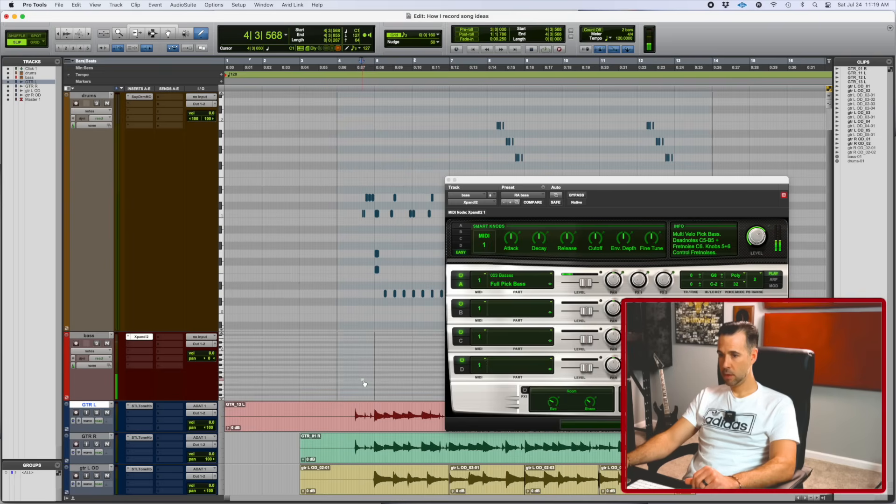
pyautogui.press('space')
pyautogui.press('space')
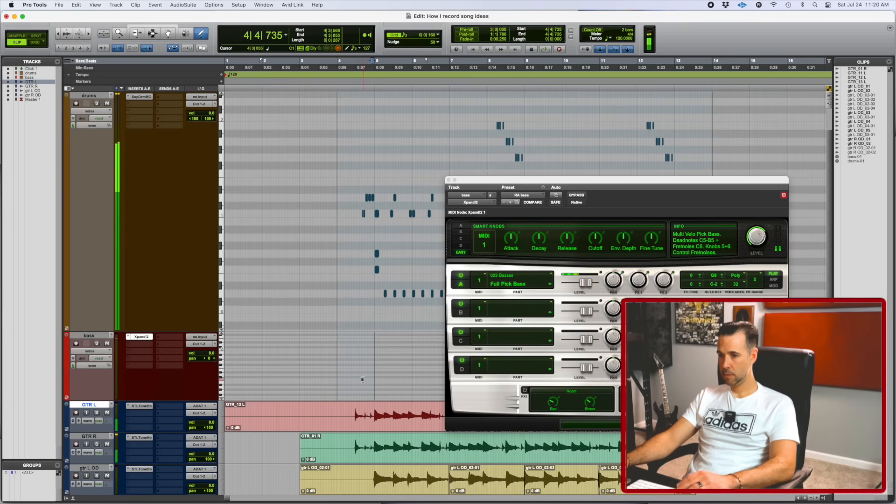
pyautogui.click(364, 381)
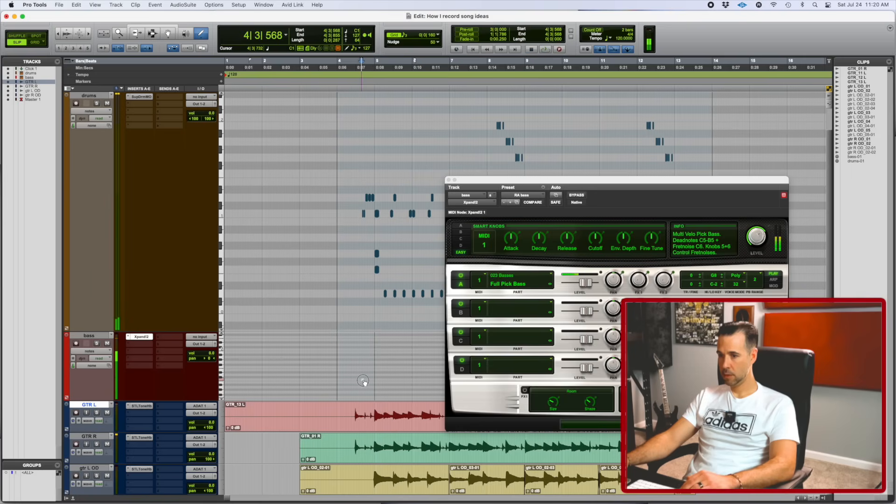
# Insert the mono SansAmp PSA-1 on the bass track's second insert slot and load its RA bass preset, auditioning the C1 note through it
pyautogui.click(143, 350)
pyautogui.moveTo(173, 347)
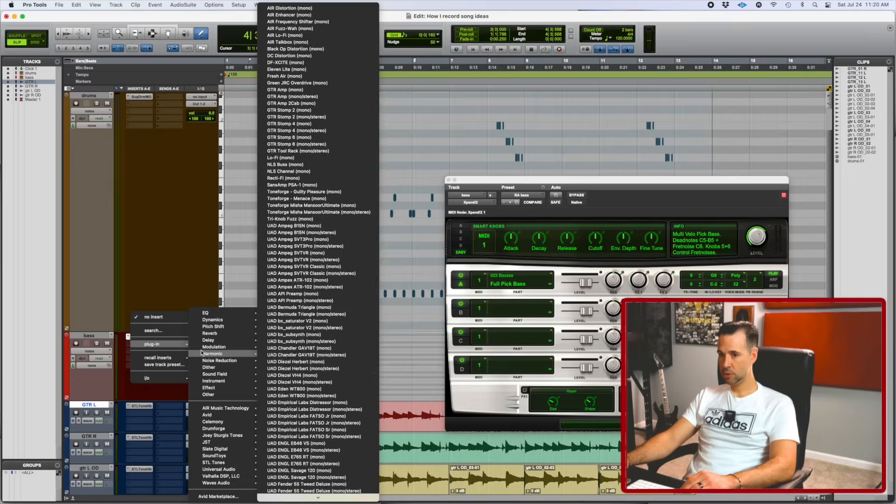
pyautogui.moveTo(225, 344)
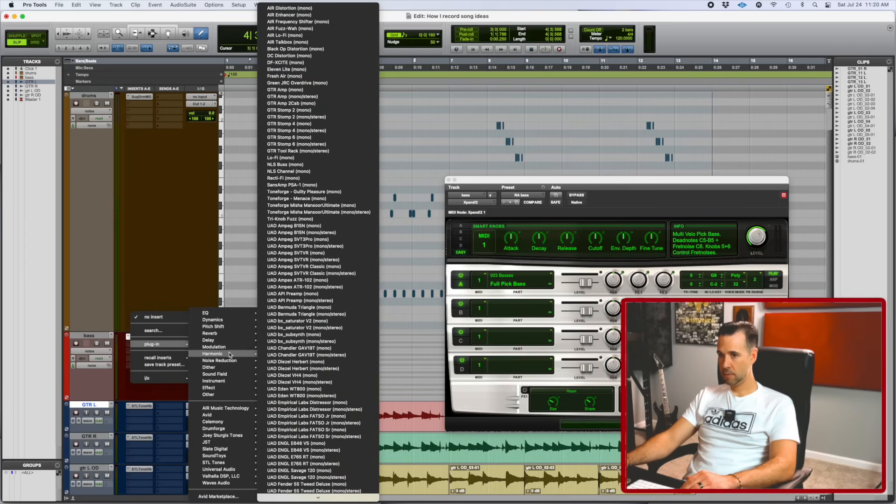
pyautogui.click(292, 185)
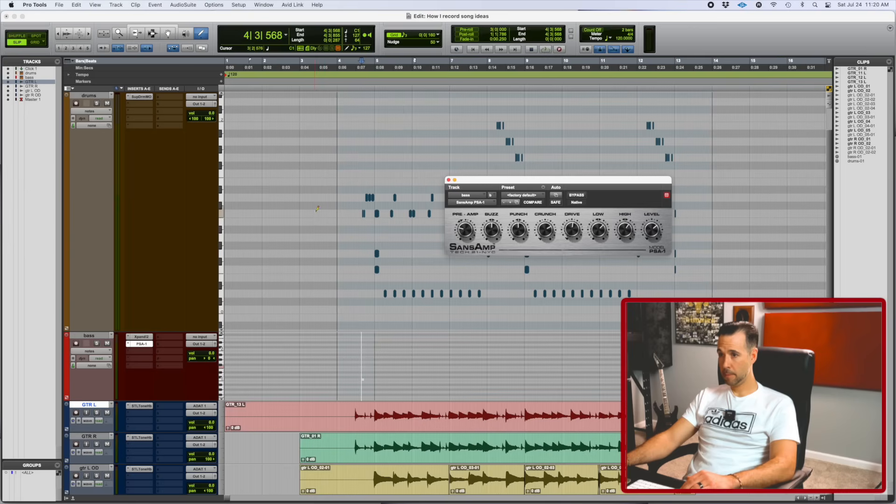
pyautogui.click(539, 195)
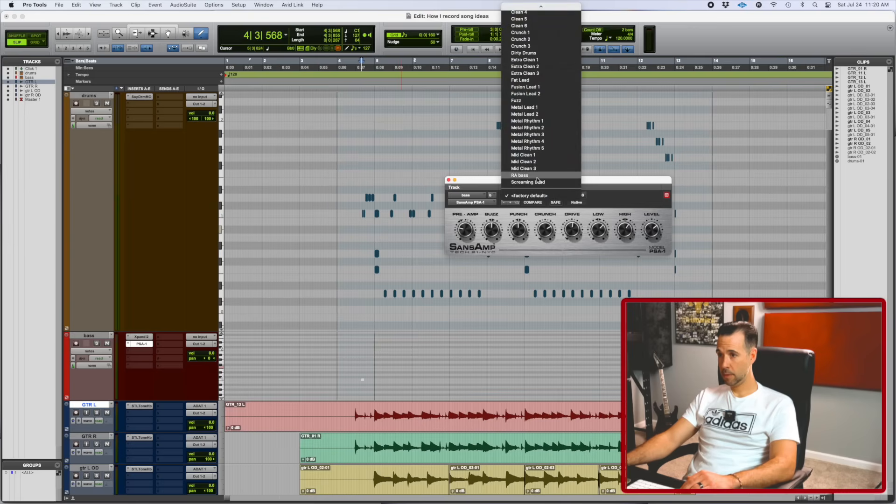
pyautogui.click(525, 190)
pyautogui.click(363, 381)
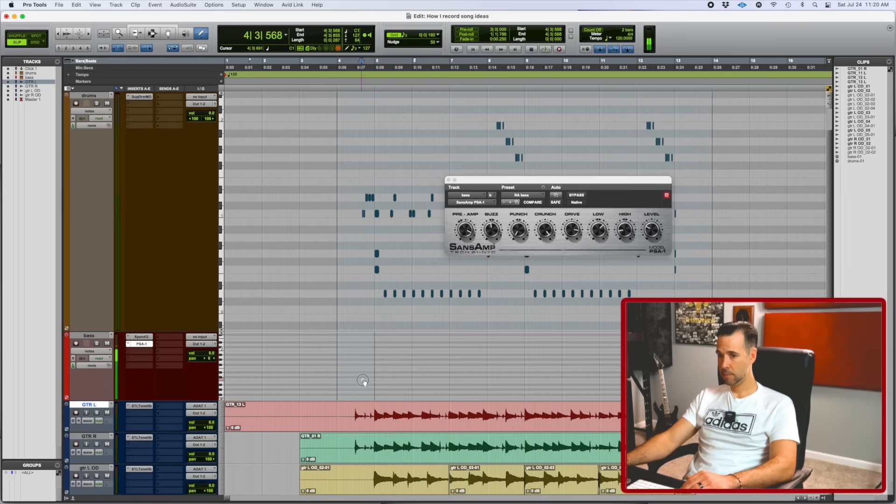
# Insert the mono EQ3 1-Band plug-in on the bass track's third insert slot
pyautogui.click(134, 354)
pyautogui.moveTo(154, 351)
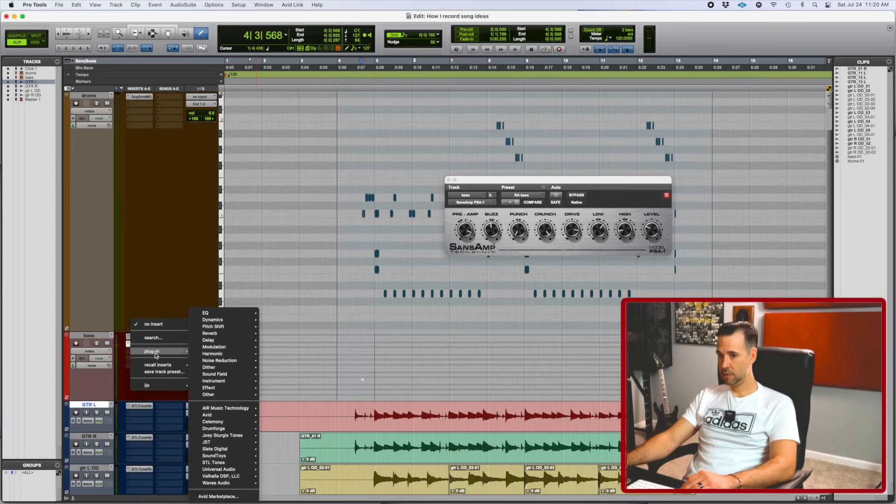
pyautogui.moveTo(219, 313)
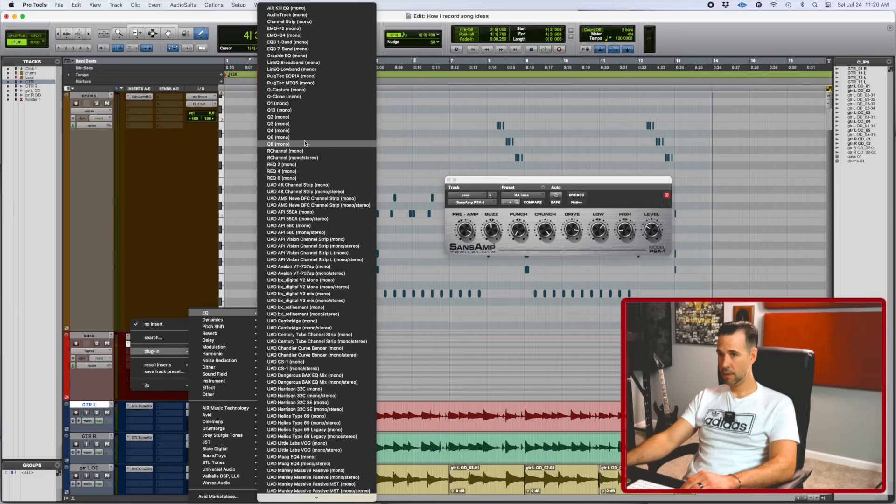
pyautogui.click(287, 42)
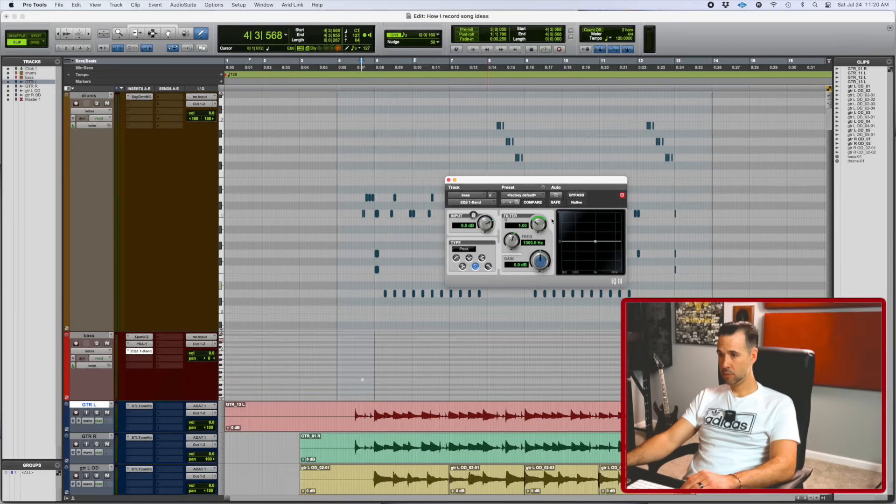
# Set the EQ3 1-Band filter type to Low-Pass after trying a 2.2 dB peak boost and the High-Pass type
pyautogui.moveTo(524, 261); pyautogui.dragTo(523, 256)
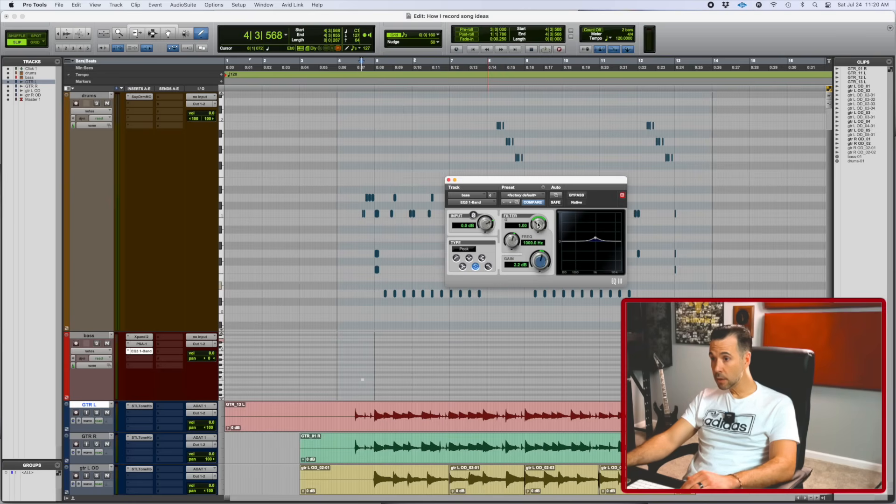
pyautogui.click(456, 258)
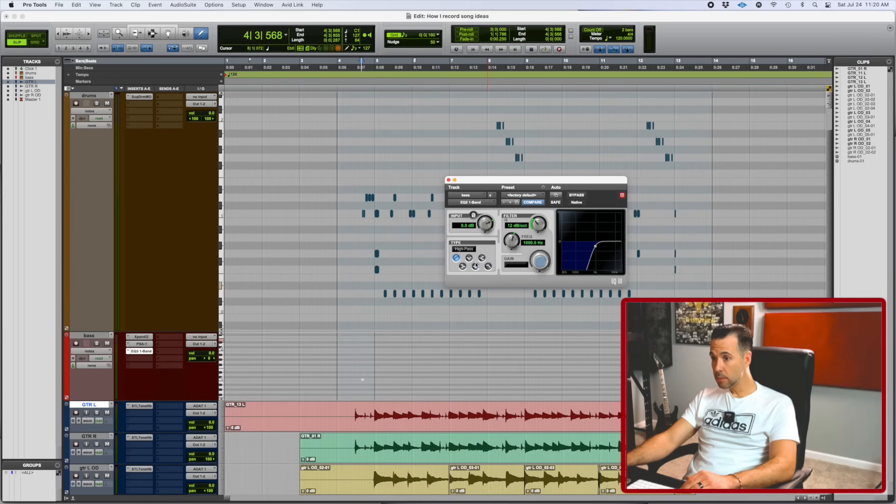
pyautogui.click(489, 267)
# Audition the bass note through the low-pass filter, and bypass the EQ3 1-Band to compare the unfiltered sound
pyautogui.press('space')
pyautogui.press('space')
pyautogui.click(364, 381)
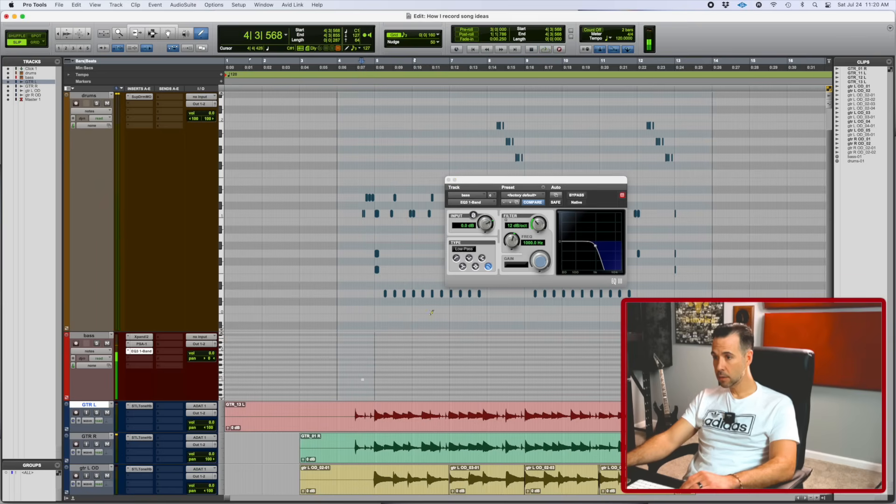
pyautogui.click(576, 195)
pyautogui.click(363, 380)
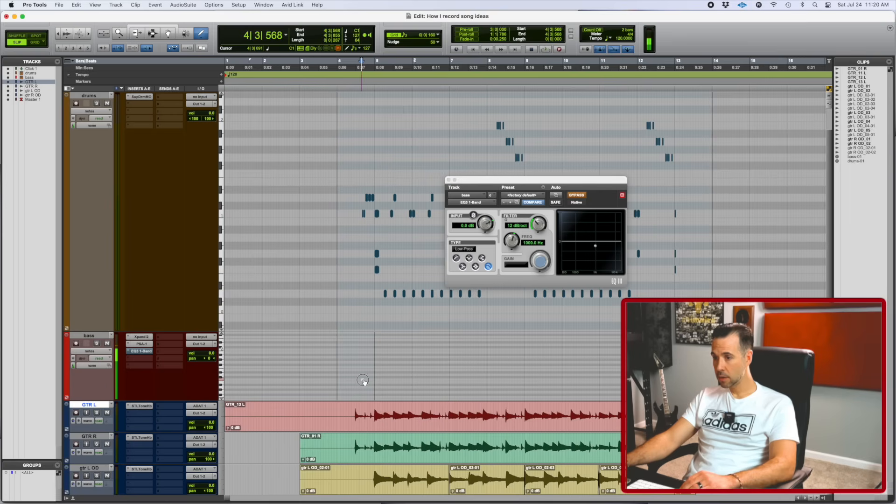
# Re-enable the EQ3 1-Band, audition the bass note through it while moving the note, and close the plug-in window
pyautogui.click(577, 196)
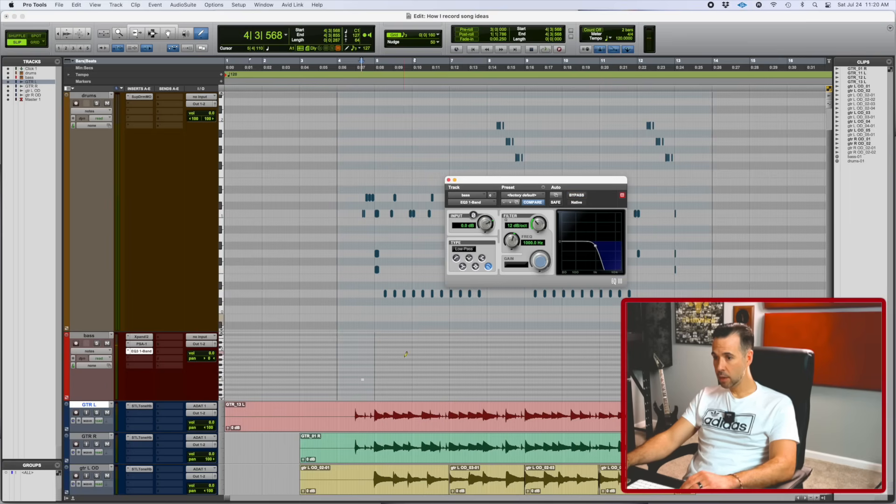
pyautogui.click(363, 380)
pyautogui.moveTo(363, 380); pyautogui.dragTo(369, 373)
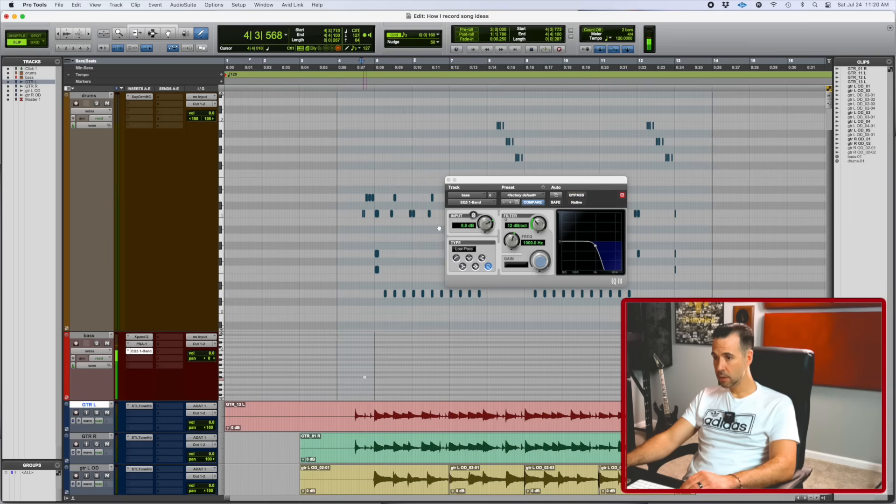
pyautogui.click(448, 180)
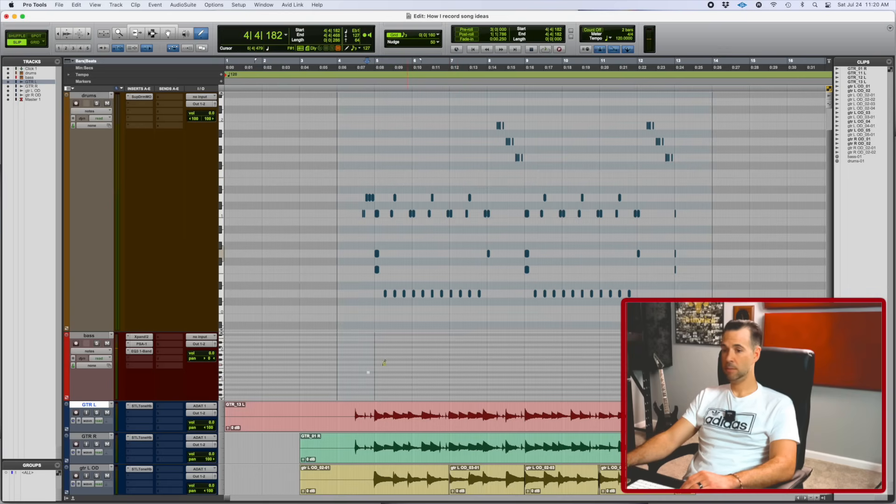
# Enlarge the bass track, switch to Grid mode and move the bass note to 5|1|000
pyautogui.moveTo(94, 401); pyautogui.dragTo(95, 460)
pyautogui.press('t')
pyautogui.press('t')
pyautogui.press('t')
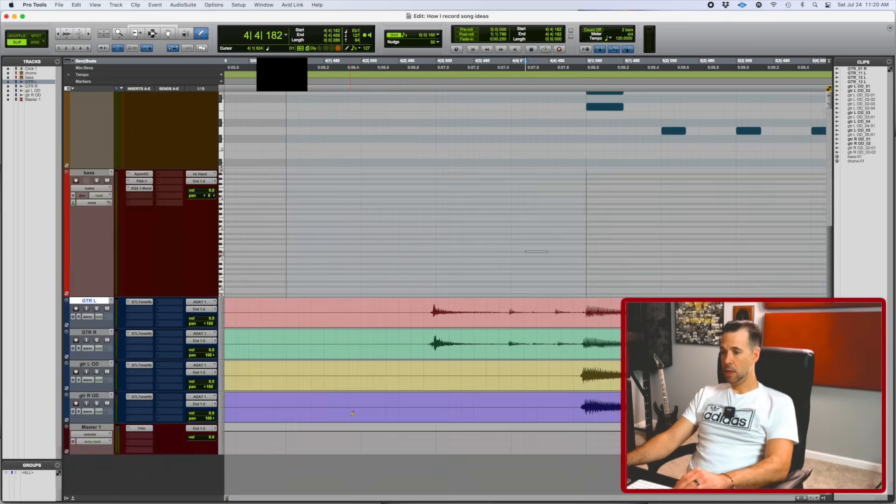
pyautogui.click(80, 32)
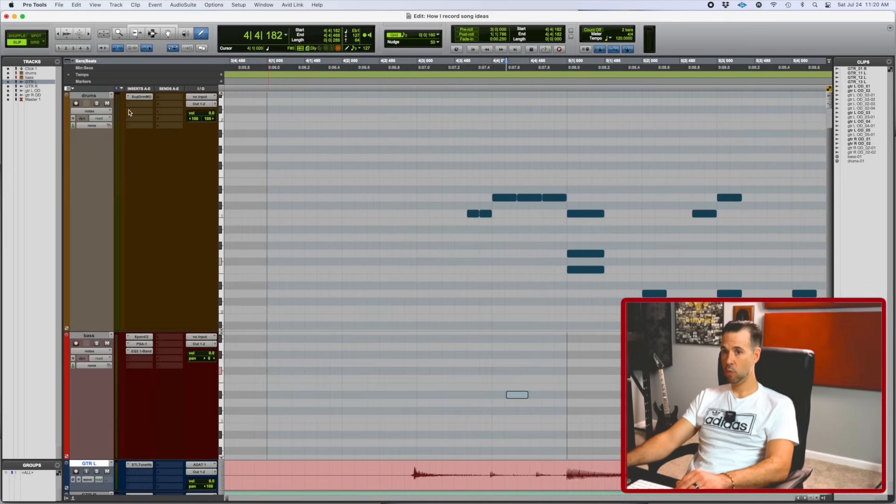
pyautogui.press('F4')
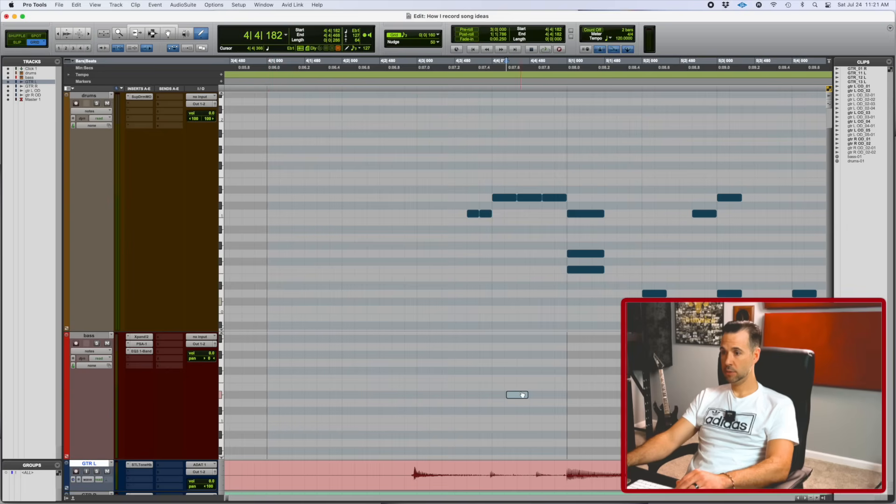
pyautogui.moveTo(515, 395); pyautogui.dragTo(576, 395)
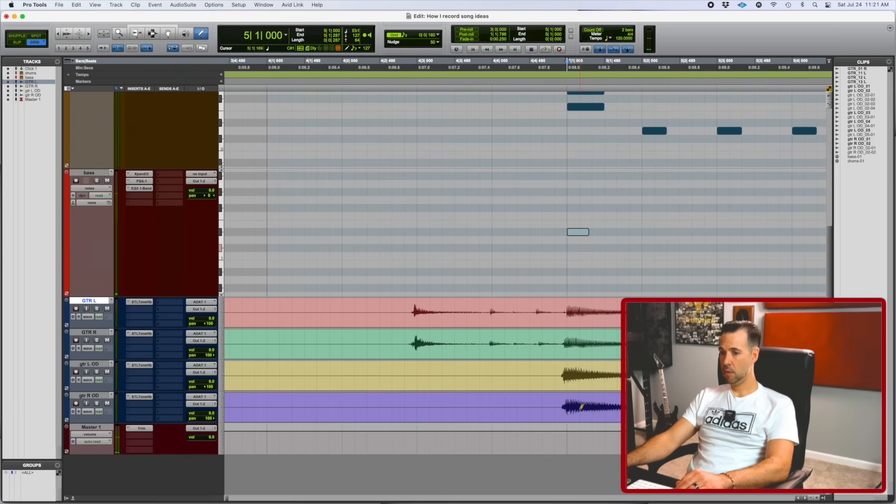
# Solo the gtr L OD track and play it back from the start of bar 5
pyautogui.scroll(-5, 578, 401)
pyautogui.press('r')
pyautogui.hscroll(3, 582, 407)
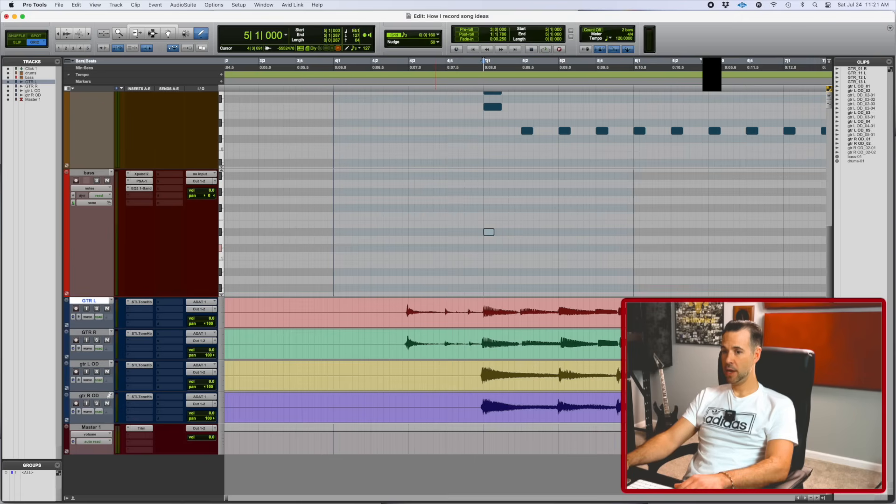
pyautogui.click(98, 372)
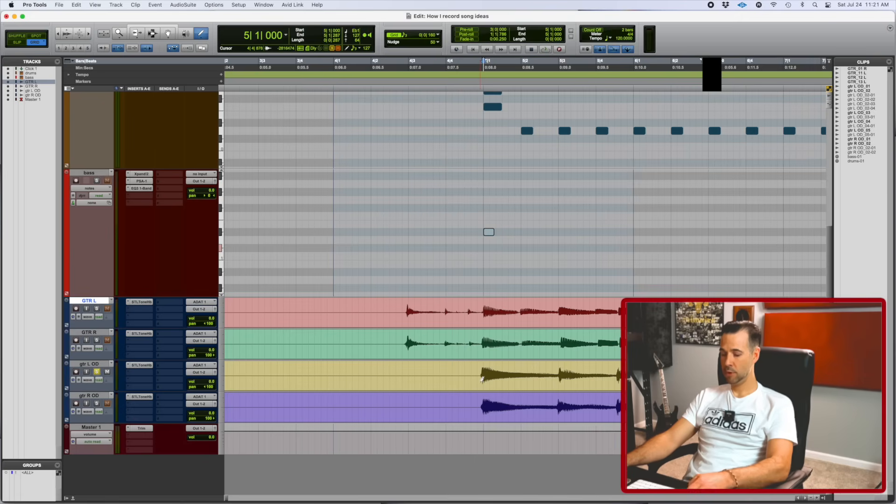
pyautogui.press('F7')
pyautogui.click(482, 387)
pyautogui.press('space')
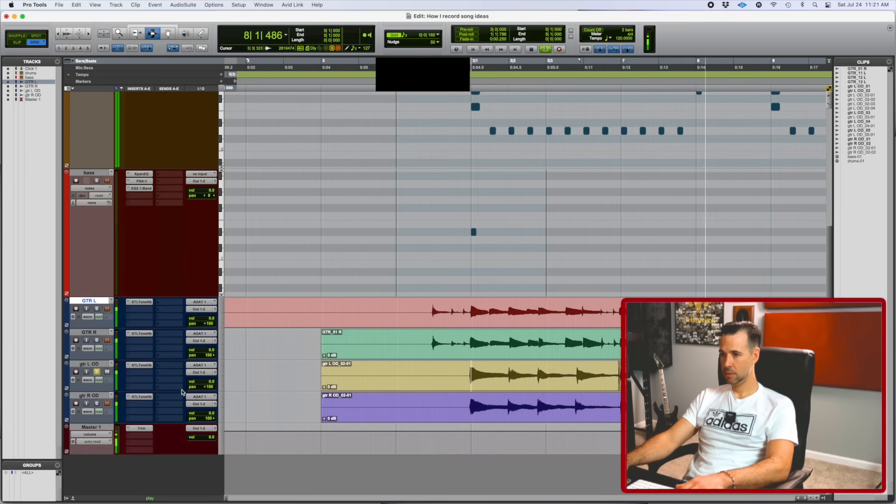
pyautogui.press('space')
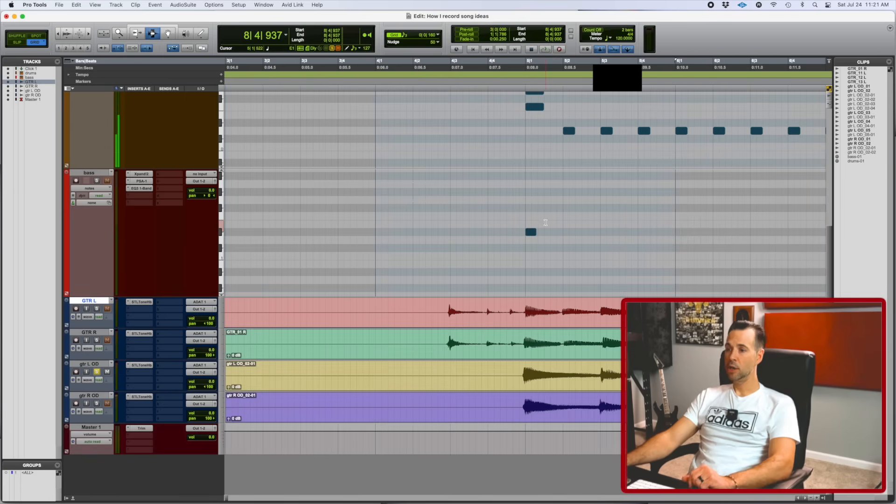
# Raise the bass note at 5|1|000 to Bb1 after trying it at C1, with GTR L record-armed for checking the pitch on guitar
pyautogui.moveTo(532, 232); pyautogui.dragTo(531, 255)
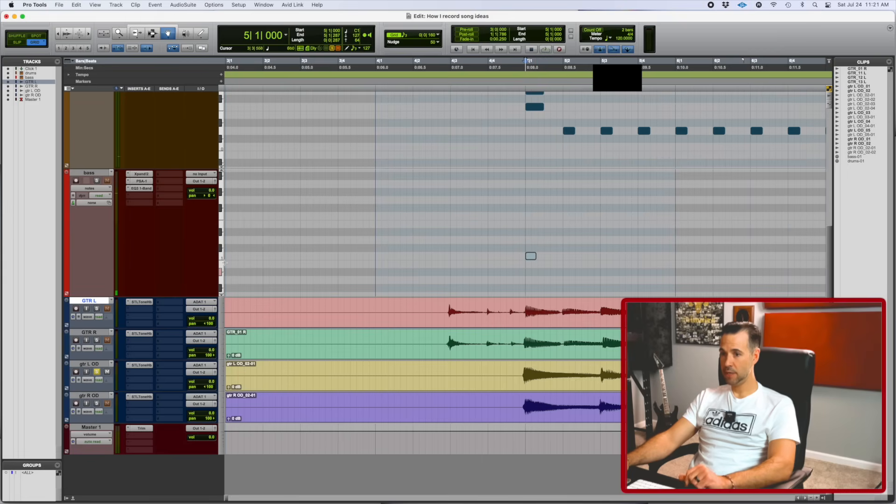
pyautogui.click(222, 257)
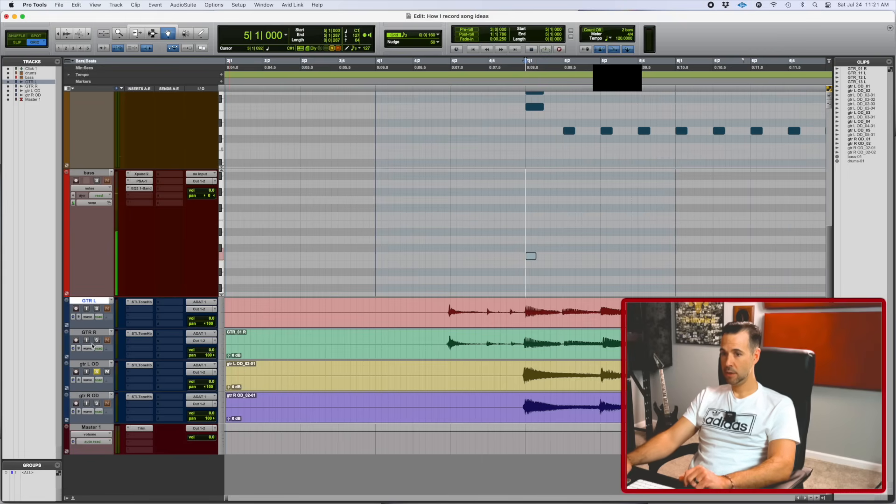
pyautogui.click(222, 258)
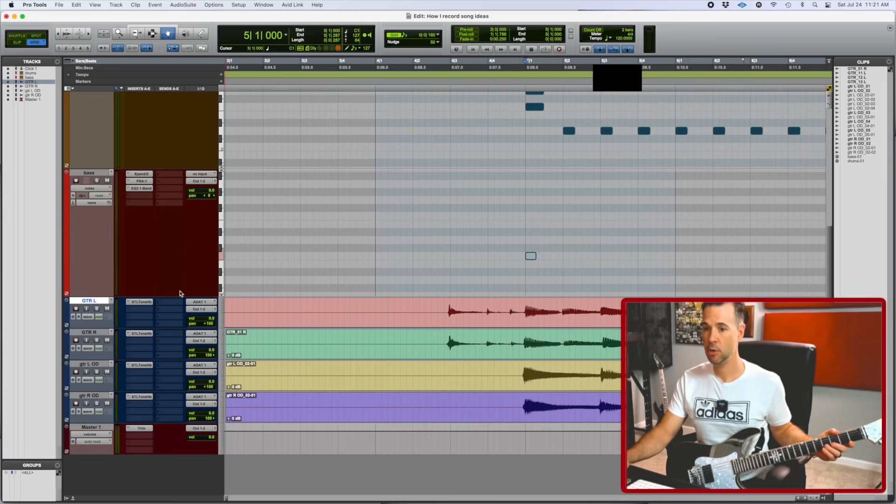
pyautogui.click(76, 308)
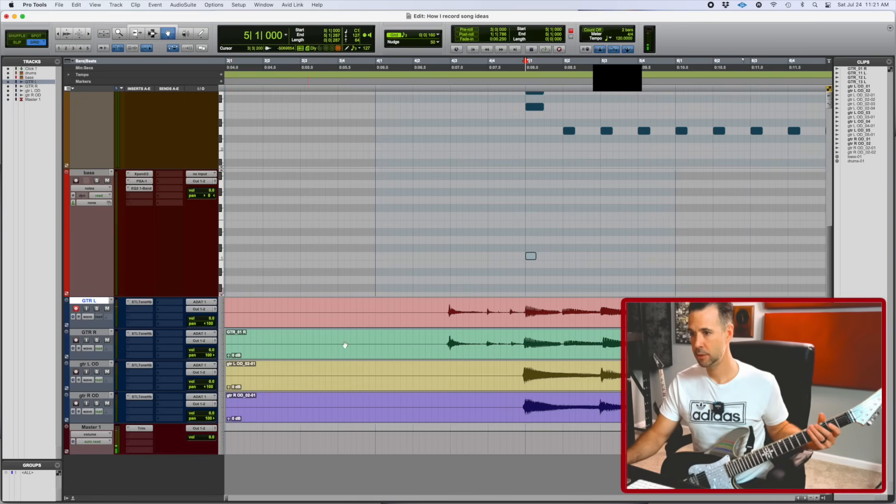
pyautogui.click(530, 258)
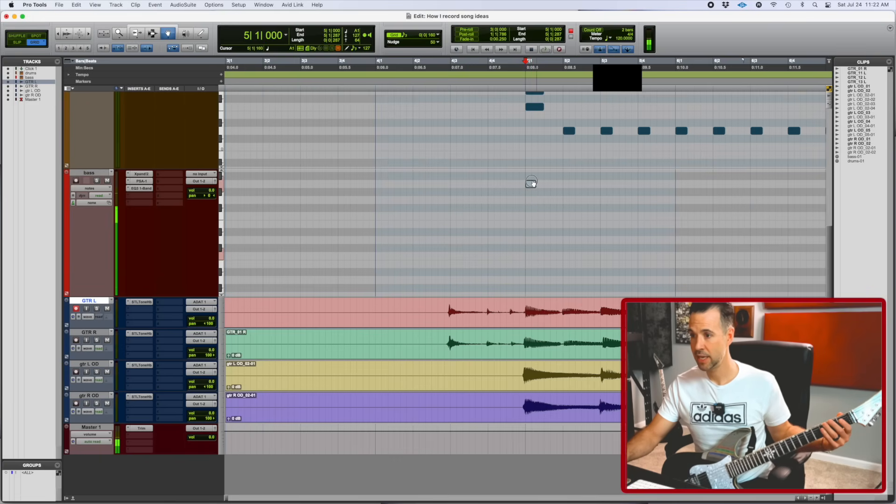
pyautogui.moveTo(532, 180); pyautogui.dragTo(532, 179)
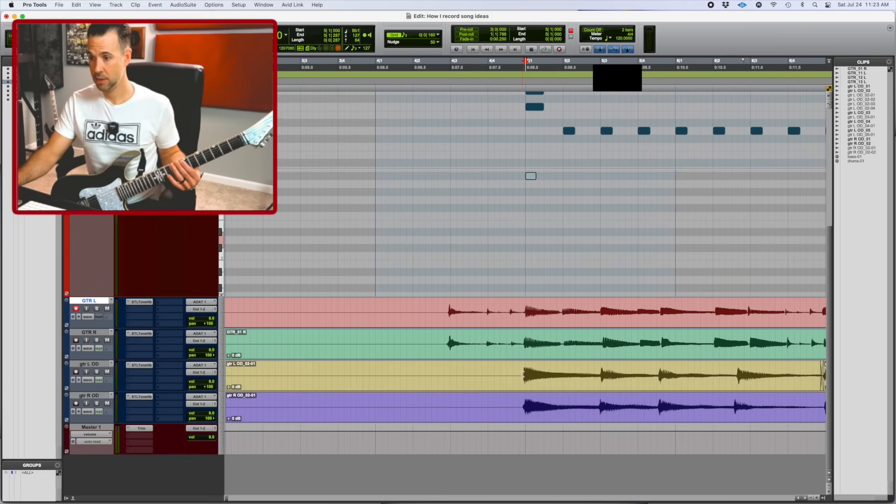
# Lengthen the Bb1 bass note to two beats, ending at 5|3|000, and move the bass track directly above gtr L OD
pyautogui.moveTo(523, 376); pyautogui.dragTo(822, 373)
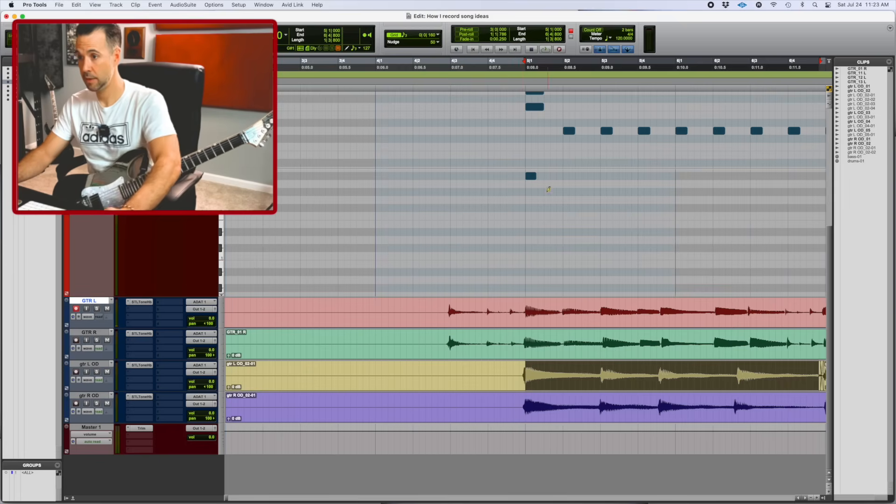
pyautogui.moveTo(534, 175); pyautogui.dragTo(603, 176)
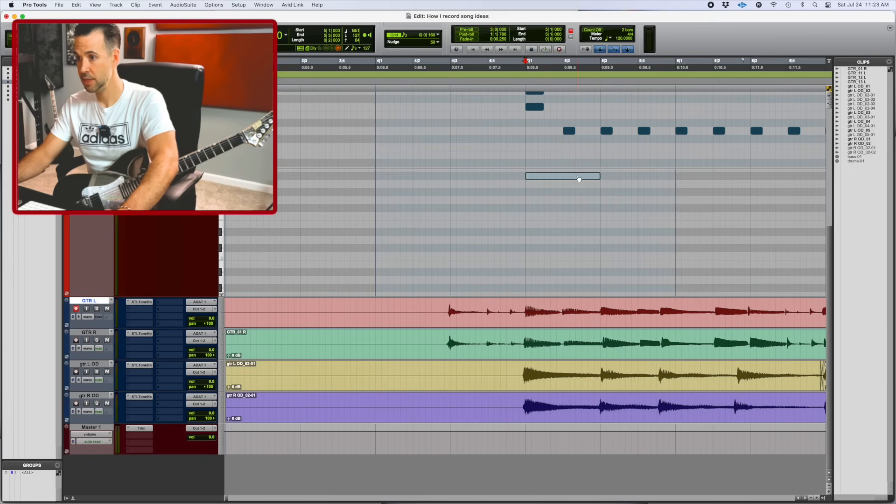
pyautogui.moveTo(87, 173); pyautogui.dragTo(90, 351)
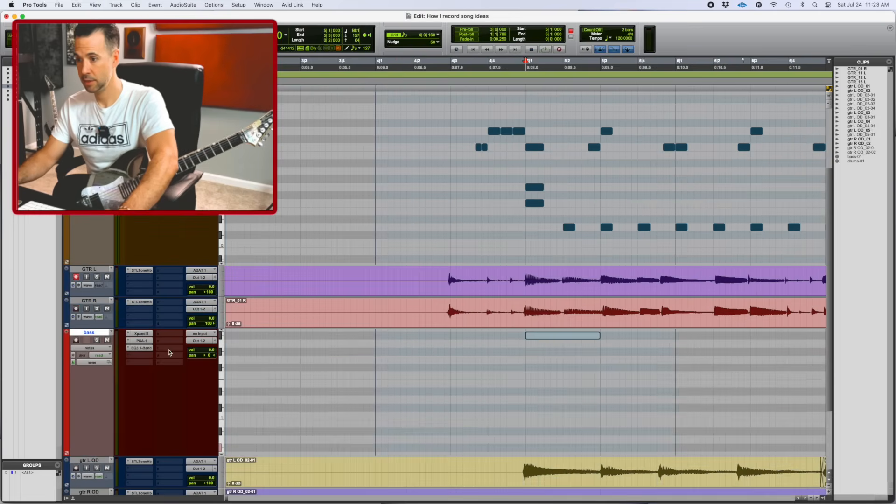
pyautogui.scroll(-3, 532, 393)
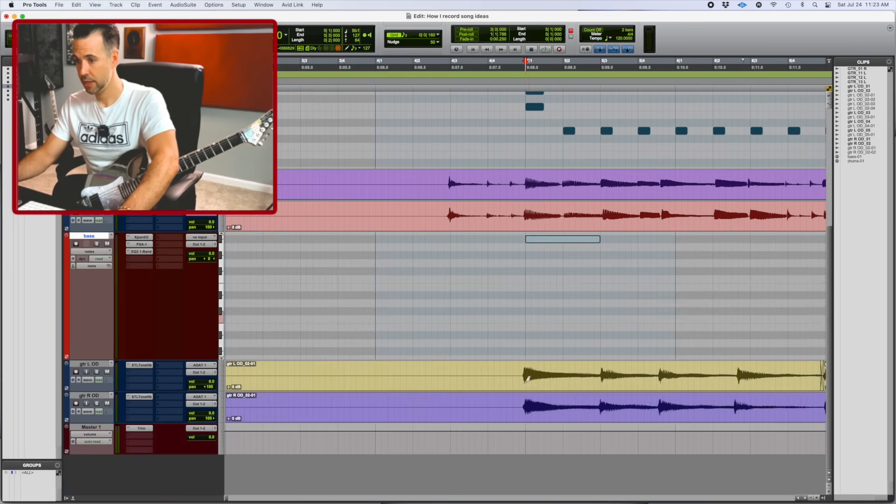
# Solo the gtr L OD track and play it from 5|1|000
pyautogui.moveTo(520, 377); pyautogui.dragTo(644, 374)
pyautogui.click(96, 371)
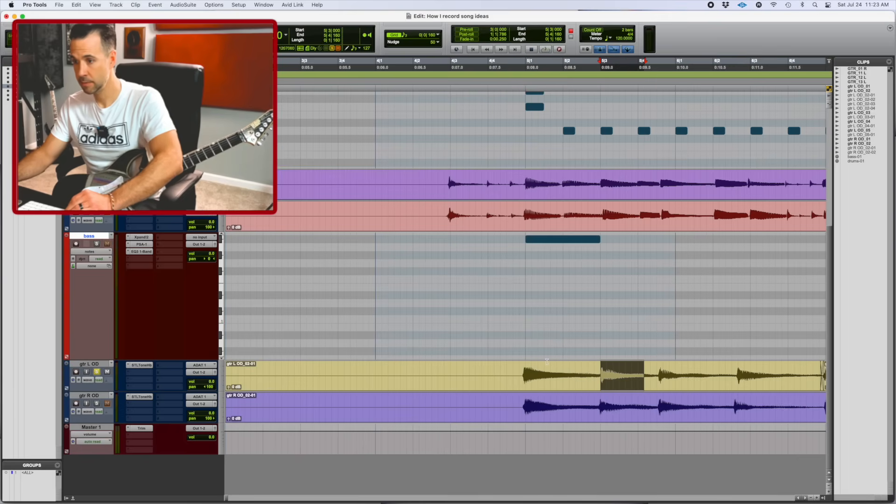
pyautogui.click(525, 370)
pyautogui.press('space')
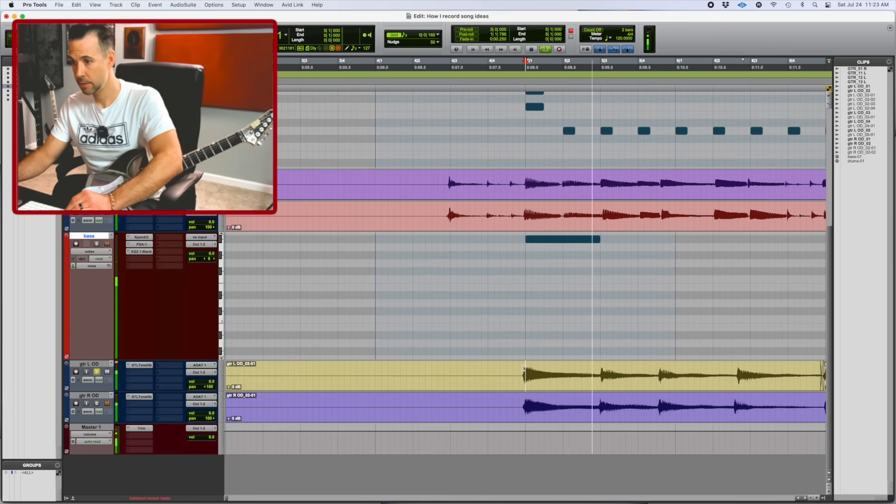
pyautogui.press('space')
# Solo the bass track as well and compare its note with gtr L OD, playing from just before bar 5
pyautogui.click(97, 244)
pyautogui.press('space')
pyautogui.press('space')
pyautogui.click(512, 374)
pyautogui.press('space')
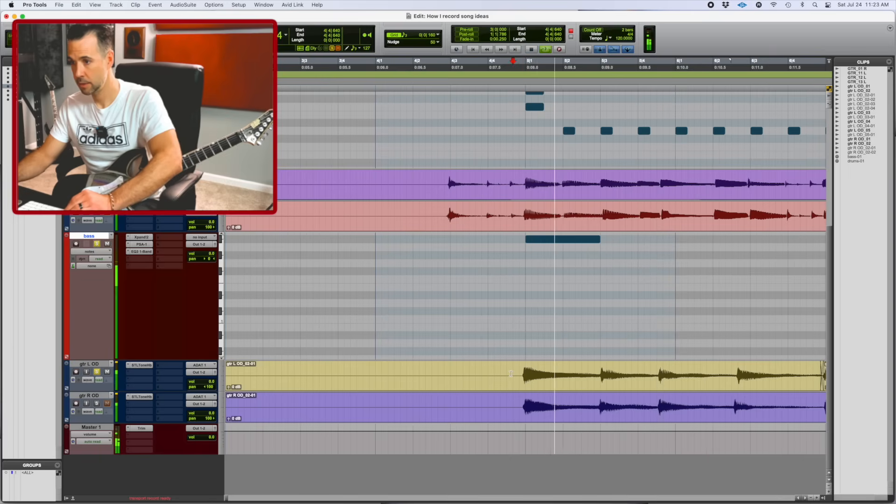
pyautogui.press('space')
pyautogui.click(518, 369)
pyautogui.press('space')
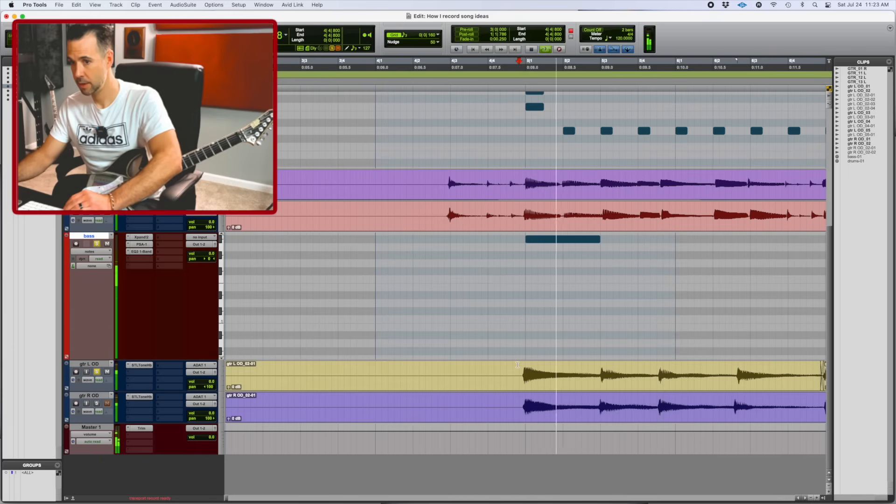
pyautogui.press('space')
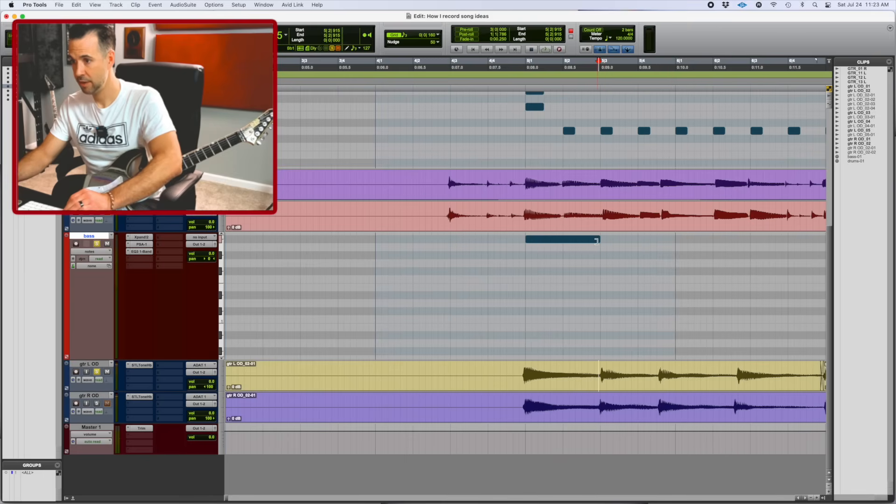
# Draw a G#1 bass note from 5|3|000 to 5|4|640 and play back the phrase from 4|4|640
pyautogui.moveTo(602, 254); pyautogui.dragTo(647, 255)
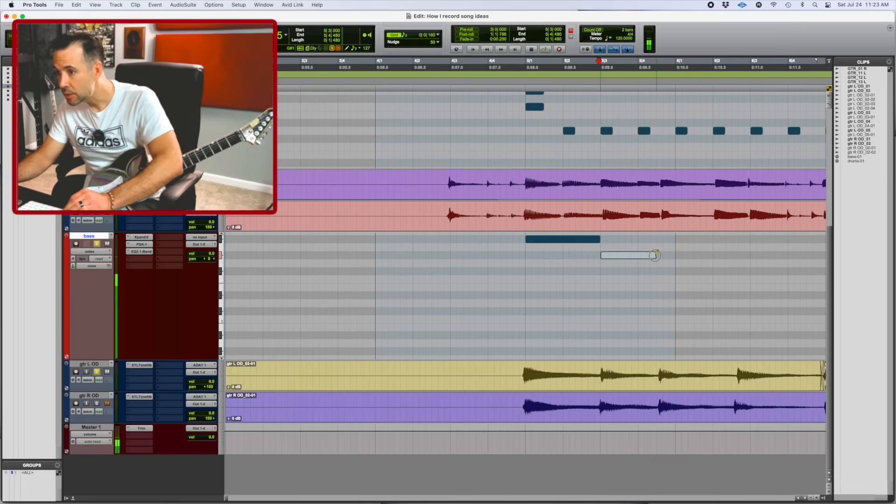
pyautogui.moveTo(660, 255); pyautogui.dragTo(663, 255)
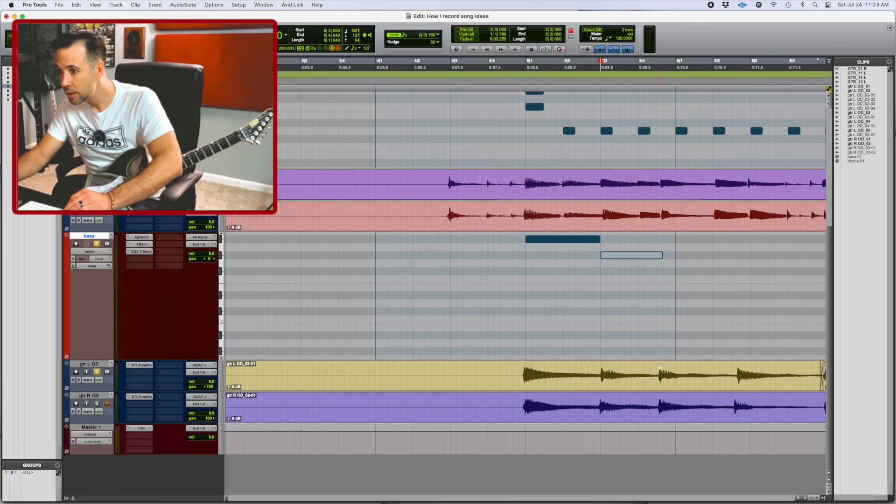
pyautogui.click(512, 71)
pyautogui.press('space')
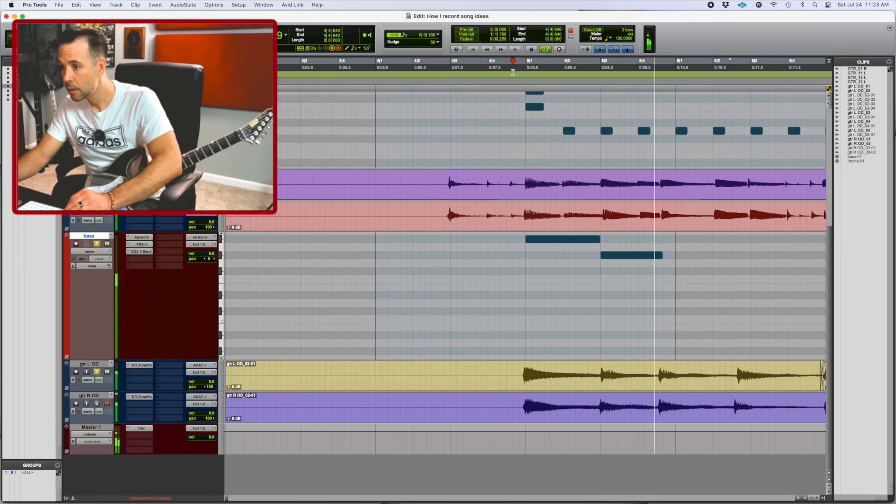
pyautogui.press('space')
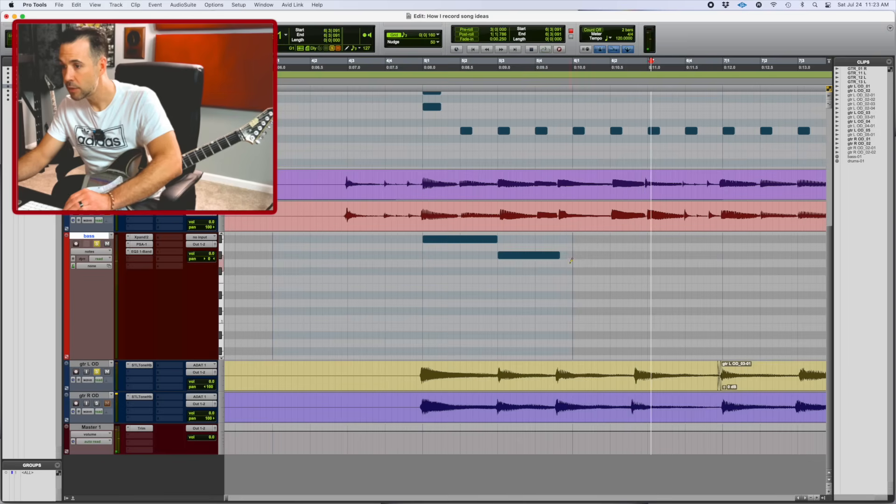
# Draw a two-beat F#1 bass note from 5|4|640 to 6|2|640 and play back the phrase from 4|4|640
pyautogui.click(564, 271)
pyautogui.moveTo(565, 270); pyautogui.dragTo(631, 271)
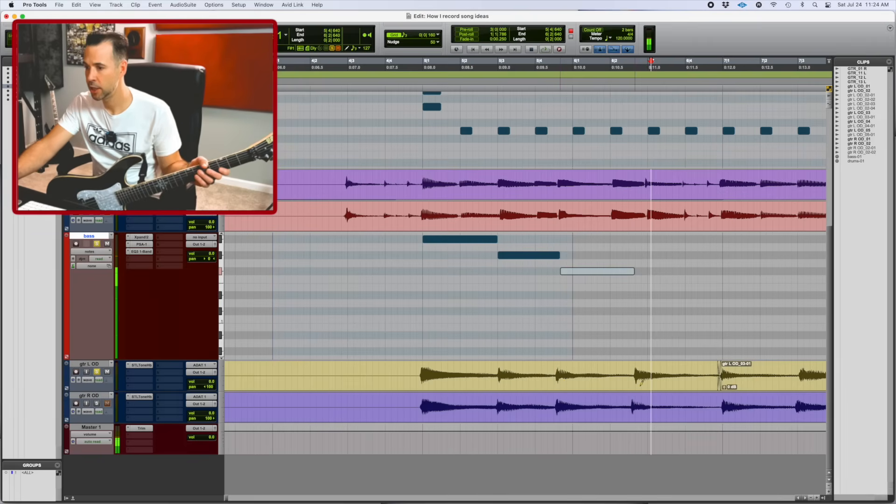
pyautogui.press('space')
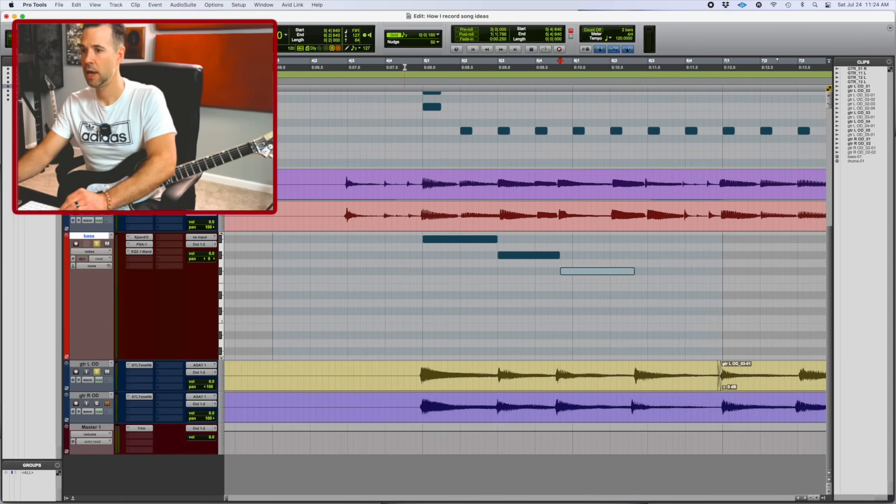
pyautogui.click(410, 66)
pyautogui.press('space')
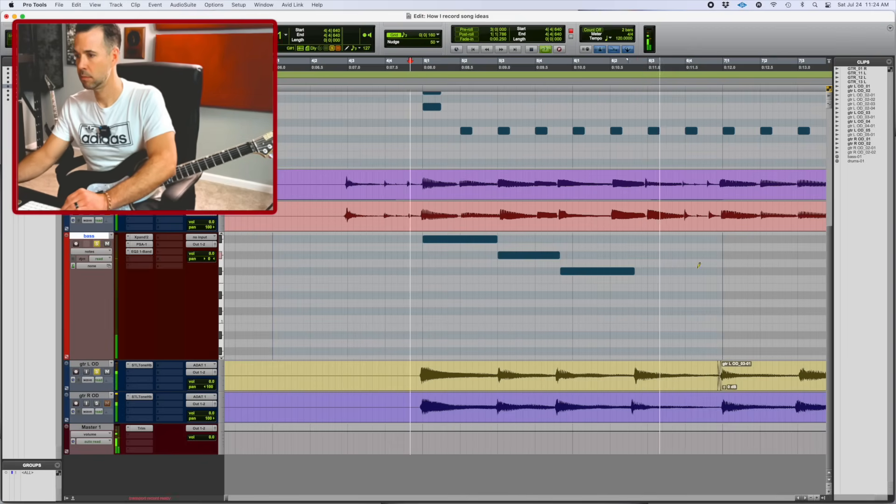
pyautogui.press('space')
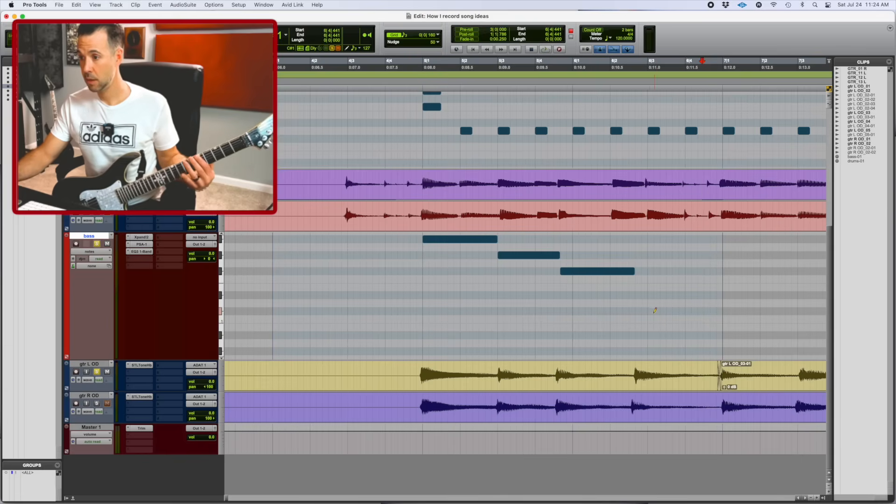
# Draw an F1 bass note from 6|3|000 to 7|1|000 and play back the phrase from 5|1|000
pyautogui.click(649, 311)
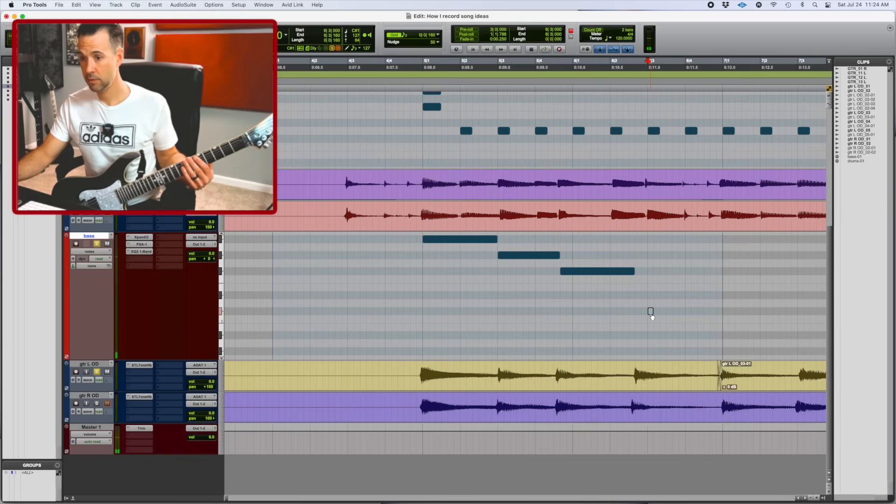
pyautogui.moveTo(652, 317); pyautogui.dragTo(651, 321)
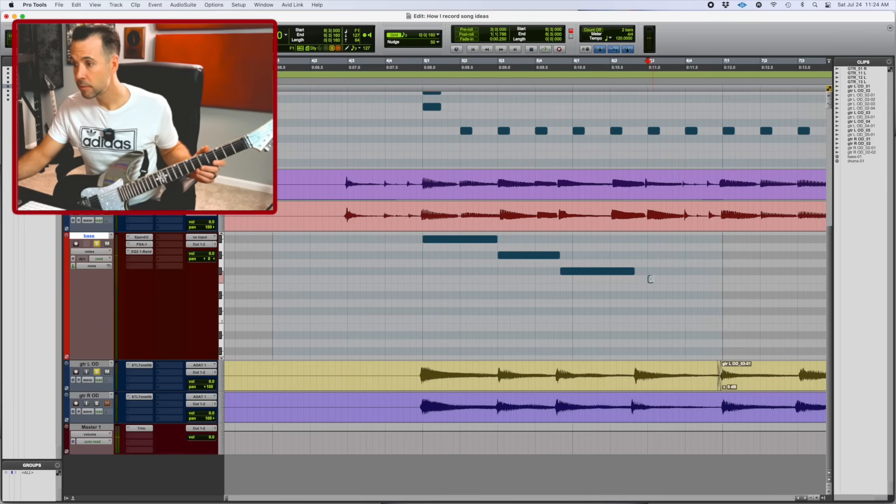
pyautogui.moveTo(678, 279); pyautogui.dragTo(722, 279)
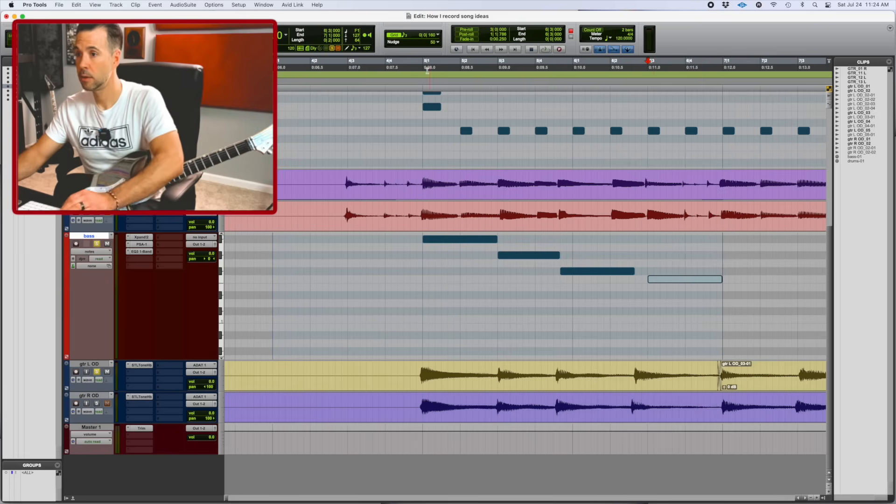
pyautogui.click(422, 63)
pyautogui.press('space')
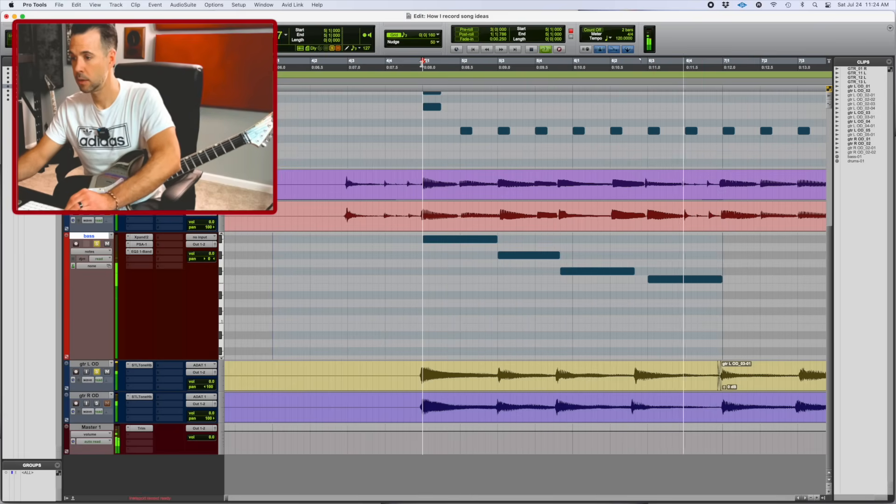
pyautogui.press('space')
# Extend the start of the F1 bass note back to 6|2|640 and play back the phrase from 5|1|000
pyautogui.moveTo(650, 281); pyautogui.dragTo(636, 281)
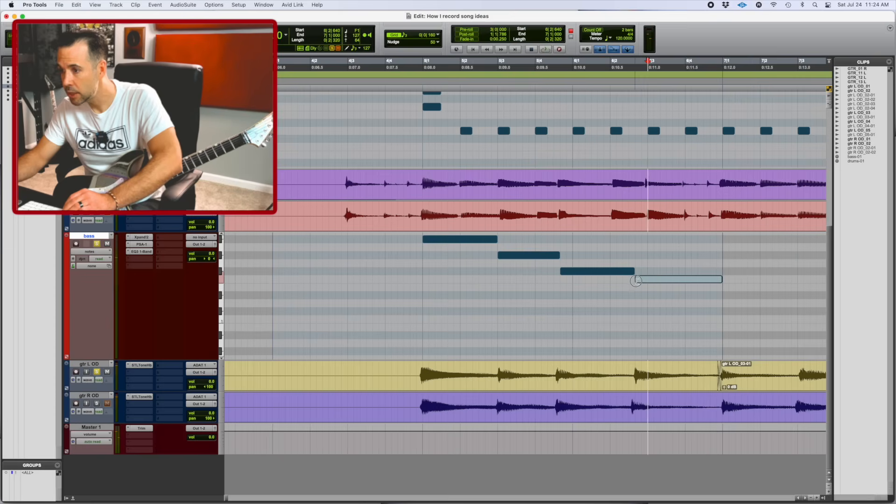
pyautogui.click(425, 66)
pyautogui.press('space')
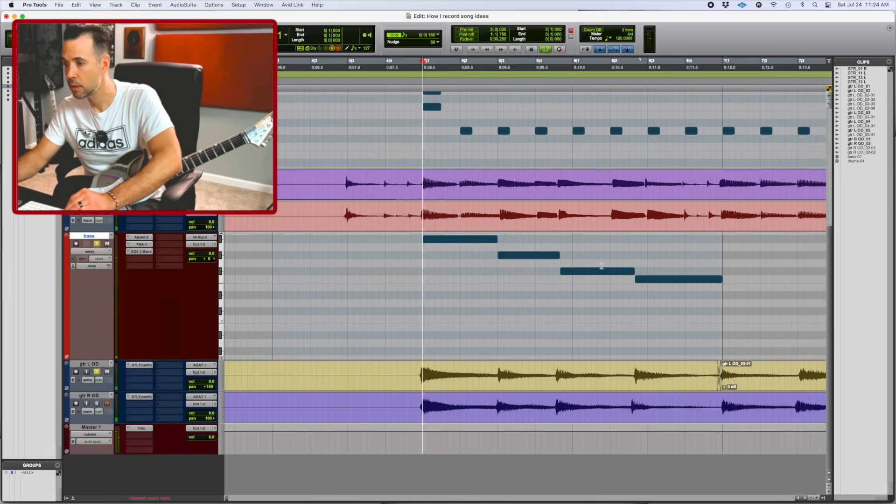
pyautogui.press('space')
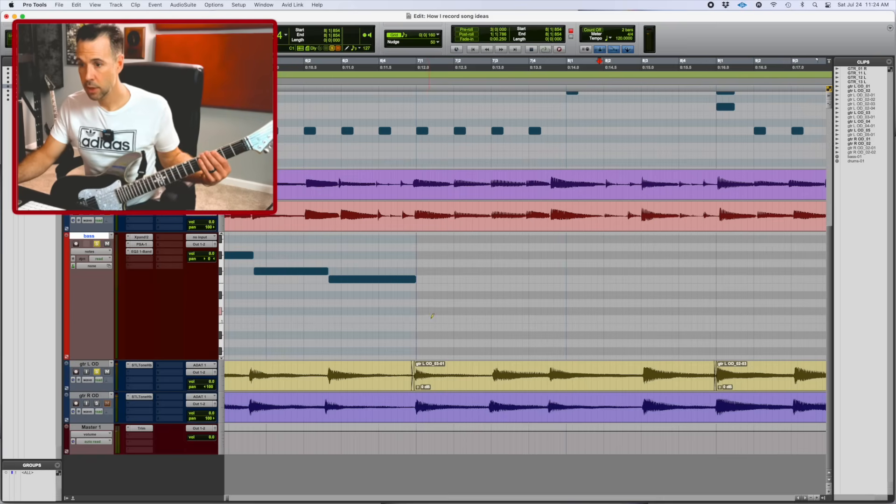
# Draw an Eb1 bass note from 7|1|000 to 7|3|000 and an F1 note from 7|3|000 to 7|4|640
pyautogui.click(428, 295)
pyautogui.moveTo(429, 295); pyautogui.dragTo(489, 295)
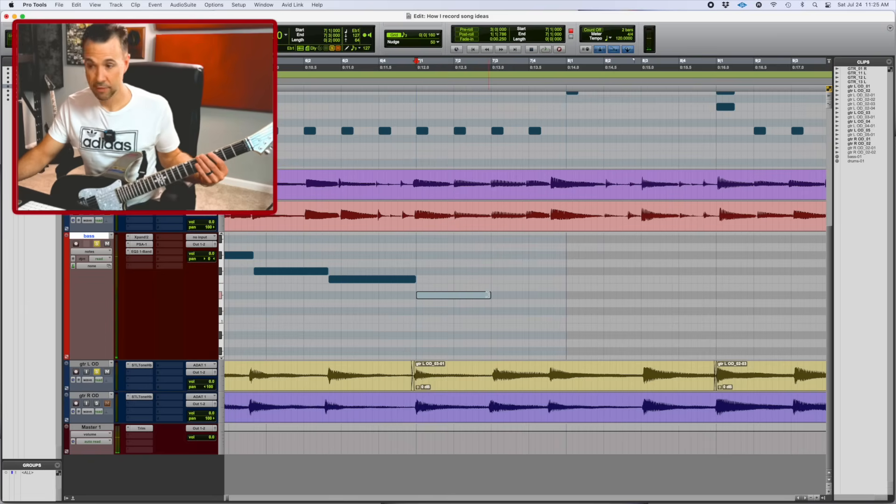
pyautogui.click(495, 280)
pyautogui.moveTo(517, 279); pyautogui.dragTo(553, 279)
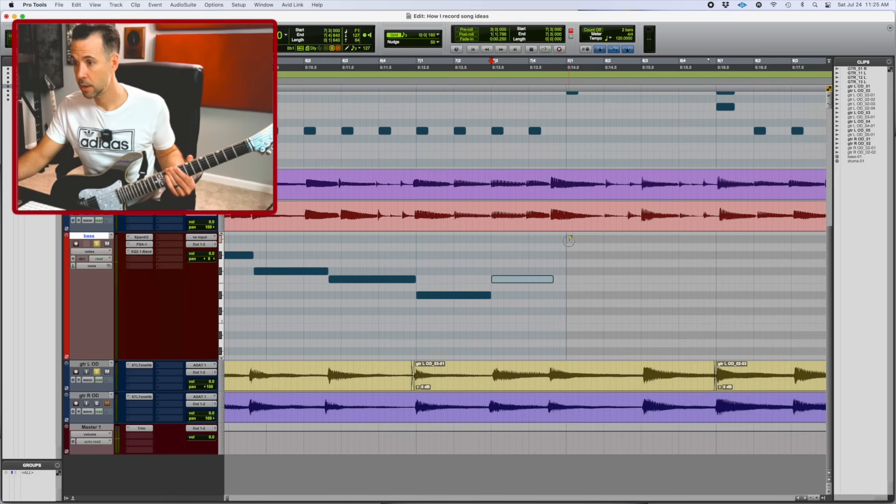
# Draw a Bb1 bass note from 7|4|640 to 8|3|000 and a G#1 note from 8|3|000 to 9|1|000
pyautogui.click(570, 239)
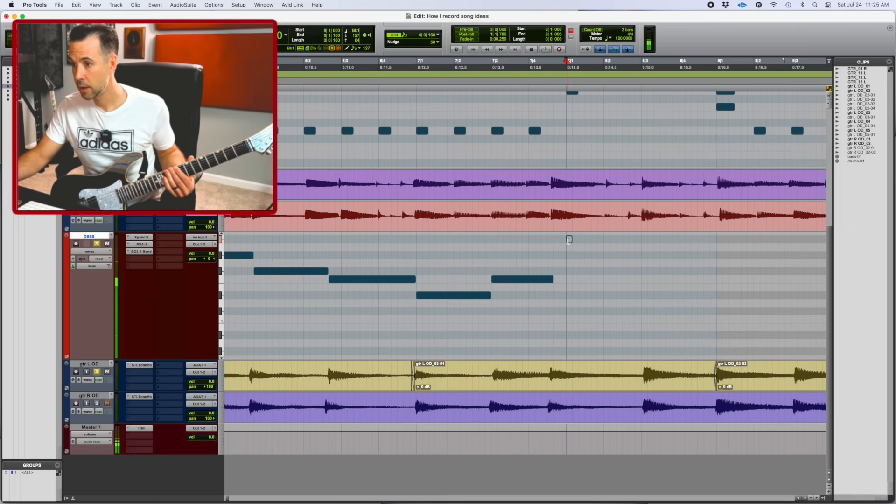
pyautogui.moveTo(570, 239); pyautogui.dragTo(620, 240)
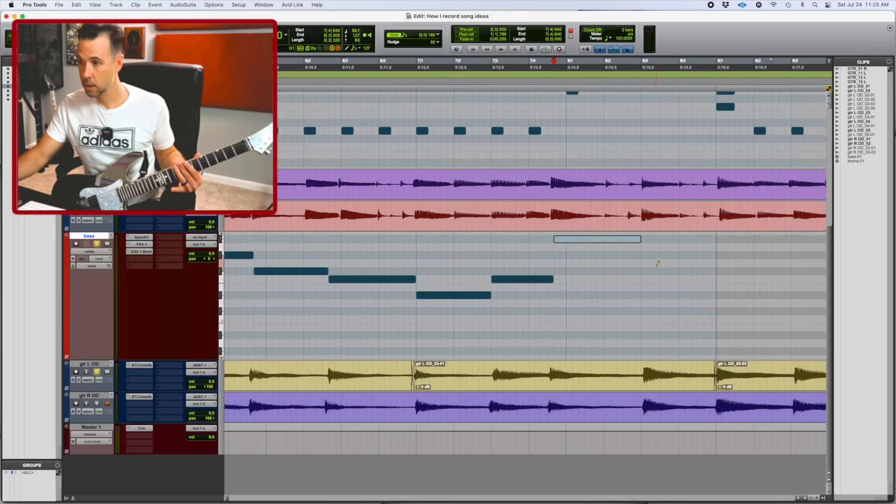
pyautogui.moveTo(644, 254); pyautogui.dragTo(716, 254)
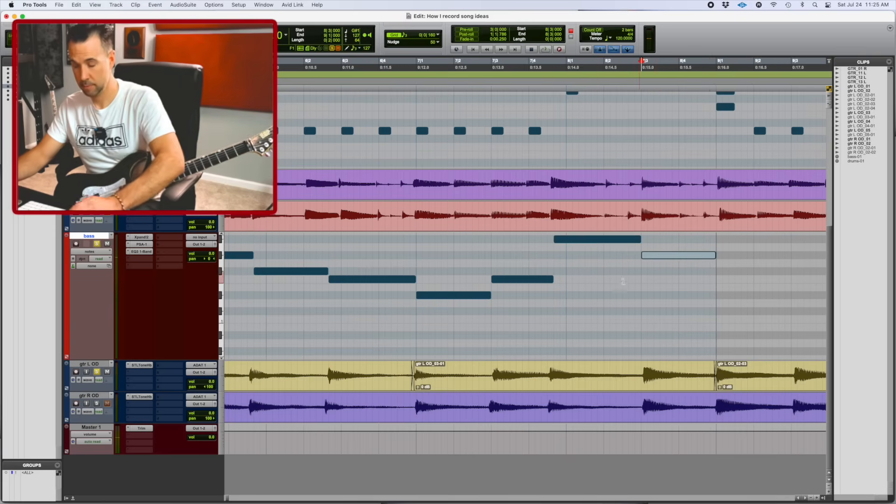
# Play back the full bass line from 5|1|000 and turn off solo on the bass and gtr L OD tracks
pyautogui.press('r')
pyautogui.click(320, 262)
pyautogui.press('space')
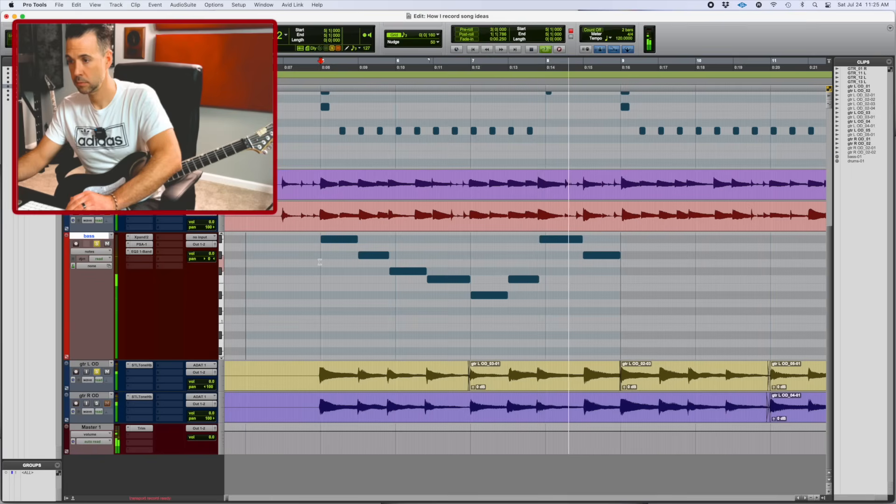
pyautogui.press('space')
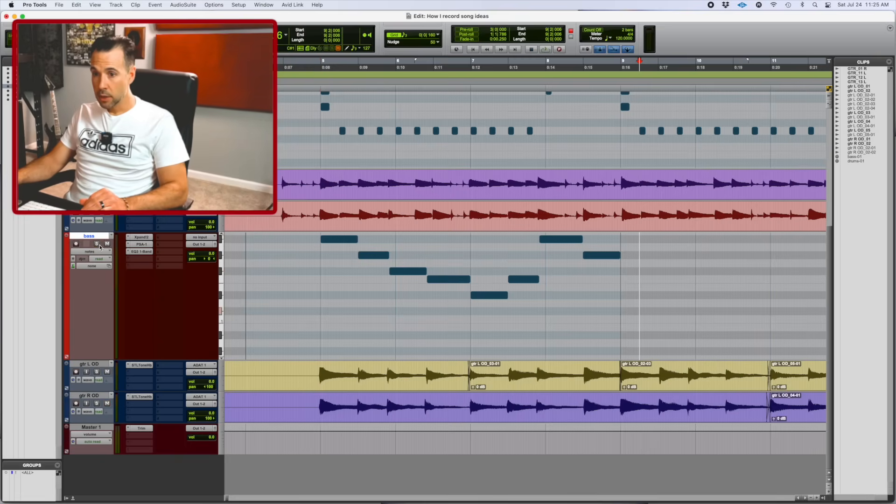
pyautogui.moveTo(99, 240); pyautogui.dragTo(117, 357)
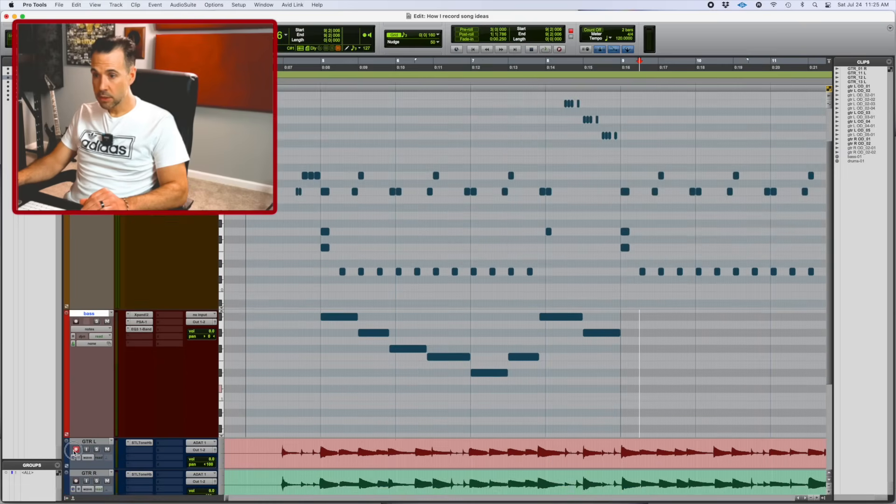
# Split the first bass note, which starts at 5|1|000, at 5|2|640 to match the kick pattern
pyautogui.scroll(8, 344, 339)
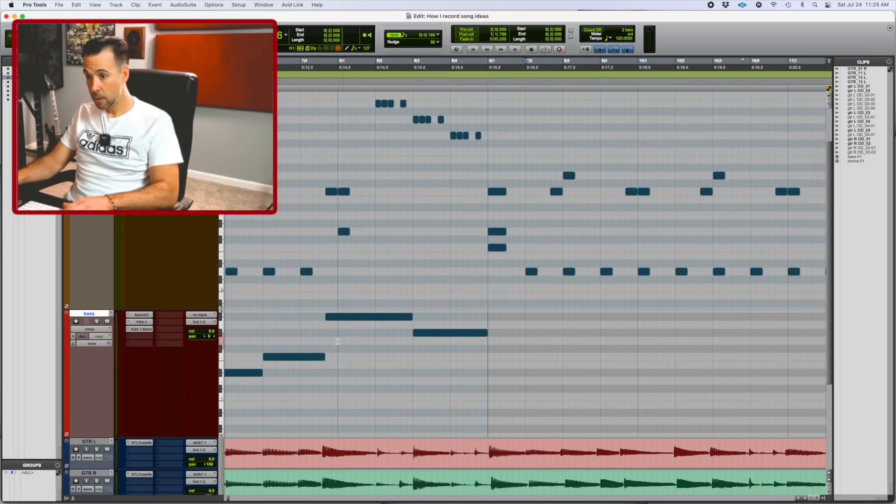
pyautogui.hscroll(-5, 432, 321)
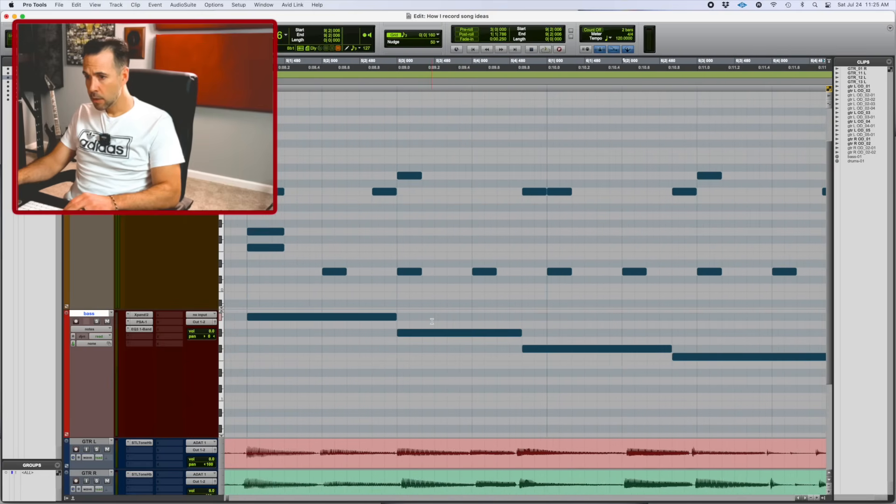
pyautogui.scroll(-2, 432, 321)
pyautogui.moveTo(391, 325); pyautogui.dragTo(449, 318)
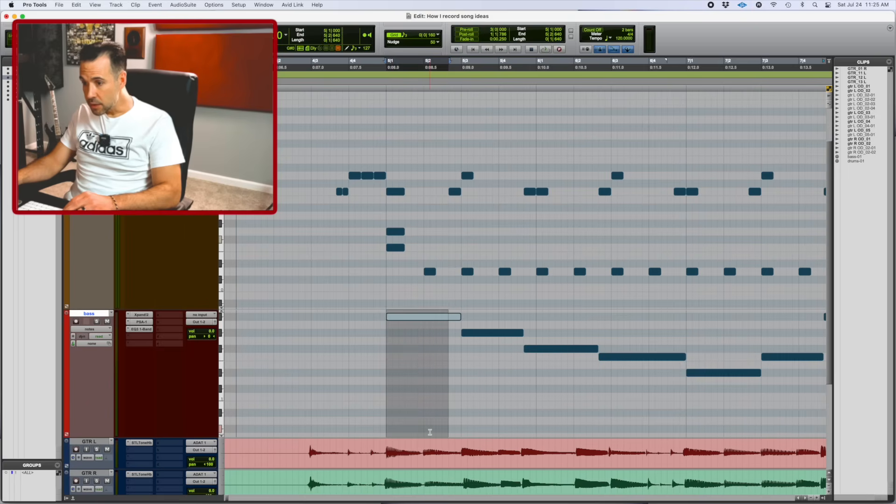
pyautogui.scroll(-3, 430, 432)
pyautogui.scroll(4, 430, 432)
pyautogui.scroll(-4, 430, 432)
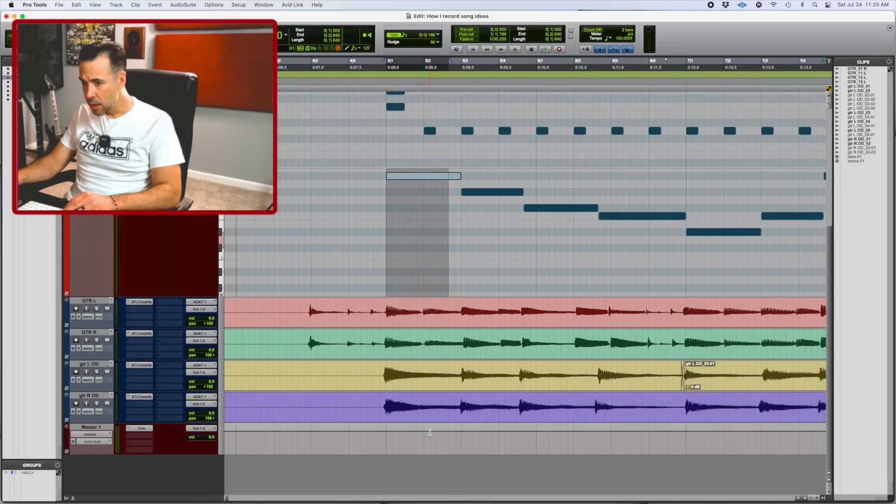
pyautogui.scroll(4, 430, 432)
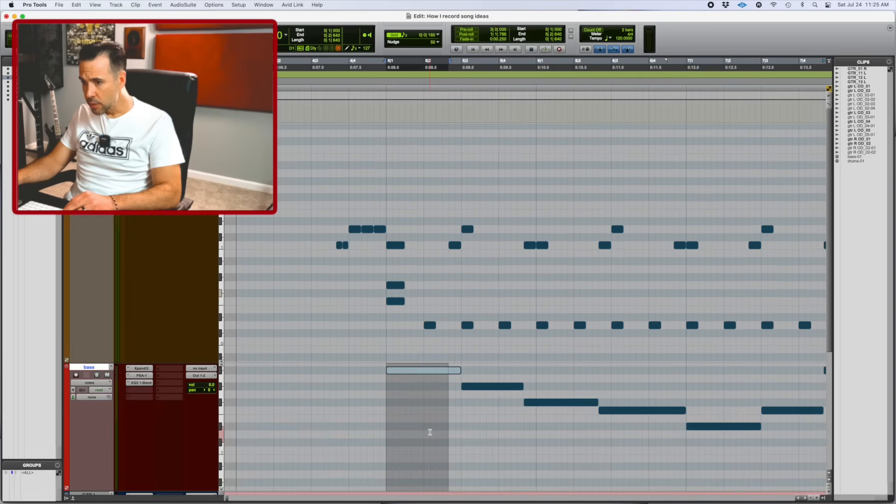
pyautogui.scroll(-1, 430, 432)
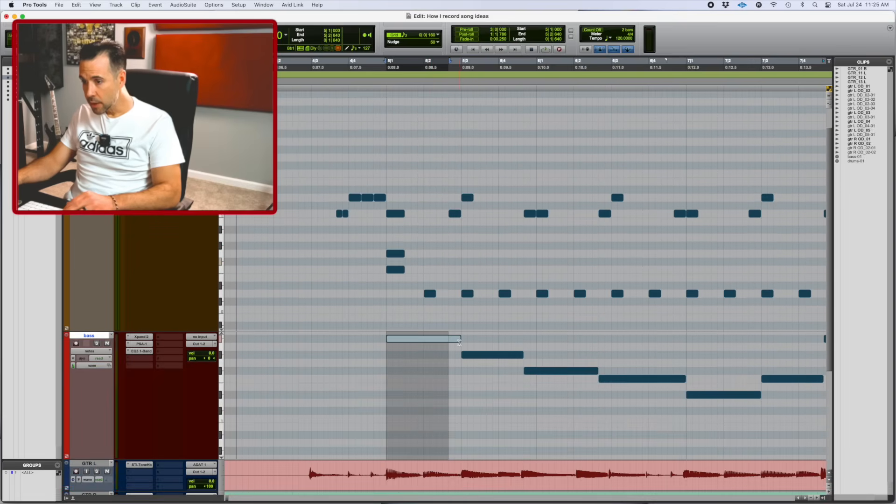
pyautogui.scroll(-5, 459, 342)
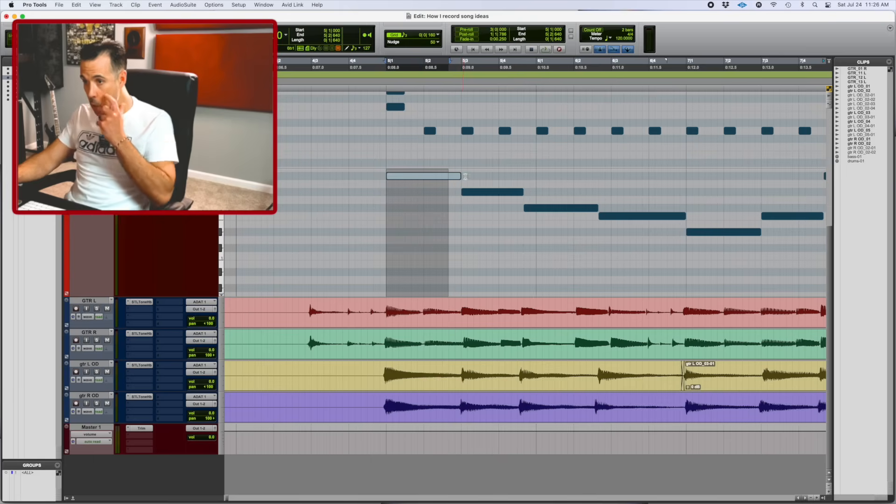
pyautogui.moveTo(461, 176); pyautogui.dragTo(457, 177)
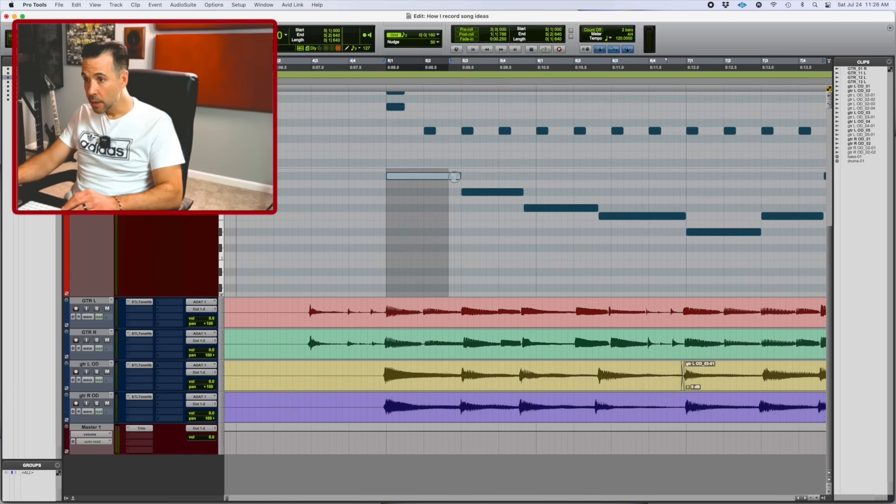
pyautogui.click(453, 176)
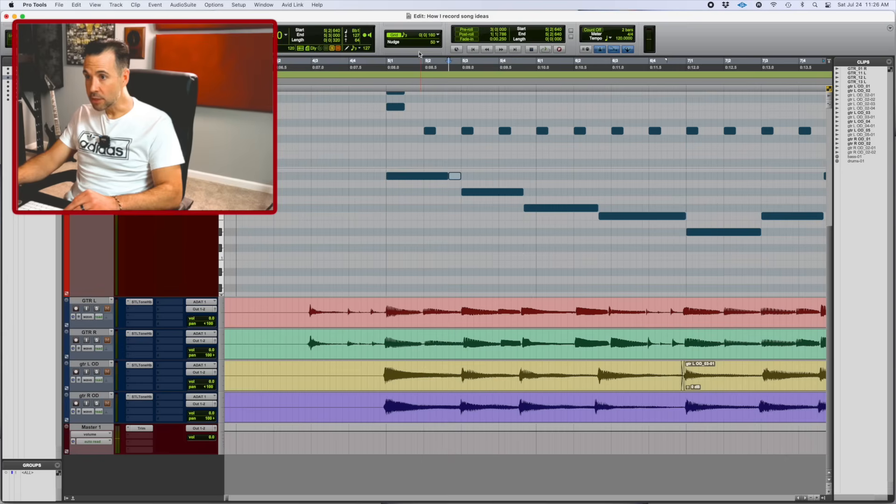
# Play back the soloed bass with the drums from 5|1|000 and from 4|4|800
pyautogui.click(386, 68)
pyautogui.press('space')
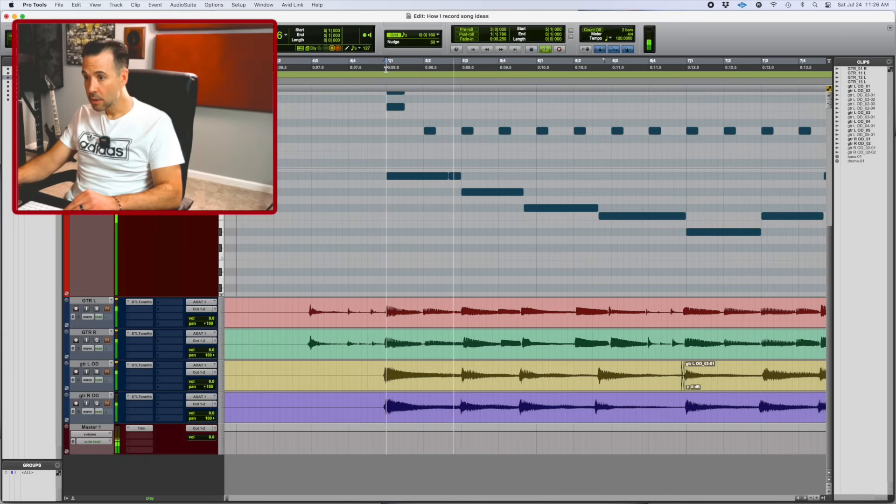
pyautogui.press('space')
pyautogui.scroll(5, 382, 75)
pyautogui.press('space')
pyautogui.press('space')
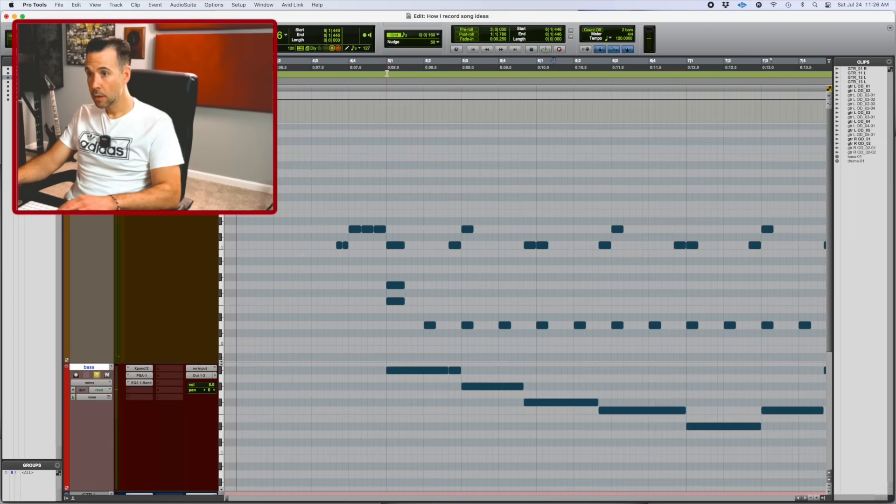
pyautogui.press('space')
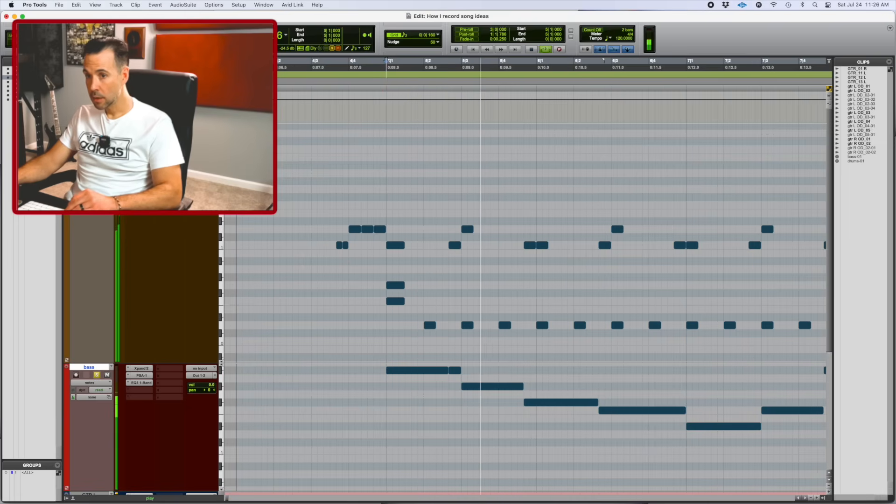
pyautogui.press('space')
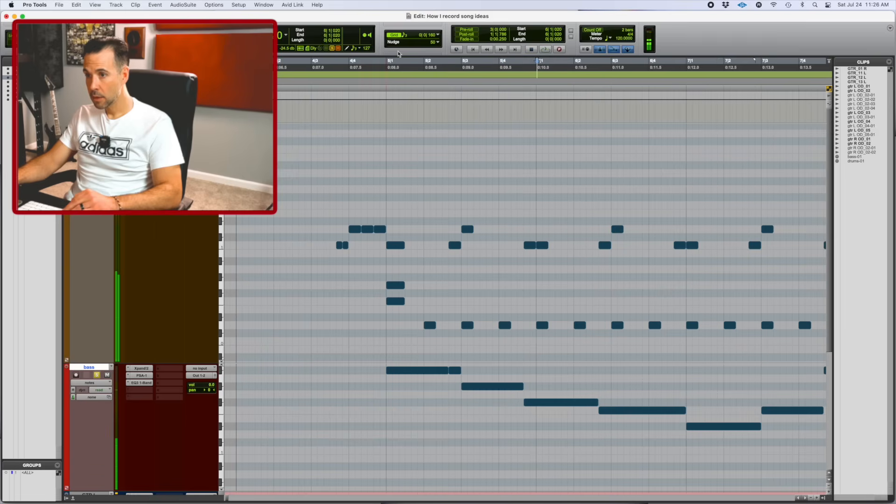
pyautogui.press('space')
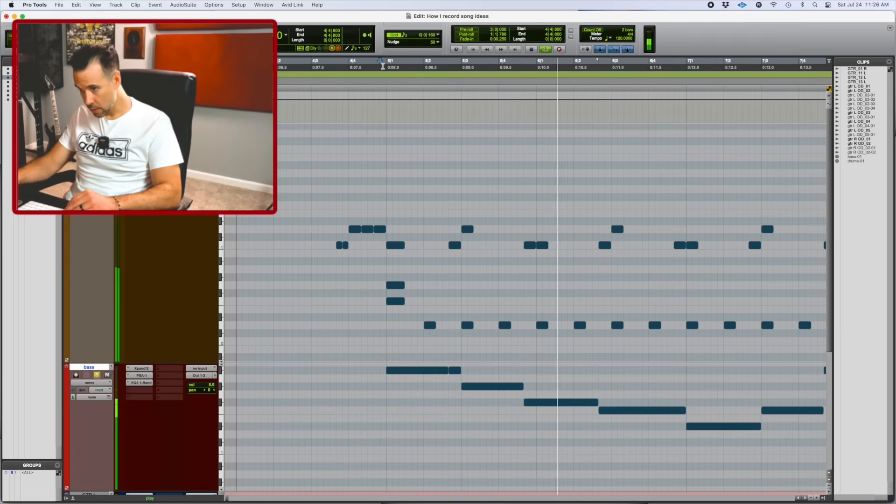
pyautogui.press('space')
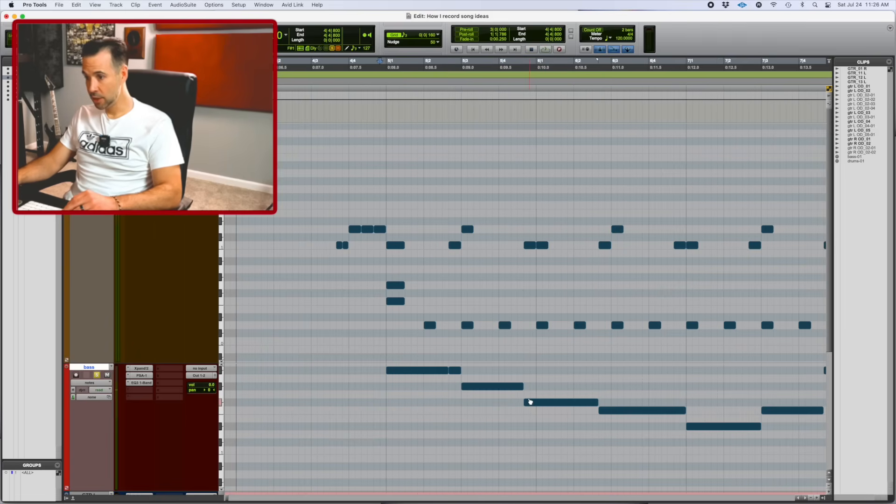
# Split the F#1 bass note at 6|1|000 and play back the phrase from 5|1|000
pyautogui.scroll(-5, 532, 399)
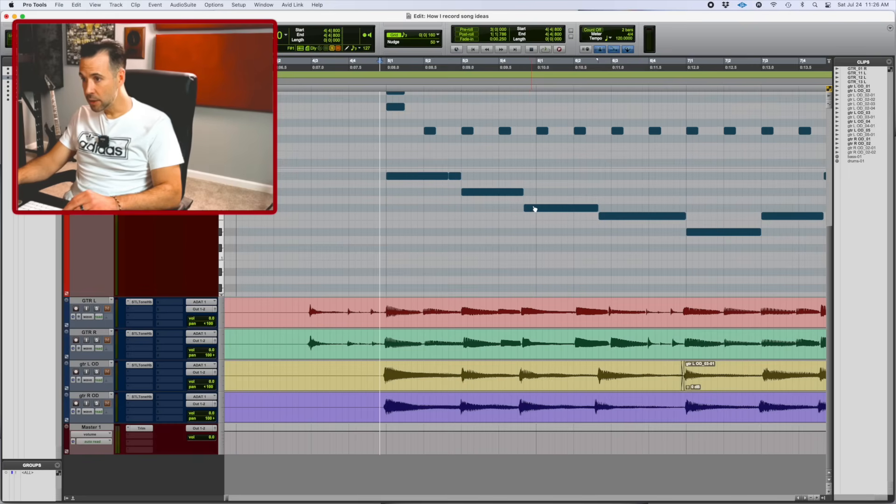
pyautogui.click(536, 207)
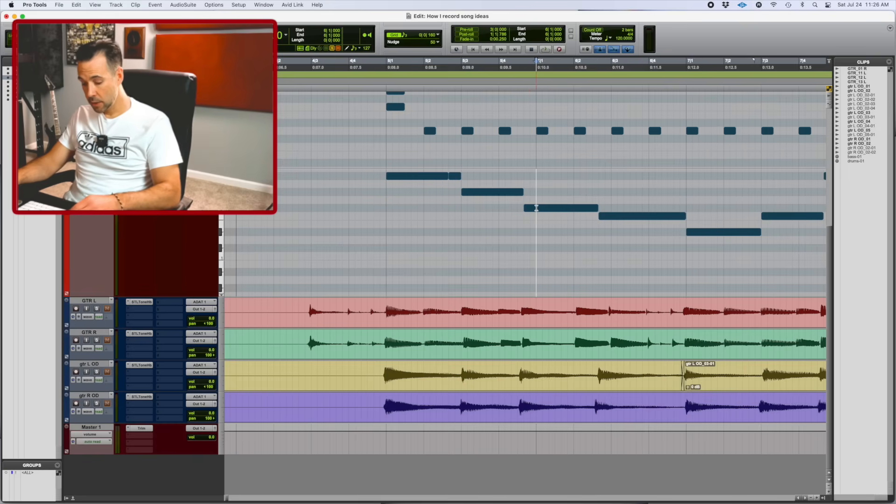
pyautogui.press('super+e')
pyautogui.click(384, 73)
pyautogui.press('space')
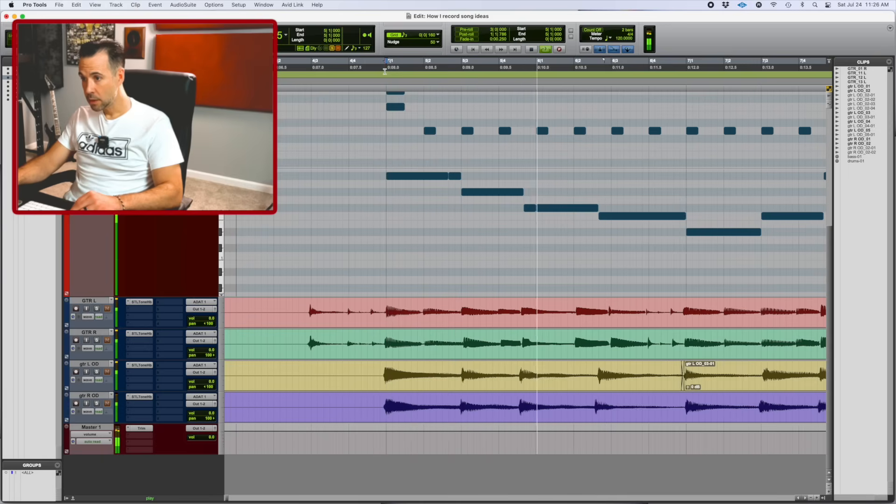
pyautogui.press('space')
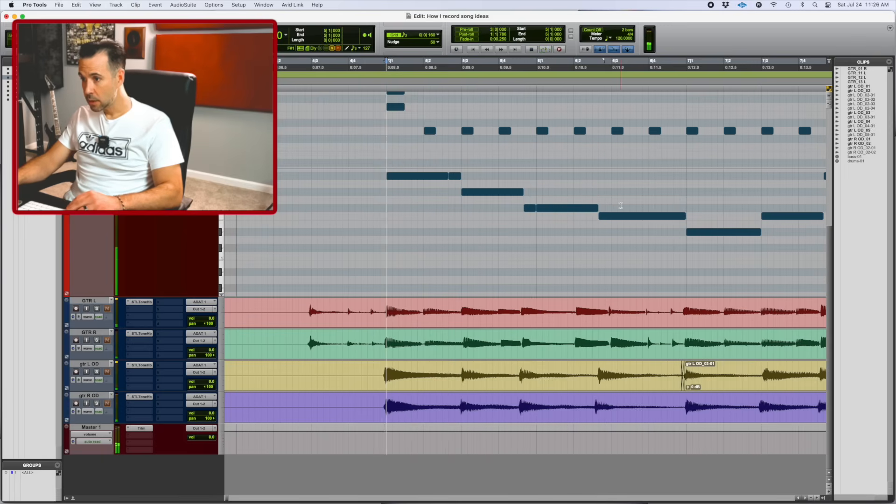
# Split the bass note that starts at 6|2|640 at 6|3|000 and play back from 6|1|640
pyautogui.click(604, 207)
pyautogui.press('super+bracketright')
pyautogui.press('super+bracketright')
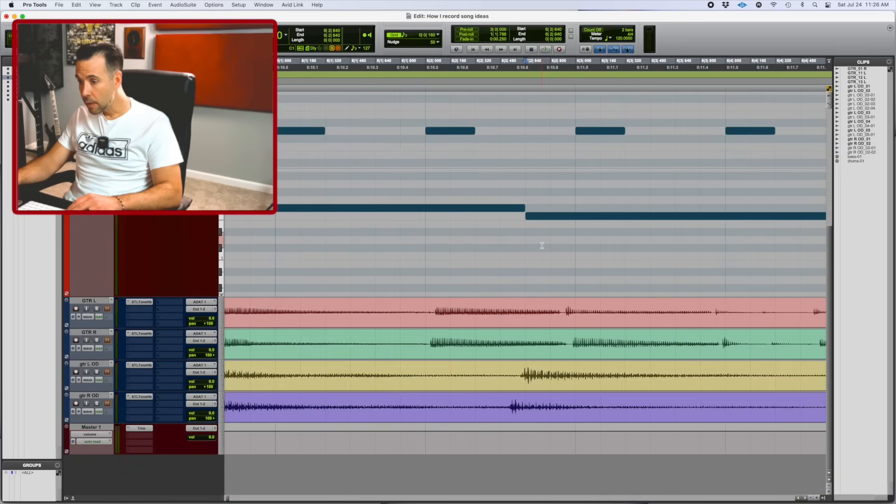
pyautogui.press('super+e')
pyautogui.click(367, 216)
pyautogui.press('space')
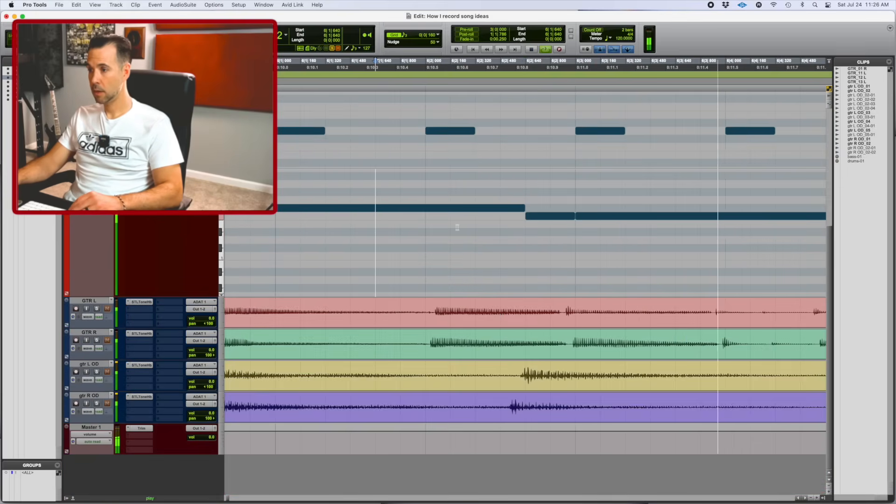
pyautogui.press('space')
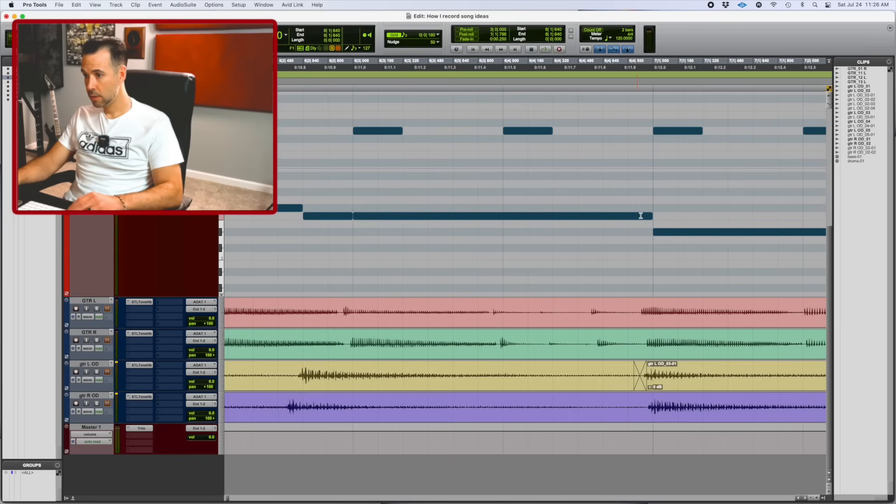
# Split the end of the bass note starting at 6|3|000 at 6|4|640 and play back from 5|1|000
pyautogui.click(648, 216)
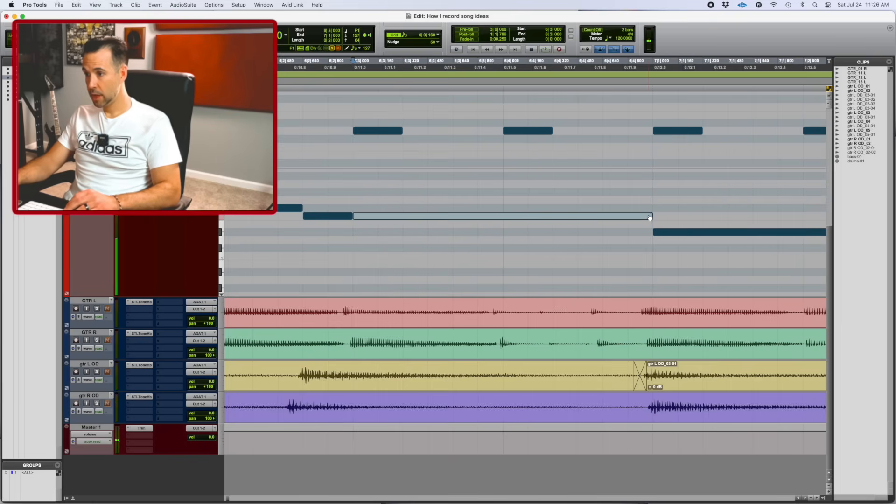
pyautogui.moveTo(649, 215)
pyautogui.mouseDown()
pyautogui.moveTo(613, 215)
pyautogui.moveTo(652, 215)
pyautogui.mouseUp()
pyautogui.press('r')
pyautogui.press('r')
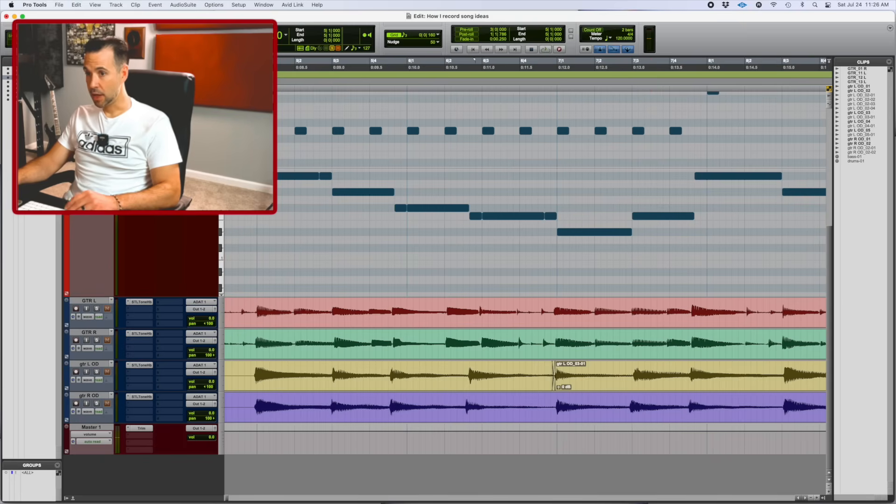
pyautogui.press('space')
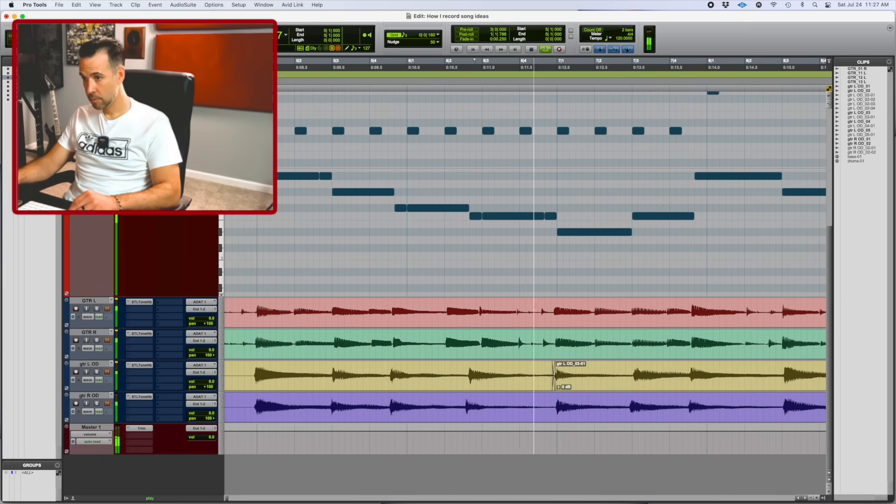
pyautogui.press('space')
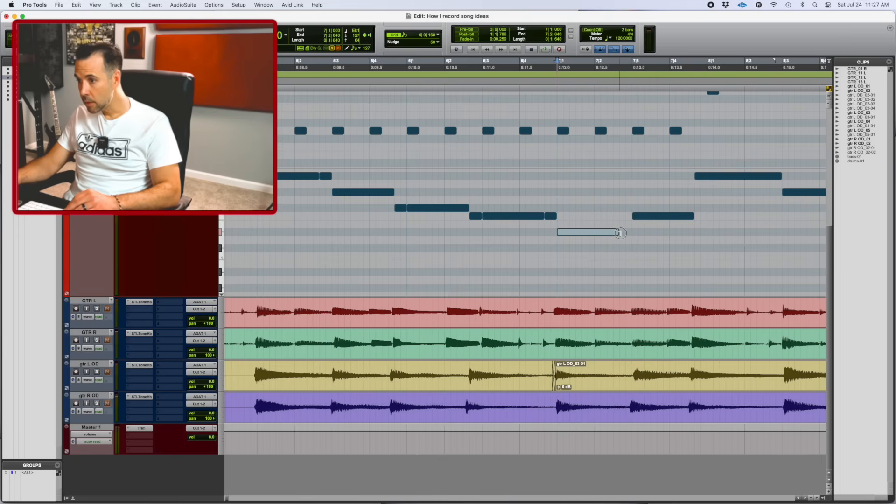
# Split the bass note that starts at 7|1|000 at 7|2|640 and play back from 6|4|000
pyautogui.click(520, 61)
pyautogui.press('space')
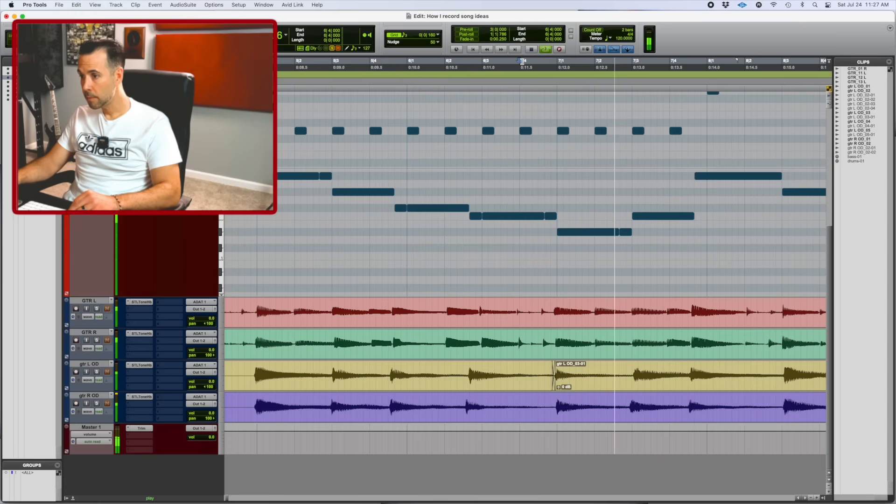
pyautogui.press('space')
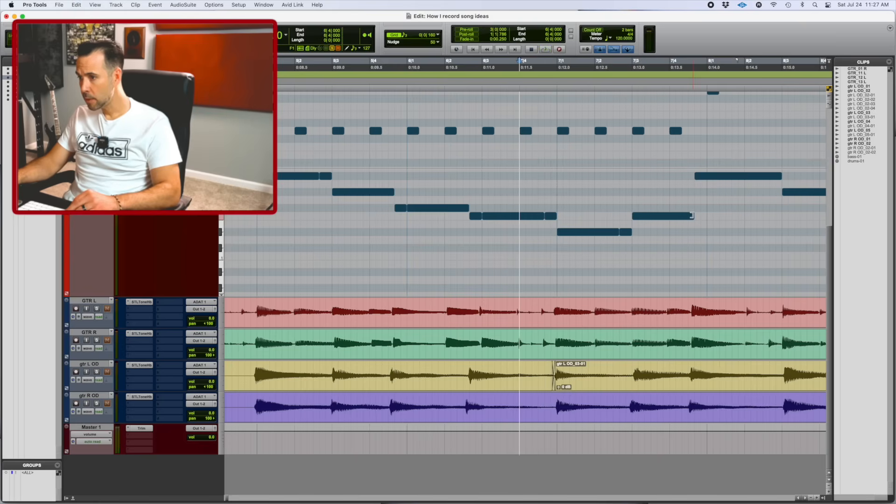
# Split the bass note that crosses the bar line at 8|1|000 and play back from 7|3|480
pyautogui.click(676, 68)
pyautogui.press('space')
pyautogui.press('space')
pyautogui.click(710, 178)
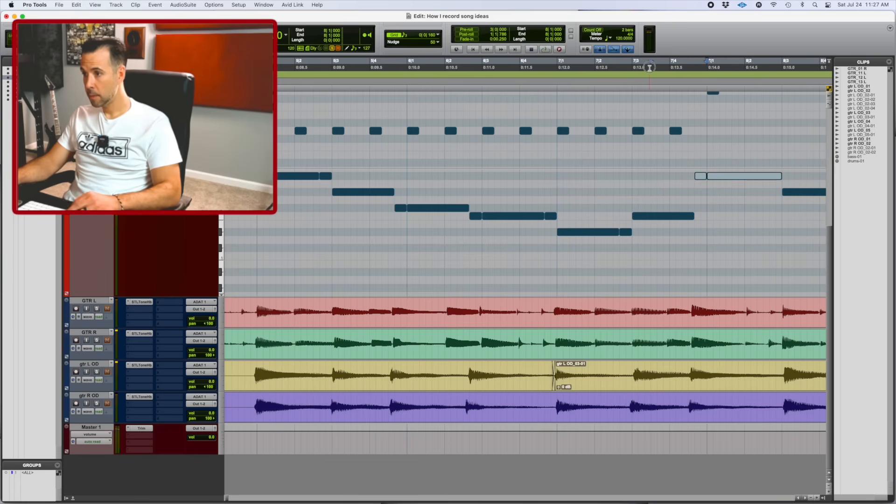
pyautogui.click(650, 69)
pyautogui.press('space')
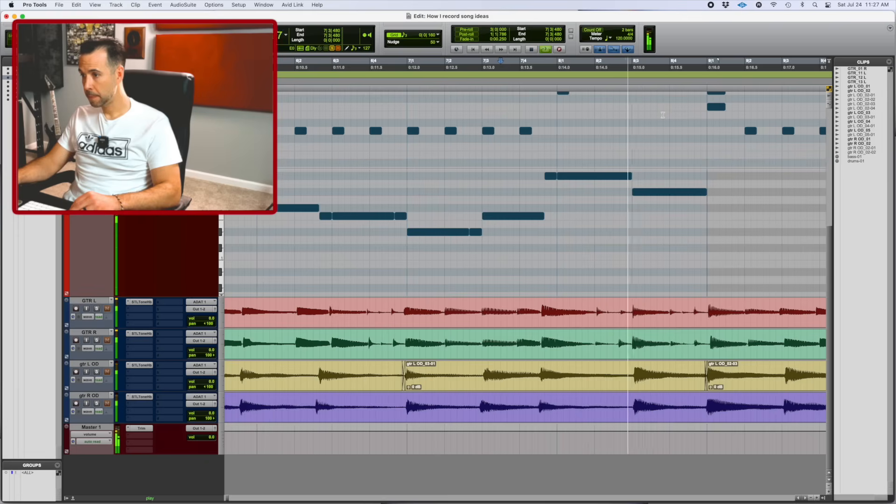
pyautogui.press('r')
pyautogui.press('r')
pyautogui.press('space')
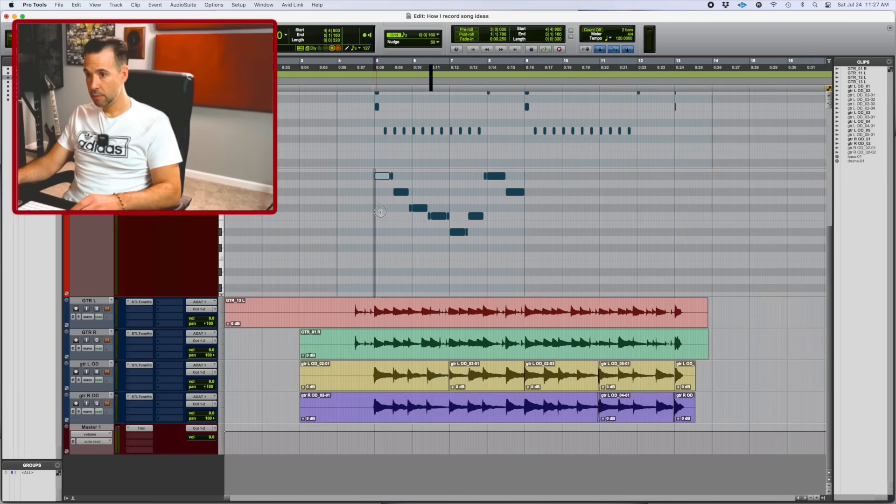
# Duplicate the four bars of bass notes from 5|1|000 to 9|1|000 and play back the repeat from 8|3|000
pyautogui.moveTo(377, 212); pyautogui.dragTo(433, 215)
pyautogui.moveTo(375, 213); pyautogui.dragTo(525, 215)
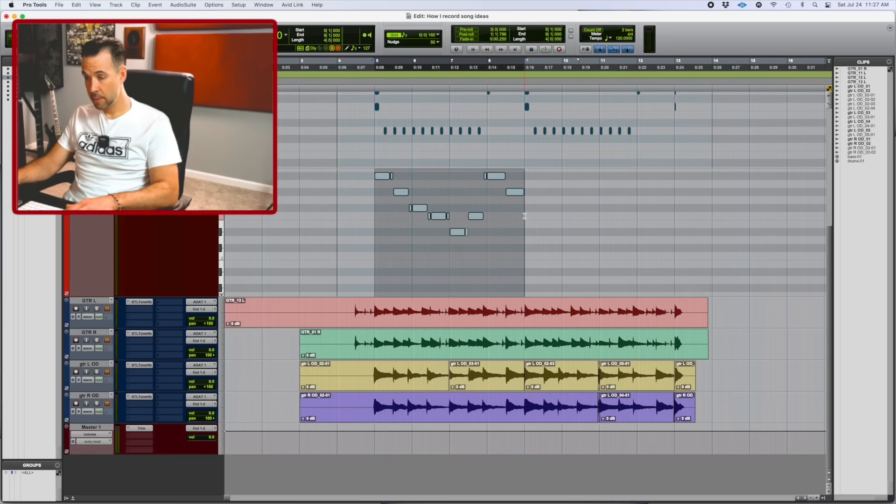
pyautogui.press('t')
pyautogui.press('t')
pyautogui.hscroll(10, 522, 218)
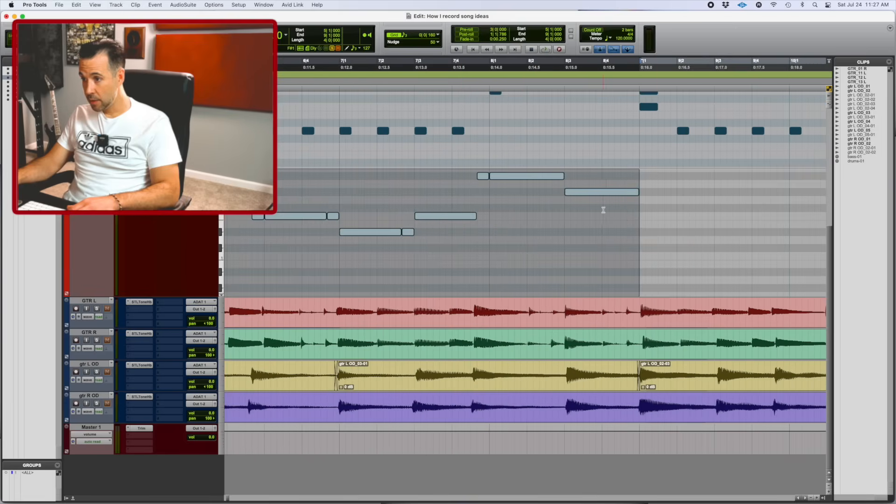
pyautogui.press('r')
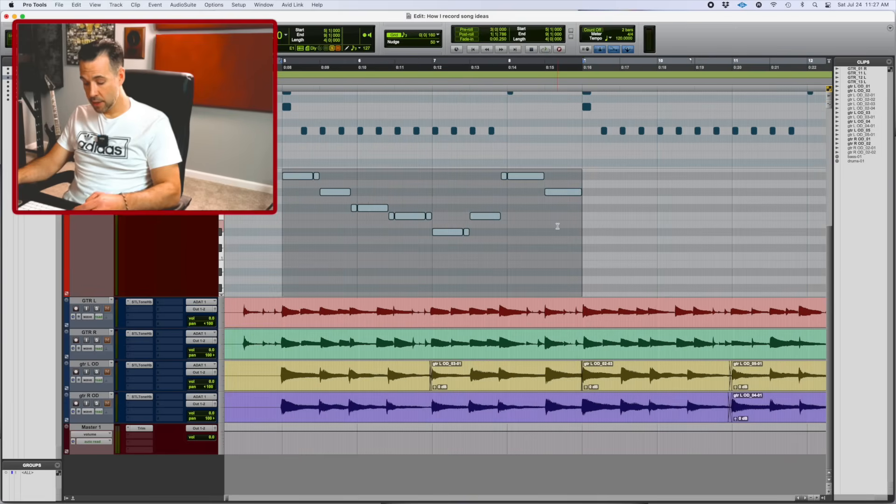
pyautogui.press('super+d')
pyautogui.click(545, 207)
pyautogui.press('space')
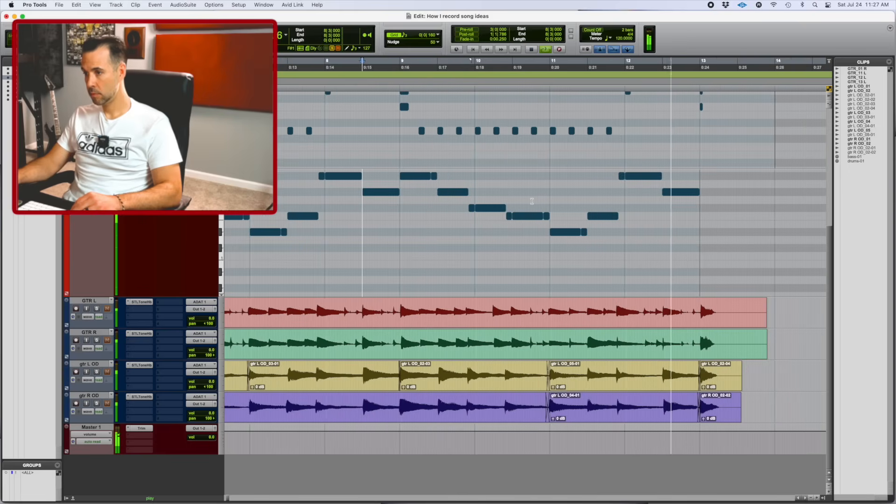
pyautogui.press('space')
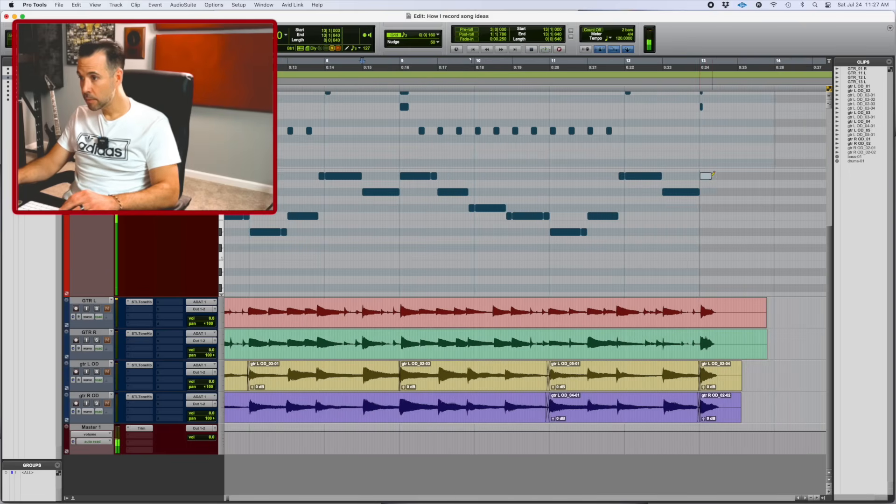
# Add a final bass note from 13|1|000 to 13|1|640 at the riff's opening pitch and play back from 12|3|480
pyautogui.click(672, 69)
pyautogui.press('space')
pyautogui.press('t')
pyautogui.press('t')
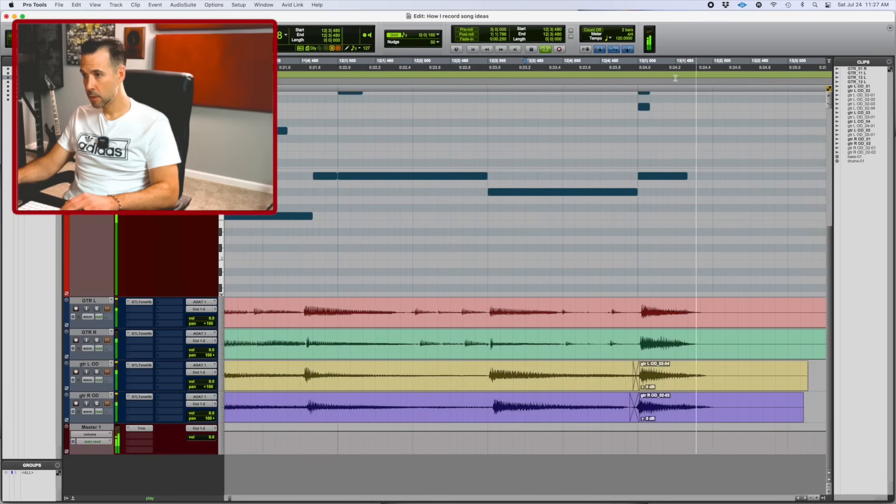
pyautogui.hscroll(2, 626, 201)
pyautogui.press('space')
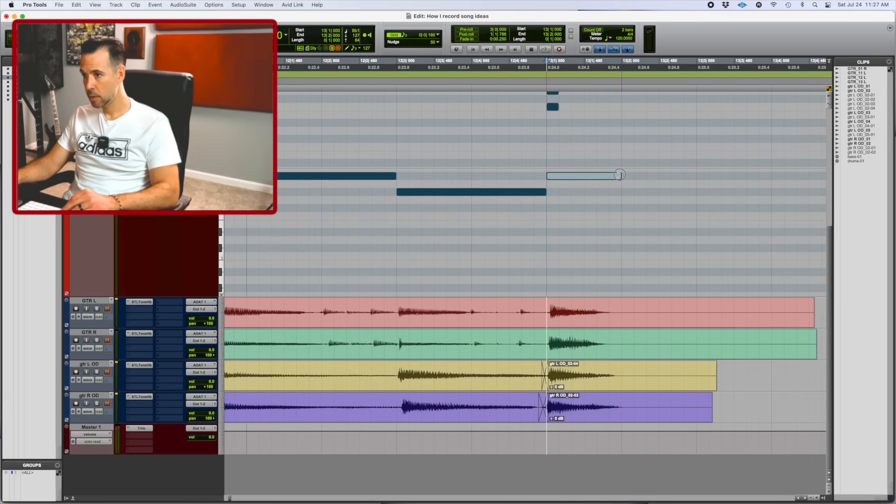
# Lengthen the final bass note to end at 13|2|000 and play back the ending from 12|4|000
pyautogui.click(481, 69)
pyautogui.press('space')
pyautogui.press('r')
pyautogui.press('r')
pyautogui.press('r')
pyautogui.press('r')
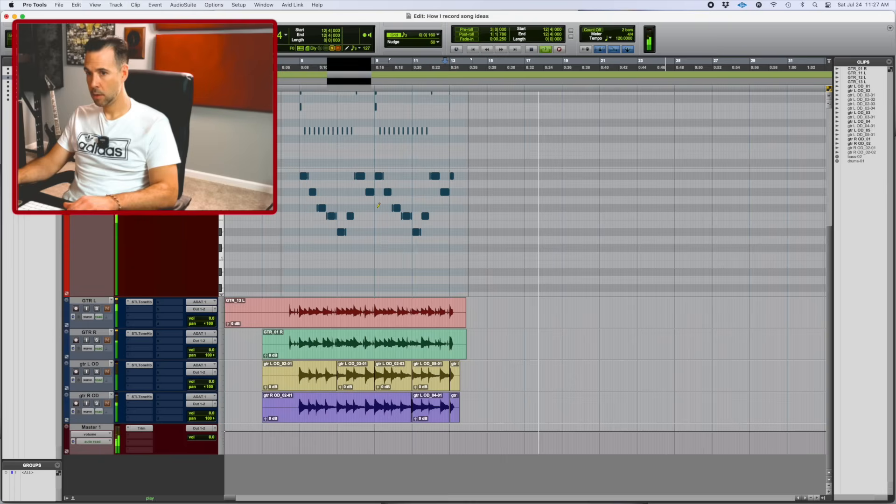
pyautogui.press('space')
# Reduce the heights of the drums and bass tracks so all tracks fit, and bring their notes into view
pyautogui.press('r')
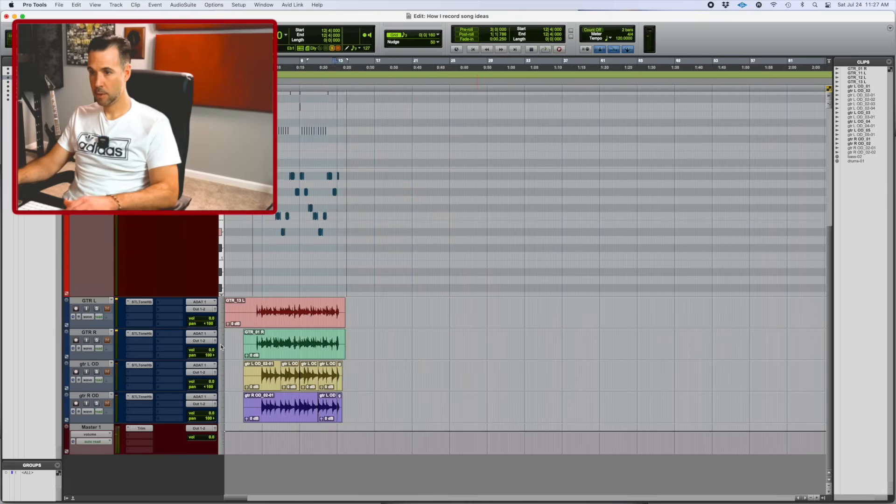
pyautogui.press('r')
pyautogui.scroll(5, 295, 319)
pyautogui.press('t')
pyautogui.press('t')
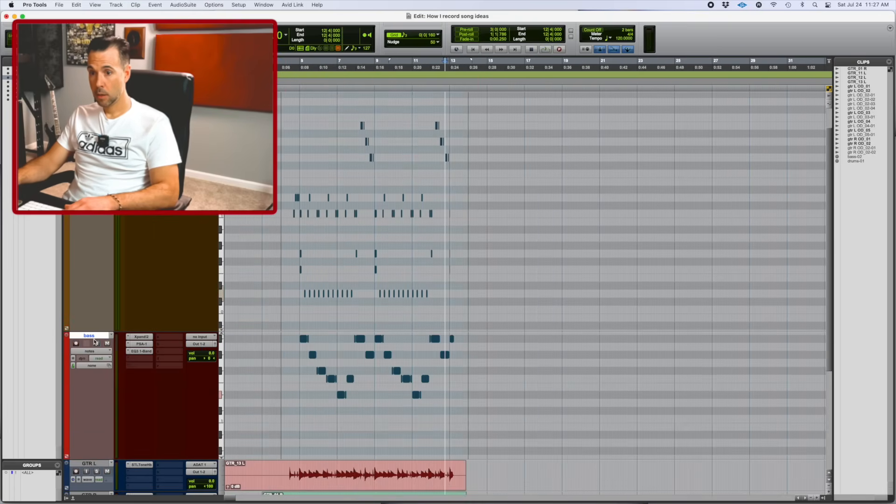
pyautogui.scroll(-10, 93, 331)
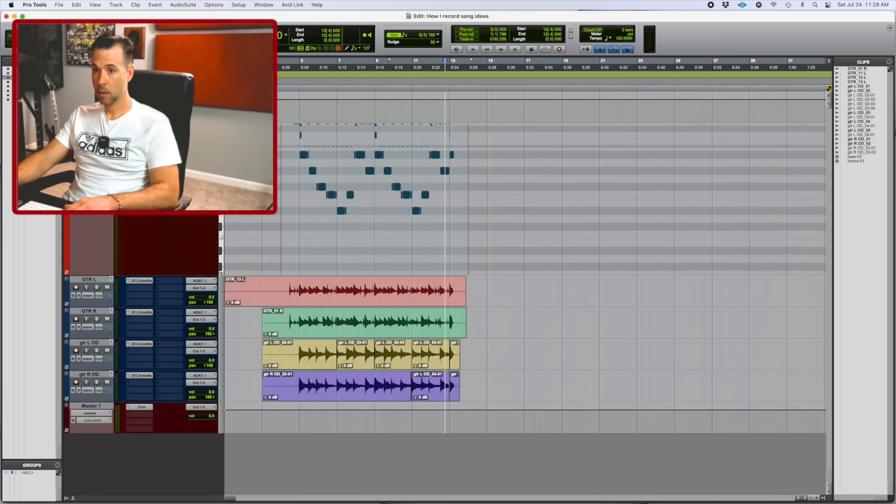
pyautogui.scroll(-3, 95, 261)
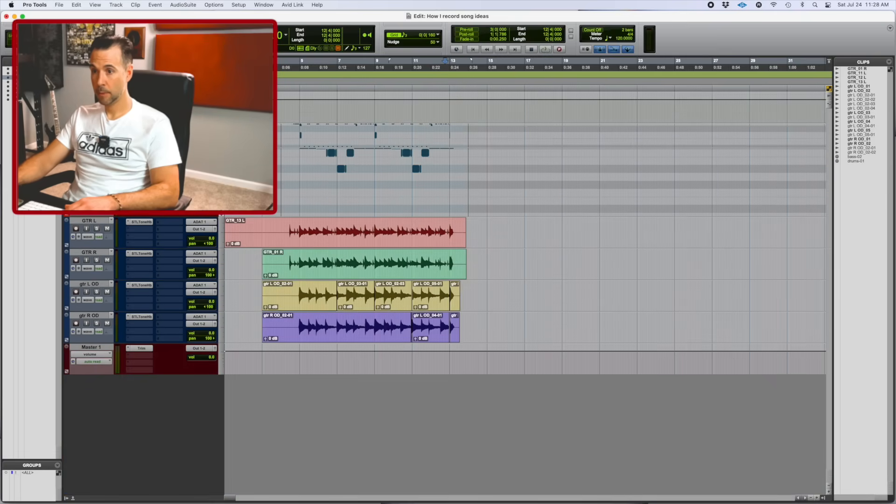
pyautogui.click(222, 149)
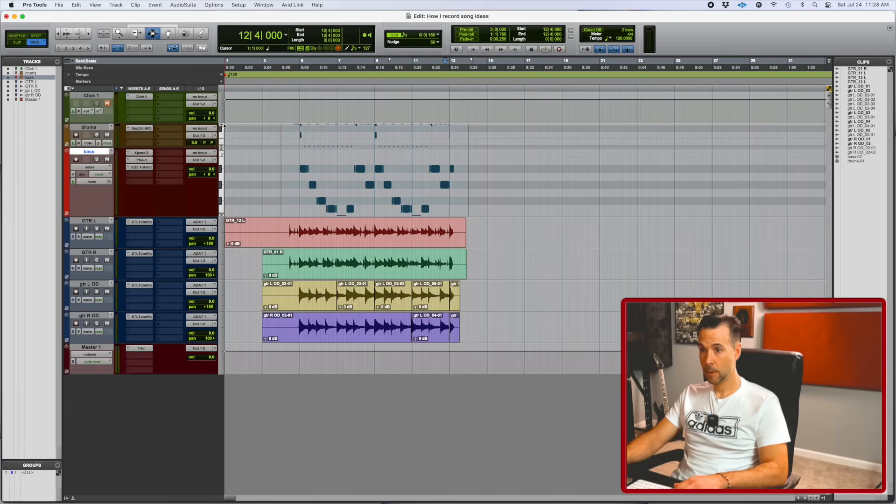
pyautogui.click(222, 126)
# Play back the whole song idea with all tracks from 4|1|160
pyautogui.click(282, 69)
pyautogui.press('space')
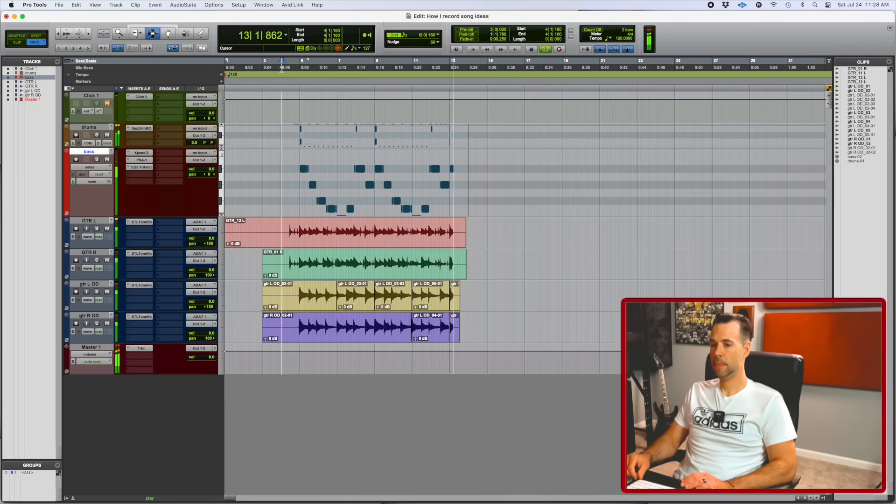
pyautogui.press('space')
pyautogui.press('t')
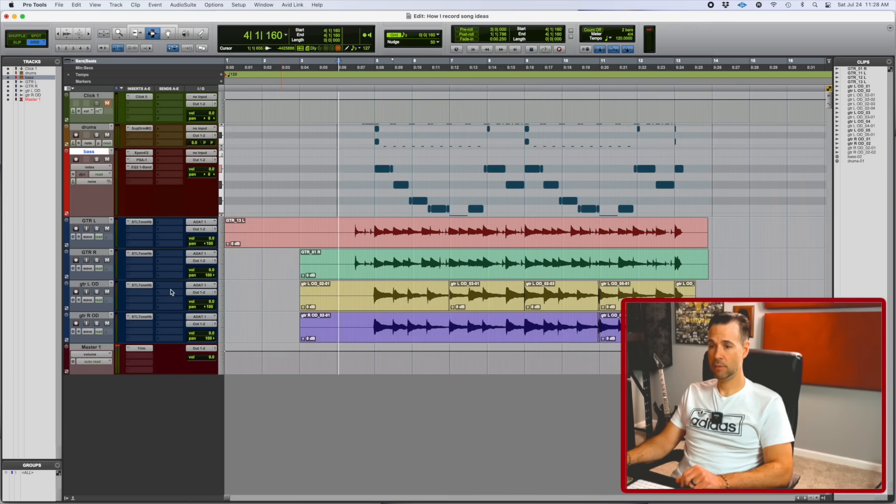
# Lower the low-pass frequency of the bass track's EQ3 1-Band to 841.4 Hz during playback from 4|1|160
pyautogui.press('space')
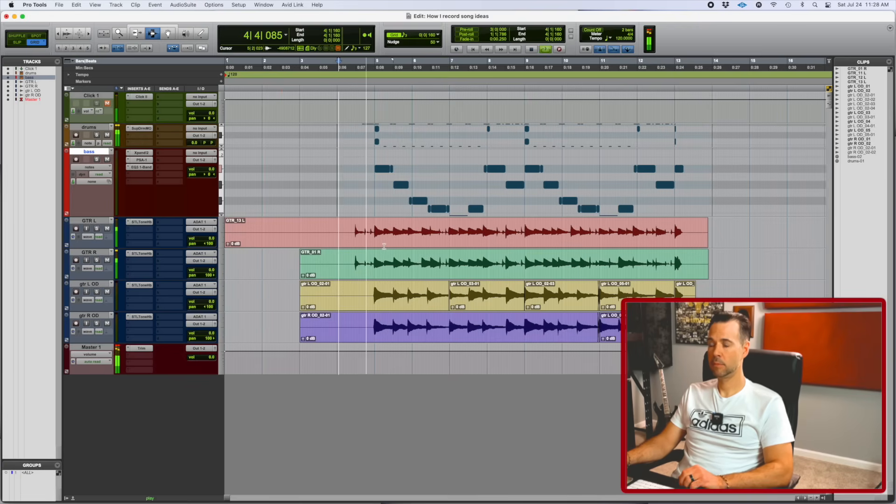
pyautogui.click(141, 168)
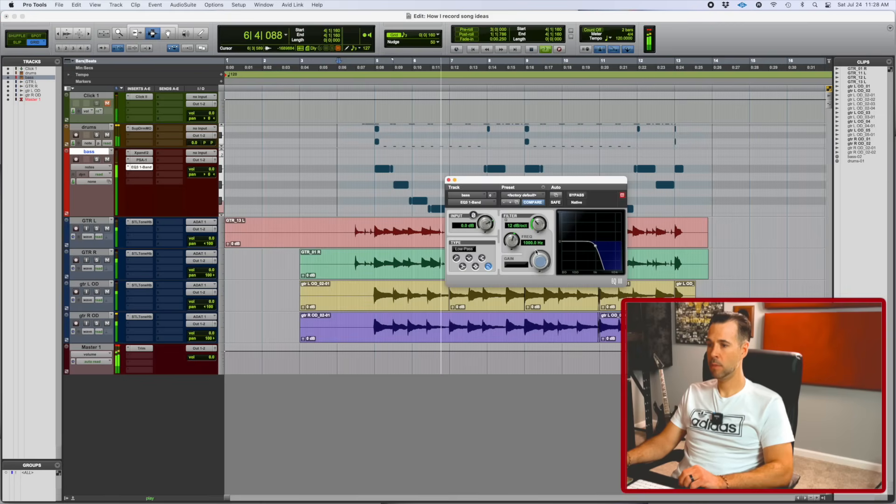
pyautogui.moveTo(512, 240); pyautogui.dragTo(507, 245)
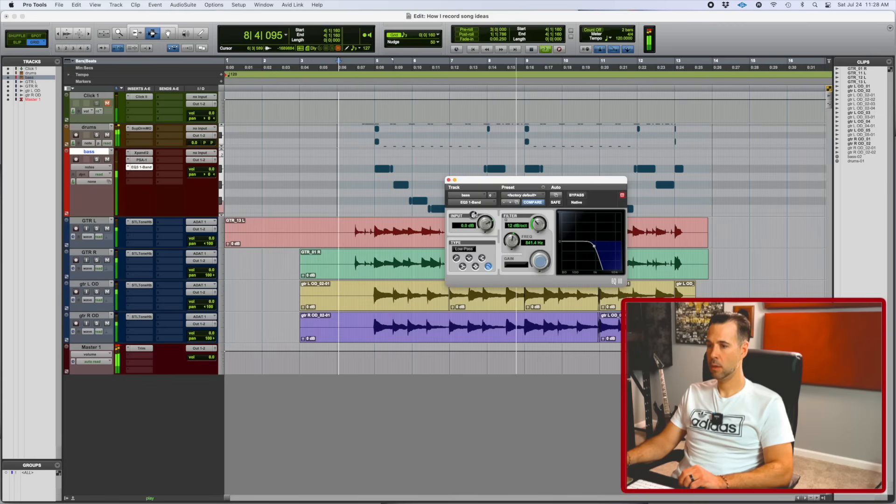
pyautogui.click(449, 180)
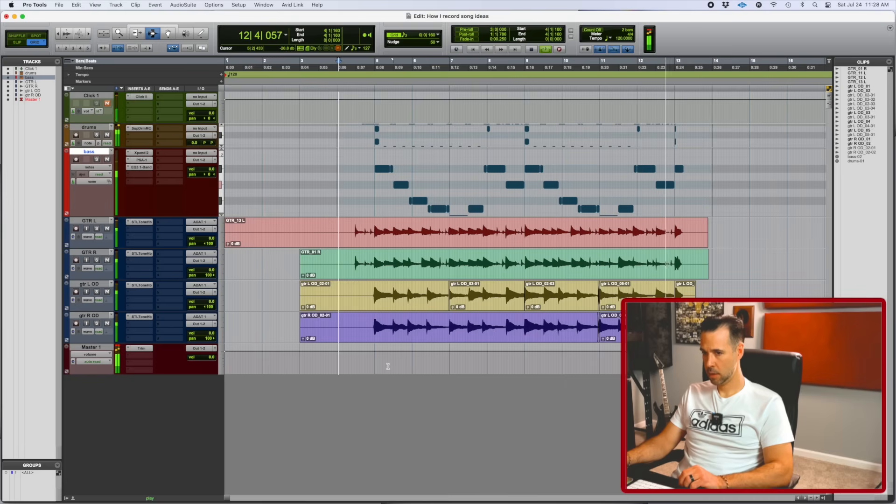
pyautogui.press('space')
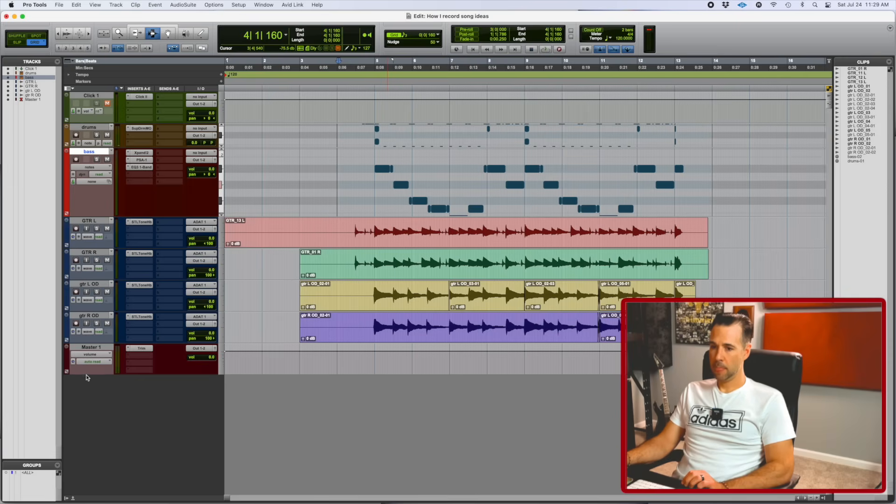
# Increase the height of the Master 1 track and insert the stereo SSLComp compressor after its Trim plug-in
pyautogui.moveTo(86, 375); pyautogui.dragTo(85, 398)
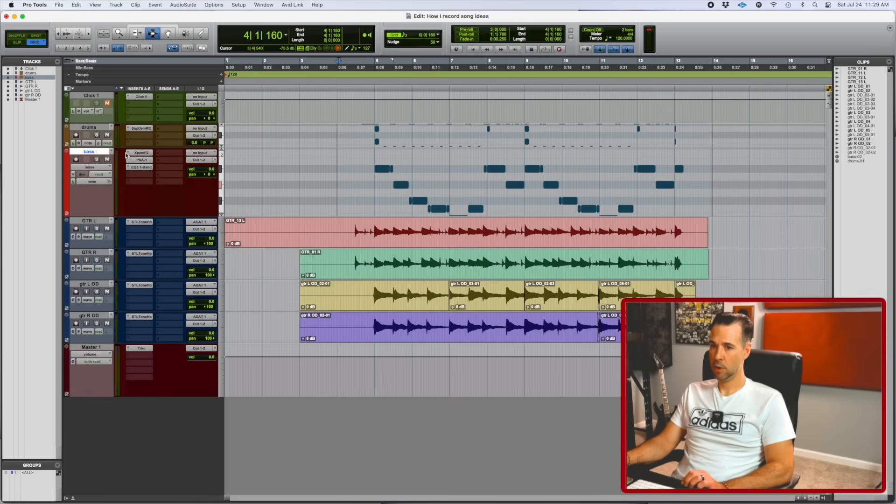
pyautogui.click(135, 358)
pyautogui.moveTo(166, 356)
pyautogui.moveTo(229, 327)
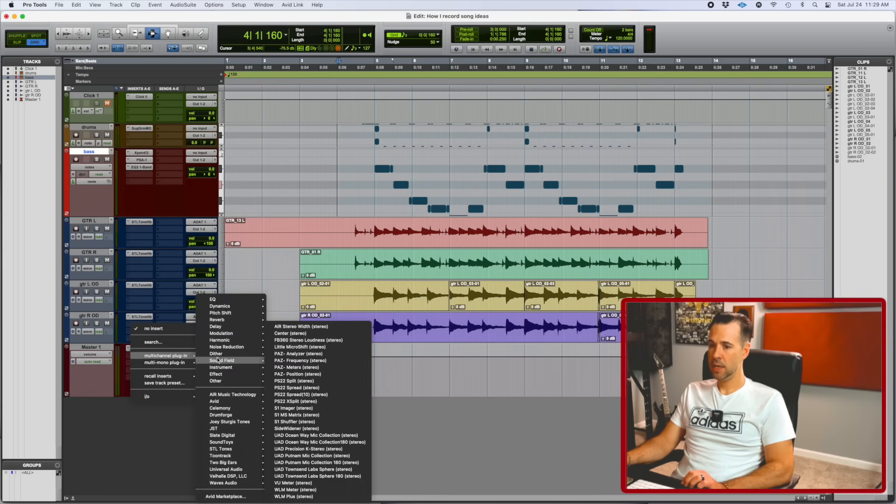
pyautogui.moveTo(236, 342)
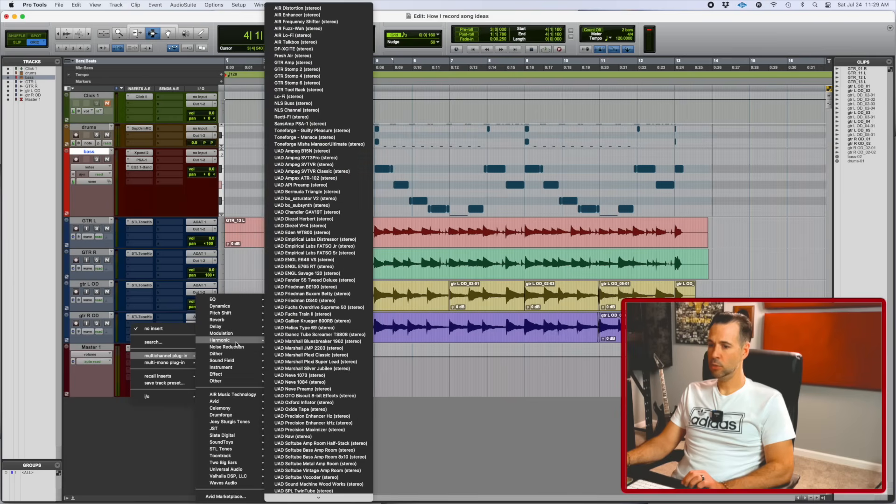
pyautogui.moveTo(238, 308)
pyautogui.scroll(-5, 302, 356)
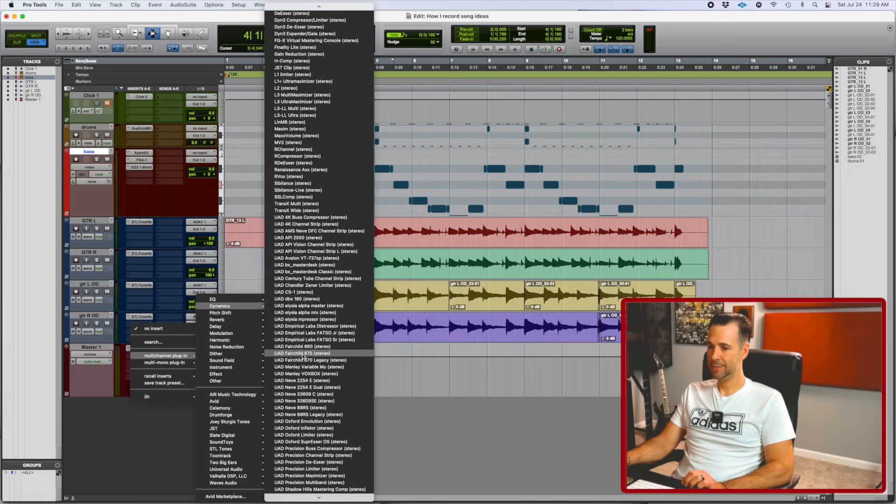
pyautogui.scroll(-10, 302, 355)
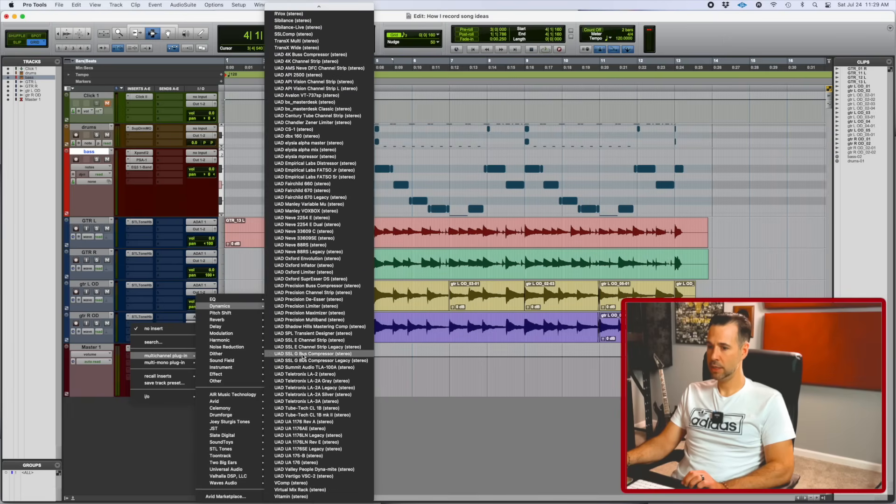
pyautogui.scroll(8, 303, 356)
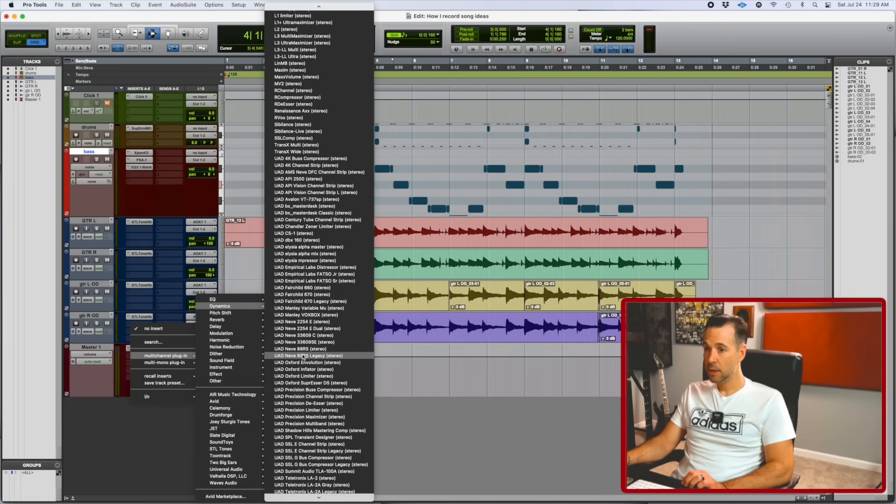
pyautogui.scroll(3, 303, 356)
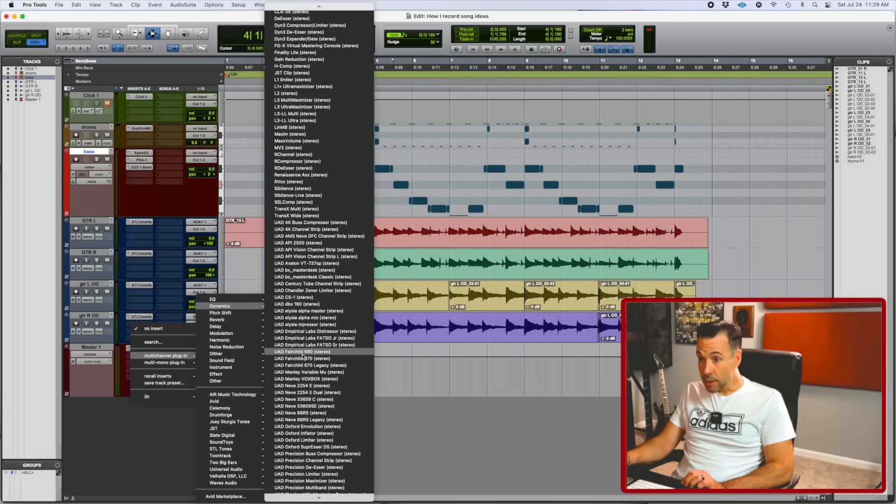
pyautogui.scroll(-10, 302, 355)
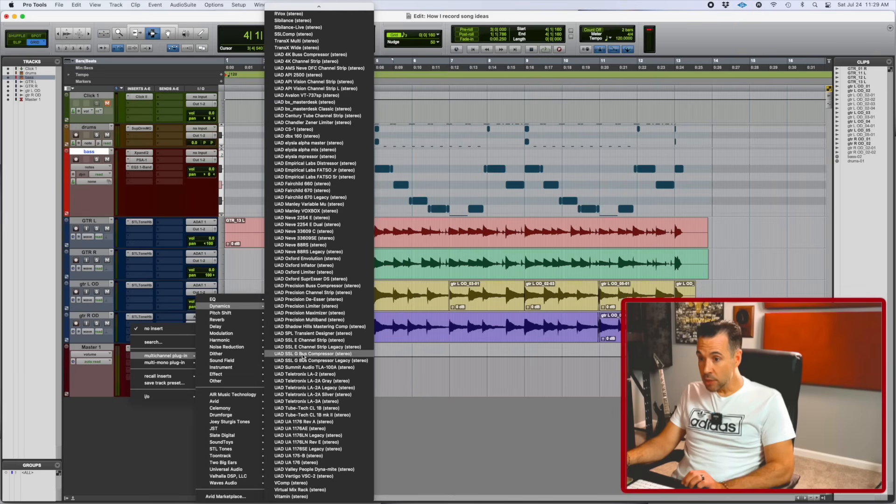
pyautogui.scroll(9, 302, 356)
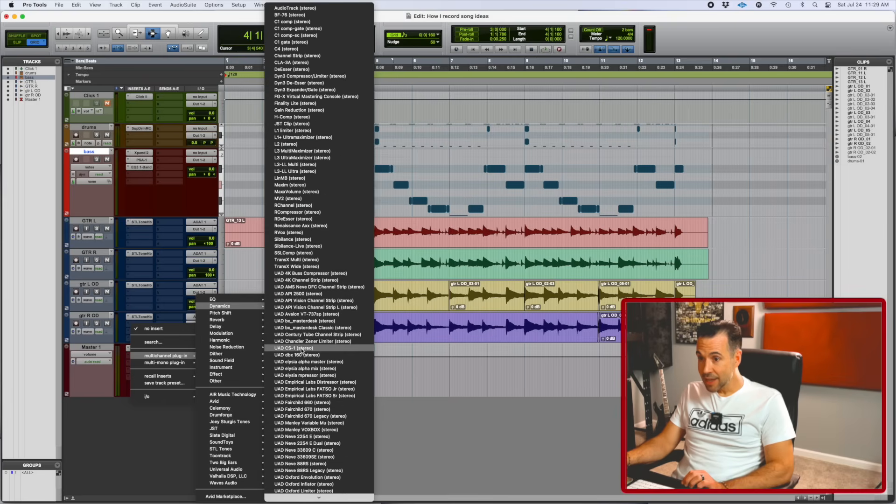
pyautogui.click(301, 252)
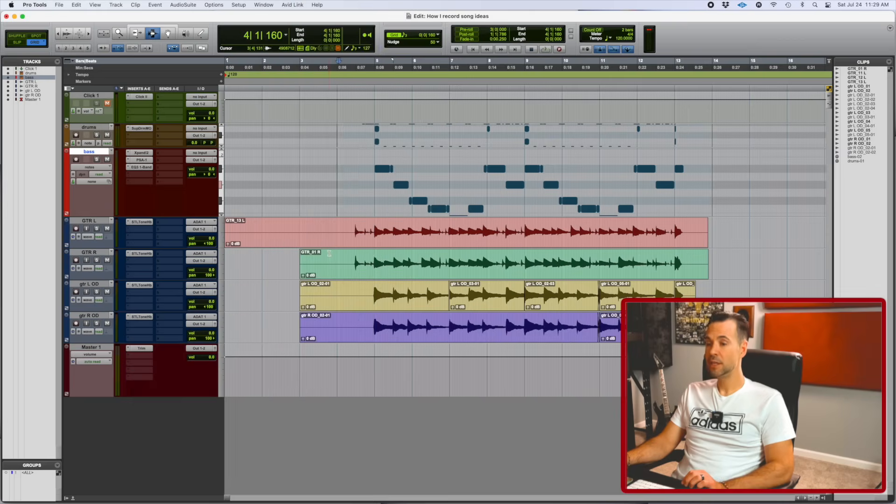
# Adjust the ratio and attack of the SSLComp on Master 1 and start playback from 4|1|160
pyautogui.click(508, 377)
pyautogui.click(507, 346)
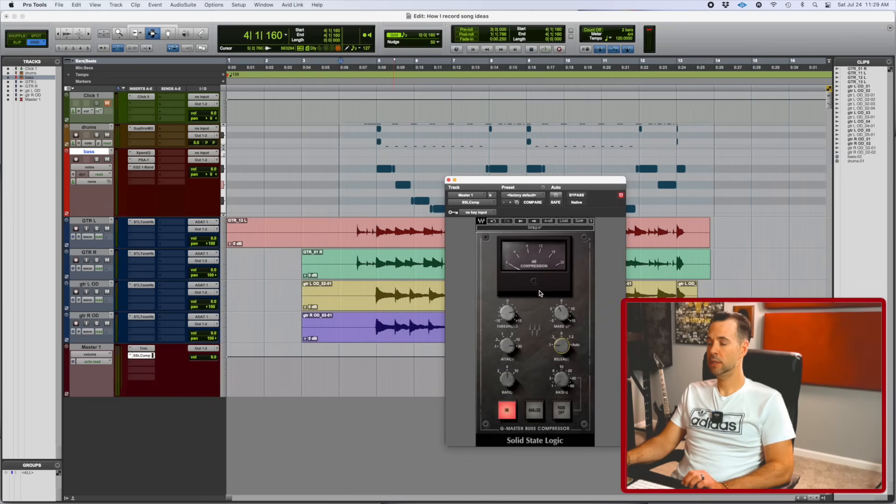
pyautogui.press('space')
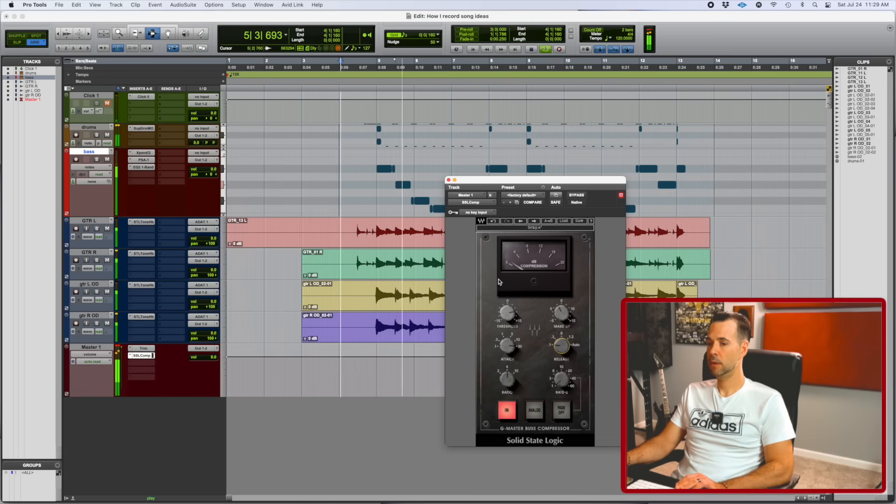
# Clear the Master 1 clip indicator and adjust the gain in its Trim plug-in during playback
pyautogui.click(118, 347)
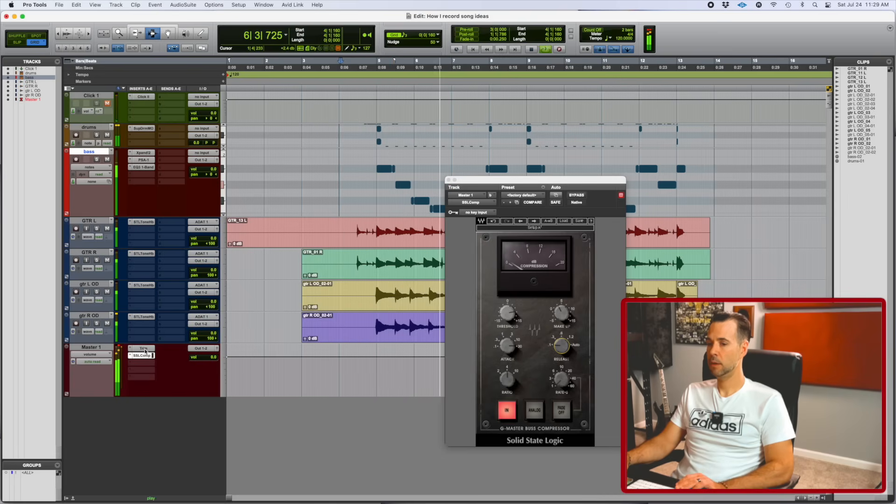
pyautogui.click(138, 349)
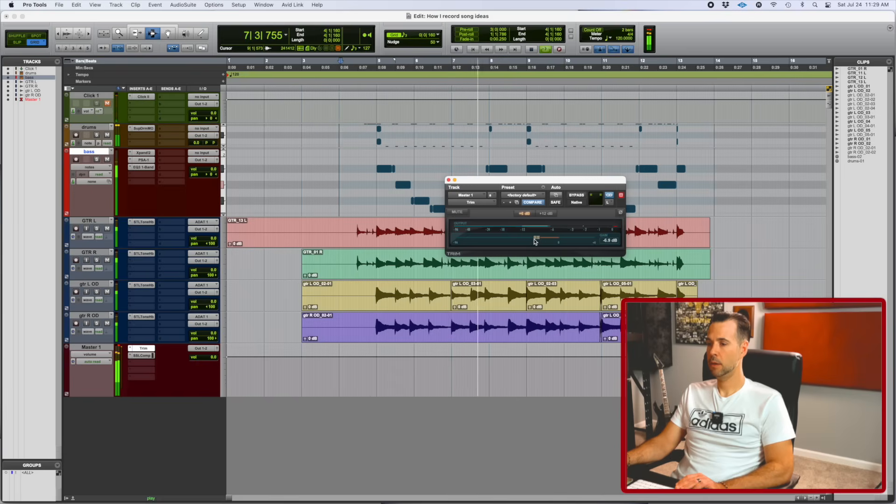
pyautogui.click(449, 181)
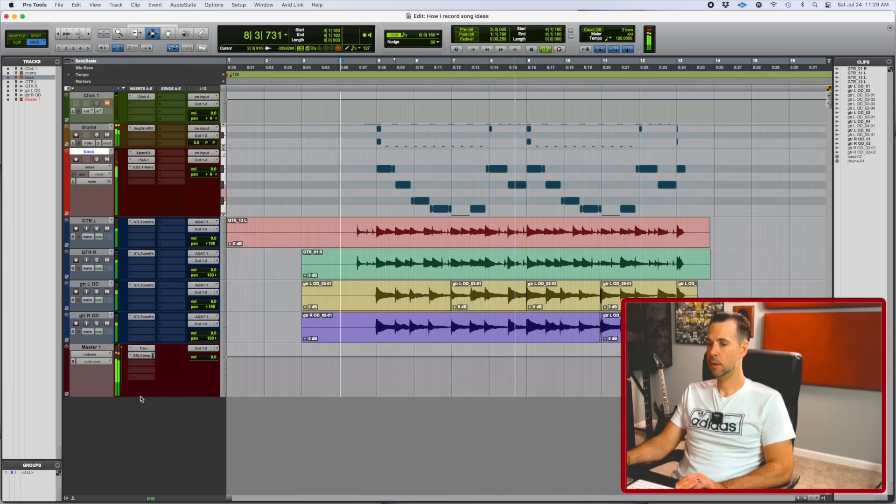
# Check the SSLComp's compression meter and make-up control on Master 1, playing from 4|1|160, and close the plug-in
pyautogui.click(141, 356)
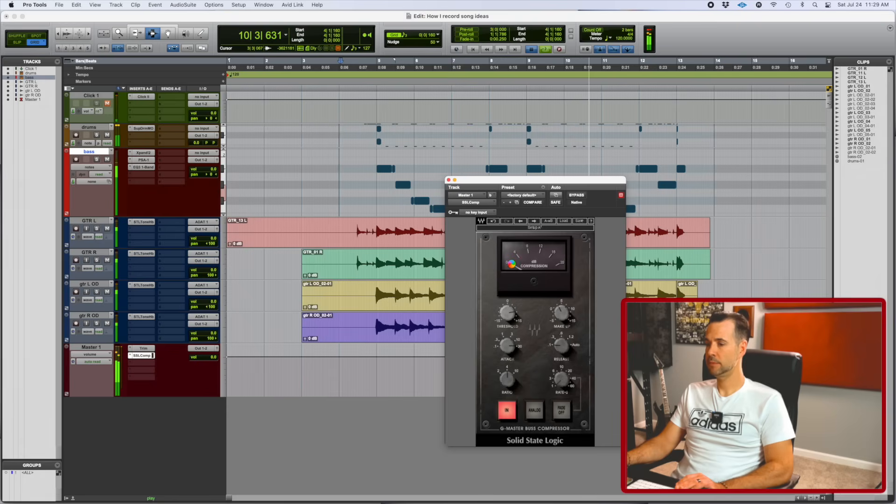
pyautogui.press('space')
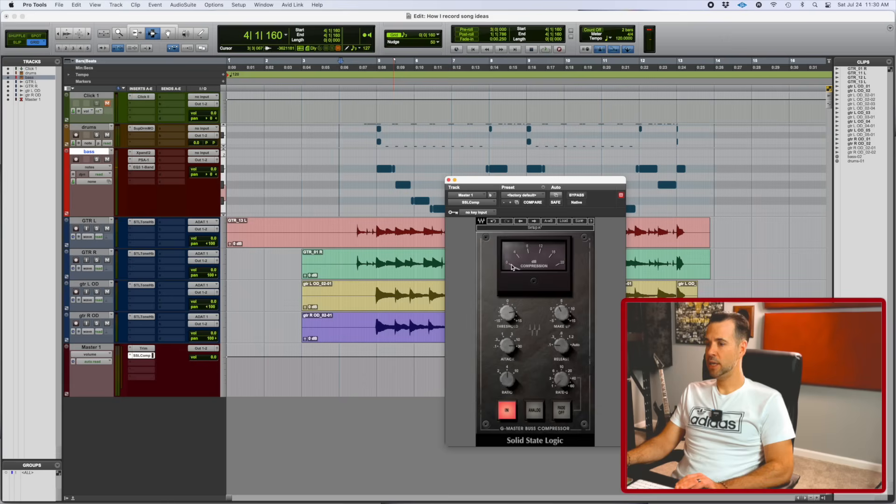
pyautogui.click(562, 313)
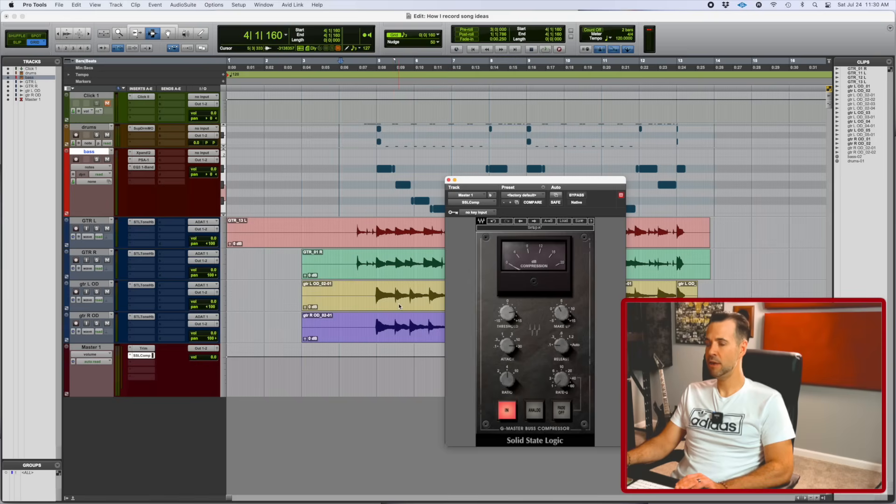
pyautogui.press('space')
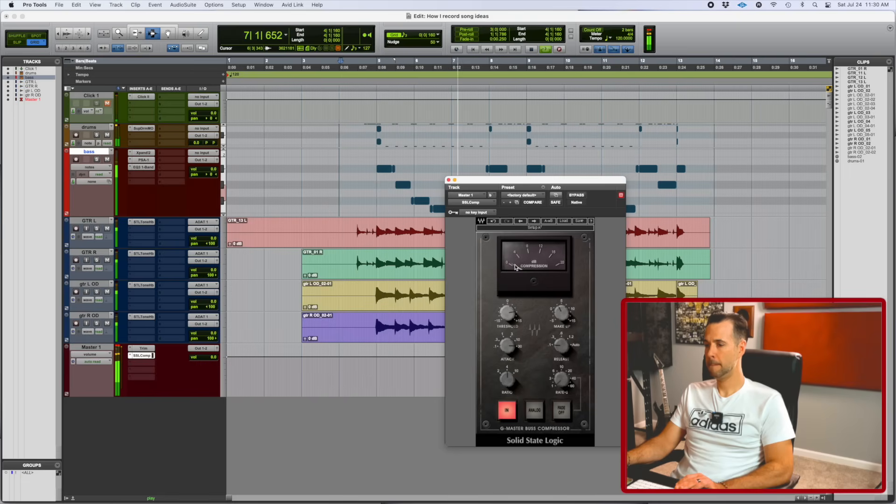
pyautogui.press('space')
pyautogui.click(448, 180)
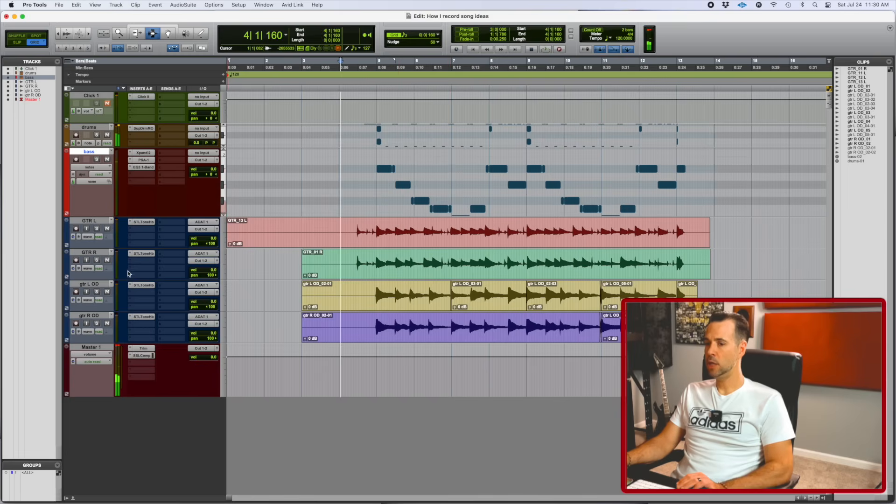
# Insert an EQ3 7-Band on the GTR R track and move its window clear of the track controls
pyautogui.click(143, 261)
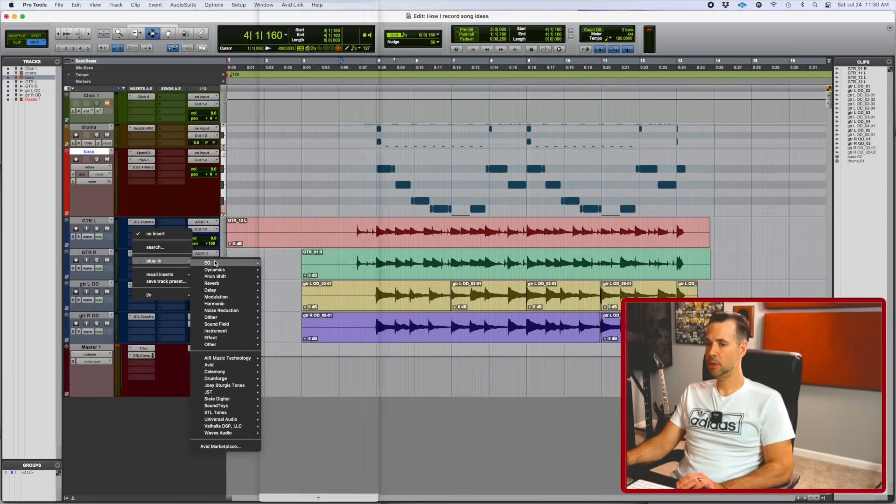
pyautogui.moveTo(223, 265)
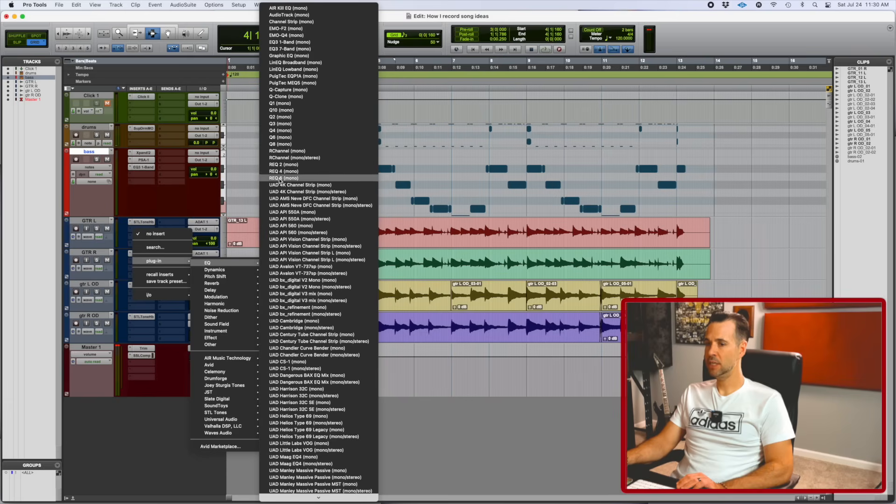
pyautogui.click(308, 49)
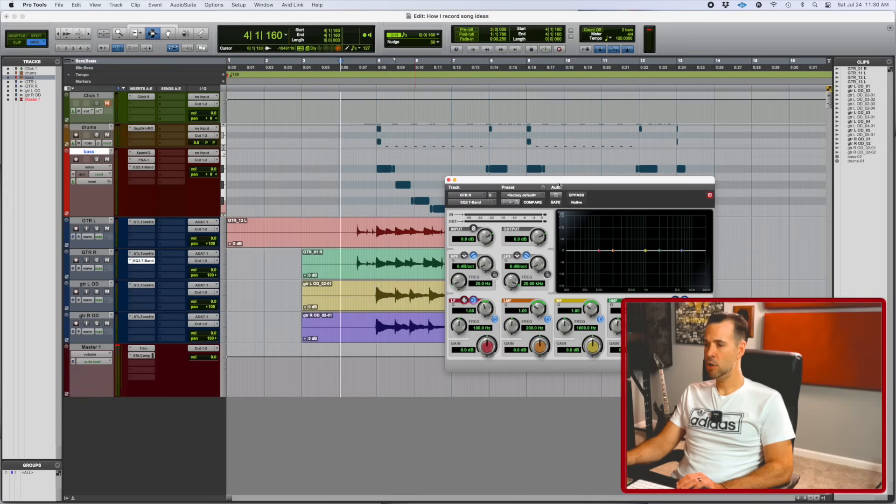
pyautogui.moveTo(551, 187); pyautogui.dragTo(494, 257)
# Boost the EQ's HMF band by 8.7 dB at 3.56 kHz with a Q of 4.07, and solo GTR R
pyautogui.moveTo(603, 321)
pyautogui.mouseDown()
pyautogui.moveTo(618, 312)
pyautogui.moveTo(602, 304)
pyautogui.moveTo(615, 308)
pyautogui.mouseUp()
pyautogui.moveTo(586, 378); pyautogui.dragTo(589, 365)
pyautogui.moveTo(615, 308)
pyautogui.mouseDown()
pyautogui.moveTo(614, 320)
pyautogui.moveTo(614, 304)
pyautogui.mouseUp()
pyautogui.click(97, 260)
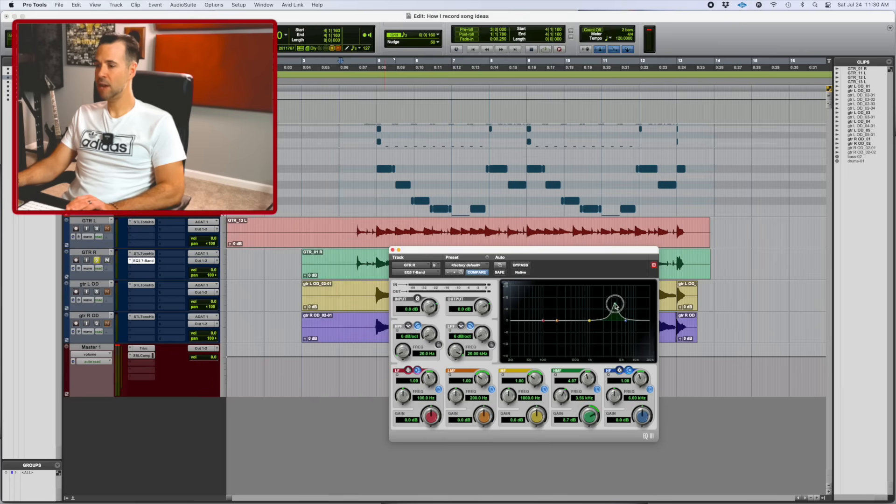
# Turn the HMF boost into a -5.5 dB cut at 4.98 kHz with a Q of 8.22 while GTR R plays
pyautogui.press('space')
pyautogui.moveTo(615, 306); pyautogui.dragTo(621, 353)
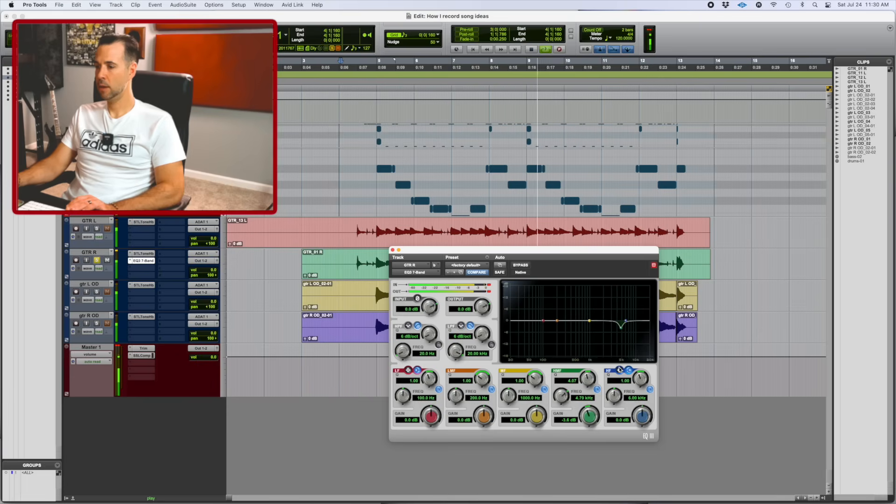
pyautogui.moveTo(588, 378); pyautogui.dragTo(586, 362)
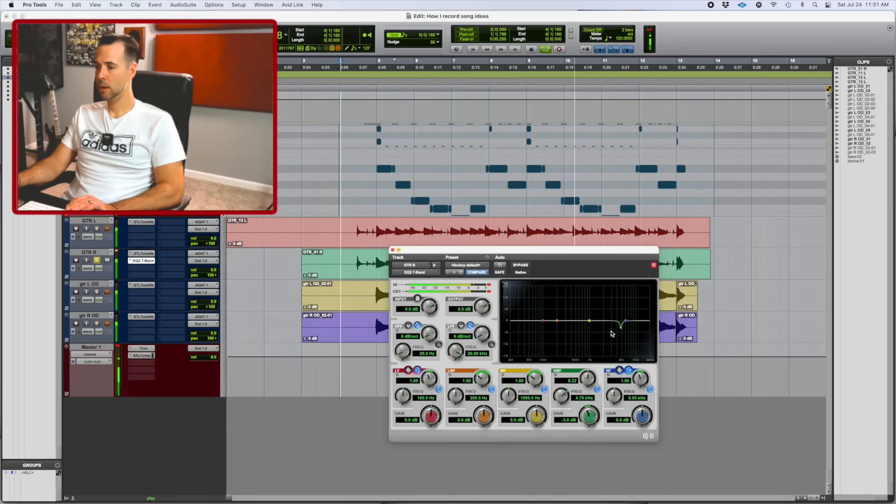
pyautogui.moveTo(619, 332); pyautogui.dragTo(625, 344)
pyautogui.press('space')
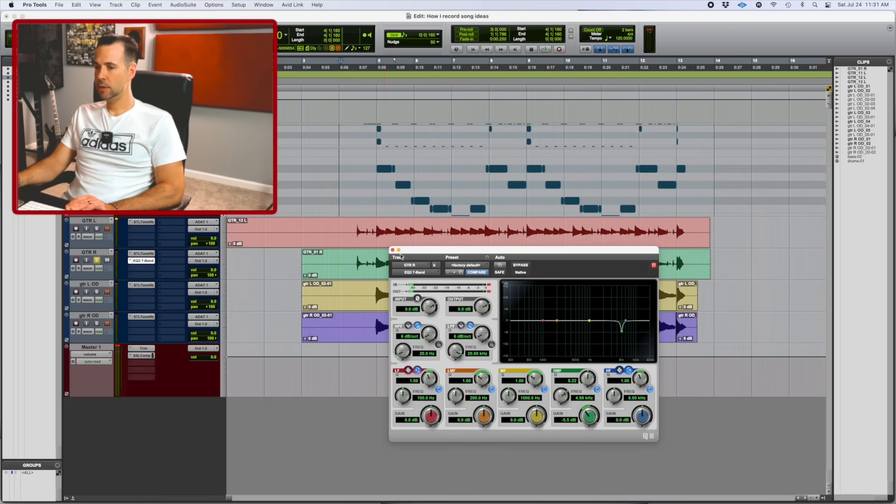
# Compare GTR R with the EQ bypassed and active during playback from 5|2|000, and close the EQ
pyautogui.moveTo(402, 257); pyautogui.dragTo(380, 289)
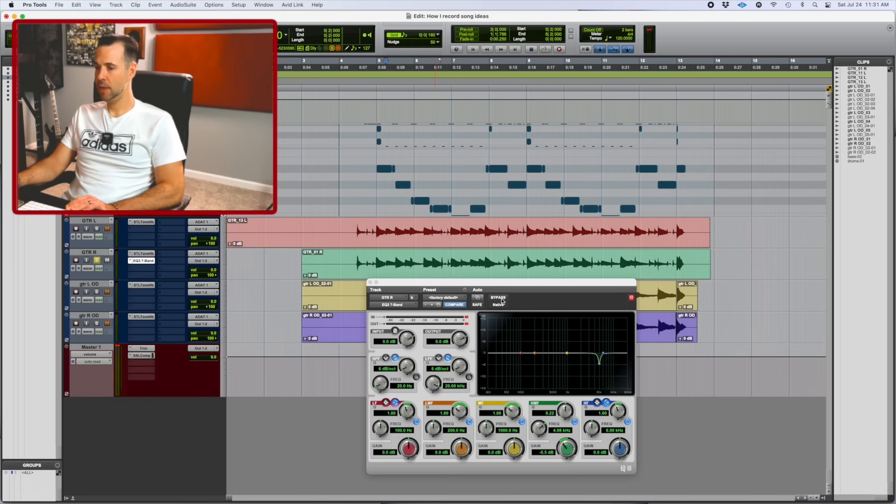
pyautogui.press('space')
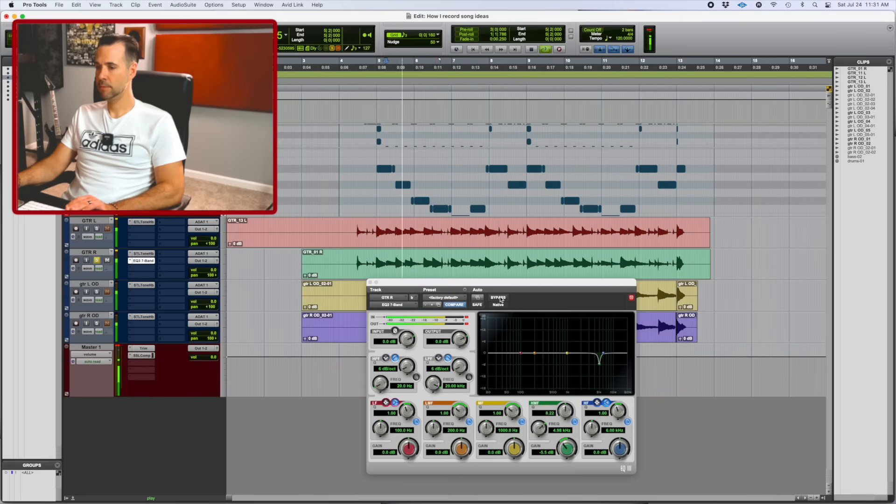
pyautogui.click(499, 298)
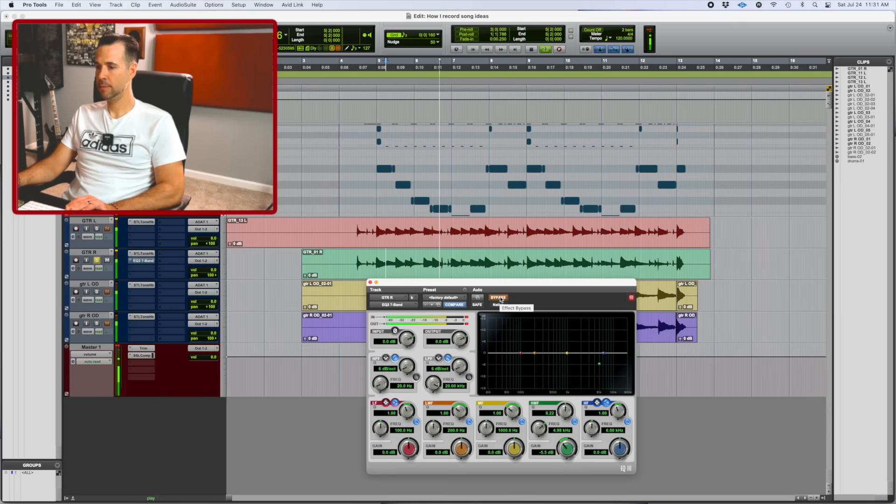
pyautogui.click(498, 298)
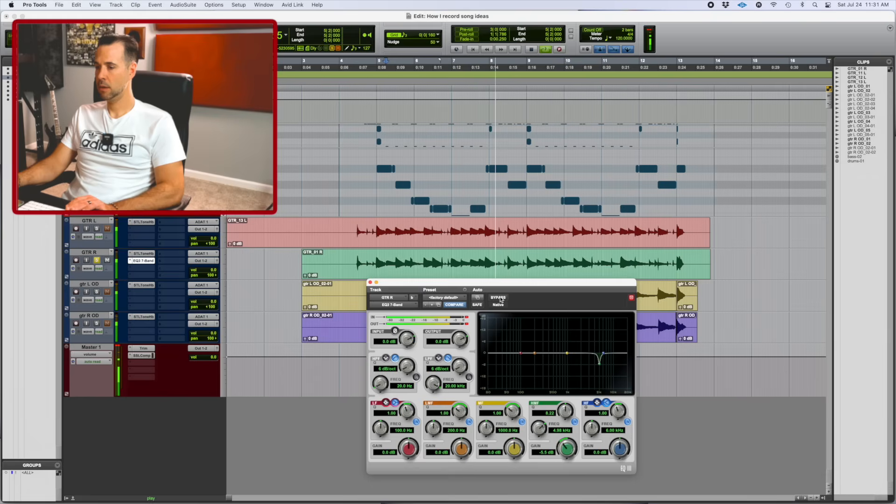
pyautogui.click(499, 298)
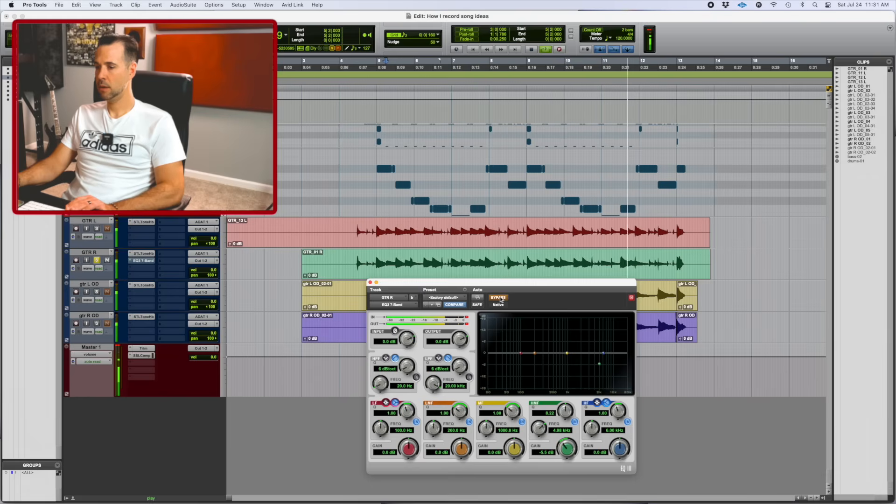
pyautogui.click(499, 298)
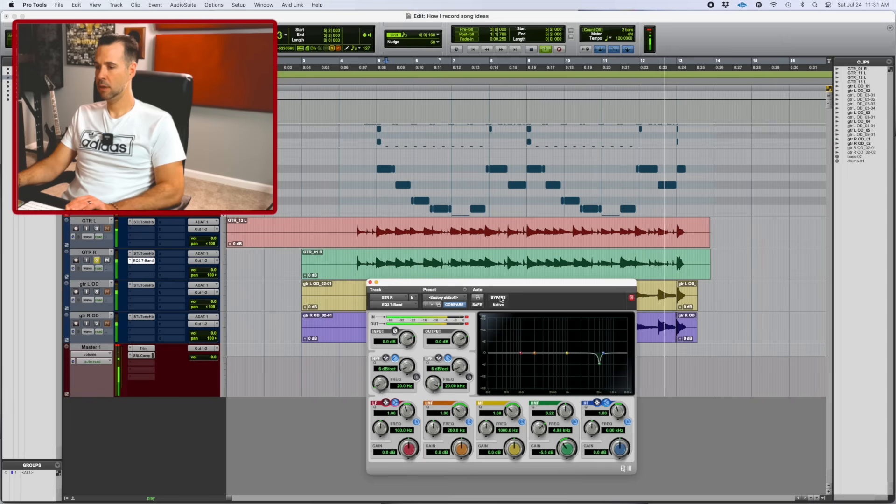
pyautogui.press('space')
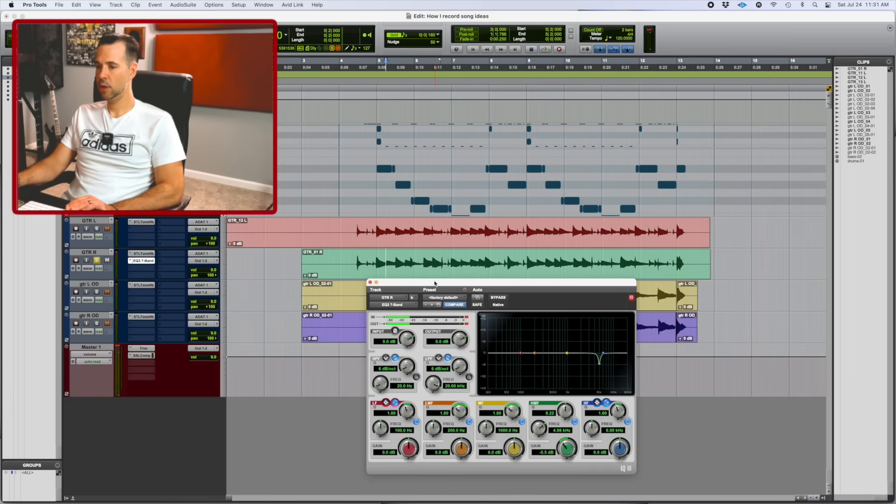
pyautogui.click(370, 282)
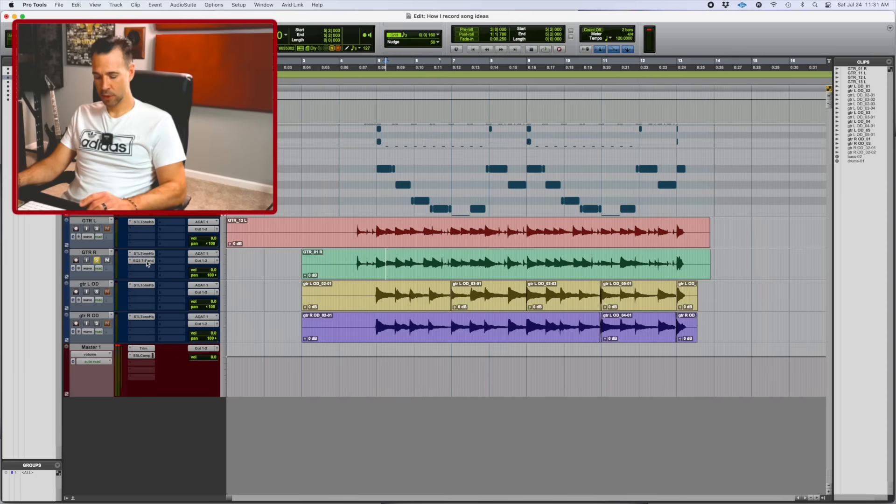
# Copy the EQ3 7-Band from GTR R to the GTR L, gtr L OD and gtr R OD tracks
pyautogui.moveTo(147, 262); pyautogui.dragTo(142, 230)
pyautogui.moveTo(142, 262); pyautogui.dragTo(144, 296)
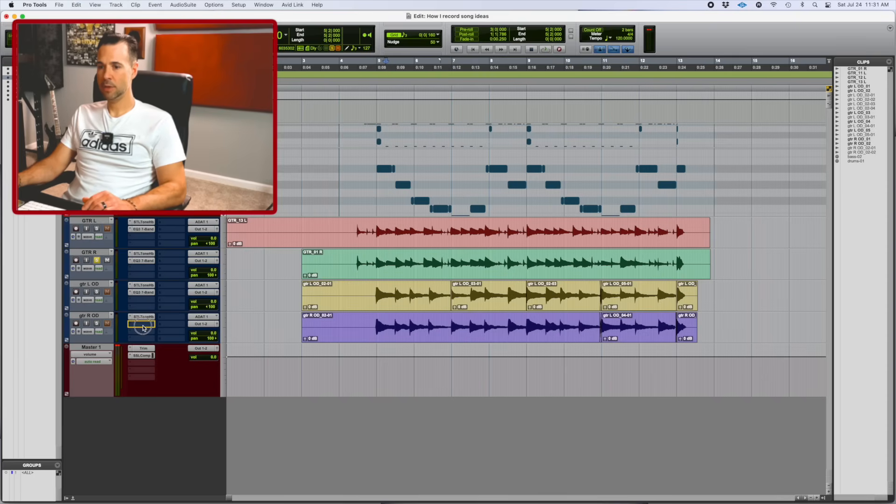
pyautogui.moveTo(143, 327); pyautogui.dragTo(143, 324)
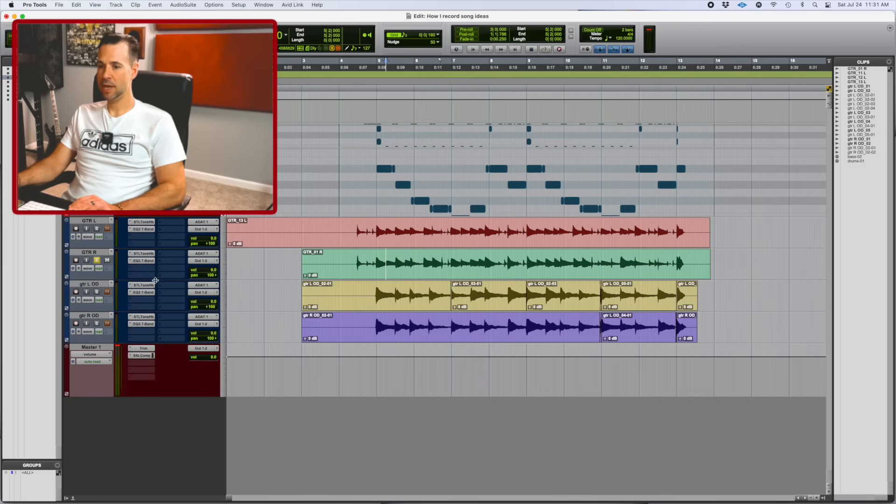
# Unsolo GTR R and bypass the EQ3 7-Band on all four guitar tracks during playback to compare the mix
pyautogui.click(98, 260)
pyautogui.press('space')
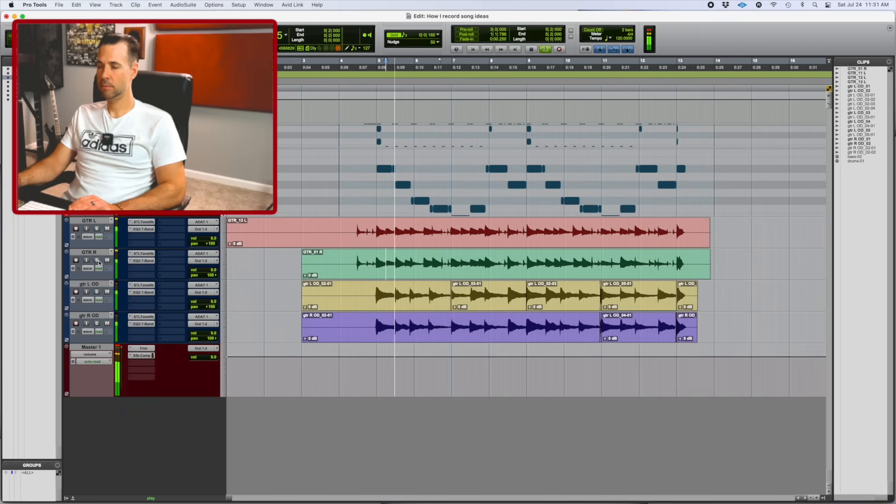
pyautogui.keyDown('super'); pyautogui.click(145, 230); pyautogui.keyUp('super')
pyautogui.keyDown('super'); pyautogui.click(146, 262); pyautogui.keyUp('super')
pyautogui.keyDown('super'); pyautogui.click(145, 293); pyautogui.keyUp('super')
pyautogui.keyDown('super'); pyautogui.click(142, 325); pyautogui.keyUp('super')
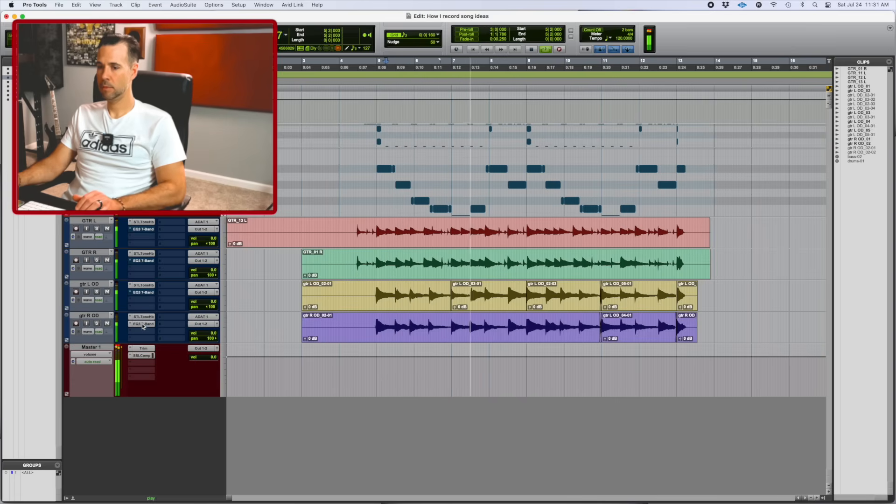
pyautogui.press('space')
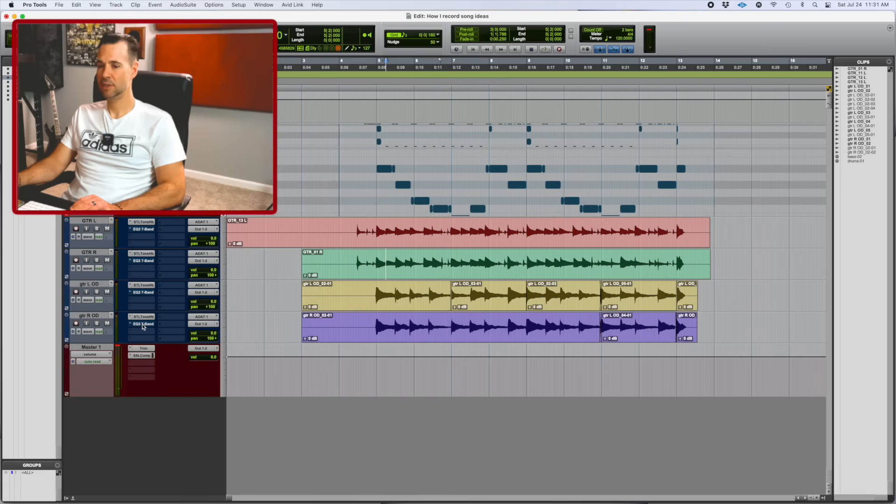
# Reactivate the EQs on all four guitar tracks and play the mix from 5|1|000 to 11|1|800
pyautogui.keyDown('super'); pyautogui.click(143, 327); pyautogui.keyUp('super')
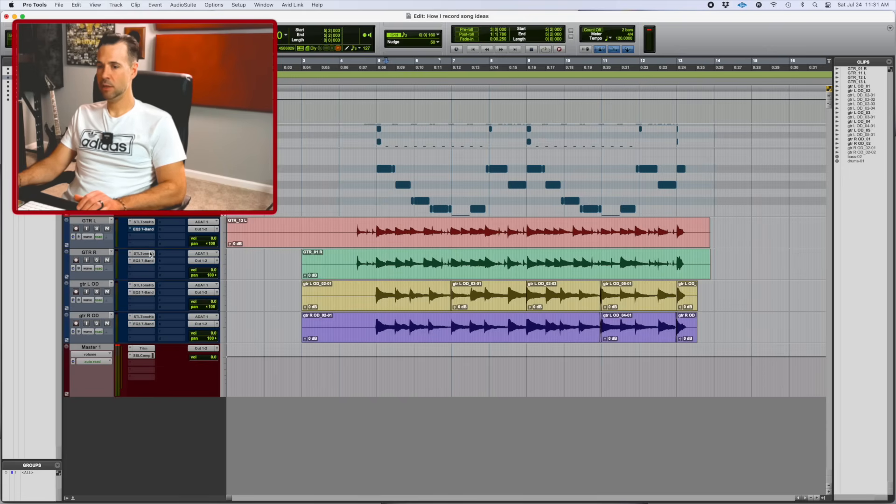
pyautogui.click(143, 230)
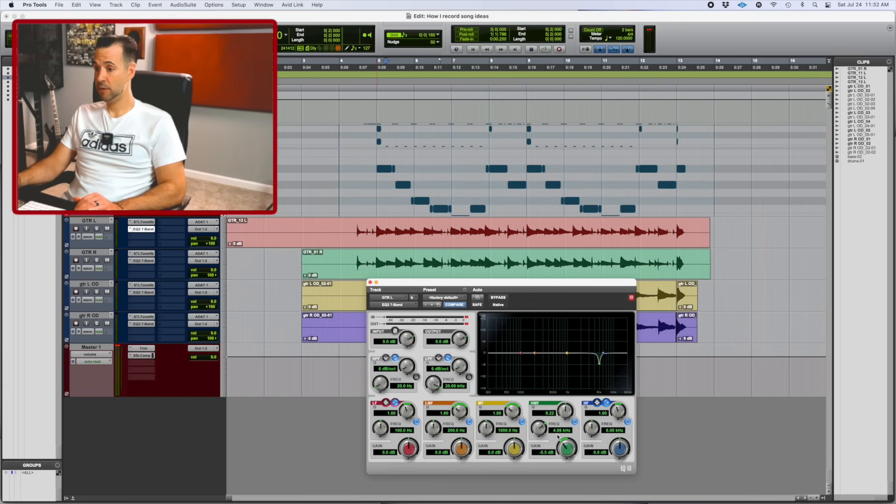
pyautogui.click(370, 283)
pyautogui.moveTo(376, 232); pyautogui.dragTo(609, 329)
pyautogui.press('space')
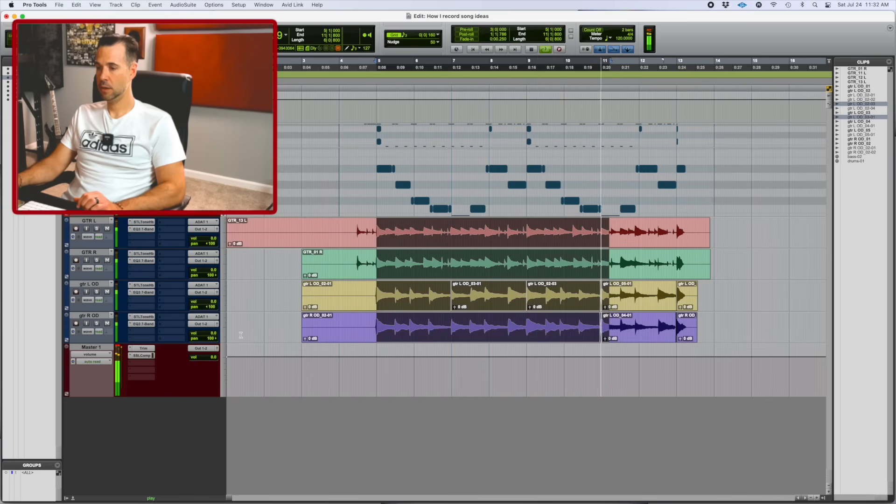
pyautogui.press('space')
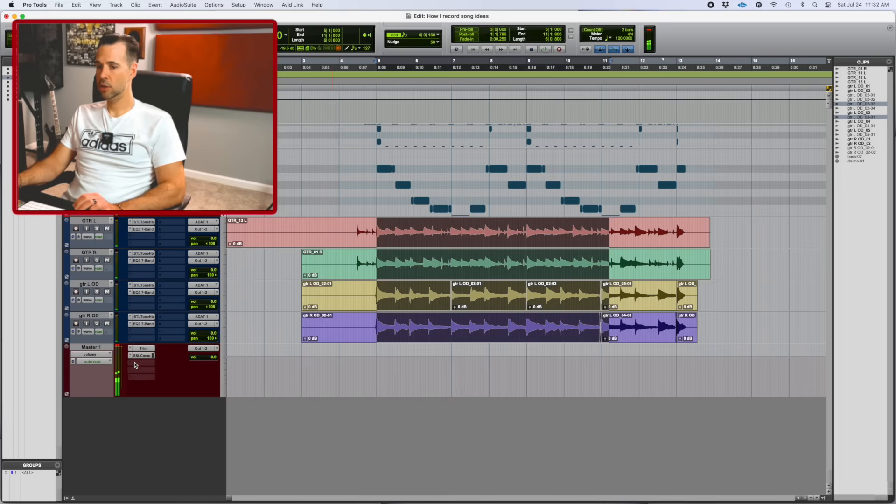
# Insert a stereo EQ3 7-Band after the SSLComp on the Master 1 track
pyautogui.click(133, 365)
pyautogui.moveTo(168, 362)
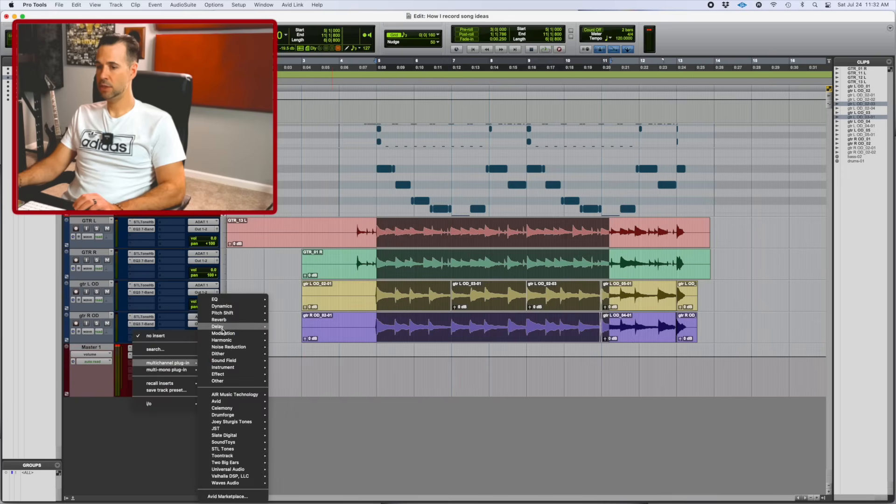
pyautogui.moveTo(235, 298)
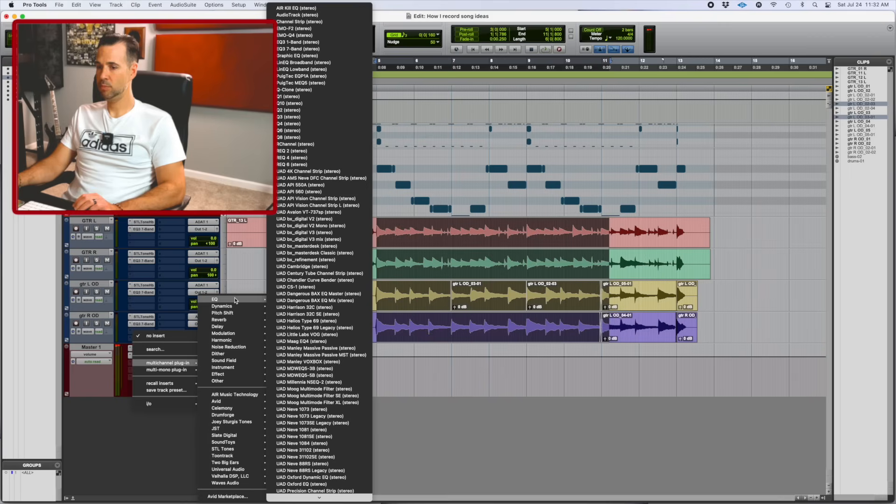
pyautogui.click(306, 48)
# Boost the master EQ's HF band by 1.2 dB at 6.00 kHz, with input at -1.1 dB and output at -0.3 dB, during playback
pyautogui.press('space')
pyautogui.moveTo(621, 451); pyautogui.dragTo(620, 445)
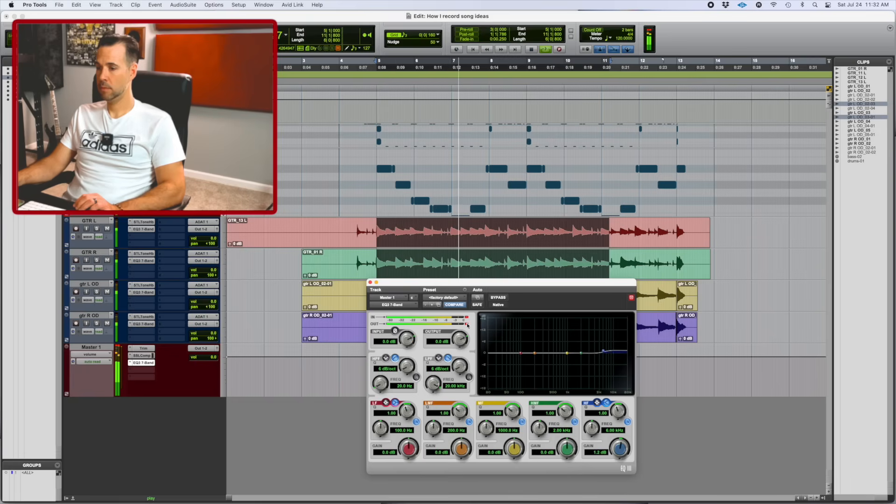
pyautogui.moveTo(405, 339); pyautogui.dragTo(458, 344)
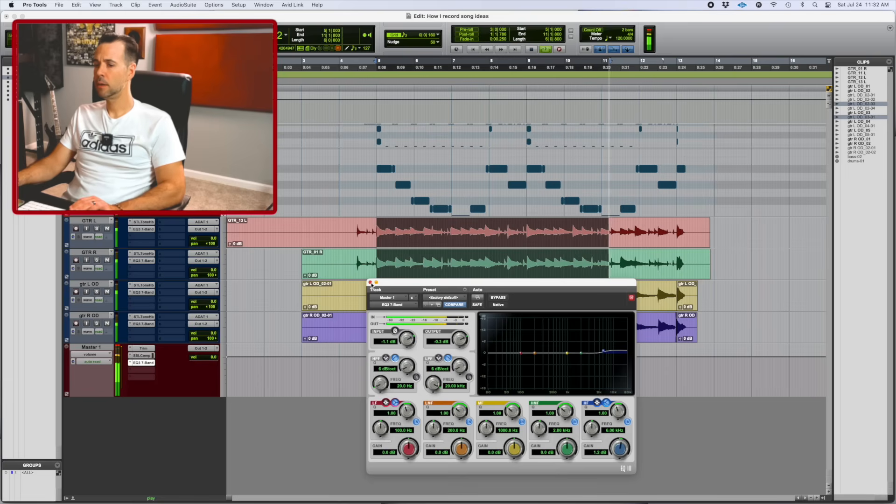
pyautogui.click(370, 283)
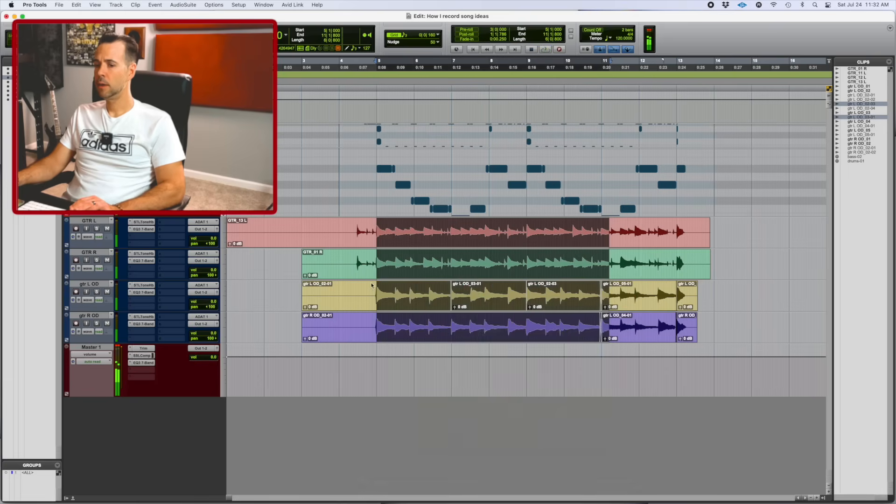
# Insert a stereo L1 limiter after the EQ on Master 1 and switch it to its legacy interface
pyautogui.click(142, 370)
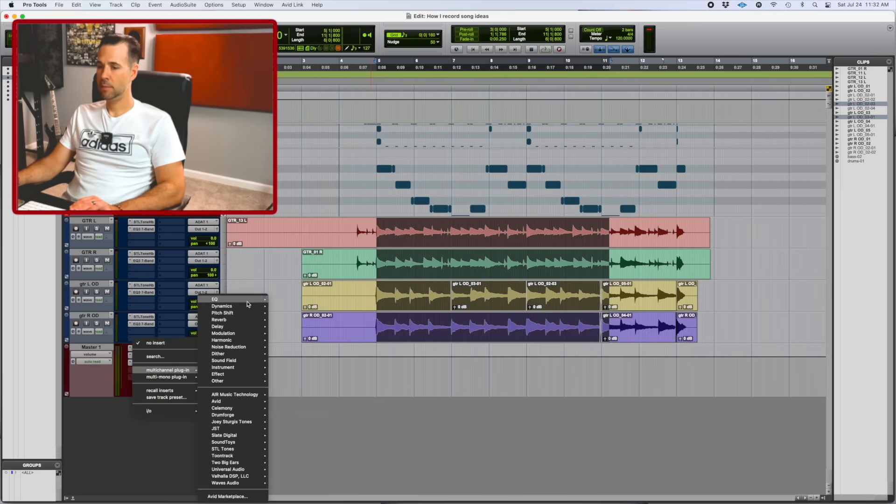
pyautogui.moveTo(244, 307)
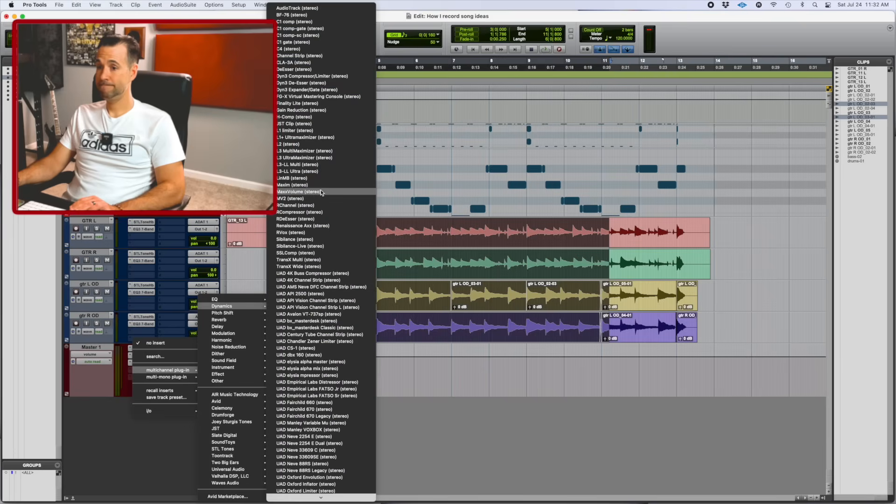
pyautogui.click(333, 131)
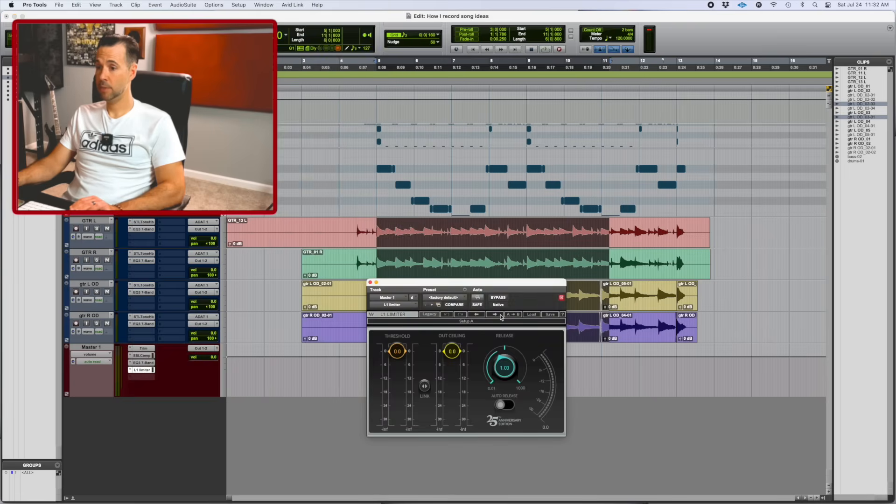
pyautogui.click(428, 314)
# Lower the L1 limiter's threshold and slightly lower its output ceiling while the mix plays
pyautogui.press('space')
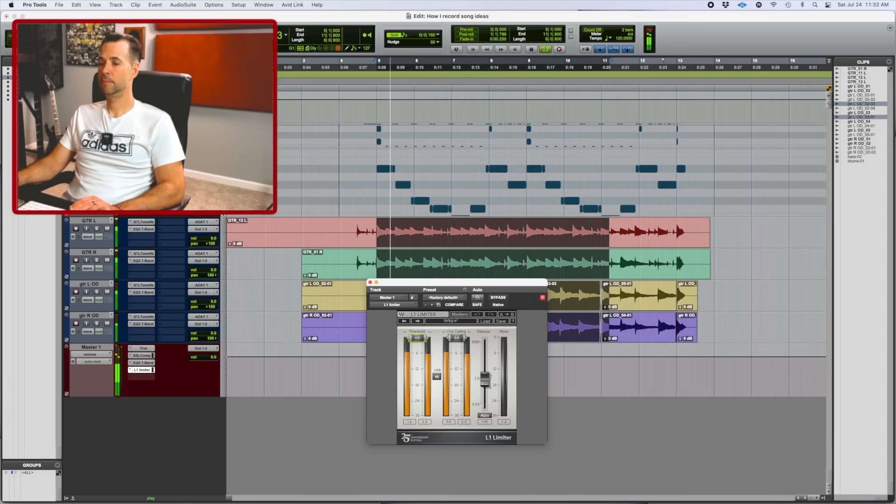
pyautogui.moveTo(417, 338); pyautogui.dragTo(458, 338)
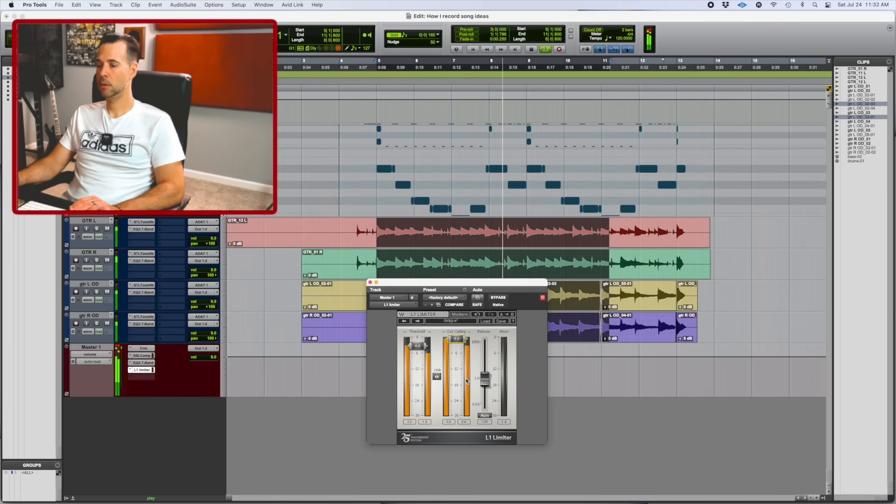
pyautogui.click(135, 358)
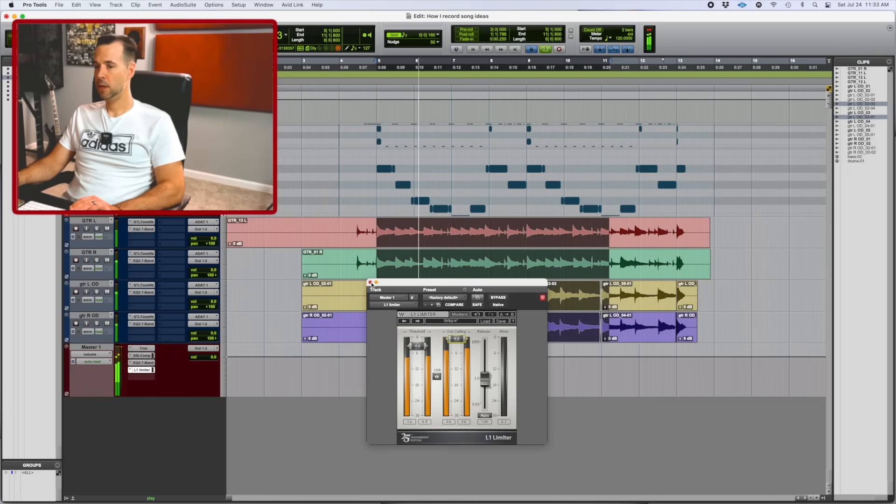
pyautogui.press('space')
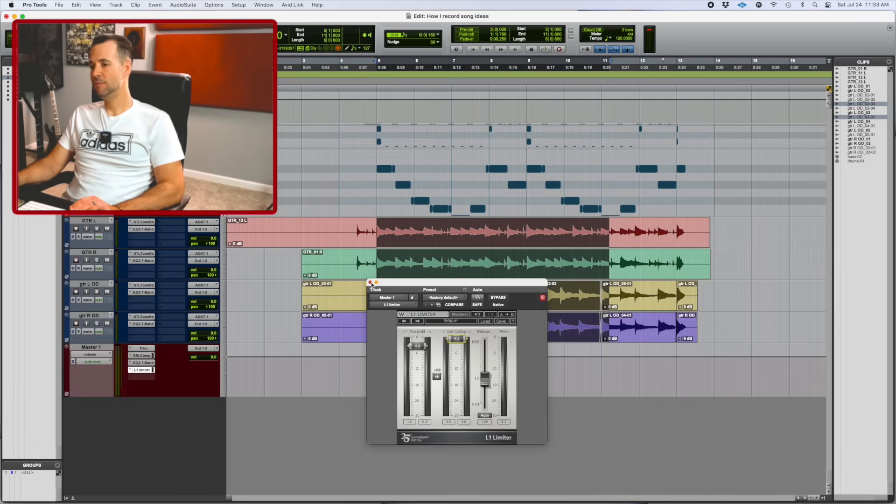
# Move the limiter window clear of the guitar tracks and play the whole idea from 4|2|640
pyautogui.moveTo(375, 281); pyautogui.dragTo(383, 344)
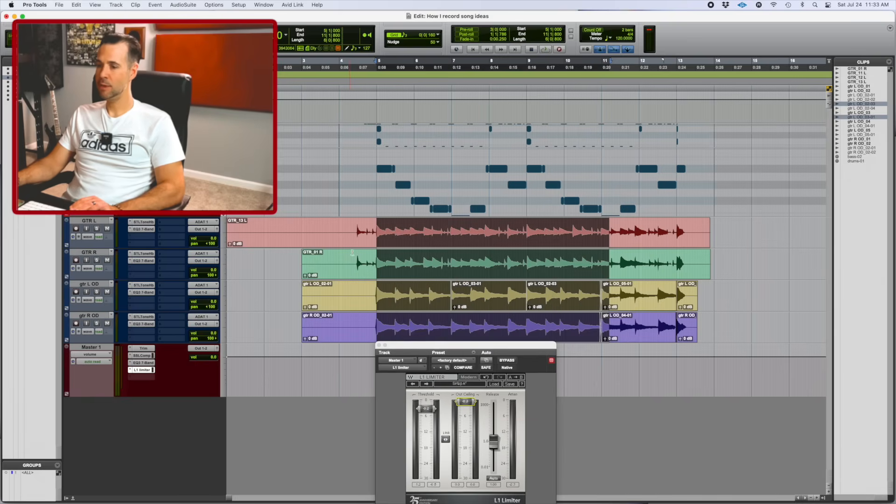
pyautogui.click(354, 255)
pyautogui.press('space')
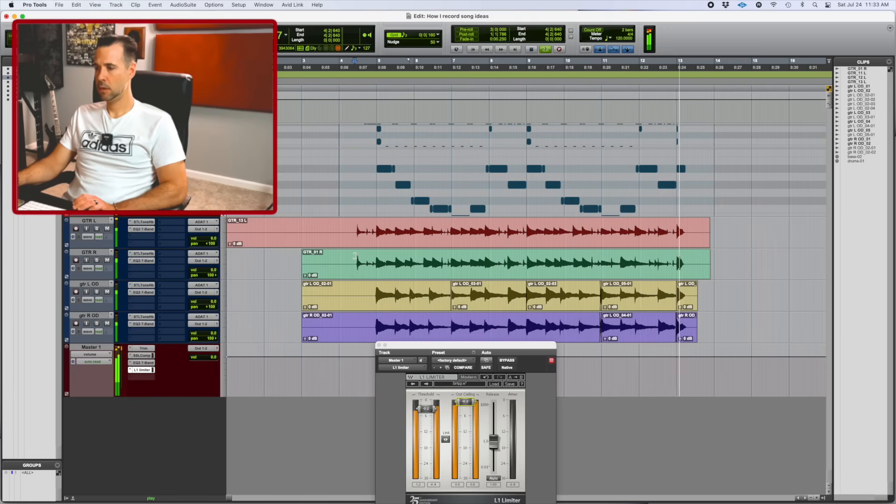
pyautogui.press('space')
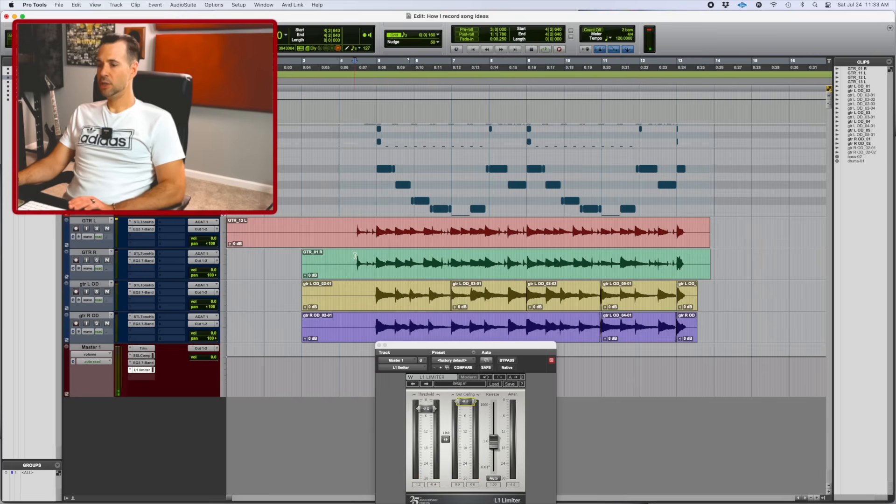